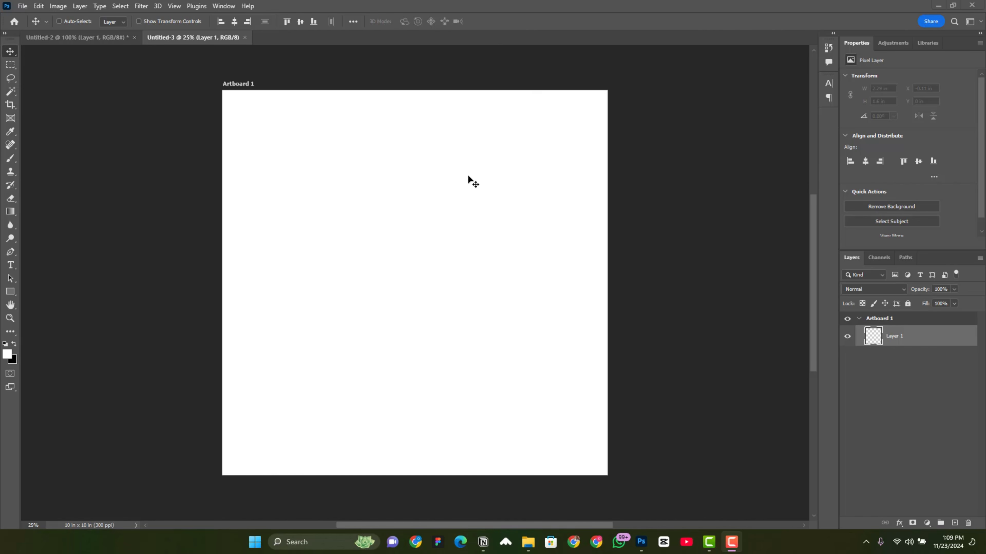
- Place the Church Flyer Design (3) image as an embedded object and position it outside the artboard, along its left side
{"action": "scroll", "coordinate": [465, 176], "scroll_direction": "up", "scroll_amount": 1}
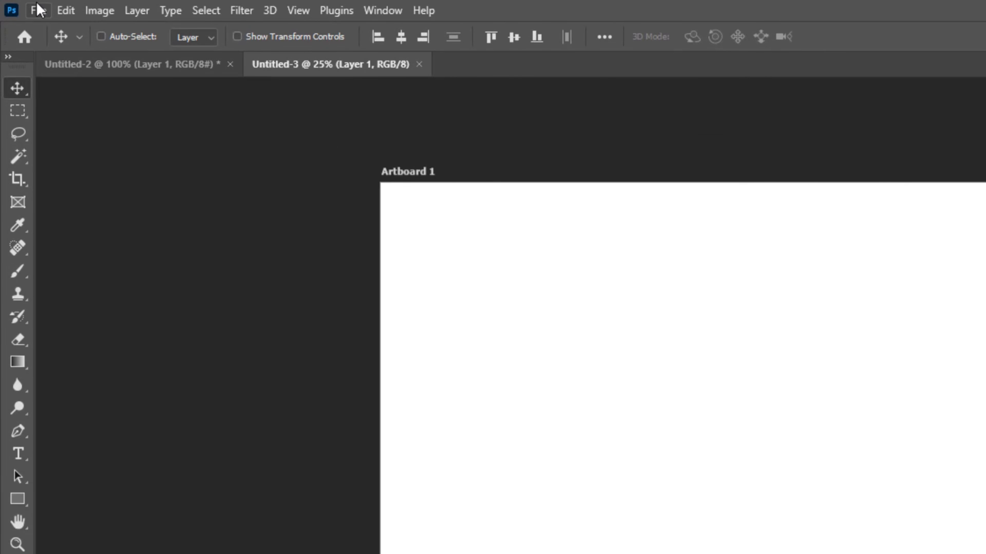
{"action": "left_click", "coordinate": [37, 9]}
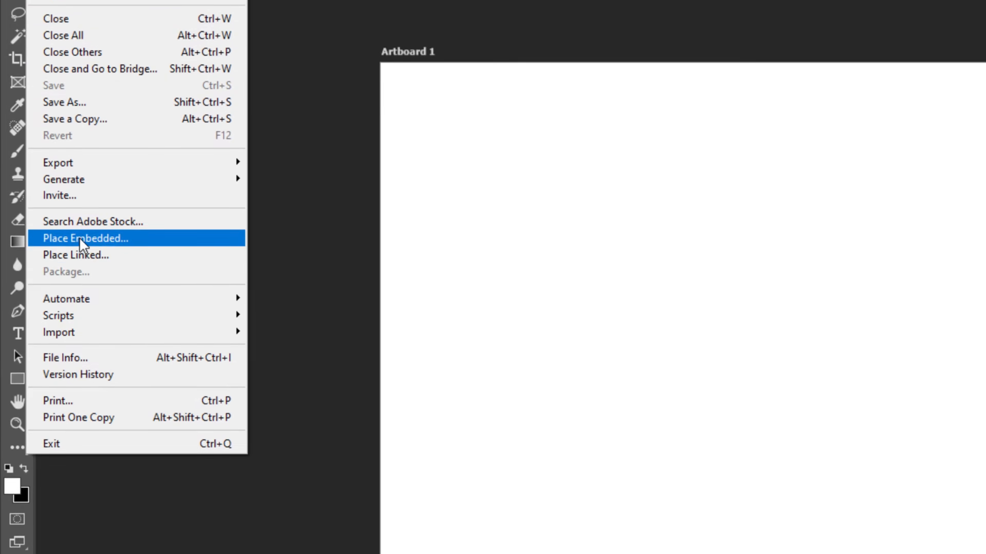
{"action": "left_click", "coordinate": [83, 361]}
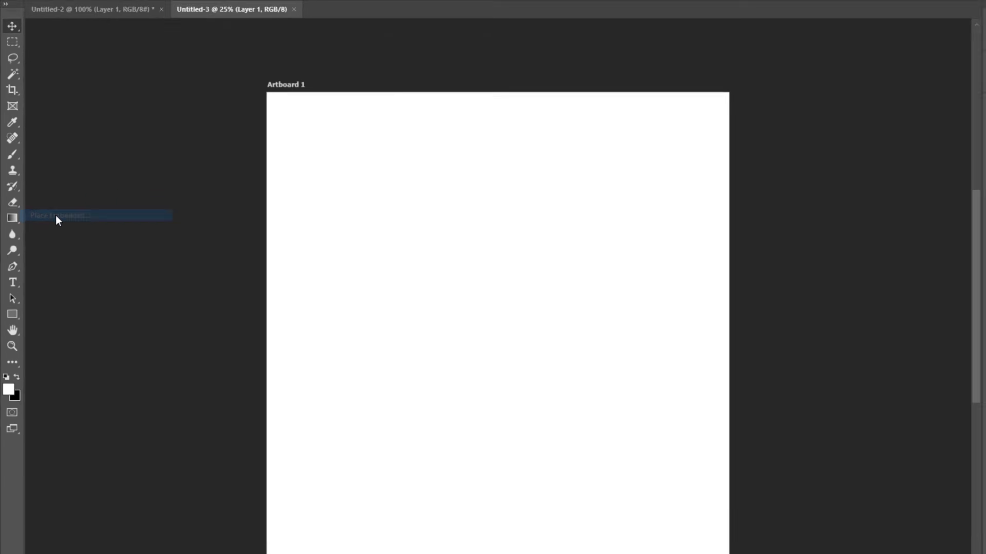
{"action": "double_click", "coordinate": [137, 209]}
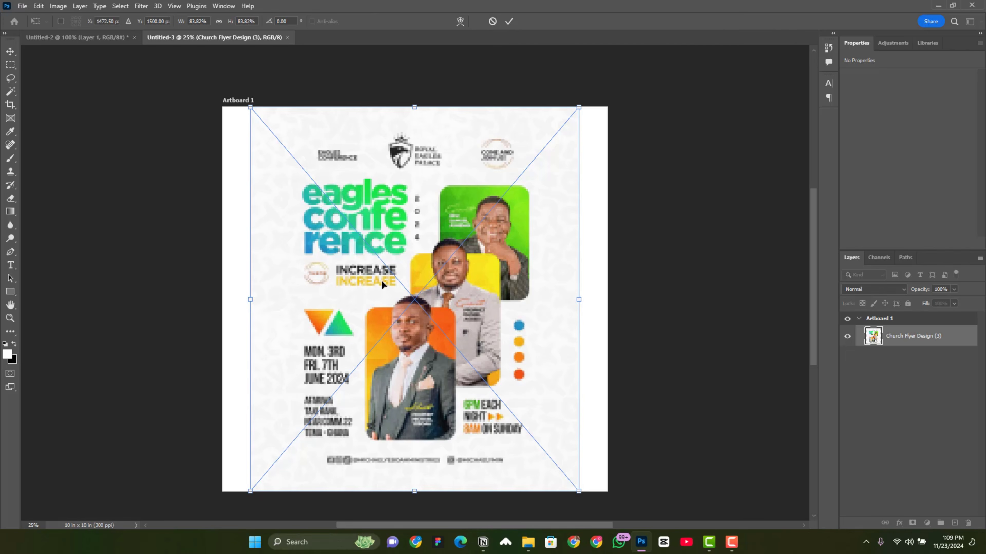
{"action": "left_click_drag", "start_coordinate": [382, 284], "coordinate": [51, 284]}
{"action": "left_click", "coordinate": [509, 22]}
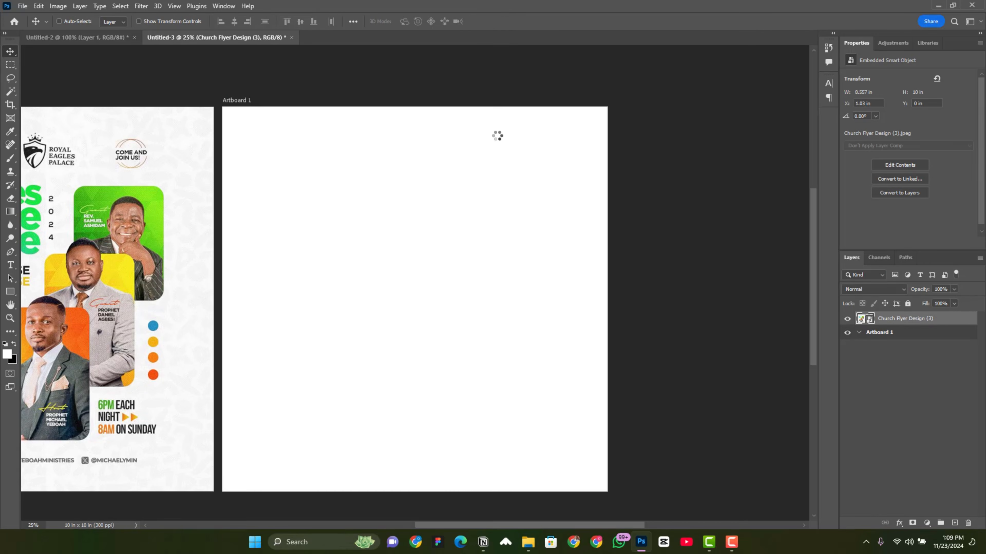
{"action": "key", "text": "ctrl+minus"}
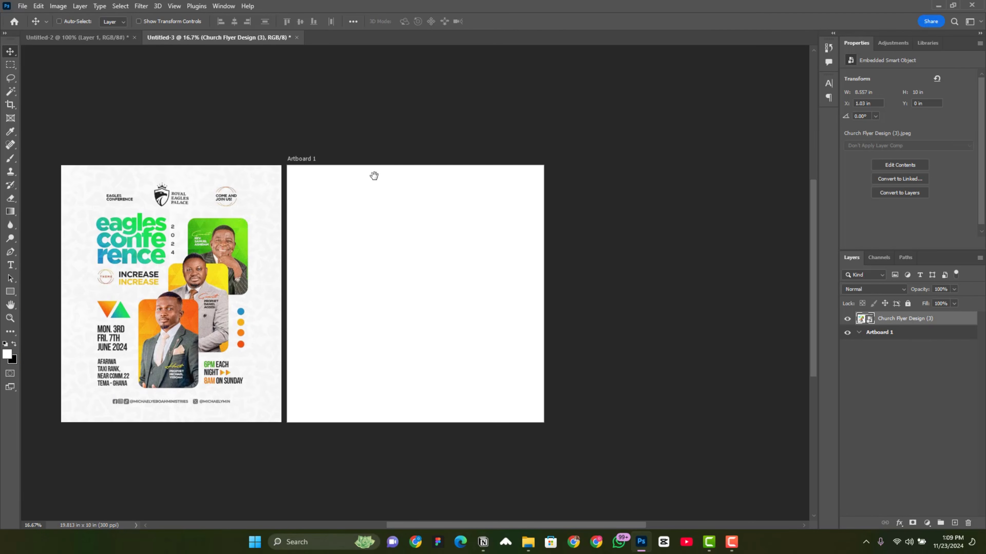
{"action": "left_click_drag", "start_coordinate": [373, 175], "coordinate": [442, 263]}
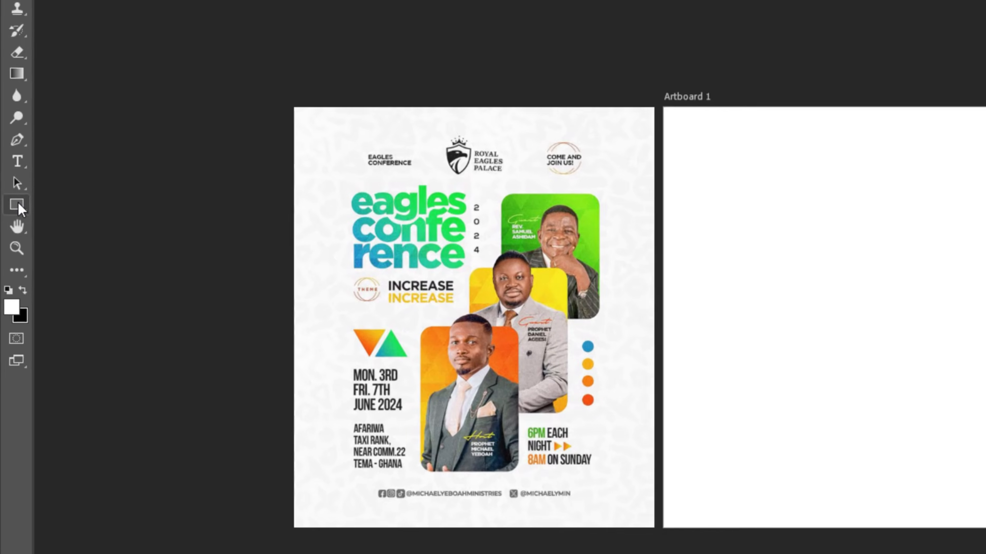
- Draw a black square about 1.72 in wide with the Rectangle tool above the artboard and remove its stroke
{"action": "right_click", "coordinate": [10, 292]}
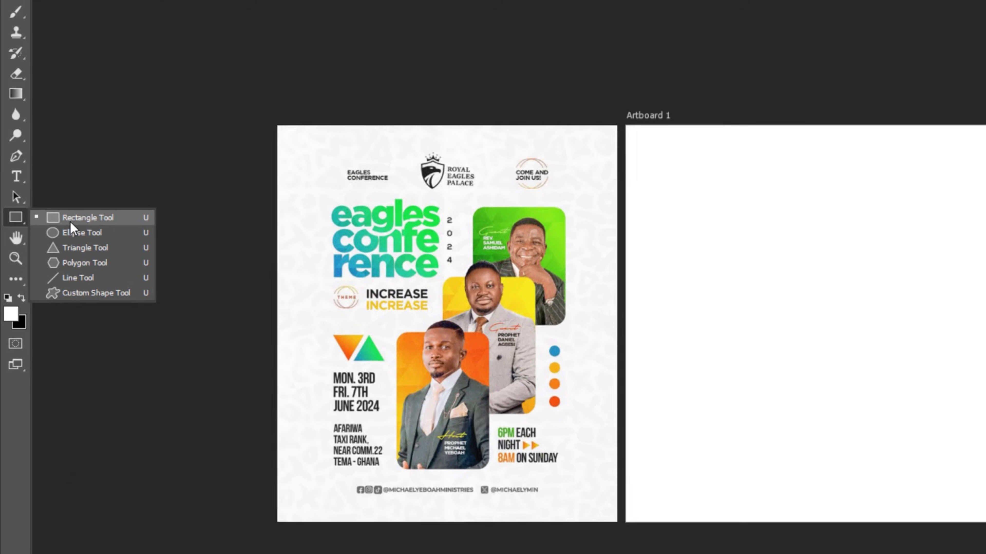
{"action": "left_click", "coordinate": [85, 175]}
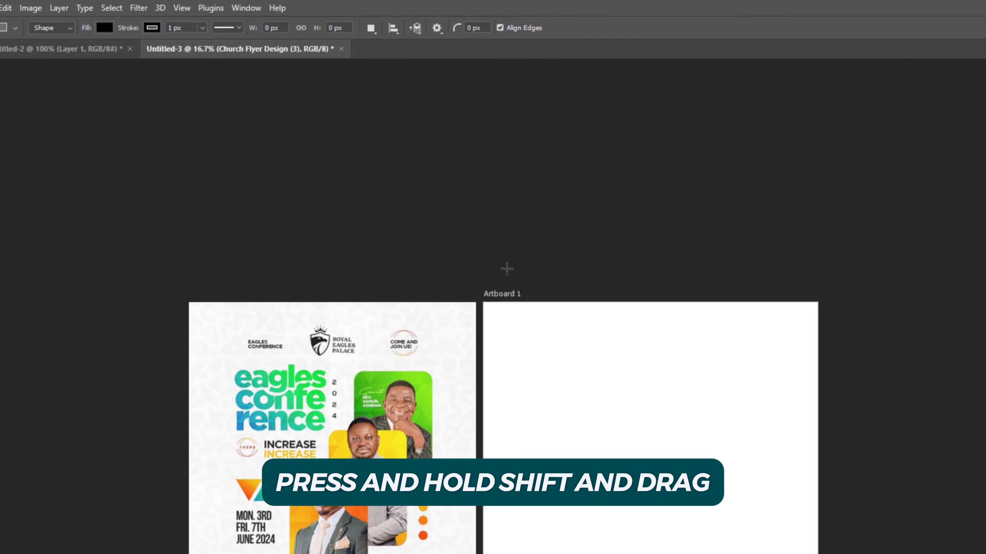
{"action": "left_click_drag", "start_coordinate": [492, 217], "coordinate": [539, 278]}
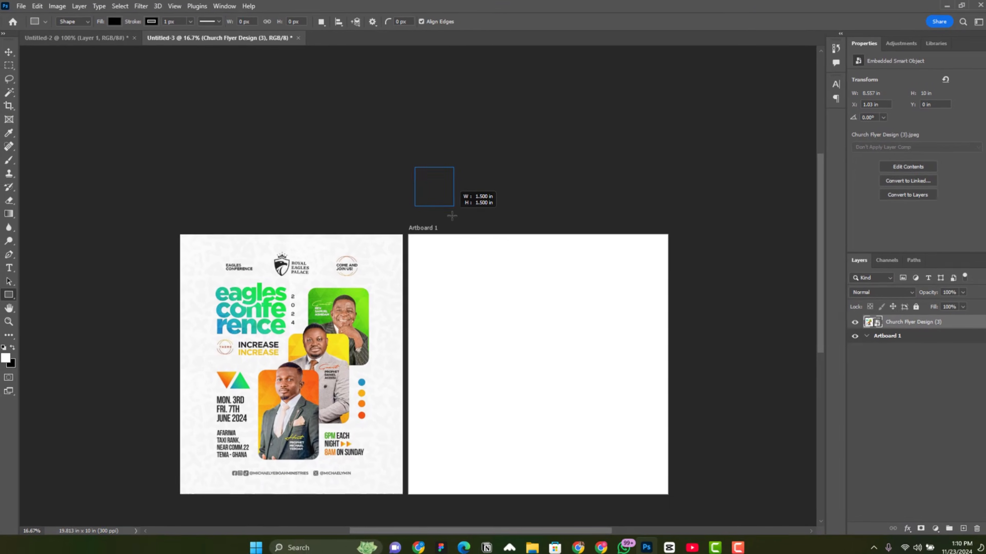
{"action": "left_click_drag", "start_coordinate": [452, 216], "coordinate": [458, 222]}
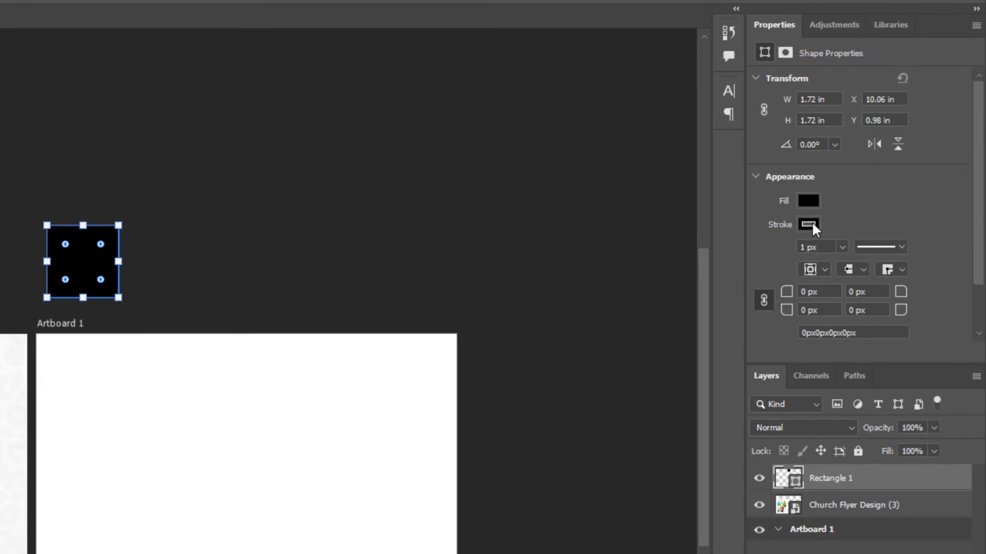
{"action": "left_click", "coordinate": [809, 225]}
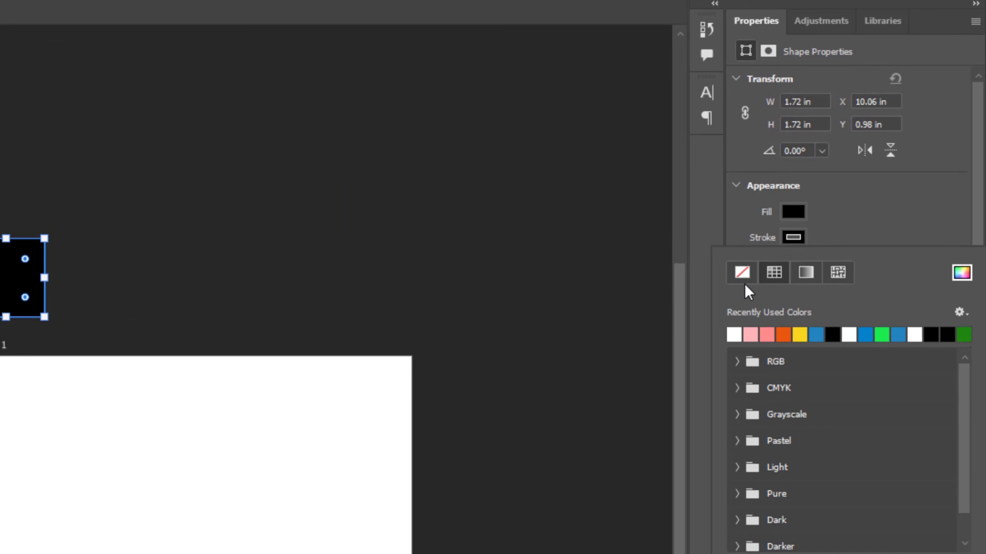
{"action": "left_click", "coordinate": [761, 257]}
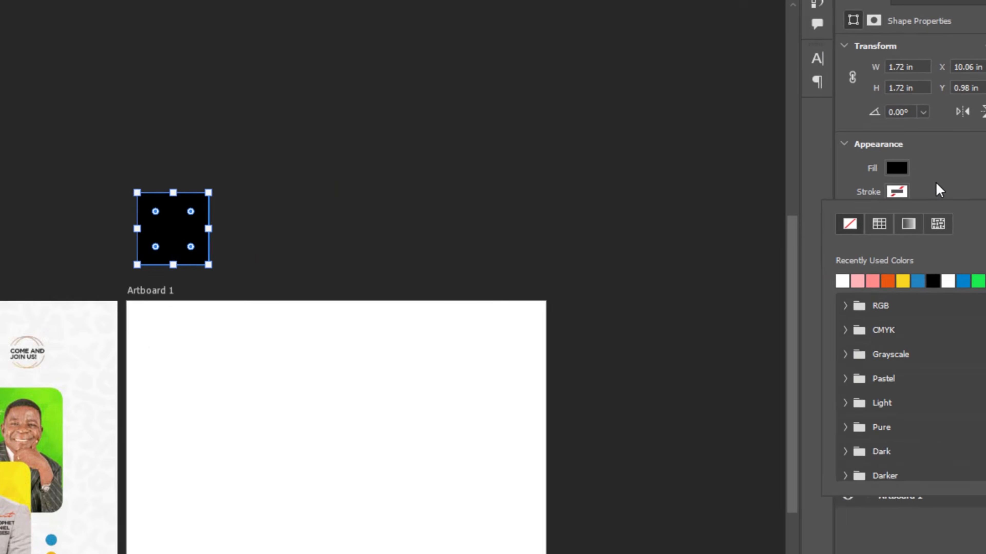
{"action": "left_click", "coordinate": [839, 232]}
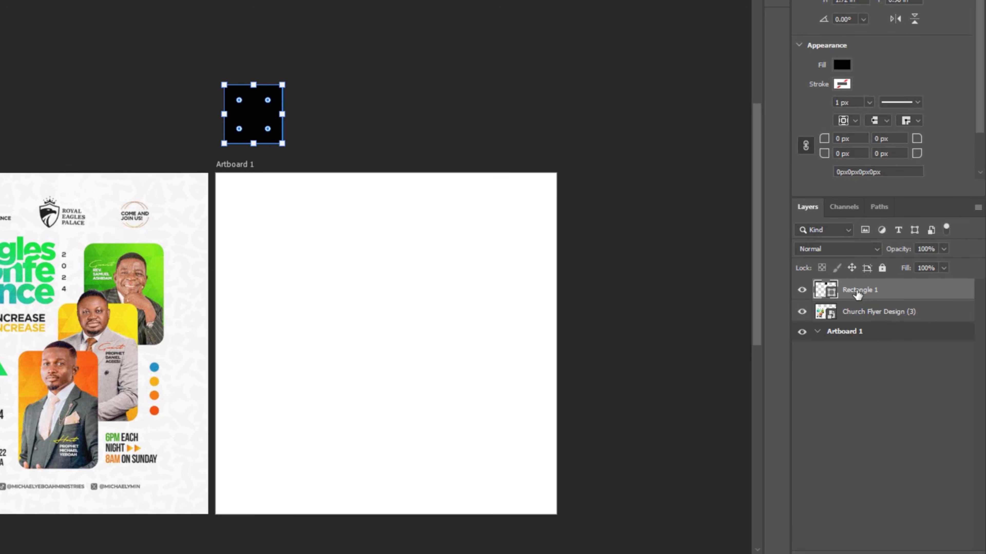
- Apply a linear blue-to-green Gradient Overlay at 60° to the square
{"action": "left_click", "coordinate": [871, 544]}
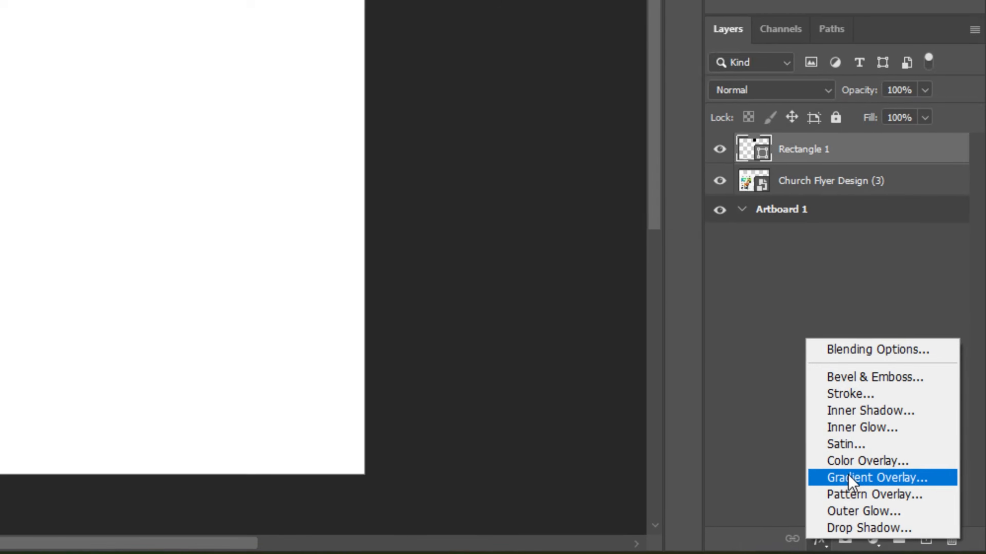
{"action": "left_click", "coordinate": [848, 477]}
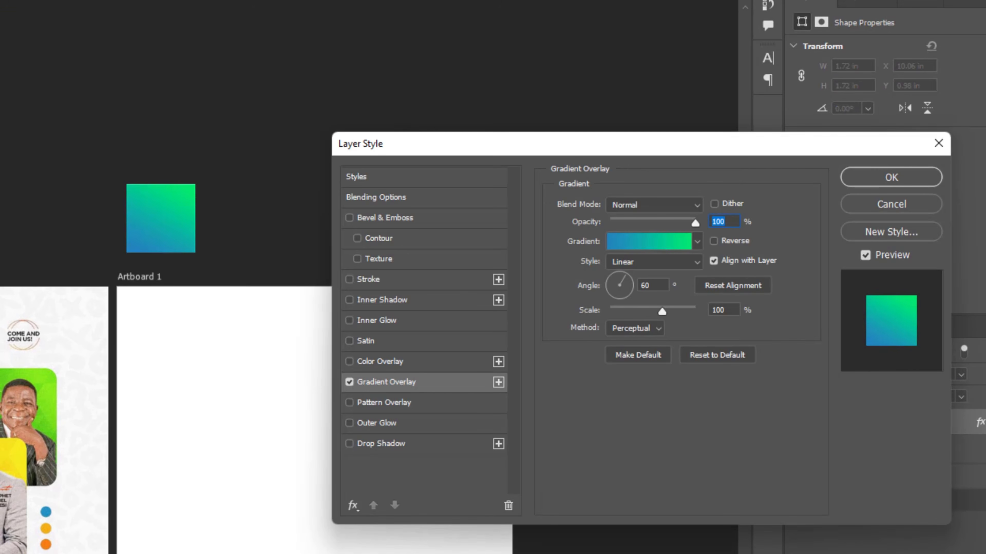
{"action": "left_click", "coordinate": [643, 246]}
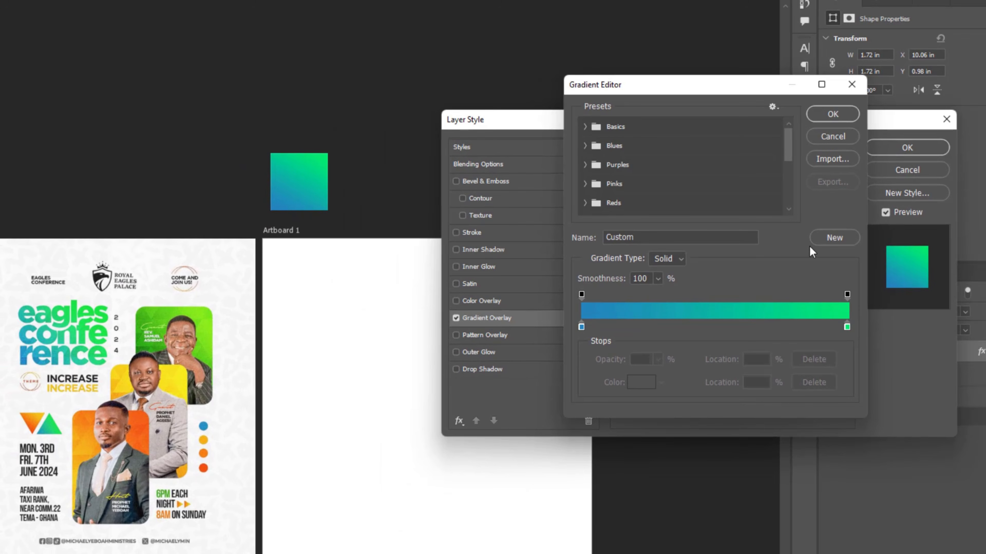
{"action": "left_click", "coordinate": [833, 113]}
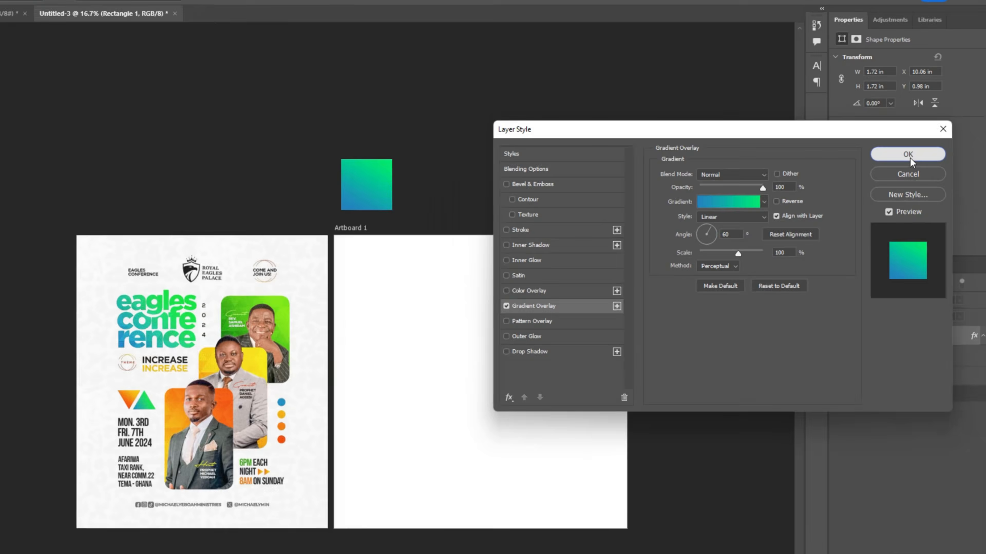
{"action": "left_click", "coordinate": [908, 148]}
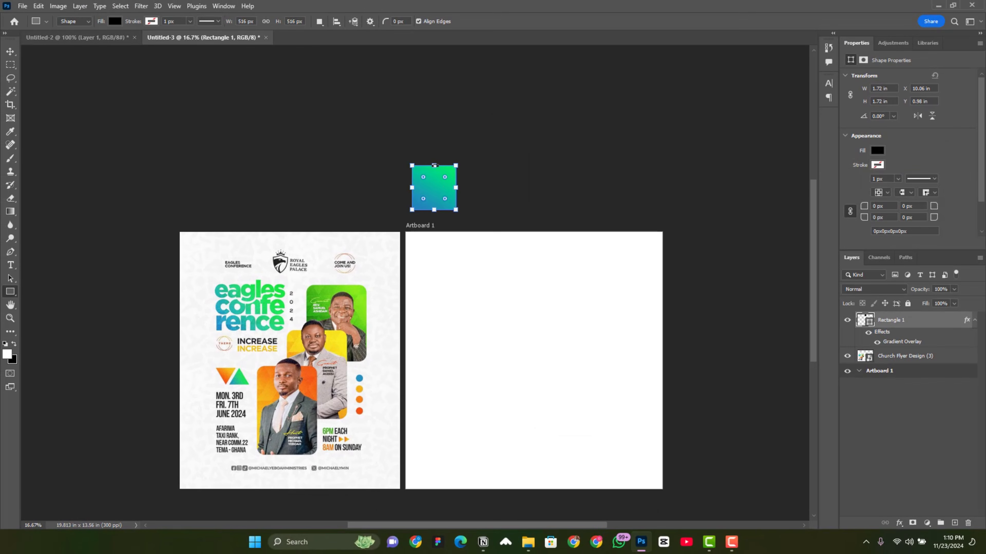
- Duplicate the gradient square to its right and set the copy's first gradient stop to yellow f4b81c, sampled from the flyer
{"action": "key", "text": "v"}
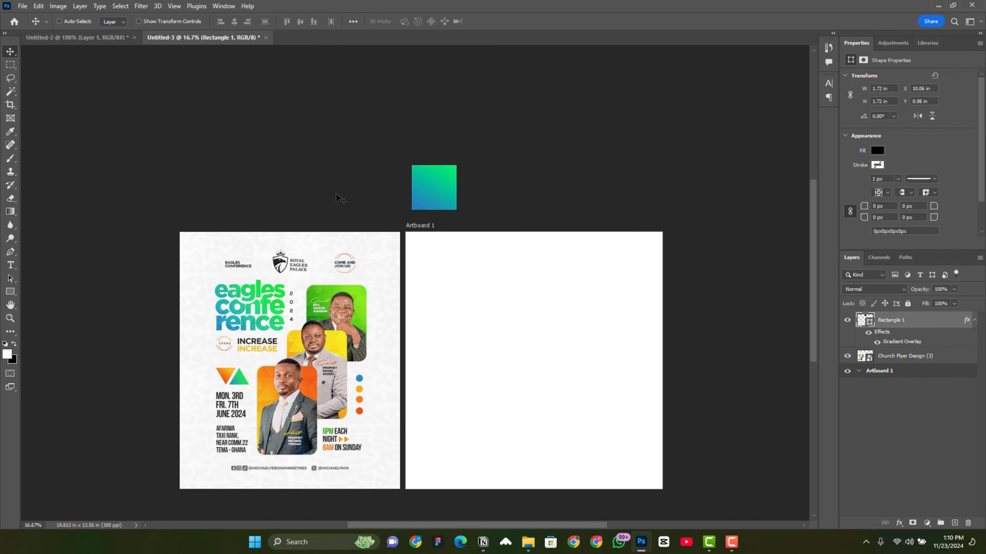
{"action": "left_click_drag", "start_coordinate": [450, 194], "coordinate": [501, 194]}
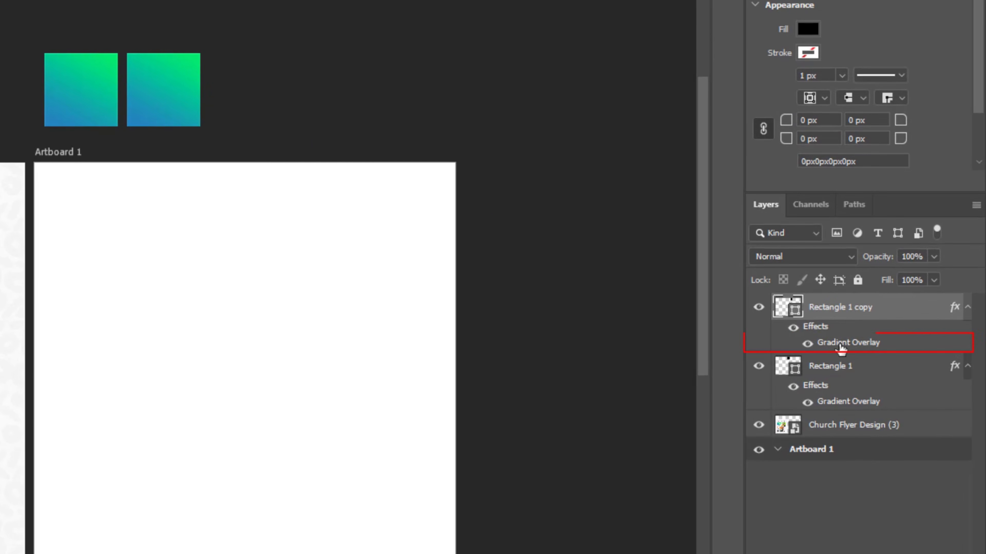
{"action": "double_click", "coordinate": [836, 344]}
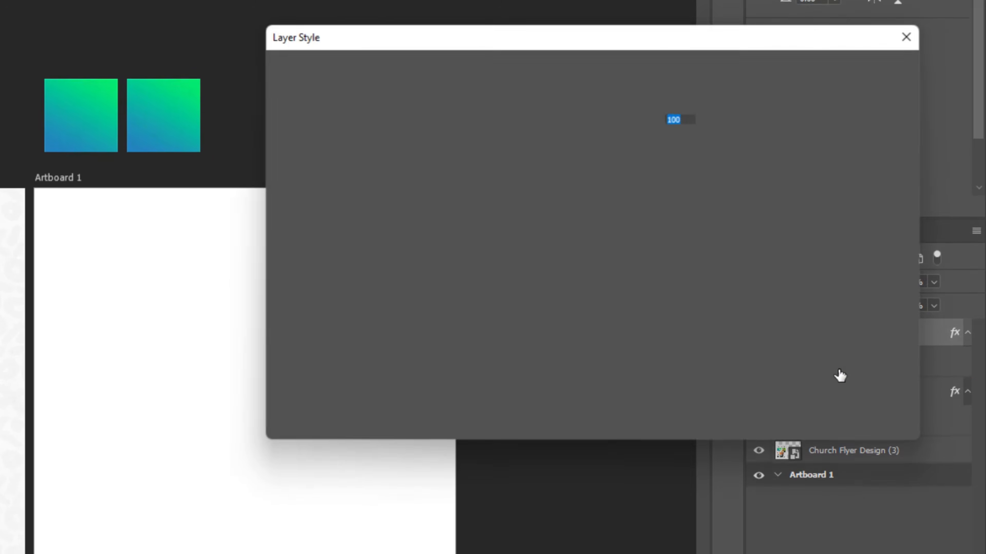
{"action": "left_click_drag", "start_coordinate": [535, 55], "coordinate": [504, 148]}
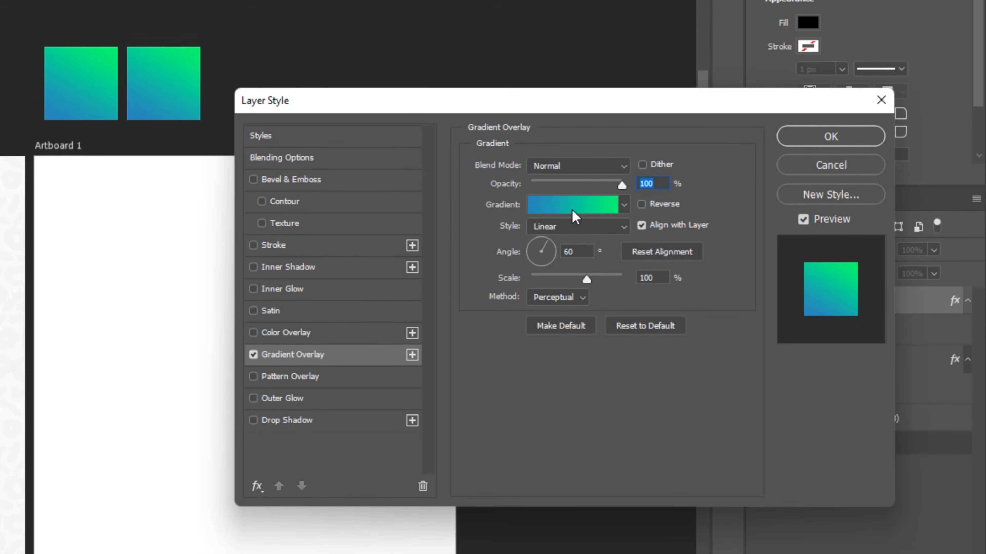
{"action": "left_click", "coordinate": [578, 320]}
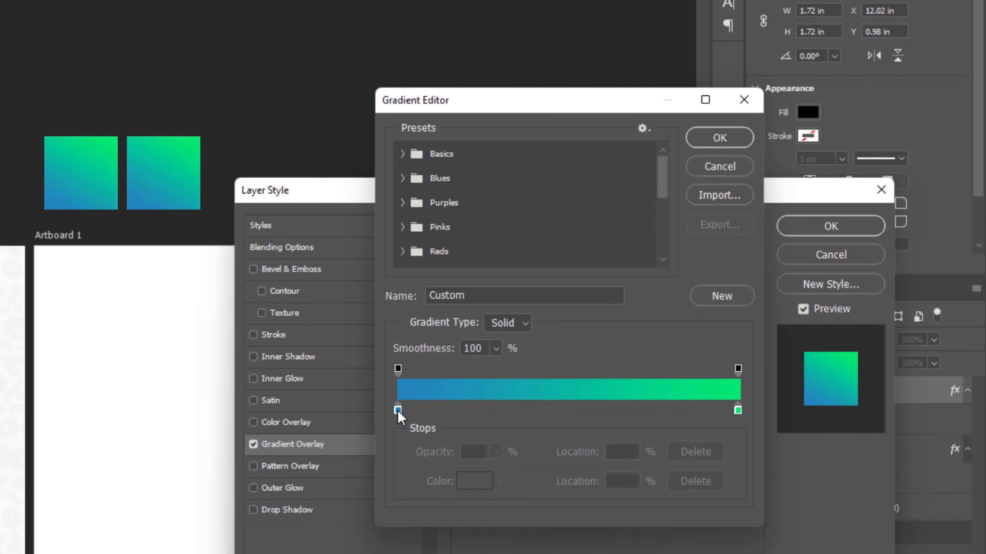
{"action": "left_click", "coordinate": [443, 367]}
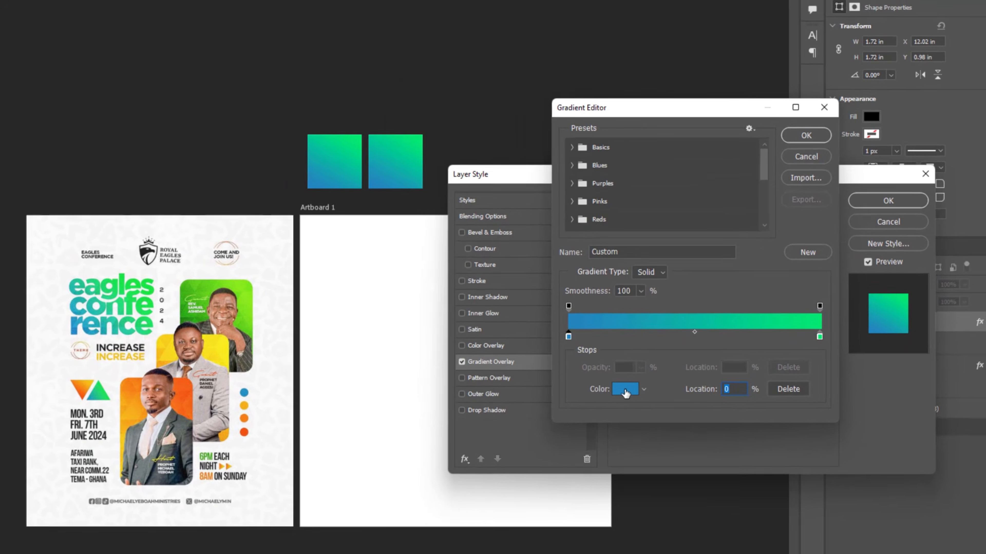
{"action": "left_click", "coordinate": [625, 391]}
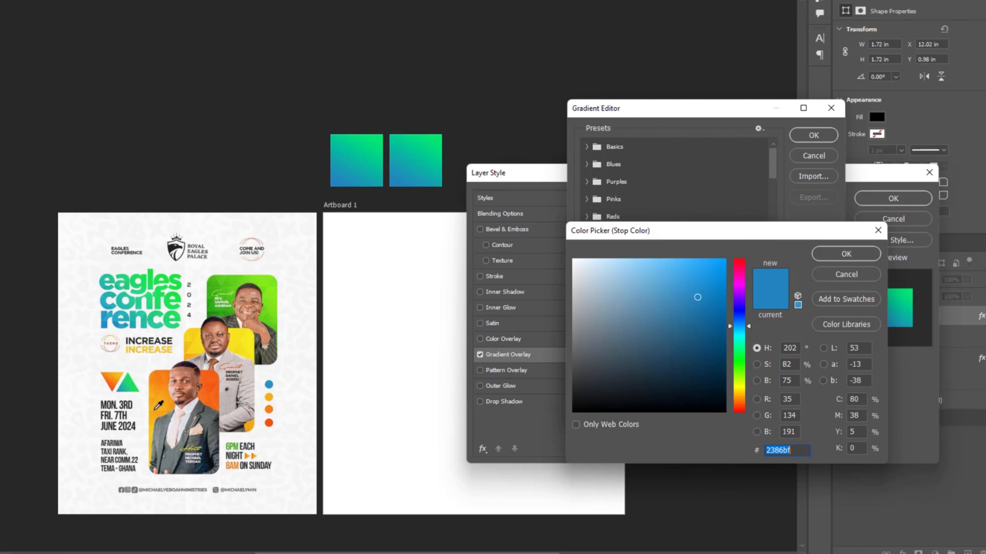
{"action": "left_click", "coordinate": [155, 410]}
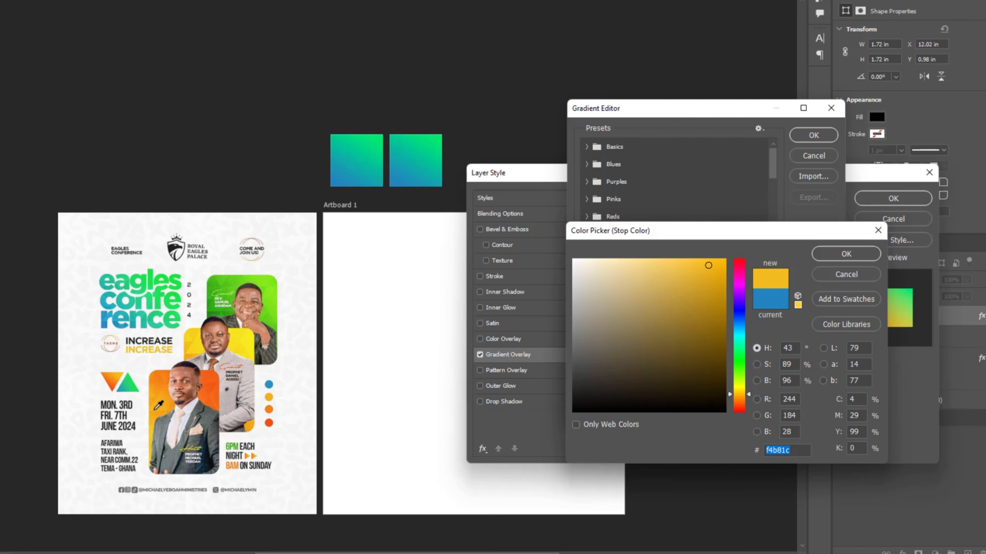
{"action": "left_click", "coordinate": [846, 254]}
- Set the end stop of the copied square's gradient to orange f7651c, sampled from the flyer, and apply the overlay
{"action": "left_click", "coordinate": [827, 331]}
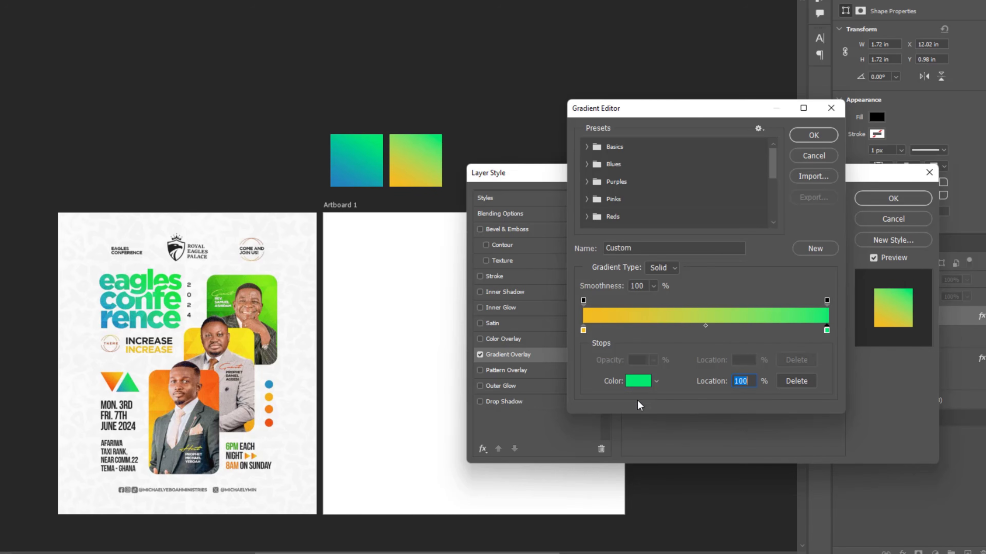
{"action": "left_click", "coordinate": [638, 382]}
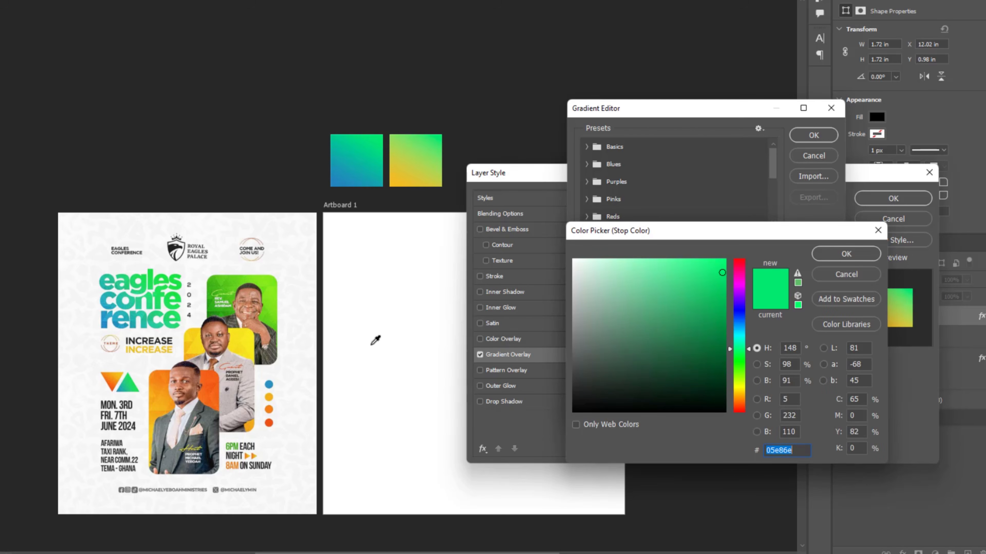
{"action": "left_click", "coordinate": [215, 379]}
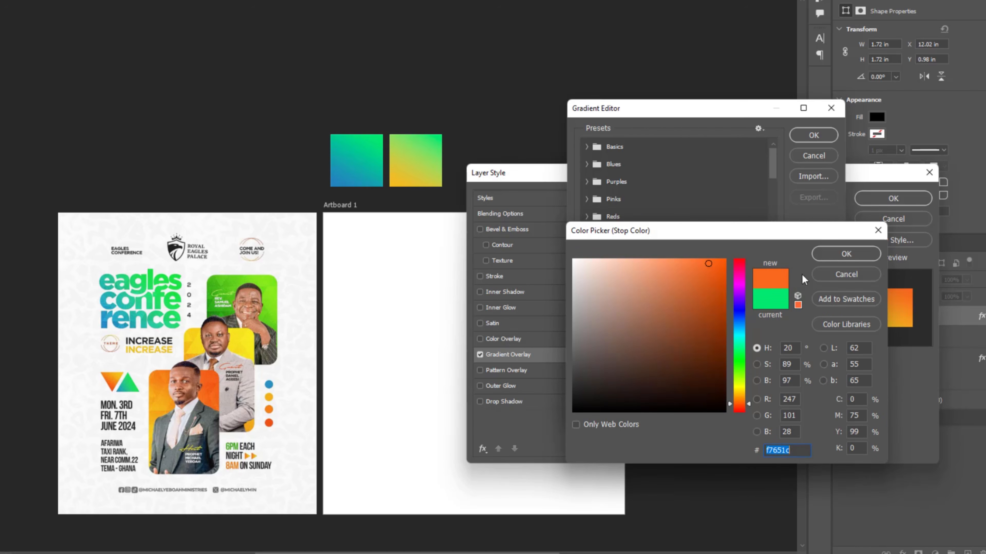
{"action": "left_click", "coordinate": [846, 253]}
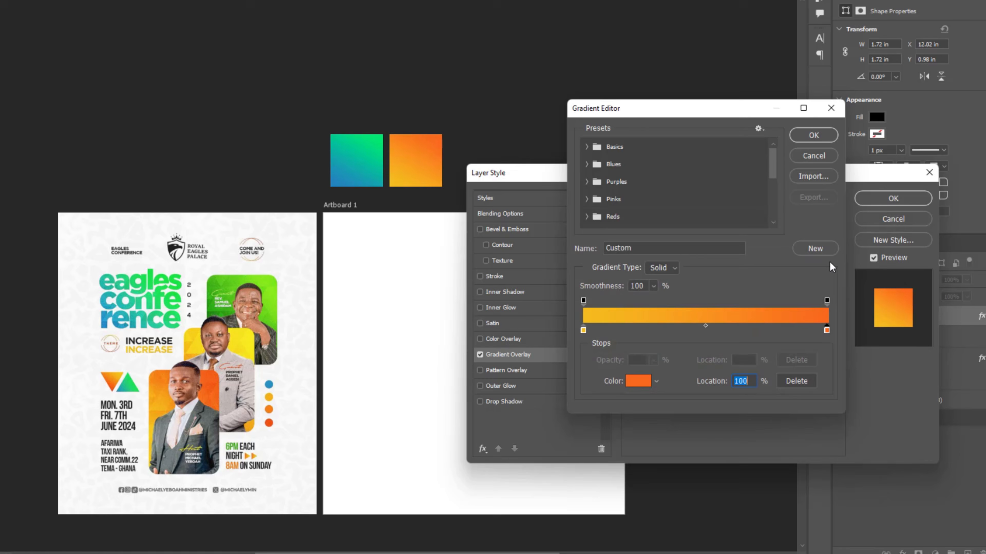
{"action": "left_click", "coordinate": [827, 135]}
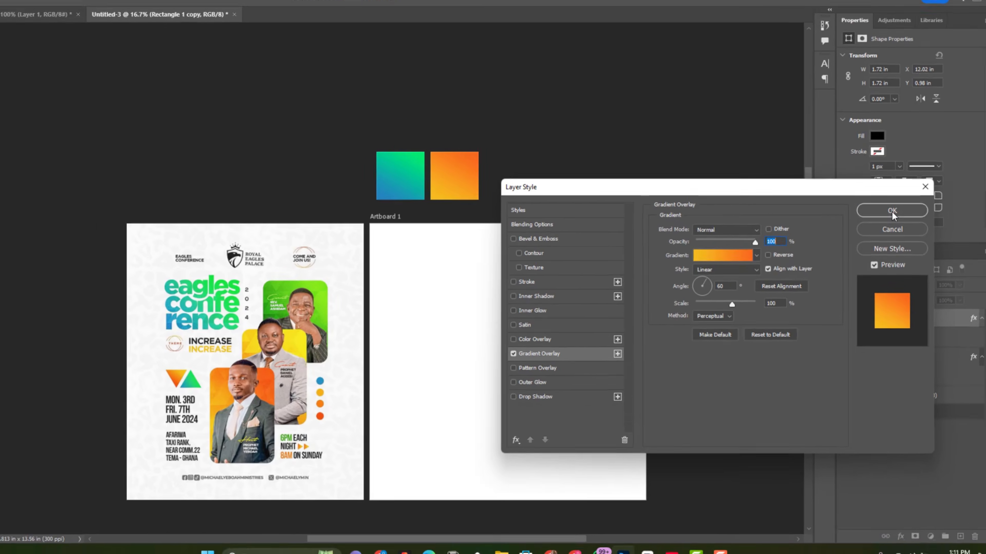
{"action": "left_click", "coordinate": [892, 211]}
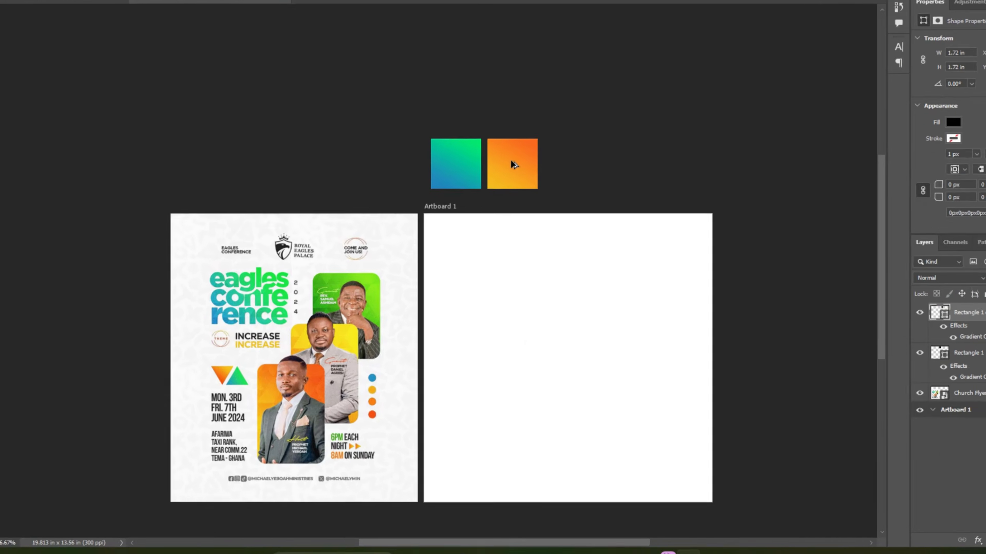
- Duplicate the yellow-orange square to its right, aligned with the row and evenly spaced
{"action": "left_click_drag", "start_coordinate": [483, 183], "coordinate": [545, 178]}
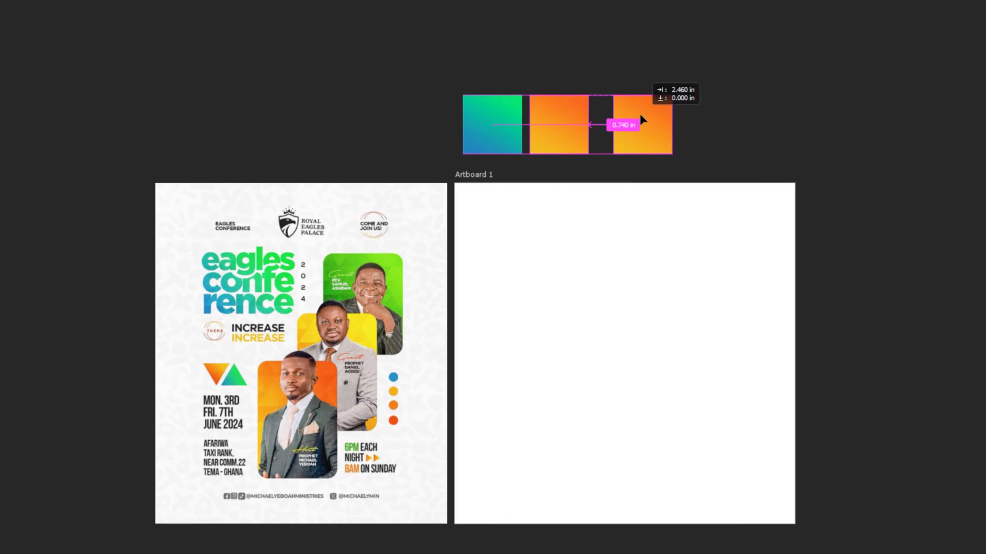
{"action": "left_click_drag", "start_coordinate": [640, 113], "coordinate": [625, 116]}
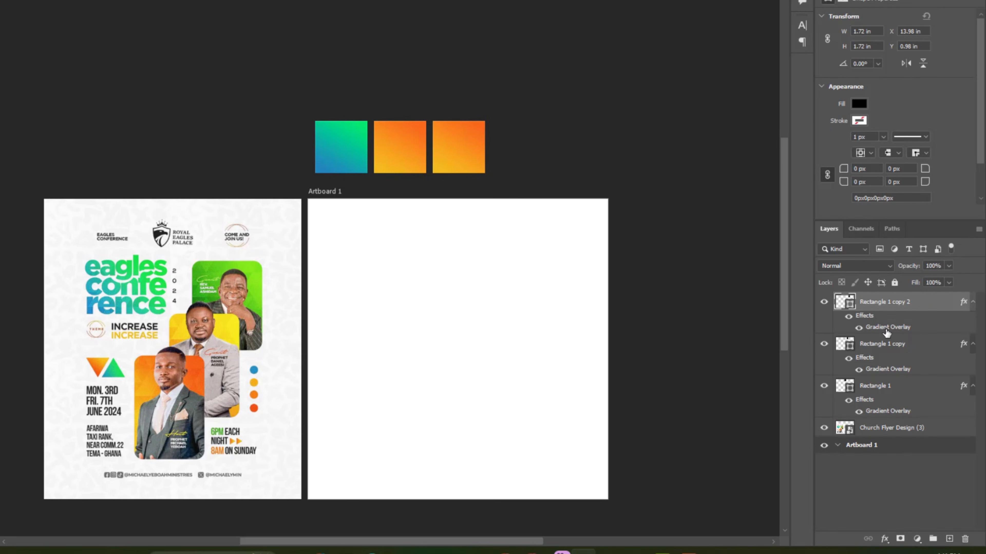
- Set the first stop of the third square's Gradient Overlay to dark green 398f19, sampled from the flyer
{"action": "double_click", "coordinate": [886, 327]}
{"action": "left_click_drag", "start_coordinate": [567, 161], "coordinate": [564, 189]}
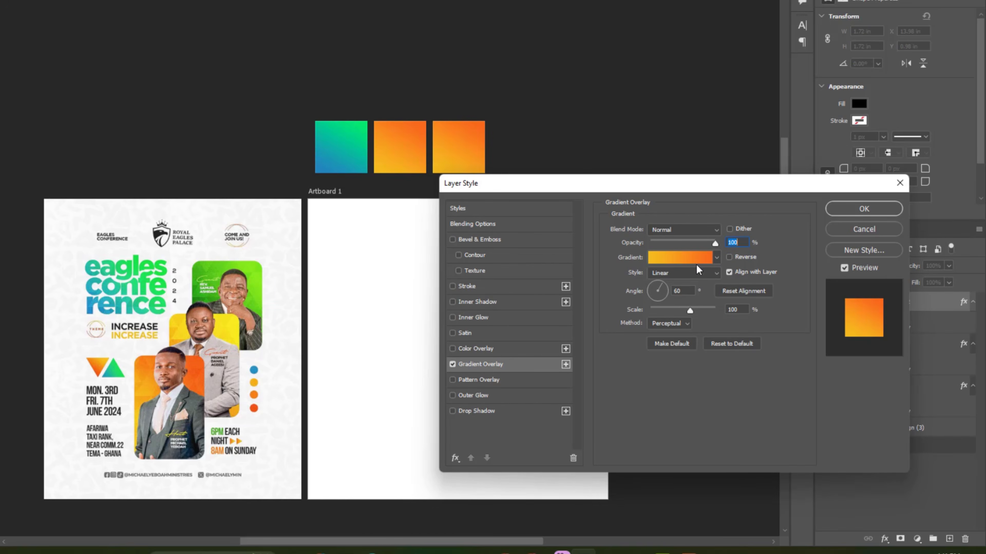
{"action": "left_click", "coordinate": [685, 261]}
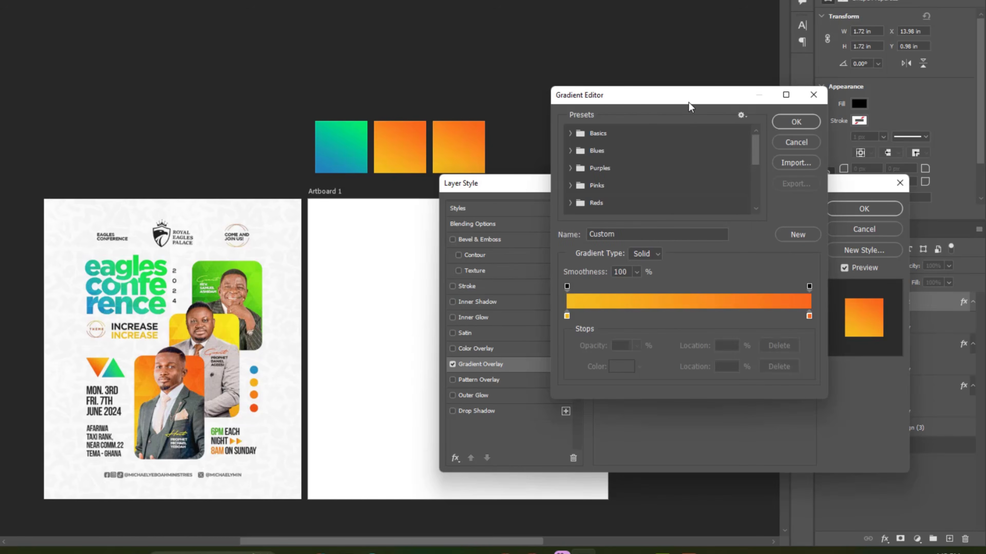
{"action": "left_click_drag", "start_coordinate": [688, 101], "coordinate": [652, 120]}
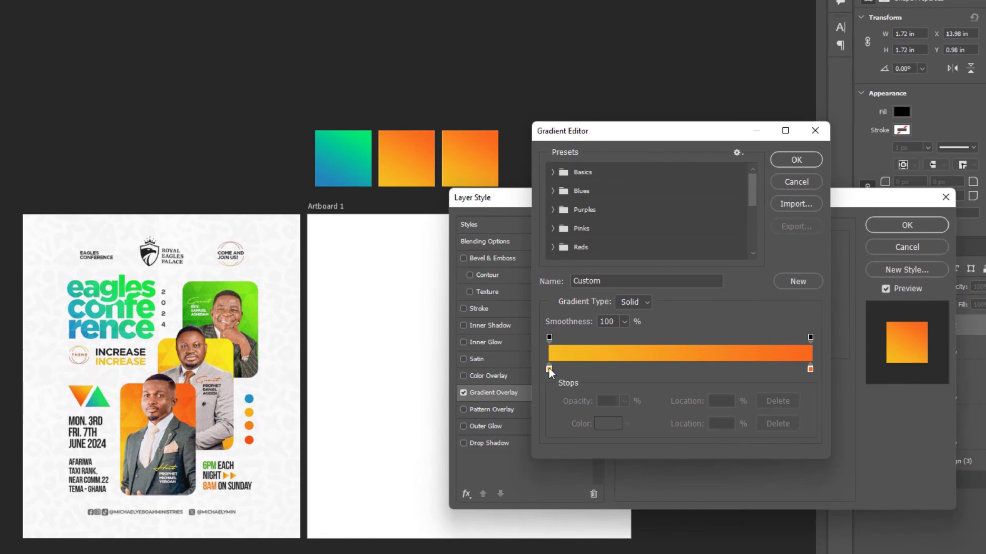
{"action": "left_click", "coordinate": [549, 367]}
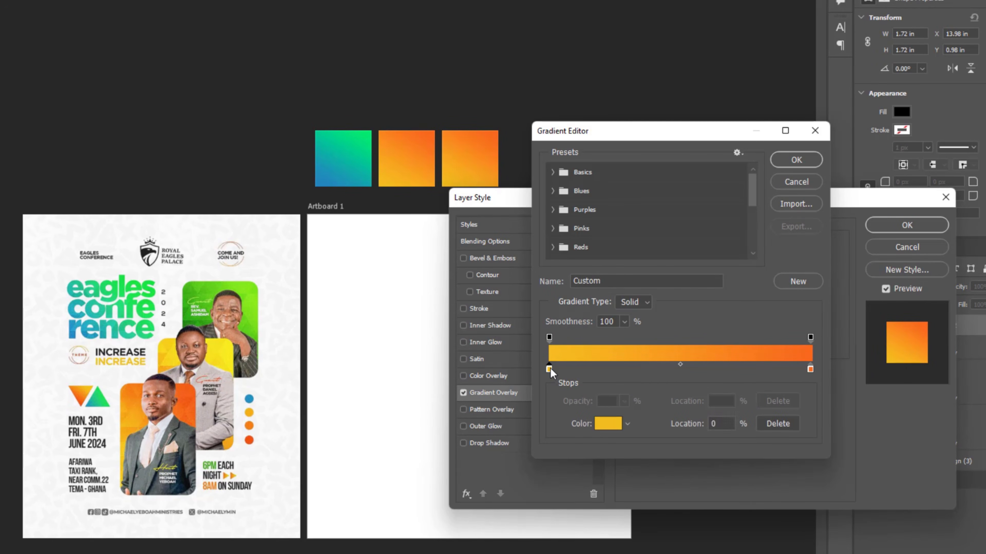
{"action": "left_click", "coordinate": [606, 423]}
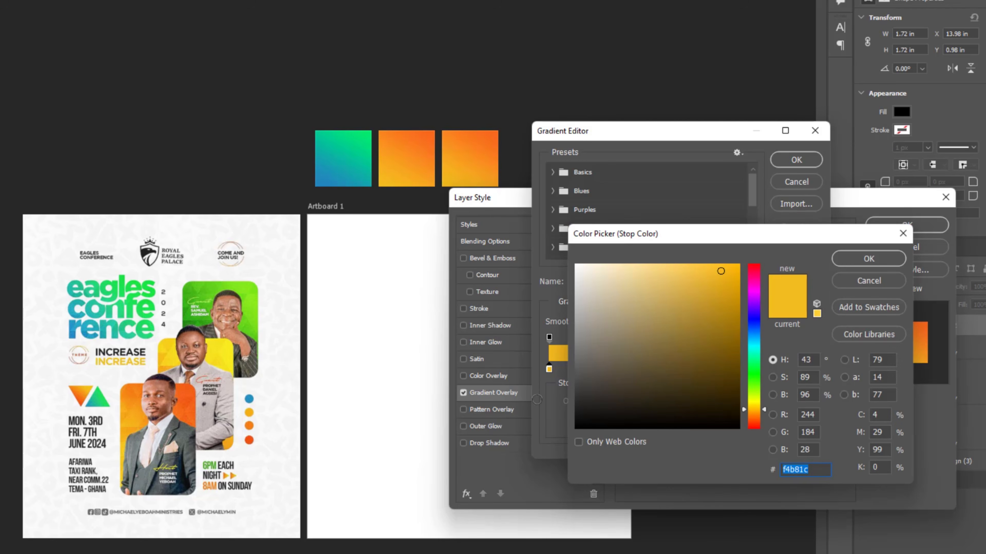
{"action": "left_click", "coordinate": [187, 322]}
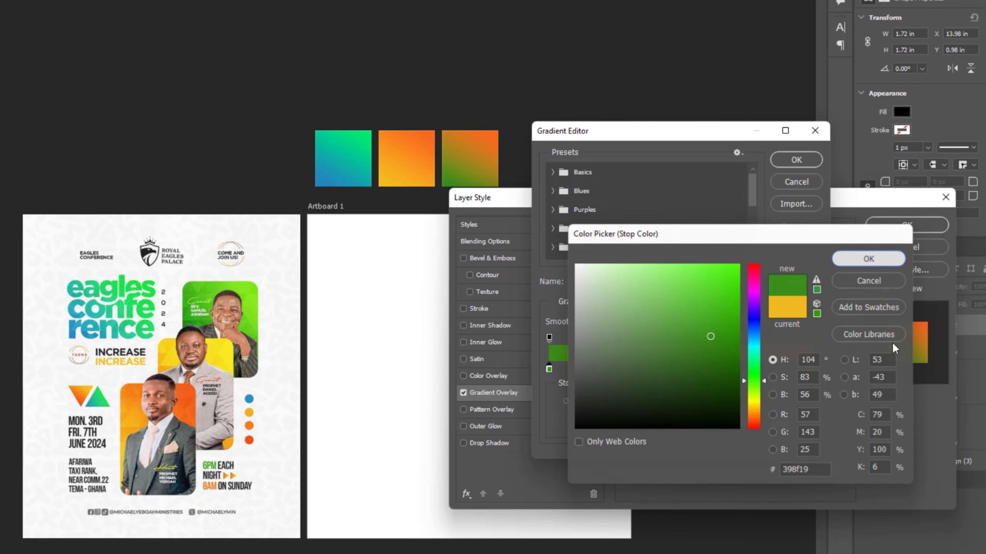
{"action": "key", "text": "Return"}
- Set the end stop of the third square's gradient to lime green 86e21b, sampled from the flyer, and apply the overlay
{"action": "left_click", "coordinate": [811, 369]}
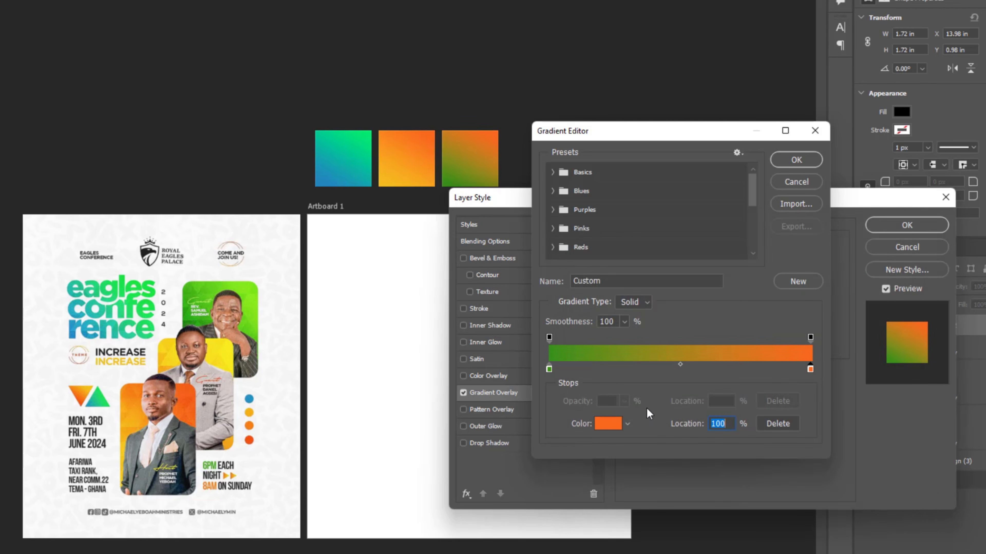
{"action": "left_click", "coordinate": [609, 423]}
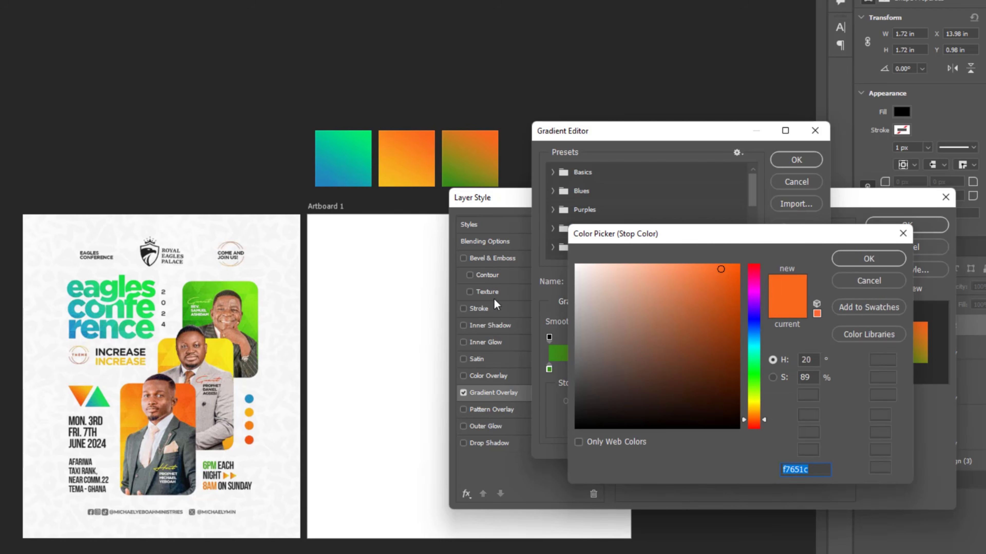
{"action": "left_click", "coordinate": [247, 284]}
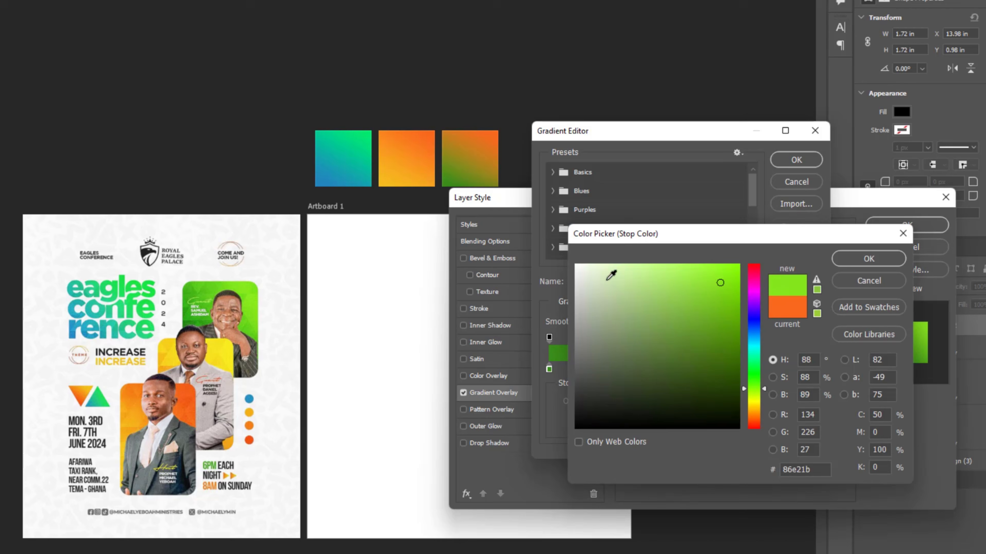
{"action": "left_click", "coordinate": [866, 259]}
{"action": "left_click", "coordinate": [795, 160]}
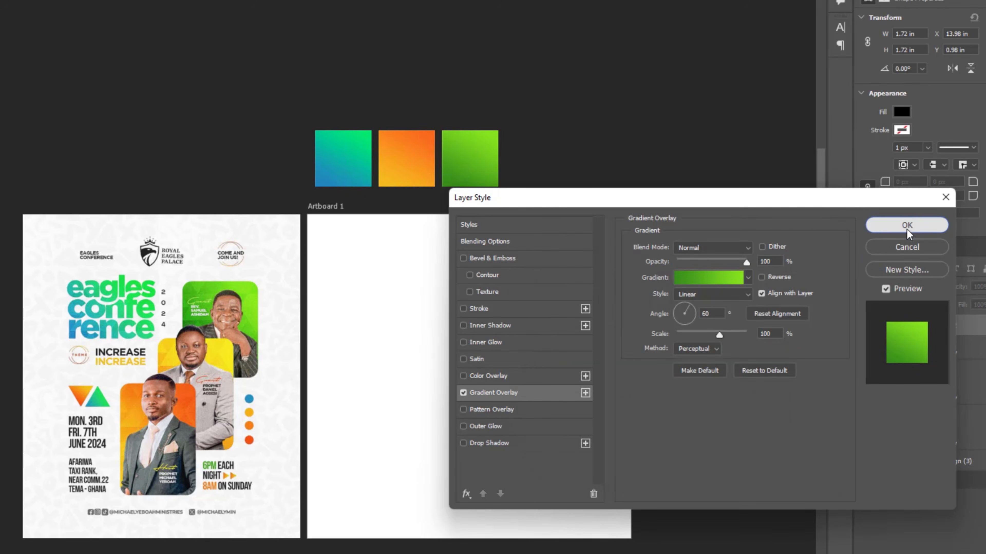
{"action": "left_click", "coordinate": [906, 225]}
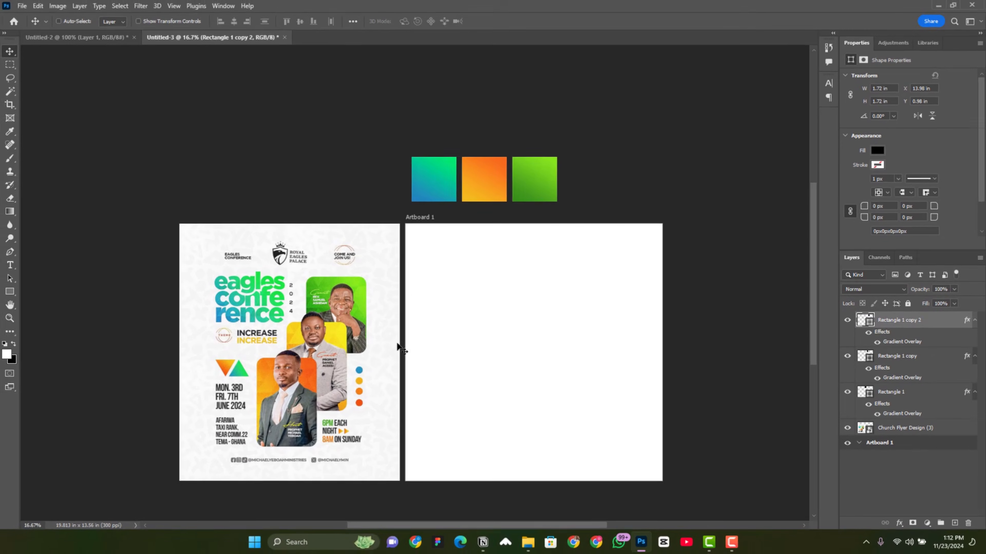
- Delete the reference flyer image beside the artboard
{"action": "right_click", "coordinate": [294, 280]}
{"action": "left_click", "coordinate": [318, 283]}
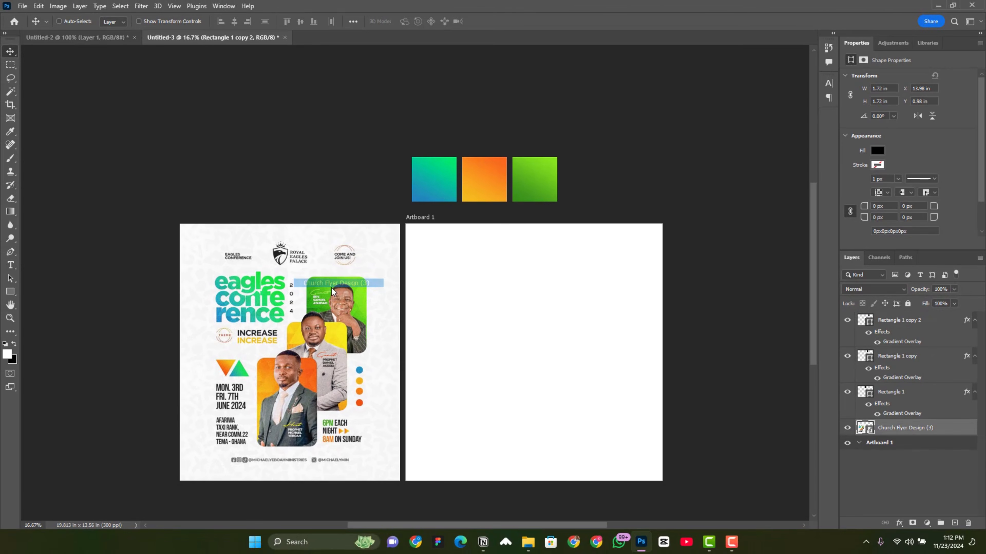
{"action": "key", "text": "Delete"}
- Select all three gradient squares and move them together to the right so they sit centred above the artboard
{"action": "right_click", "coordinate": [433, 184]}
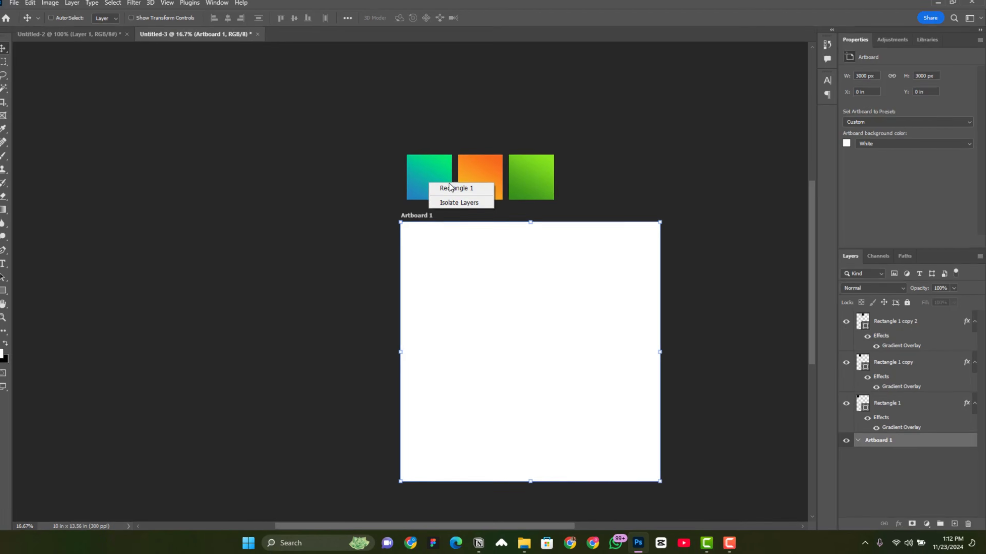
{"action": "left_click", "coordinate": [457, 190]}
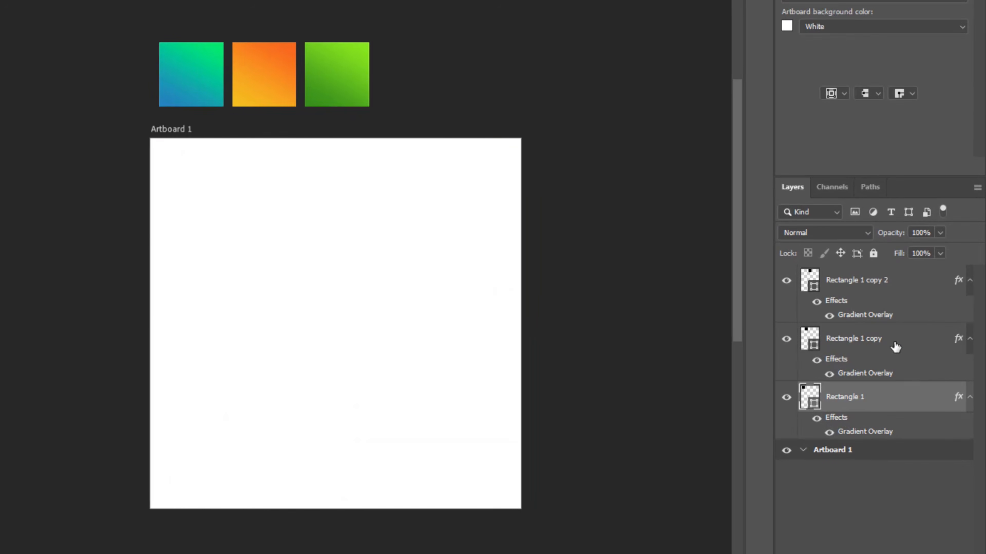
{"action": "left_click", "coordinate": [868, 283], "text": "shift"}
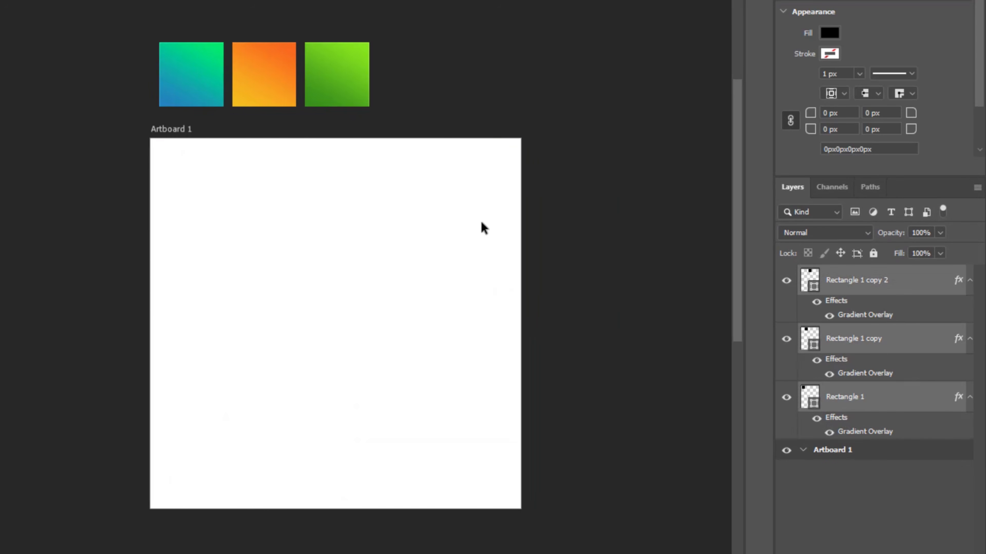
{"action": "left_click_drag", "start_coordinate": [292, 98], "coordinate": [356, 95]}
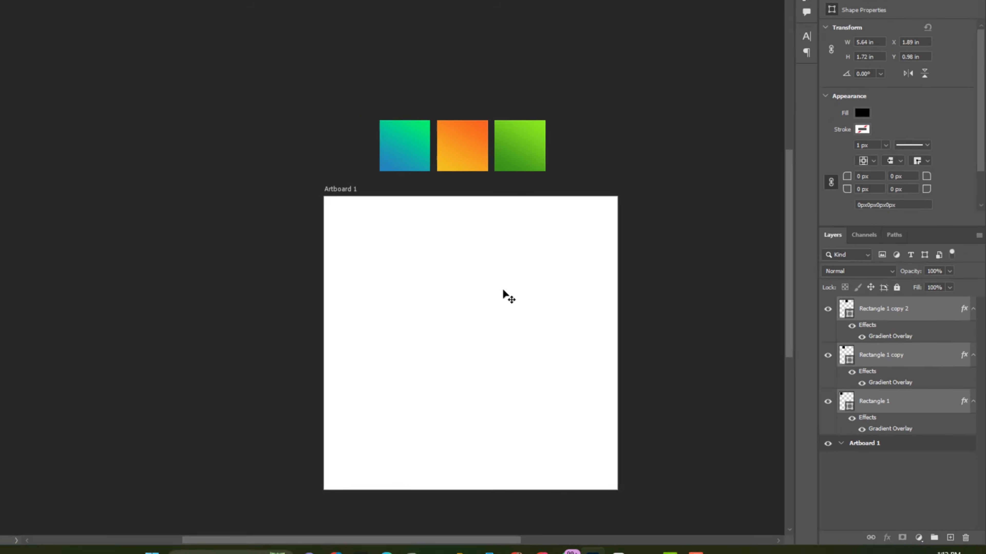
- Add a text layer reading "eagles" in the upper-left area of the artboard
{"action": "key", "text": "ctrl+plus"}
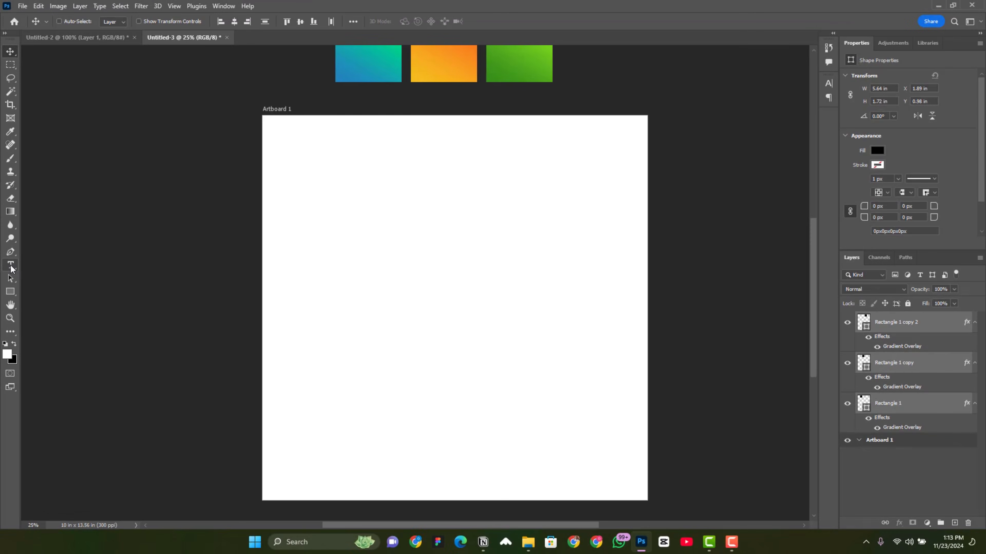
{"action": "key", "text": "t"}
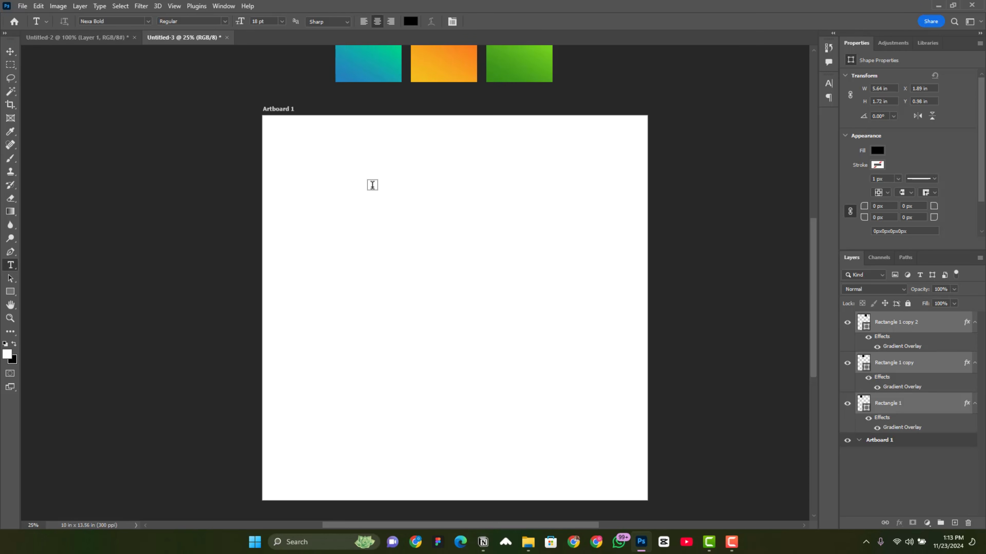
{"action": "left_click", "coordinate": [372, 185]}
{"action": "key", "text": "BackSpace"}
{"action": "type", "text": "eagles"}
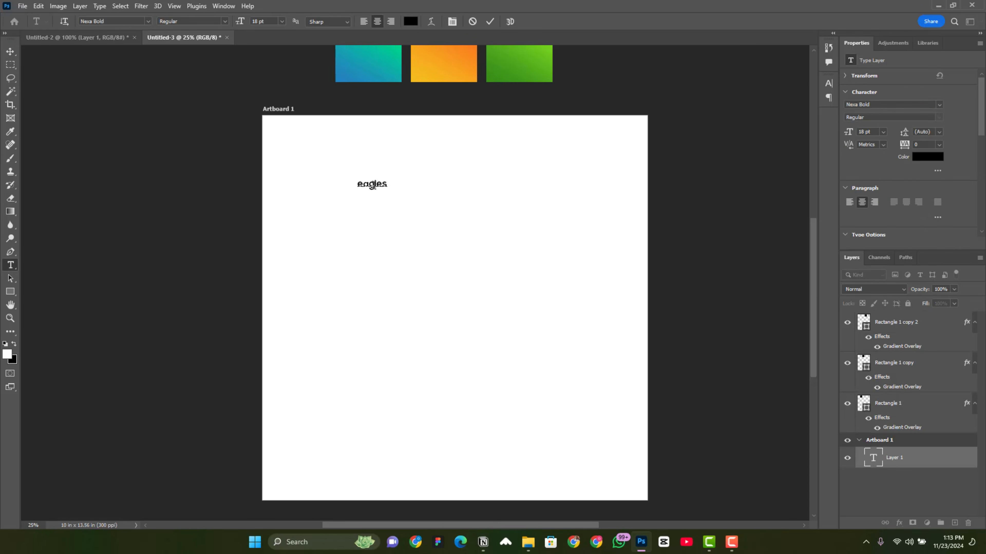
{"action": "key", "text": "ctrl+Return"}
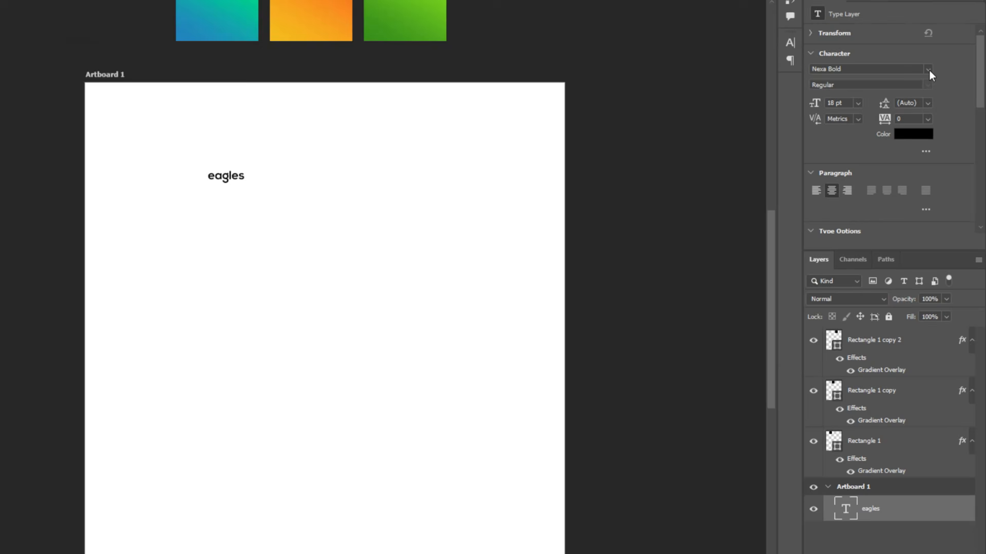
- Change the "eagles" text to the Montserrat font in the ExtraBold weight
{"action": "left_click", "coordinate": [928, 70]}
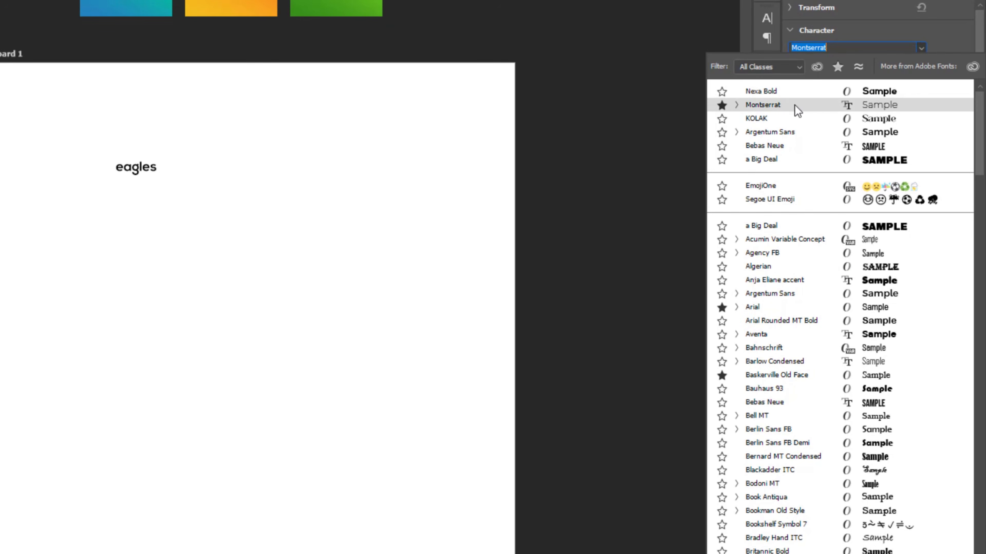
{"action": "left_click", "coordinate": [801, 106]}
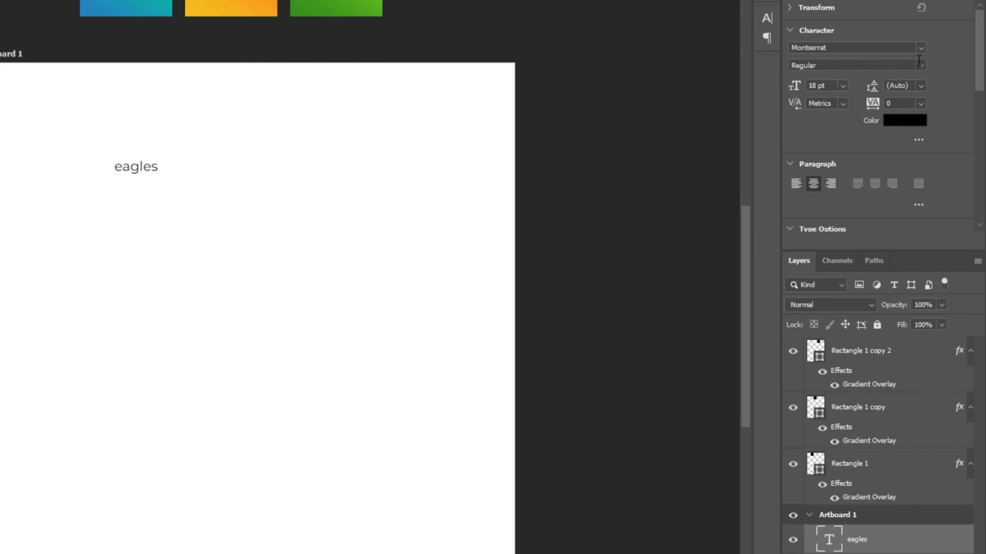
{"action": "left_click", "coordinate": [916, 64]}
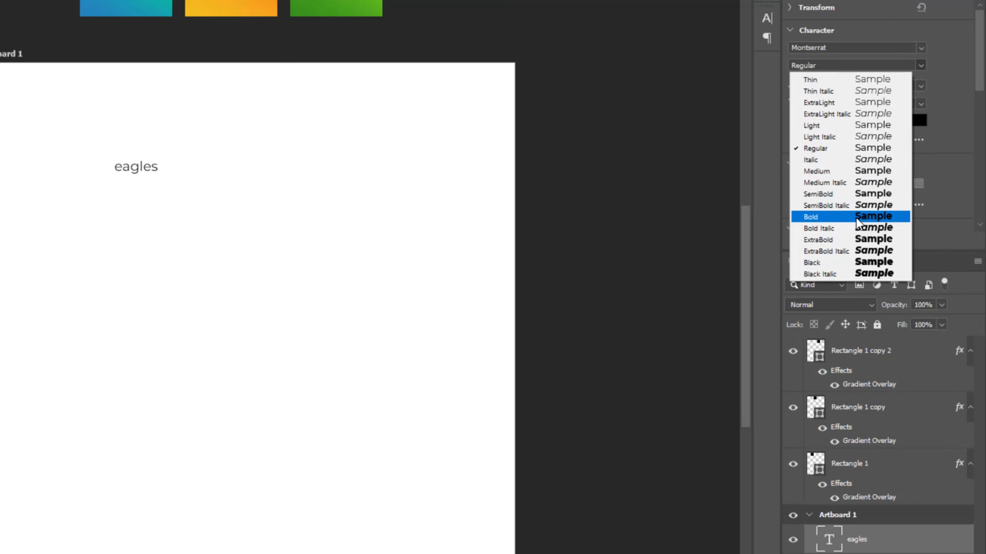
{"action": "left_click", "coordinate": [834, 217]}
{"action": "left_click", "coordinate": [917, 65]}
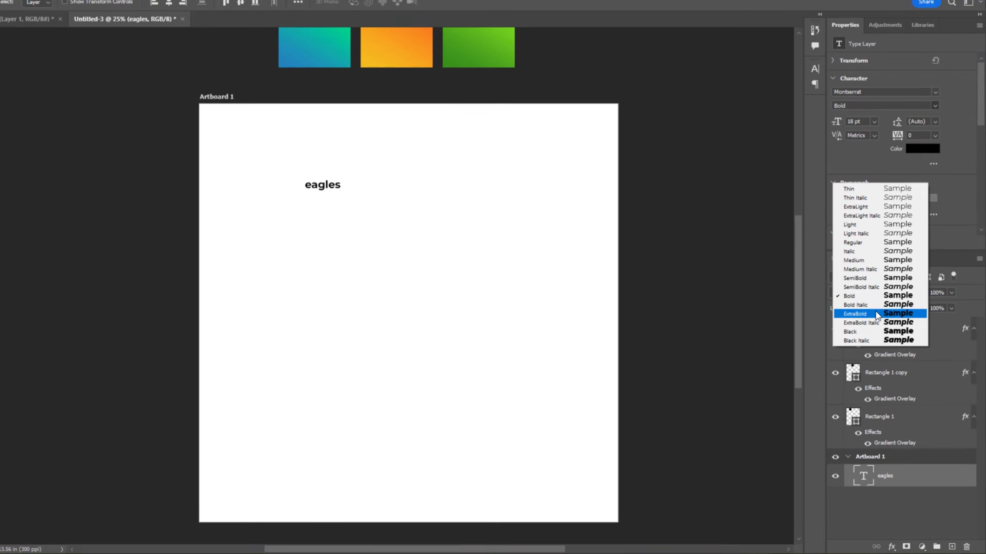
{"action": "left_click", "coordinate": [886, 311]}
- Shift the "eagles" text slightly on the artboard and enlarge it to 72 pt
{"action": "left_click_drag", "start_coordinate": [381, 194], "coordinate": [389, 195]}
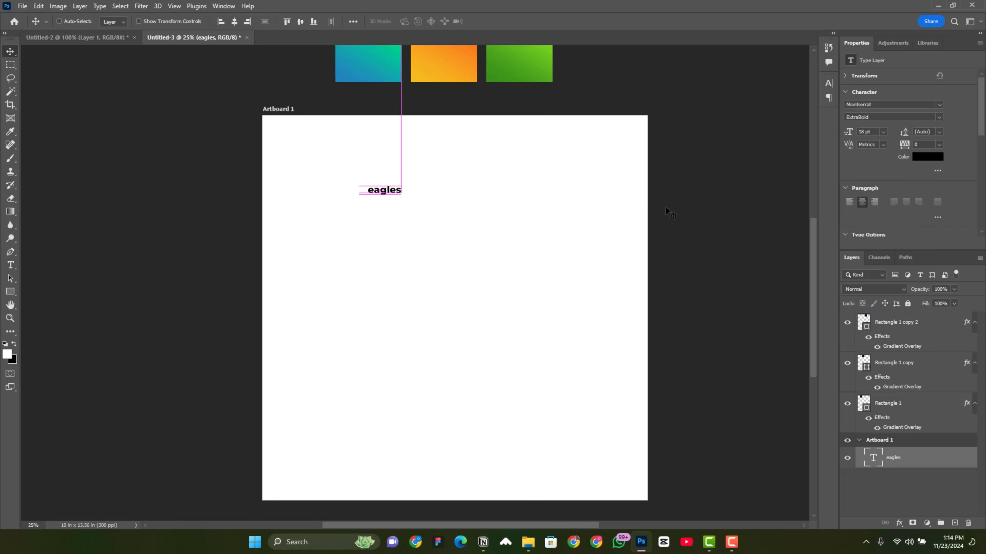
{"action": "left_click", "coordinate": [883, 130]}
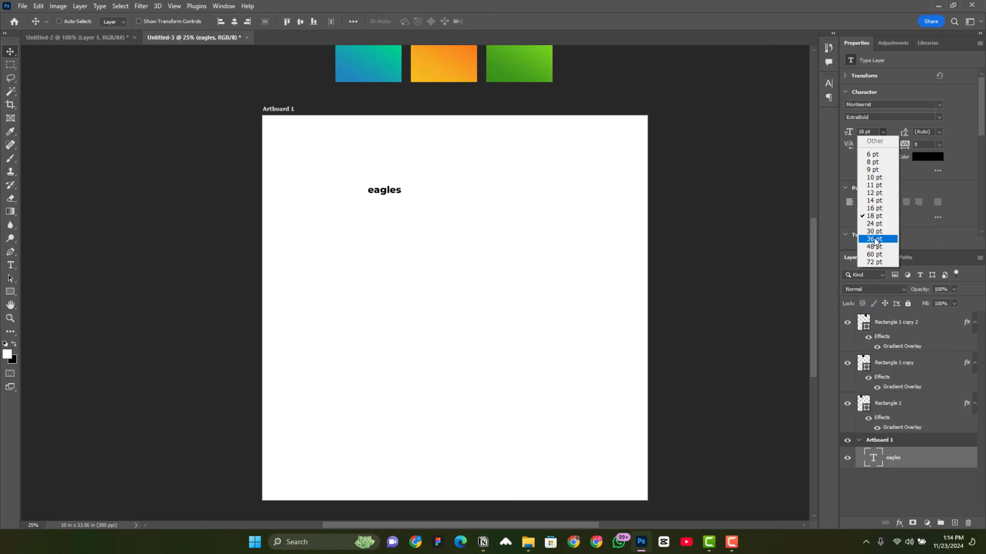
{"action": "left_click", "coordinate": [874, 239]}
{"action": "left_click", "coordinate": [883, 132]}
{"action": "left_click", "coordinate": [874, 255]}
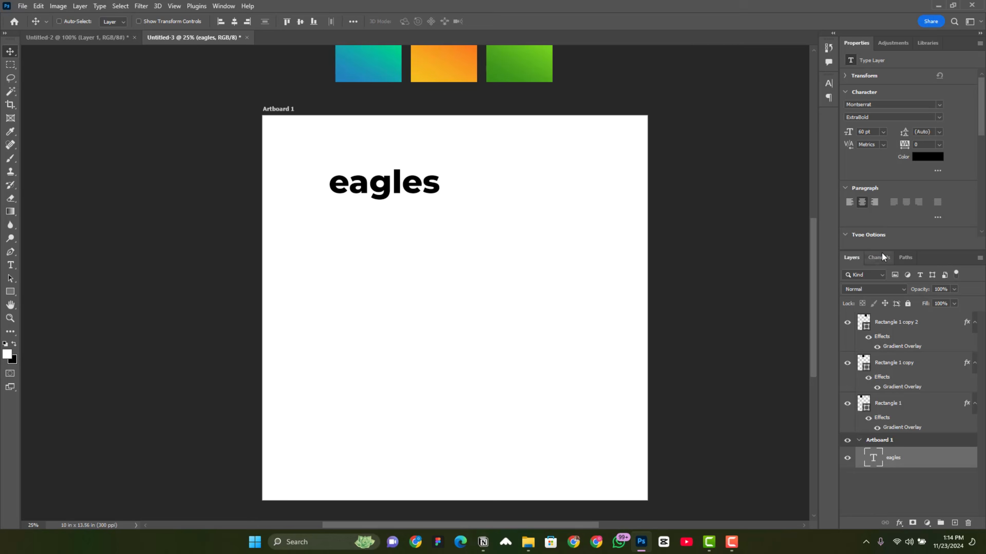
{"action": "left_click", "coordinate": [883, 131]}
{"action": "left_click", "coordinate": [874, 262]}
- Duplicate the "eagles" text directly below it as a second line reading "confe" at 82 pt
{"action": "left_click_drag", "start_coordinate": [419, 186], "coordinate": [391, 216]}
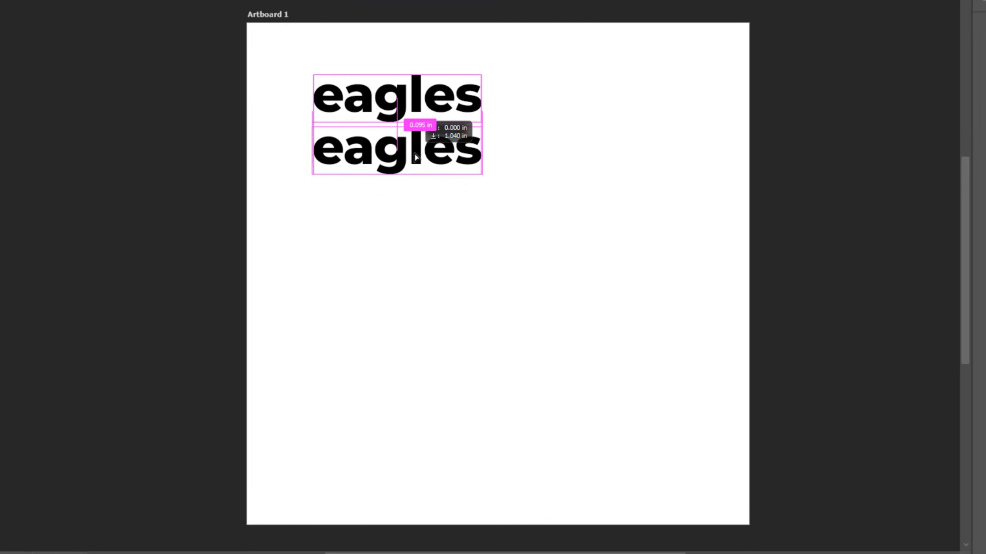
{"action": "left_click_drag", "start_coordinate": [414, 153], "coordinate": [415, 153]}
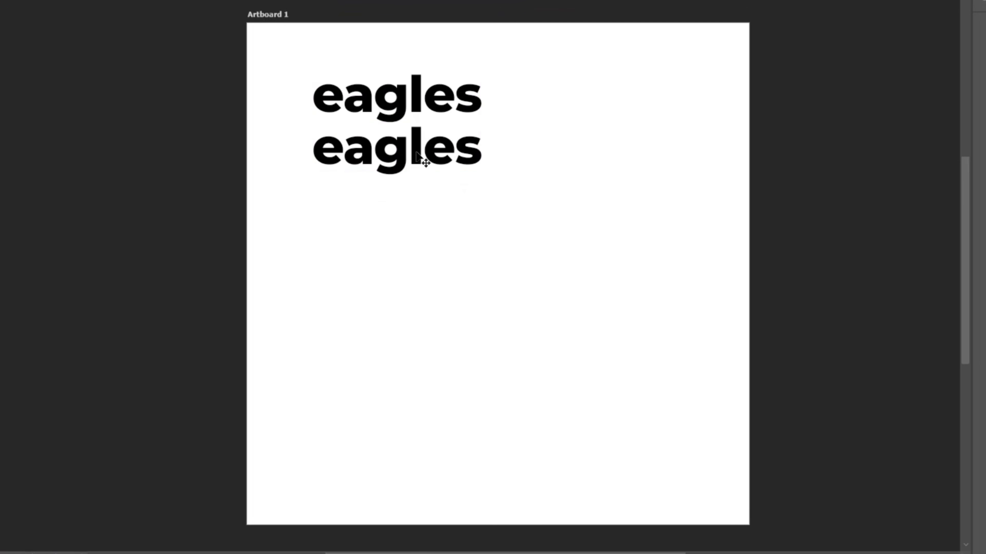
{"action": "double_click", "coordinate": [423, 158]}
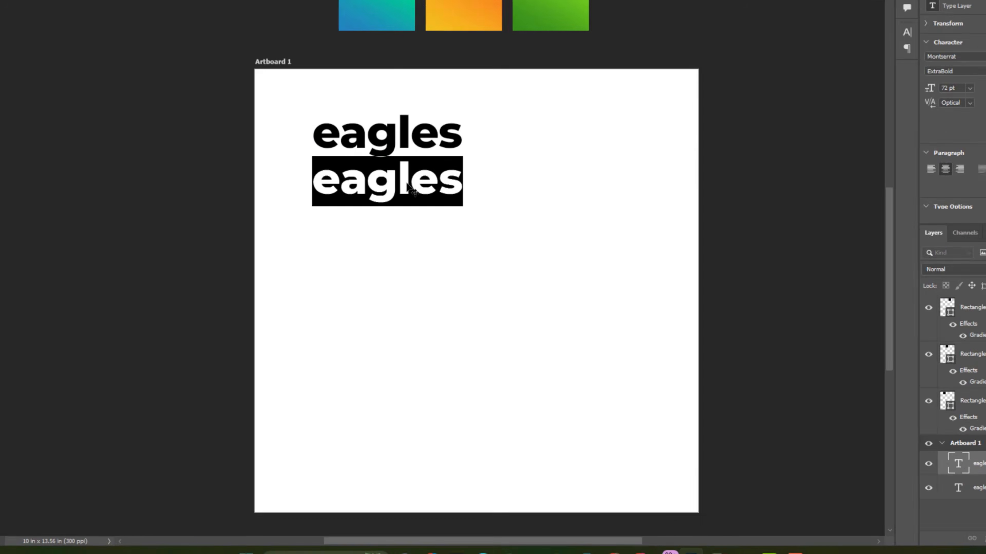
{"action": "type", "text": "conf"}
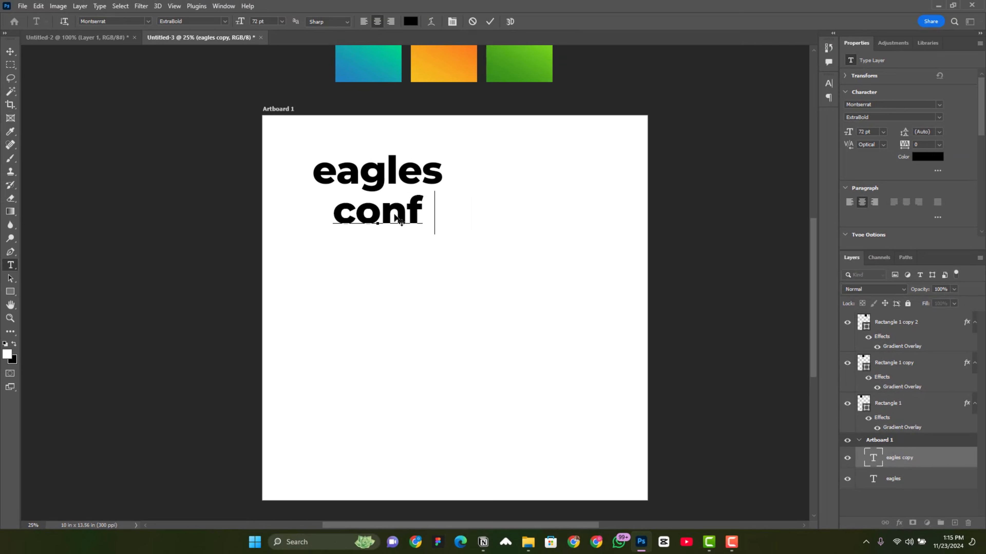
{"action": "type", "text": "e"}
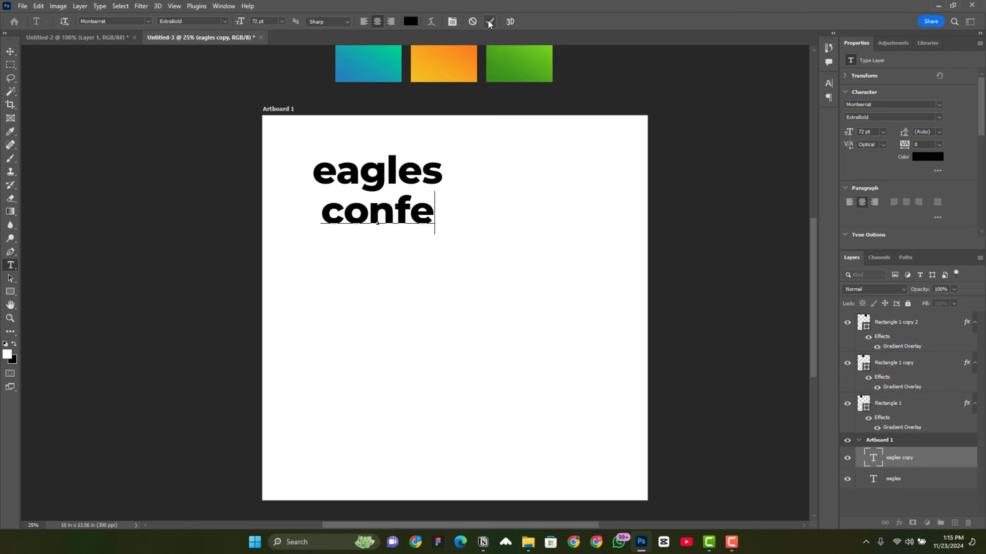
{"action": "left_click", "coordinate": [490, 21]}
{"action": "key", "text": "v"}
{"action": "left_click_drag", "start_coordinate": [846, 132], "coordinate": [853, 132]}
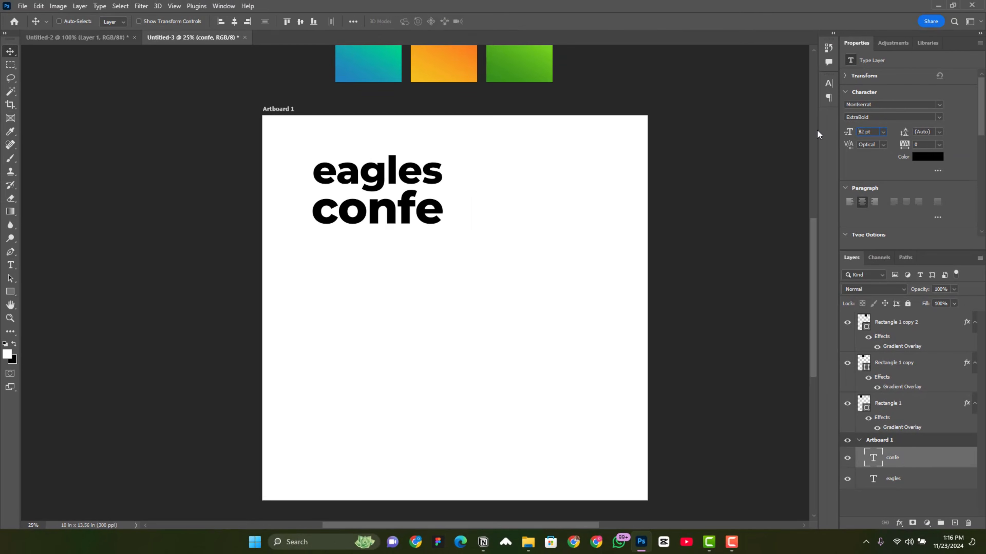
- Duplicate the "confe" line directly below it and change the copy's text to "rence"
{"action": "left_click_drag", "start_coordinate": [376, 223], "coordinate": [370, 269]}
{"action": "key", "text": "t"}
{"action": "double_click", "coordinate": [388, 245]}
{"action": "type", "text": "rence"}
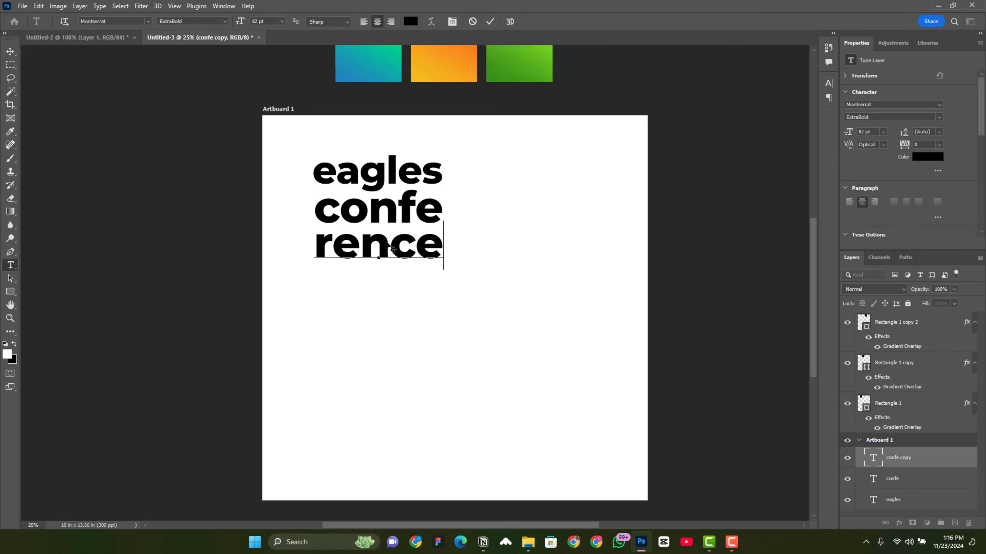
{"action": "left_click", "coordinate": [485, 24]}
{"action": "key", "text": "v"}
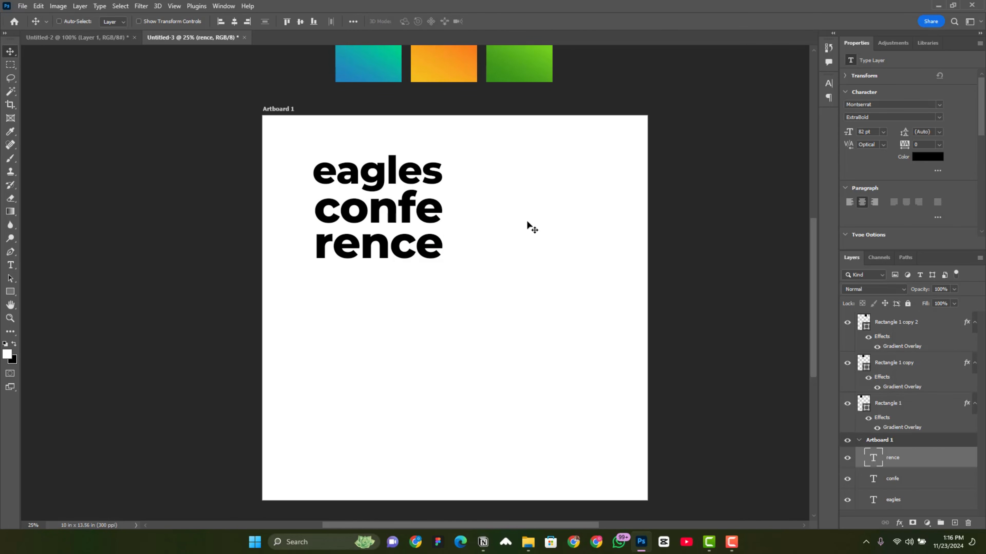
- Nudge the "rence" line upward, closer to the "confe" line
{"action": "key", "text": "shift+Up"}
{"action": "key", "text": "shift+Up"}
{"action": "key", "text": "shift+Up"}
- Move the "confe" line up until it overlaps the lower edge of the "eagles" line
{"action": "right_click", "coordinate": [379, 222]}
{"action": "left_click", "coordinate": [403, 231]}
{"action": "key", "text": "shift+Up"}
{"action": "key", "text": "shift+Up"}
{"action": "key", "text": "shift+Up"}
{"action": "key", "text": "shift+Up"}
{"action": "key", "text": "shift+Up"}
{"action": "key", "text": "shift+Up"}
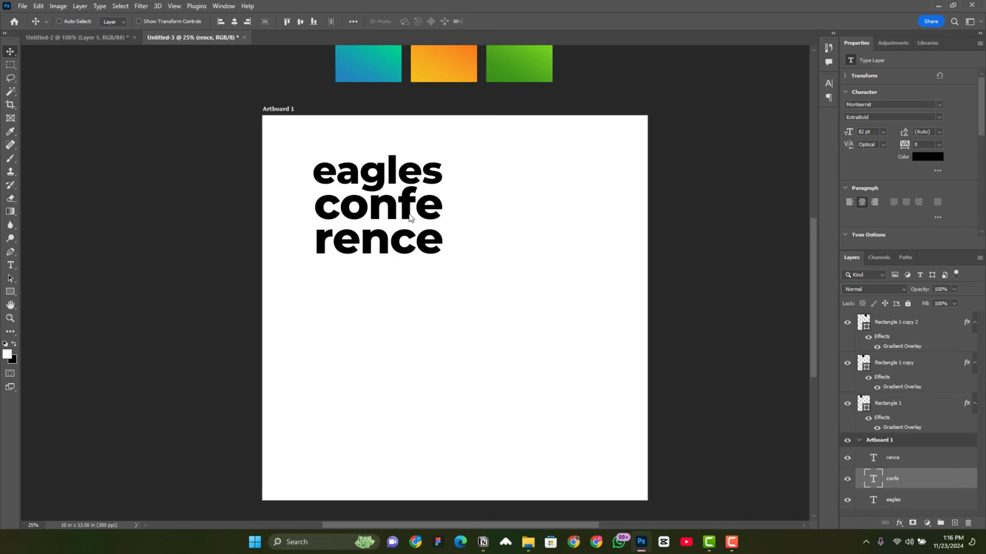
{"action": "key", "text": "ctrl+plus"}
{"action": "key", "text": "ctrl+plus"}
{"action": "left_click_drag", "start_coordinate": [473, 277], "coordinate": [487, 398]}
{"action": "key", "text": "shift+Up"}
{"action": "key", "text": "shift+Up"}
{"action": "key", "text": "shift+Up"}
{"action": "key", "text": "shift+Up"}
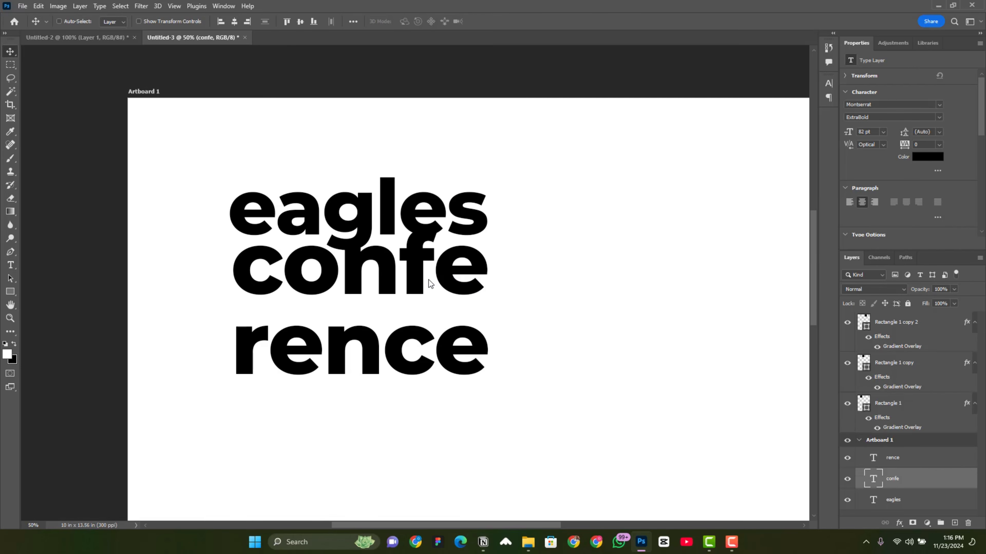
- Set the "confe" line's font size to 83 pt and fine-tune its position under "eagles"
{"action": "key", "text": "Up"}
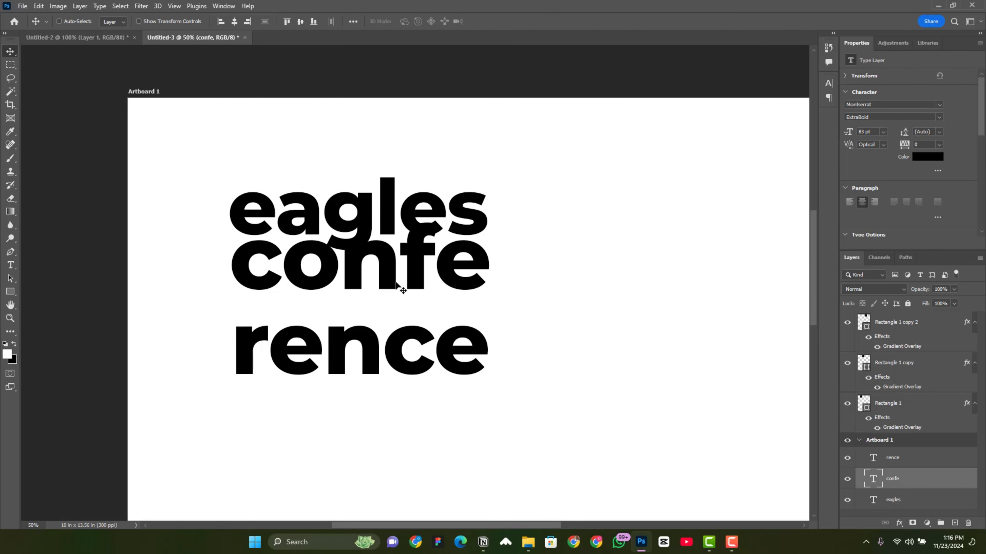
{"action": "key", "text": "Left"}
{"action": "key", "text": "Up"}
{"action": "key", "text": "Down"}
{"action": "key", "text": "Down"}
- Move the "rence" line up so it sits tightly beneath the "confe" line
{"action": "right_click", "coordinate": [389, 350]}
{"action": "left_click", "coordinate": [412, 357]}
{"action": "key", "text": "shift+Up"}
{"action": "key", "text": "shift+Up"}
{"action": "key", "text": "shift+Up"}
{"action": "key", "text": "shift+Up"}
{"action": "key", "text": "shift+Up"}
{"action": "key", "text": "shift+Up"}
{"action": "key", "text": "shift+Up"}
{"action": "key", "text": "shift+Up"}
{"action": "key", "text": "shift+Up"}
{"action": "key", "text": "shift+Up"}
{"action": "key", "text": "shift+Up"}
{"action": "key", "text": "shift+Up"}
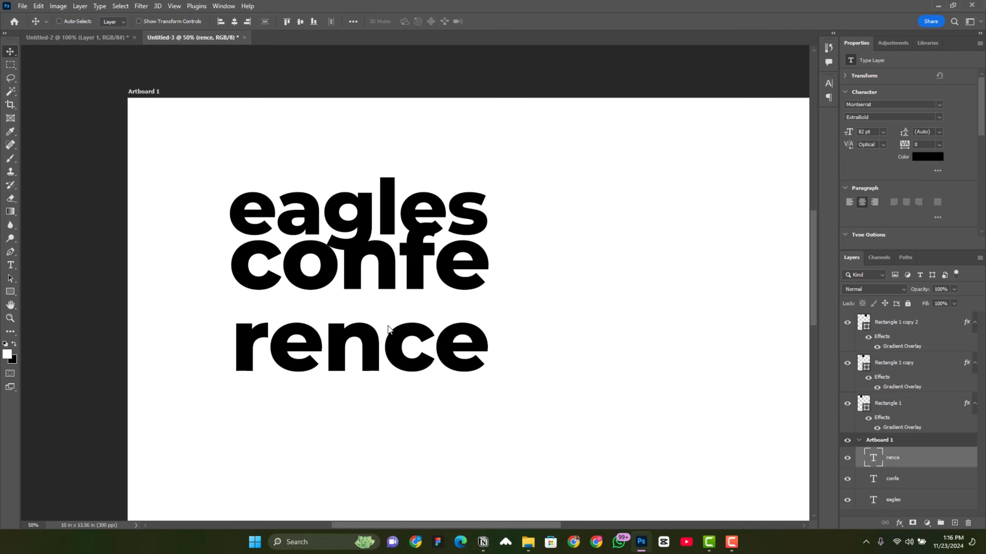
- Set the "rence" line's font size to 83 pt and adjust its alignment in the stacked title
{"action": "left_click_drag", "start_coordinate": [871, 133], "coordinate": [843, 134]}
{"action": "type", "text": "83"}
{"action": "key", "text": "Return"}
{"action": "left_click_drag", "start_coordinate": [431, 256], "coordinate": [446, 265]}
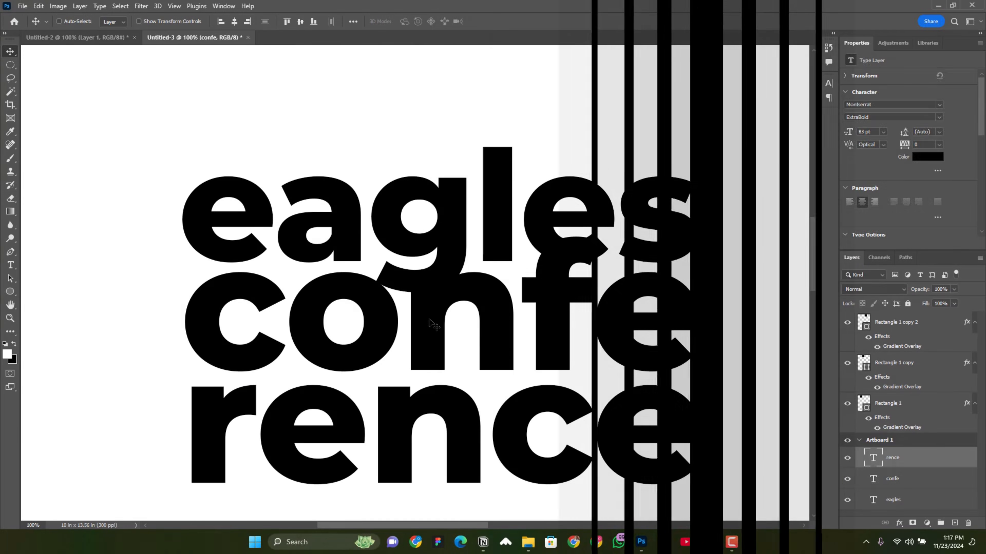
- Bring up the available shape tools, including the Ellipse Tool
{"action": "right_click", "coordinate": [435, 322]}
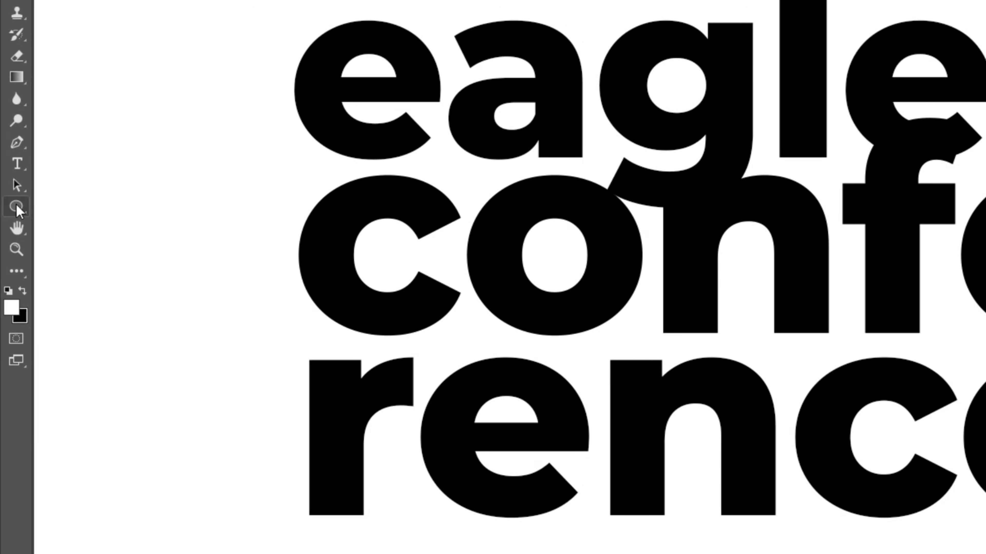
{"action": "right_click", "coordinate": [14, 240]}
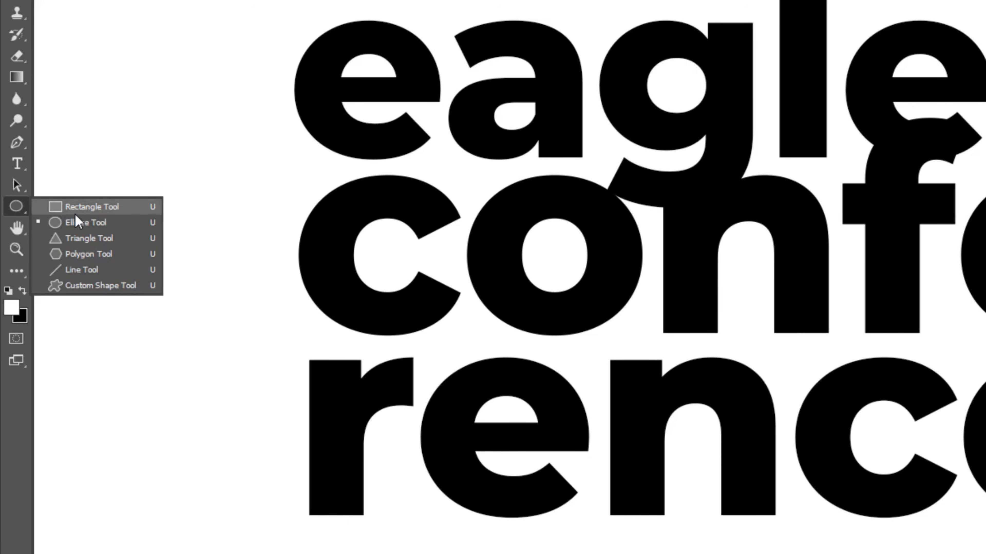
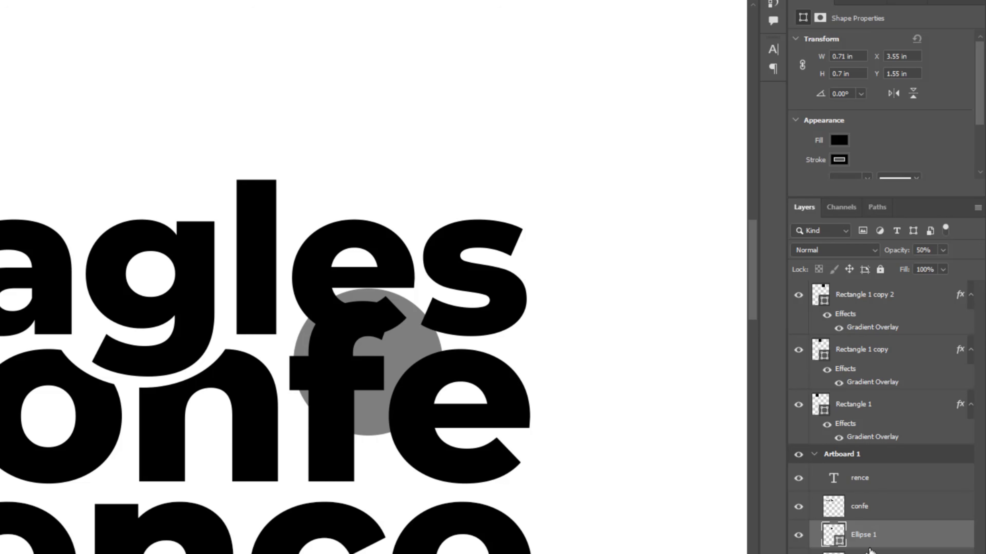
- Rasterize the Ellipse 1 layer and delete the part of the circle inside a rectangular marquee covering its right half
{"action": "right_click", "coordinate": [891, 536]}
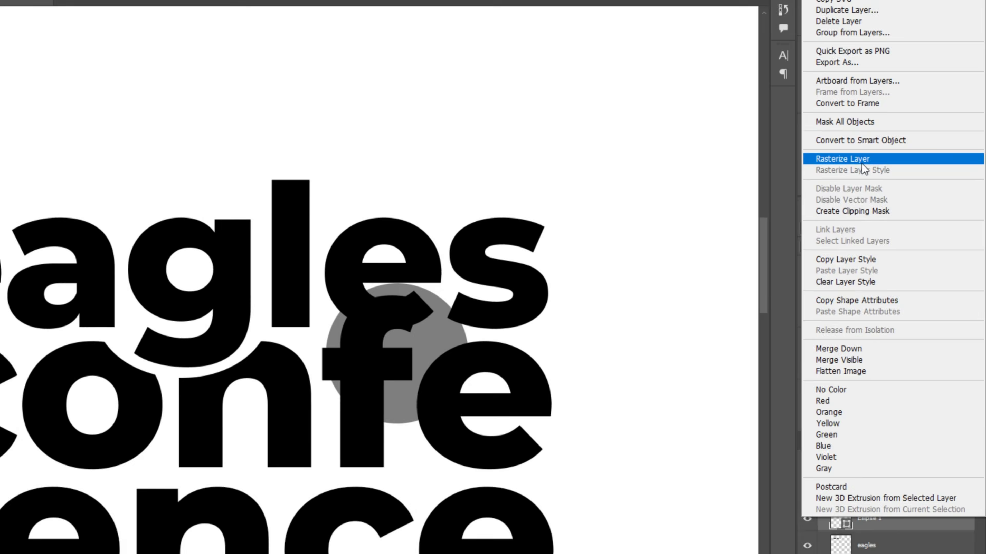
{"action": "left_click", "coordinate": [862, 164]}
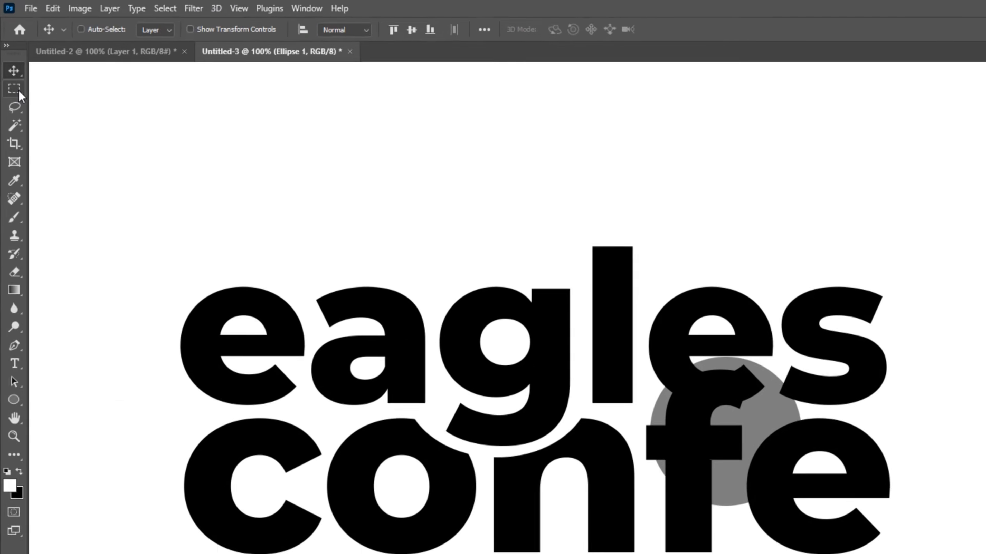
{"action": "left_click", "coordinate": [15, 92]}
{"action": "right_click", "coordinate": [18, 101]}
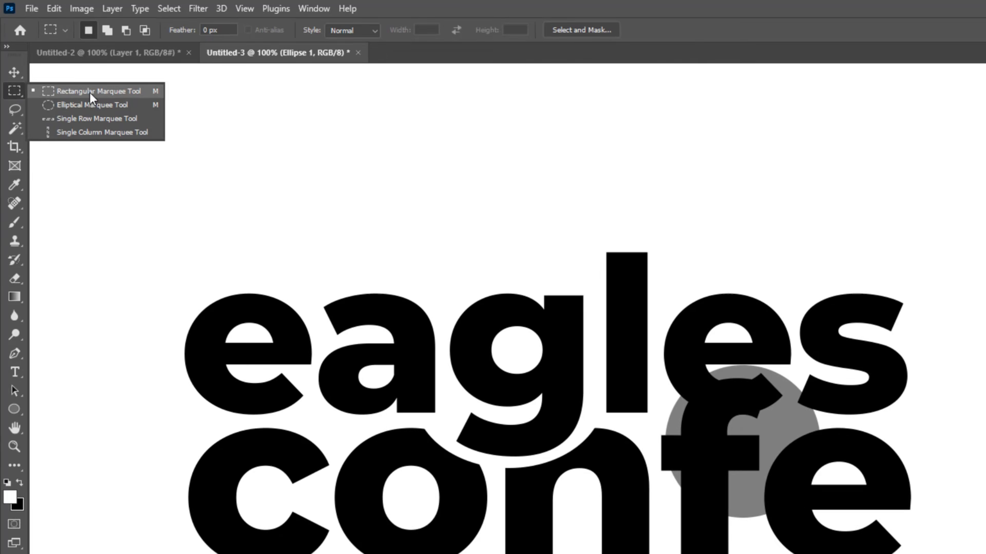
{"action": "left_click", "coordinate": [87, 100]}
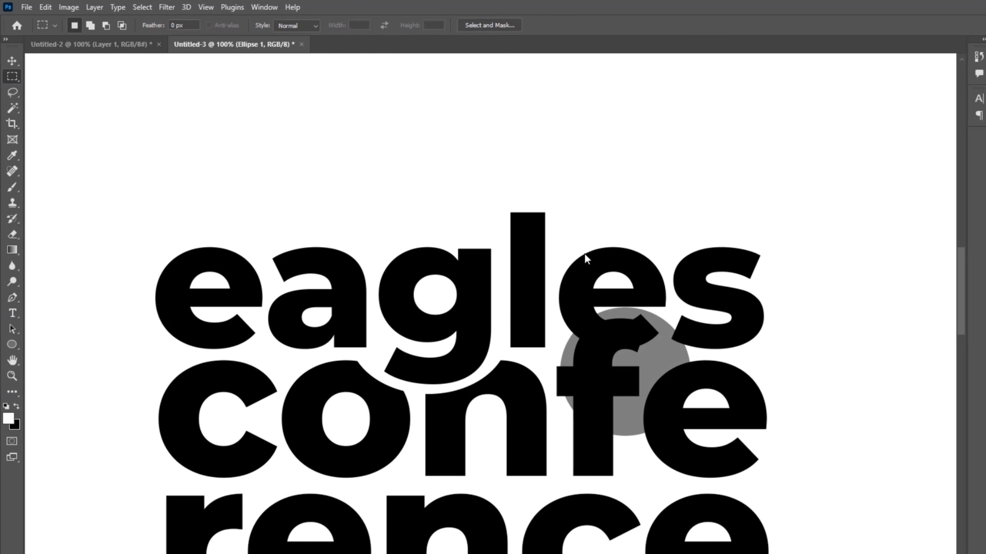
{"action": "left_click_drag", "start_coordinate": [613, 212], "coordinate": [762, 491]}
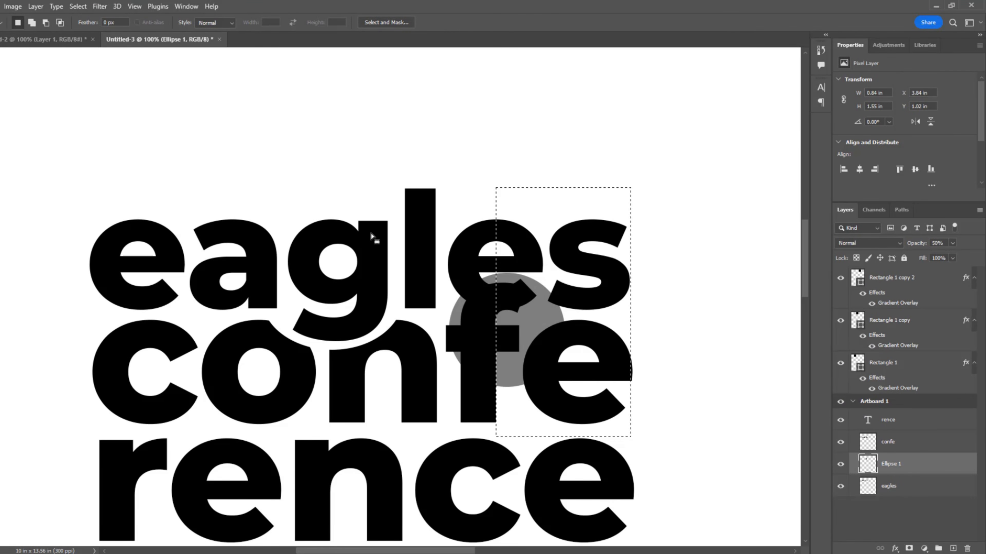
{"action": "key", "text": "Delete"}
{"action": "scroll", "coordinate": [370, 235], "scroll_direction": "up", "scroll_amount": 1}
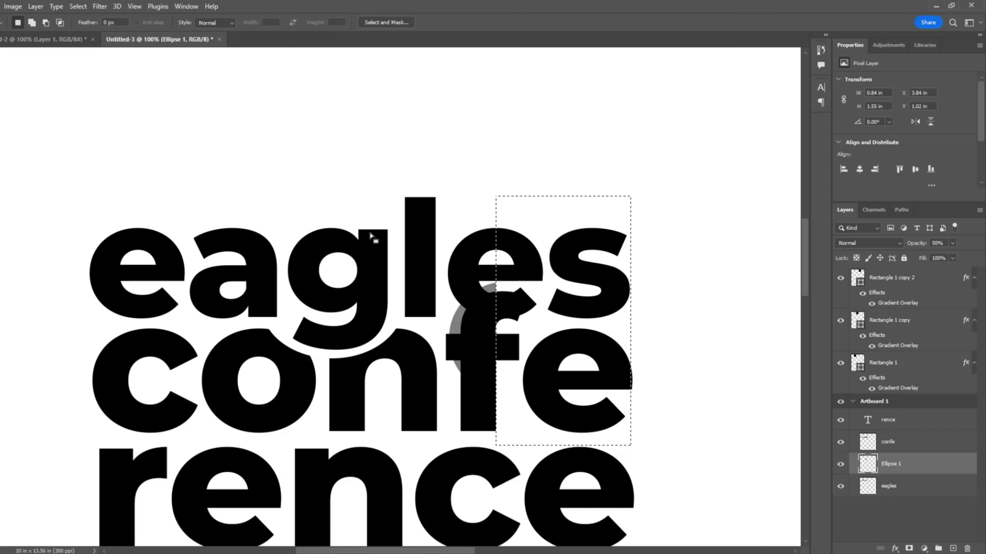
{"action": "key", "text": "ctrl+d"}
- Cut the remaining half-ellipse shape out of the "eagles" layer and delete the Ellipse 1 layer
{"action": "scroll", "coordinate": [481, 223], "scroll_direction": "down", "scroll_amount": 3}
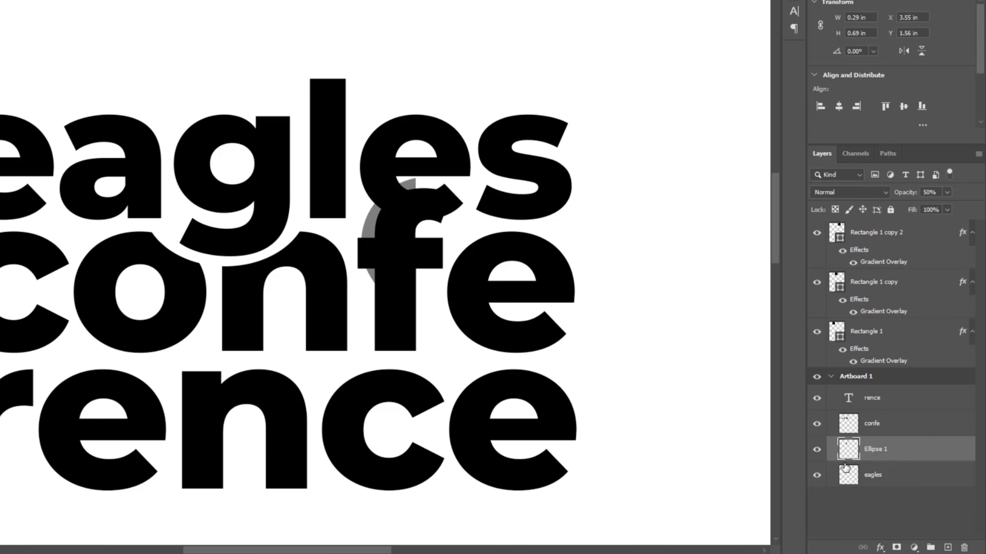
{"action": "left_click_drag", "start_coordinate": [845, 468], "coordinate": [873, 451]}
{"action": "left_click", "coordinate": [850, 450], "text": "ctrl"}
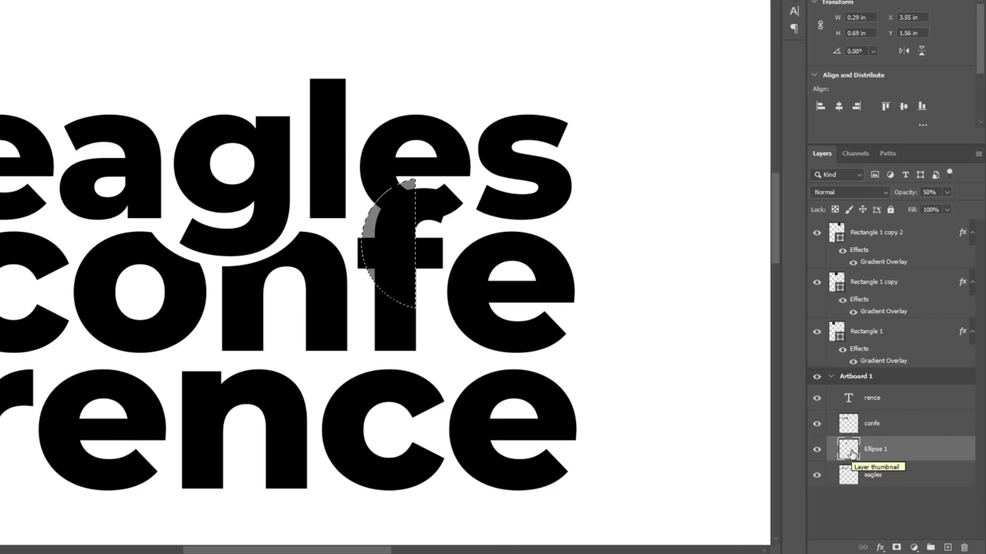
{"action": "left_click", "coordinate": [867, 479]}
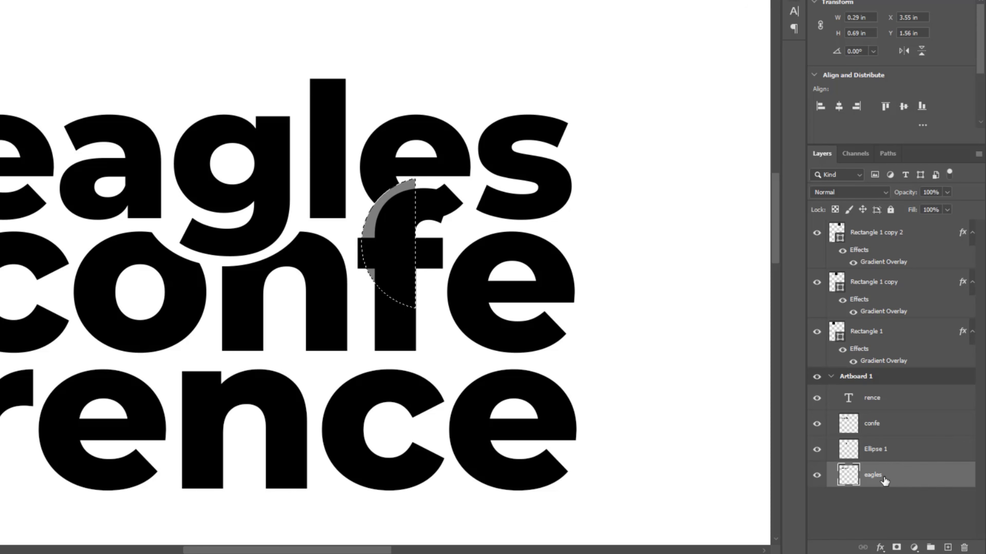
{"action": "key", "text": "ctrl+d"}
{"action": "left_click", "coordinate": [910, 455]}
{"action": "key", "text": "Delete"}
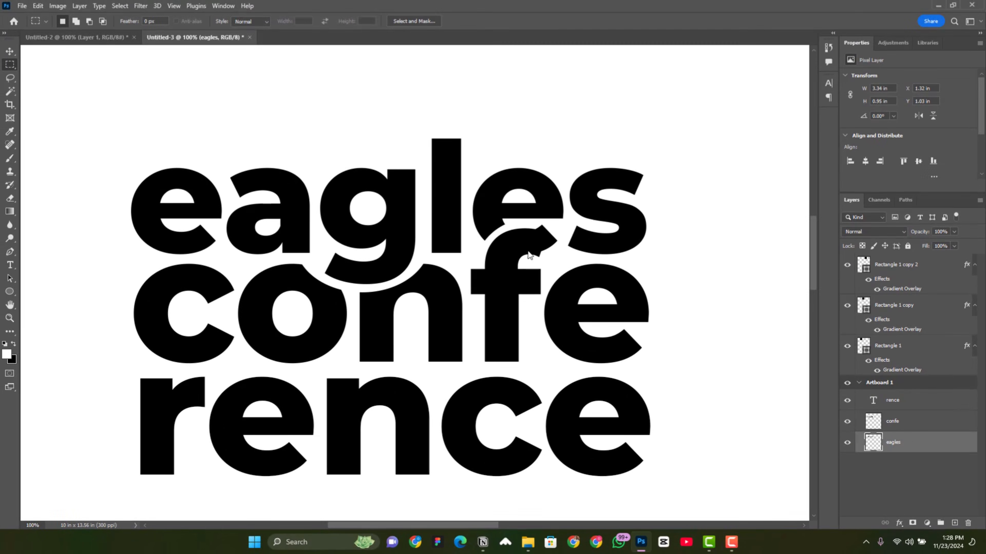
- Load the outline of the "eagles" layer's letters as a selection and invert it
{"action": "scroll", "coordinate": [405, 238], "scroll_direction": "up", "scroll_amount": 2}
{"action": "key", "text": "ctrl+plus"}
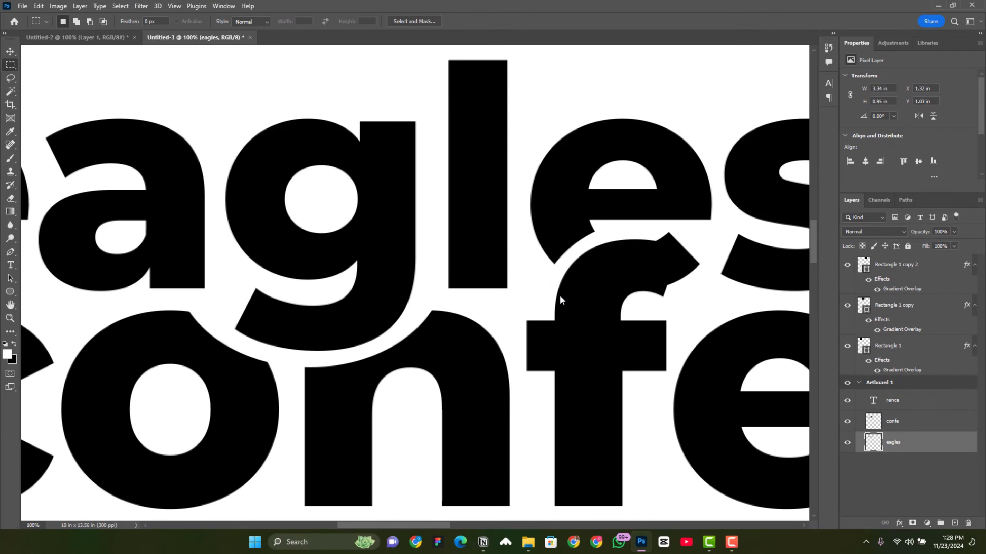
{"action": "left_click_drag", "start_coordinate": [688, 308], "coordinate": [595, 298]}
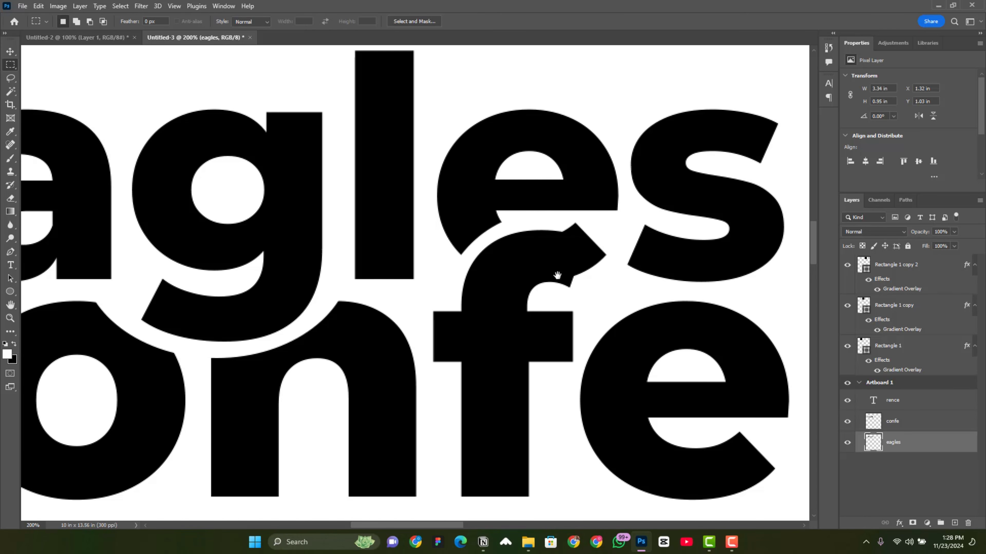
{"action": "key", "text": "ctrl+minus"}
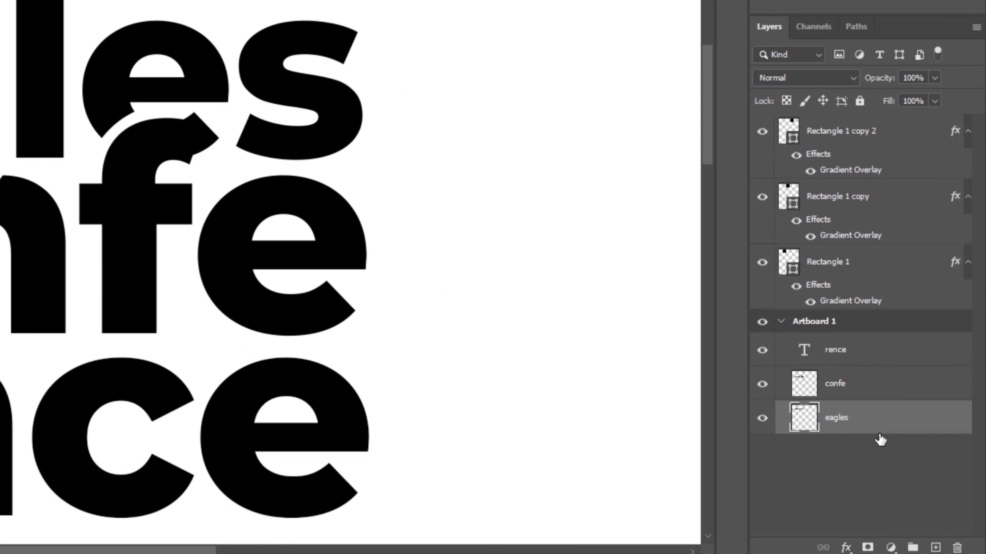
{"action": "left_click", "coordinate": [804, 417], "text": "ctrl"}
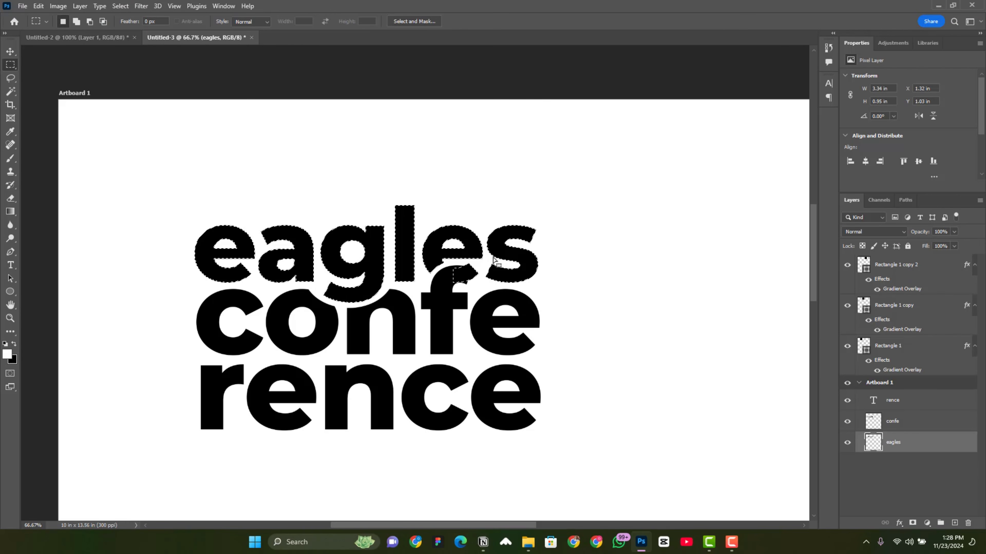
{"action": "key", "text": "ctrl+shift+i"}
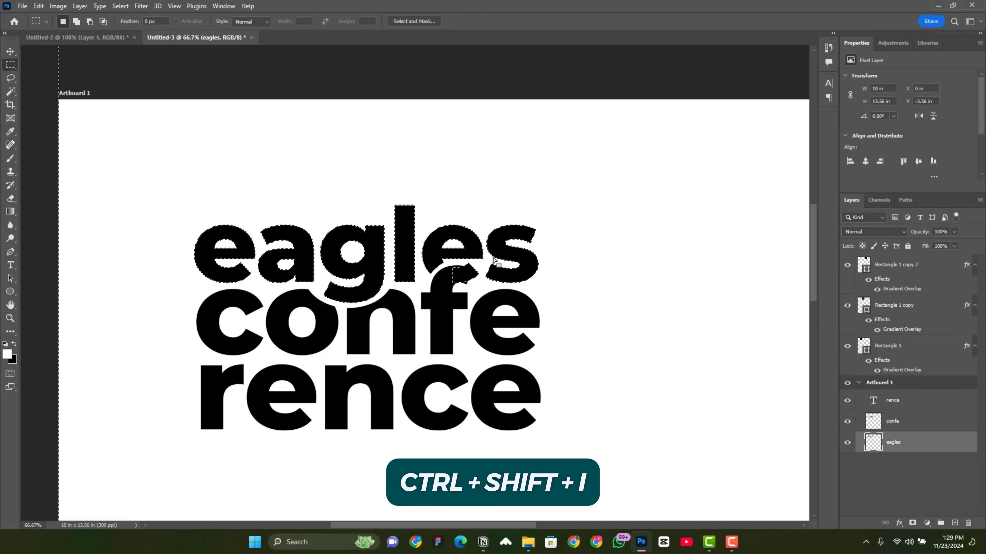
{"action": "key", "text": "ctrl+plus"}
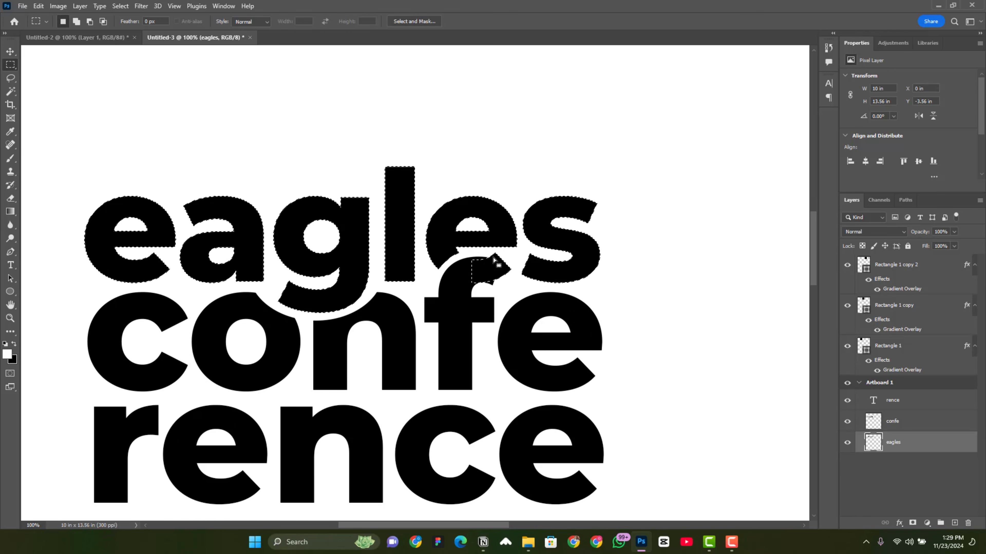
- Target the "confe" layer with the Eraser tool and set the eraser's hardness to 100%
{"action": "left_click", "coordinate": [910, 423]}
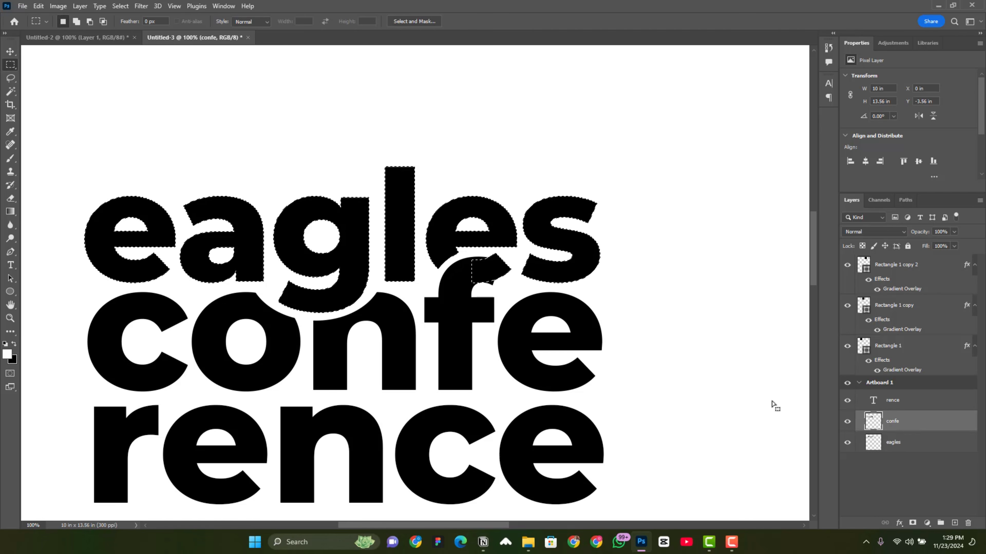
{"action": "key", "text": "e"}
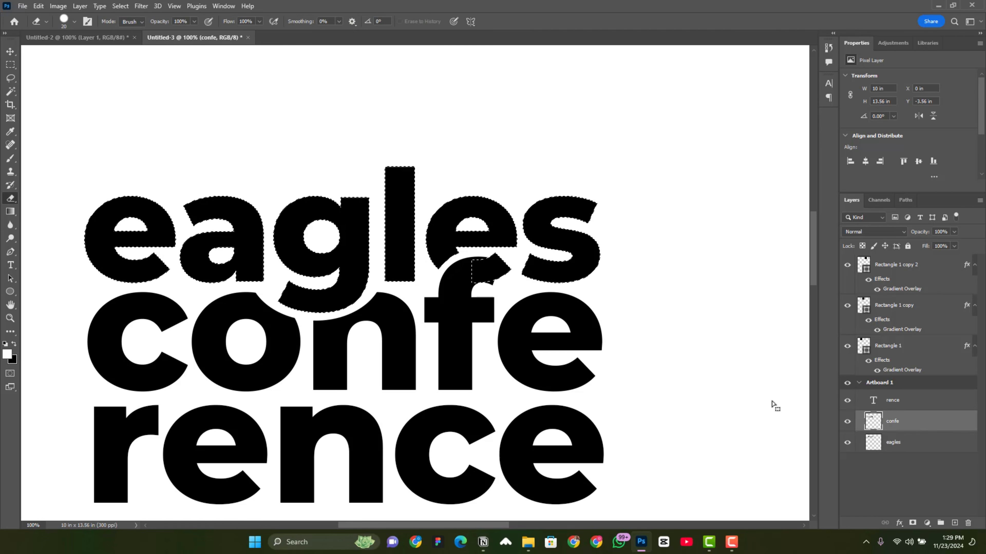
{"action": "left_click", "coordinate": [9, 199]}
{"action": "key", "text": "ctrl+plus"}
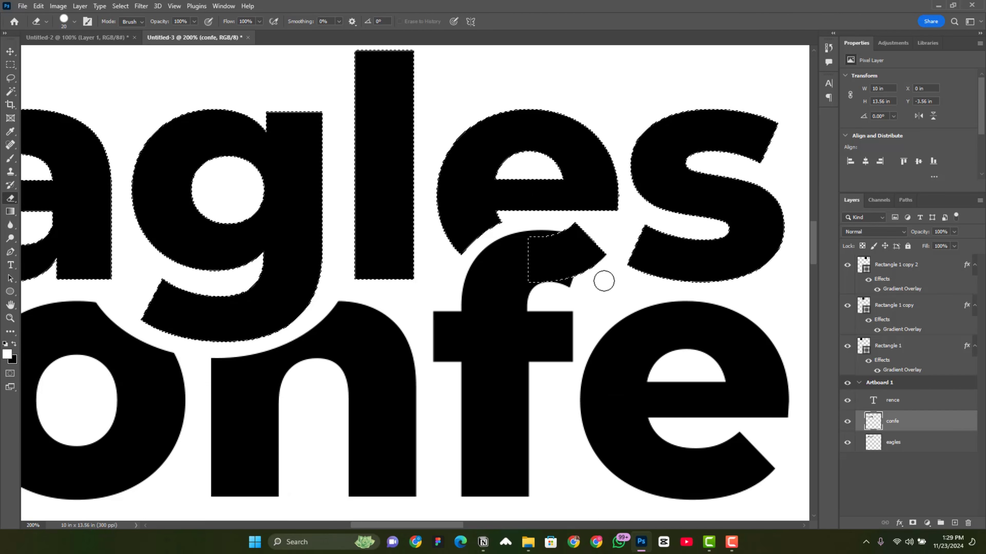
{"action": "right_click", "coordinate": [617, 254]}
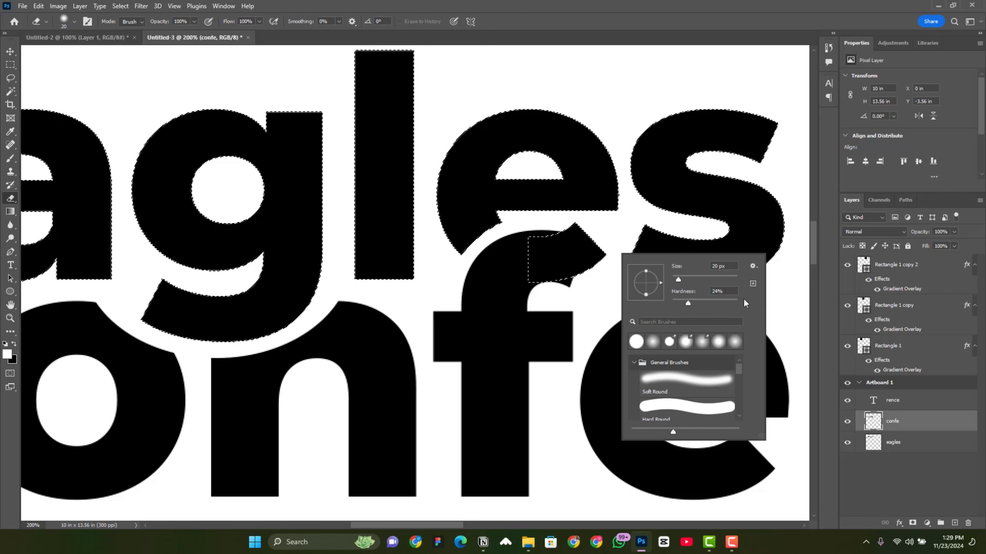
{"action": "left_click_drag", "start_coordinate": [763, 295], "coordinate": [763, 296]}
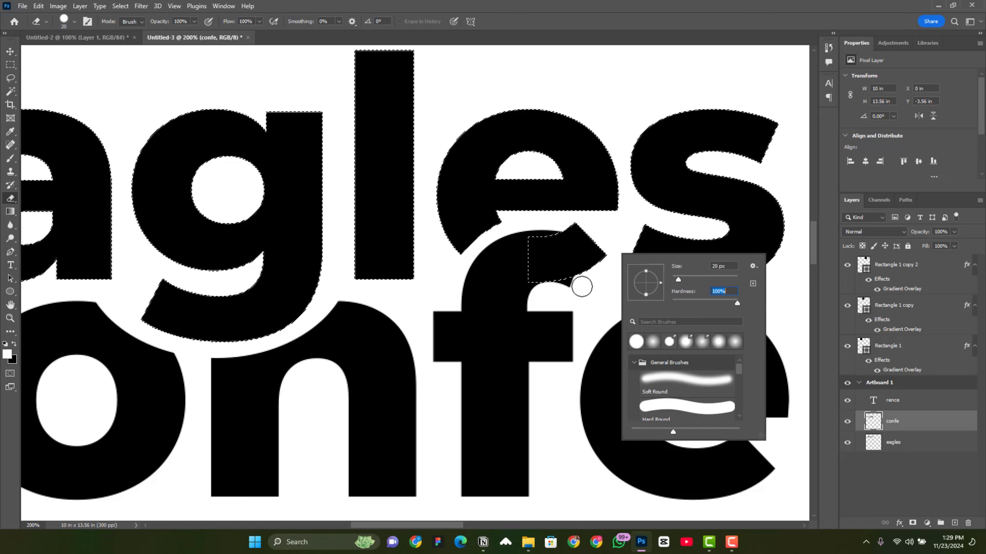
{"action": "key", "text": "Return"}
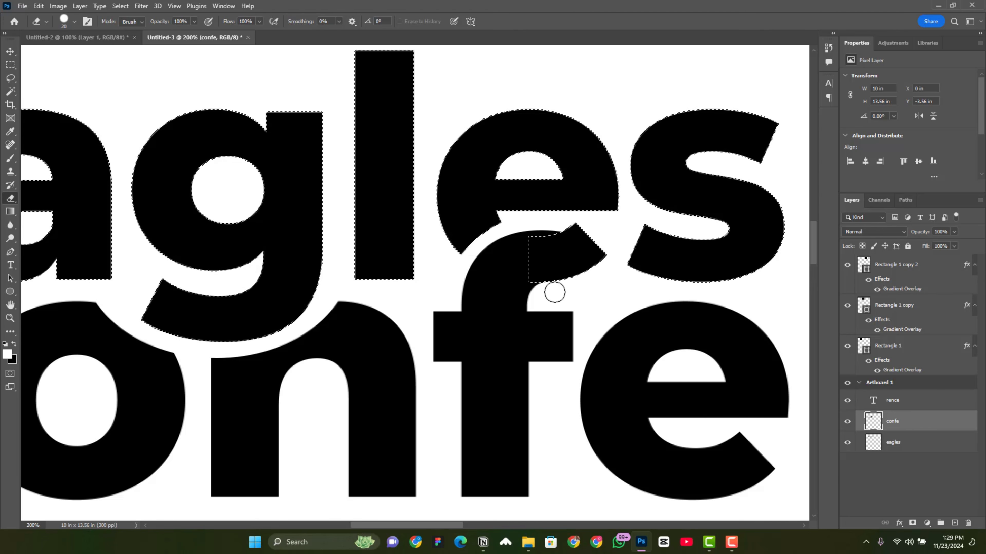
- Erase the leftover bits of the "f" hook outside the "e" stroke's edge on the "confe" layer and deselect
{"action": "scroll", "coordinate": [592, 295], "scroll_direction": "up", "scroll_amount": 2}
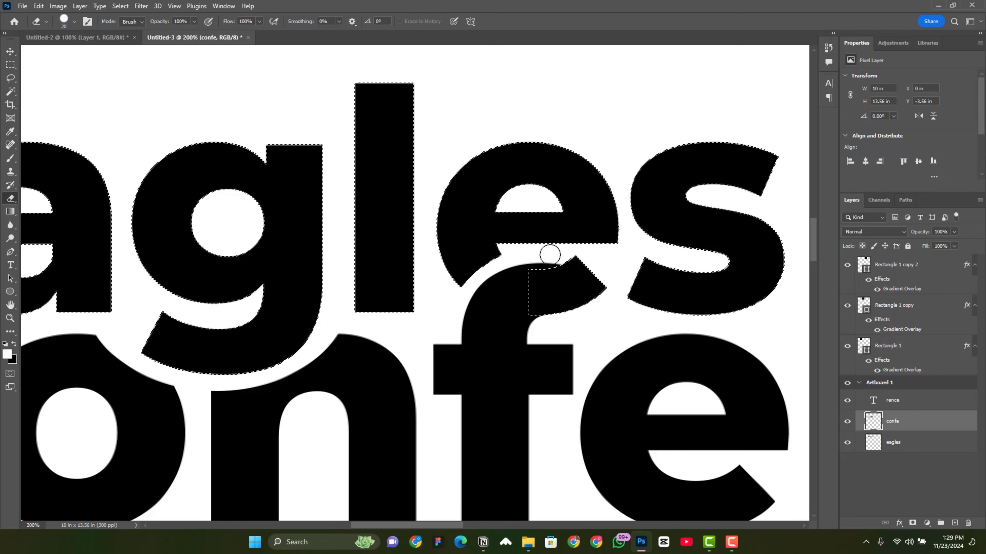
{"action": "scroll", "coordinate": [550, 256], "scroll_direction": "up", "scroll_amount": 3}
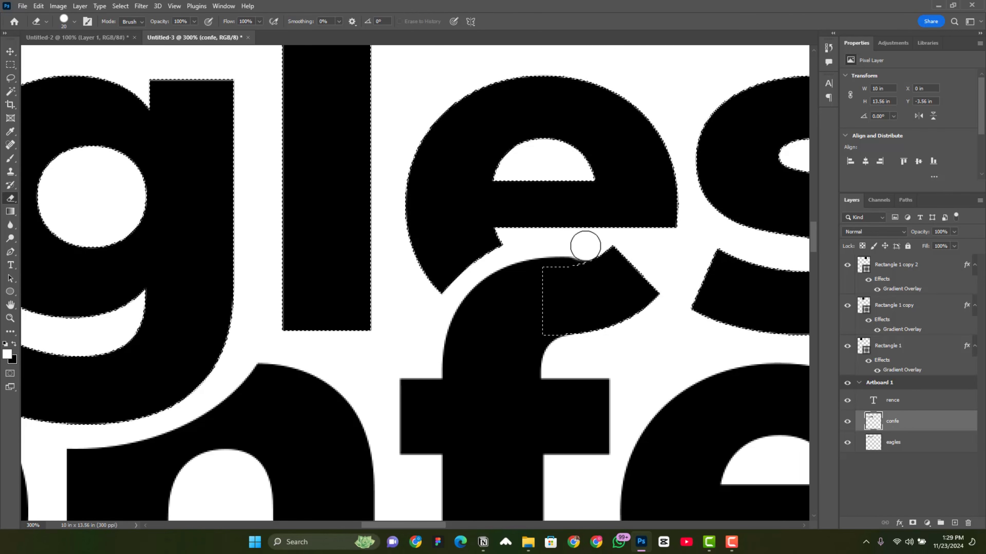
{"action": "key", "text": "ctrl+d"}
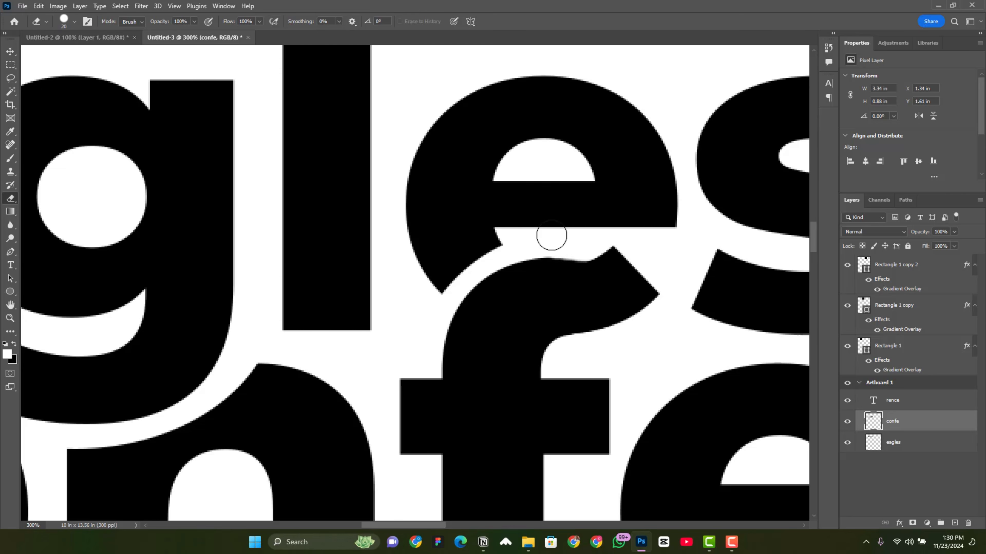
{"action": "key", "text": "ctrl+minus"}
{"action": "key", "text": "ctrl+minus"}
{"action": "key", "text": "ctrl+minus"}
{"action": "key", "text": "ctrl+minus"}
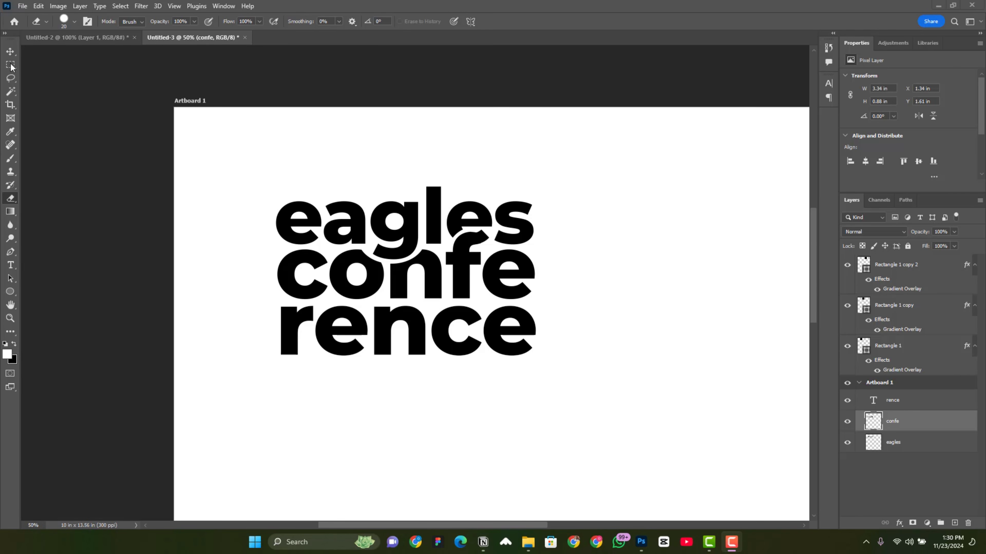
- Group the "rence", "confe" and "eagles" layers into a group named "Eagles conference" and nudge the title slightly
{"action": "key", "text": "v"}
{"action": "key", "text": "ctrl+minus"}
{"action": "right_click", "coordinate": [482, 329]}
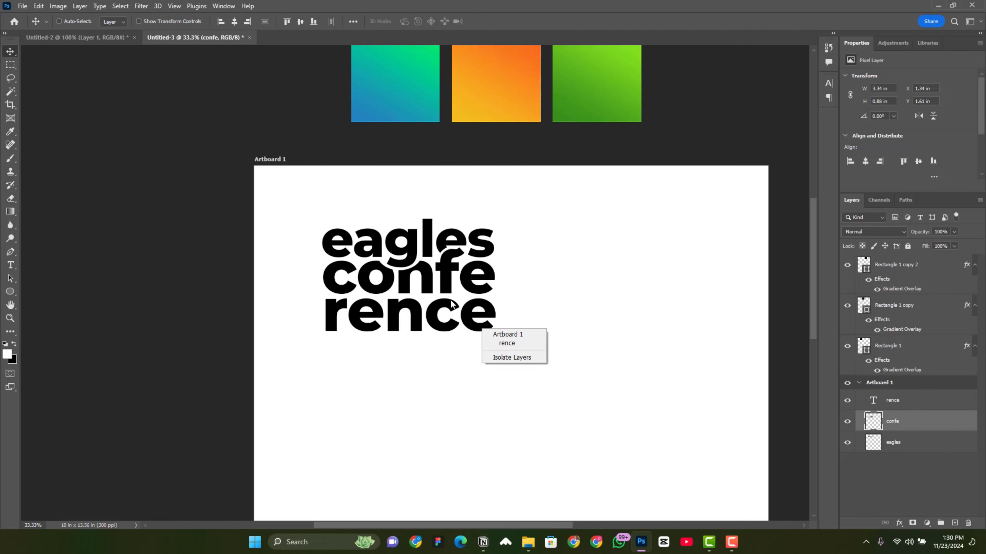
{"action": "left_click", "coordinate": [451, 302]}
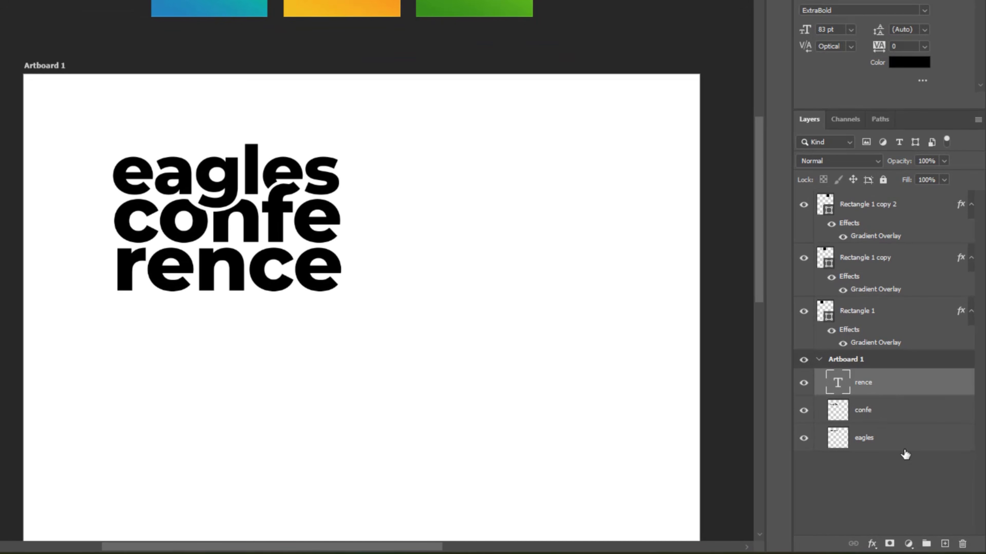
{"action": "left_click", "coordinate": [899, 448], "text": "shift"}
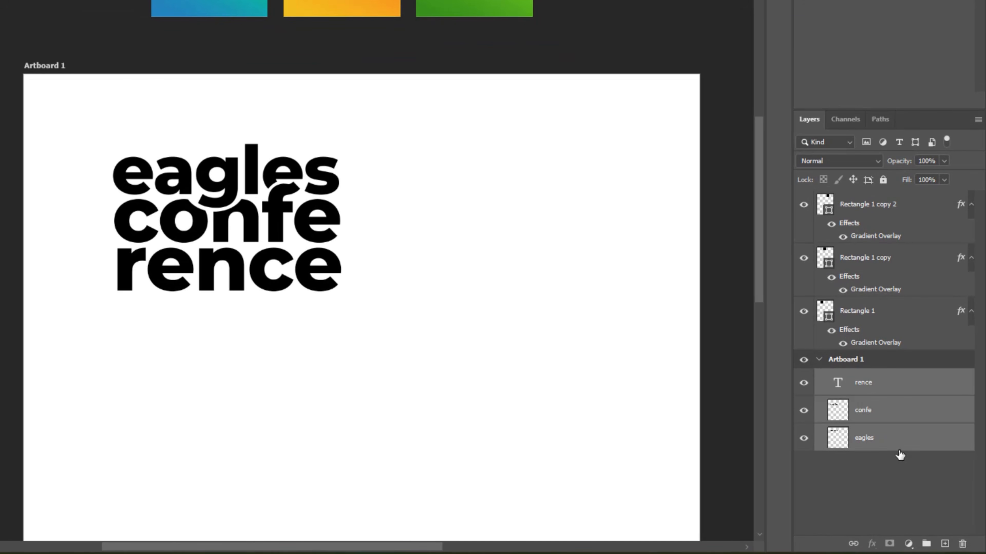
{"action": "key", "text": "ctrl+g"}
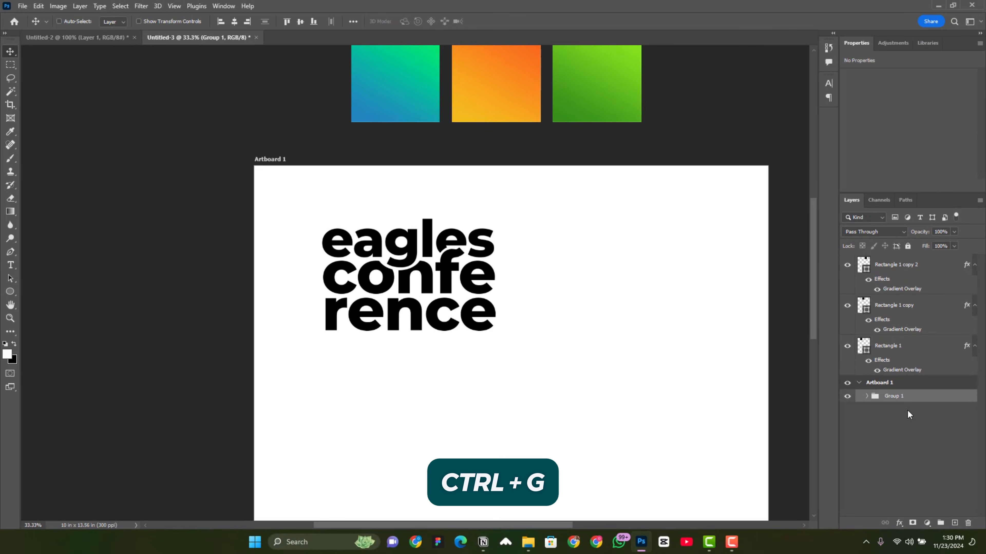
{"action": "type", "text": "Eagles conference"}
{"action": "key", "text": "Return"}
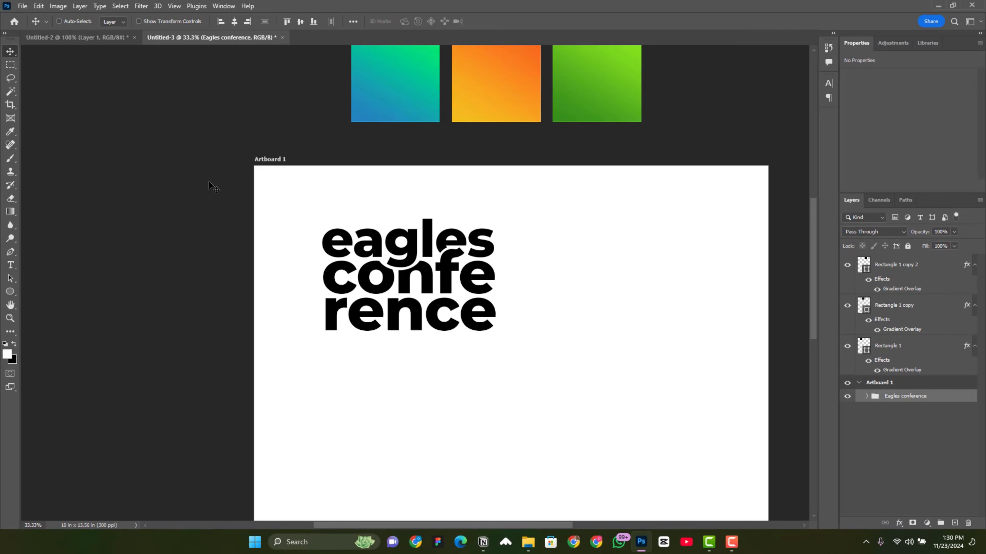
{"action": "left_click_drag", "start_coordinate": [457, 299], "coordinate": [461, 304]}
{"action": "scroll", "coordinate": [461, 303], "scroll_direction": "up", "scroll_amount": 3}
{"action": "scroll", "coordinate": [461, 304], "scroll_direction": "down", "scroll_amount": 1}
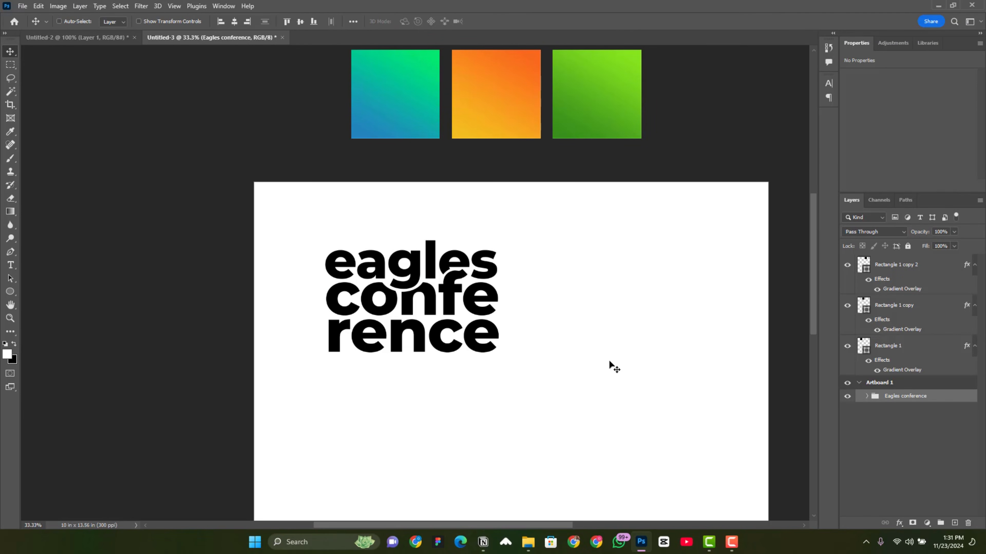
- Duplicate the "Eagles conference" group, hide the original, and convert the duplicate to a smart object
{"action": "key", "text": "ctrl+j"}
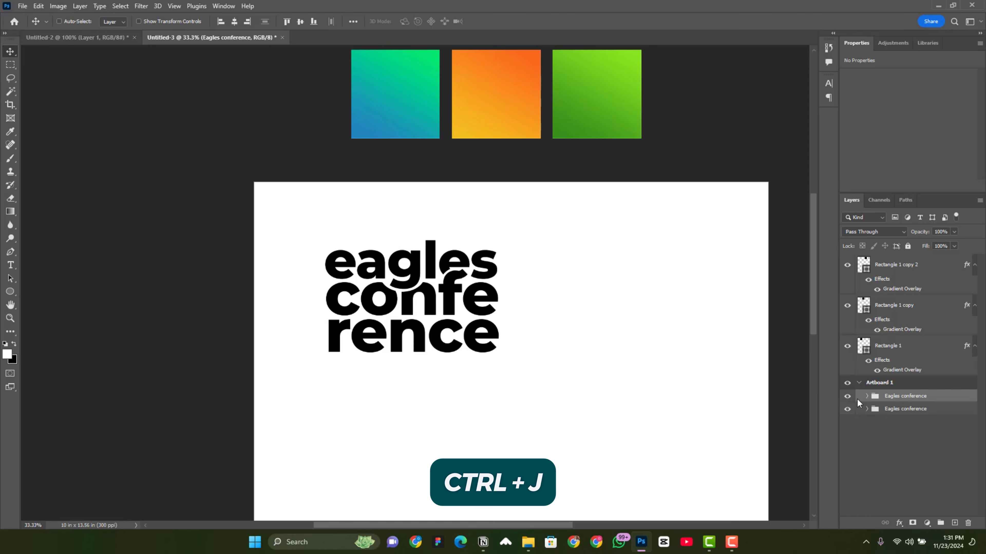
{"action": "left_click", "coordinate": [847, 410]}
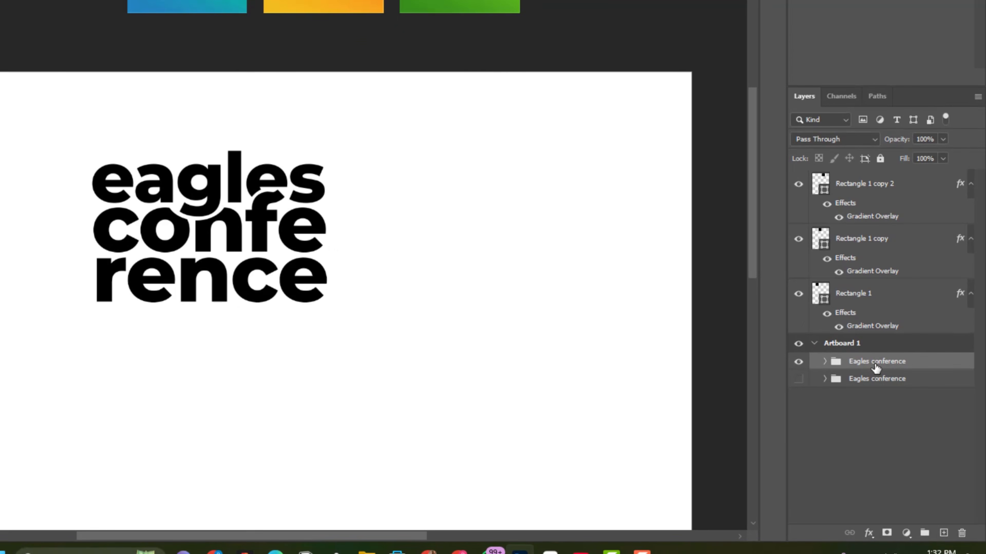
{"action": "right_click", "coordinate": [876, 368]}
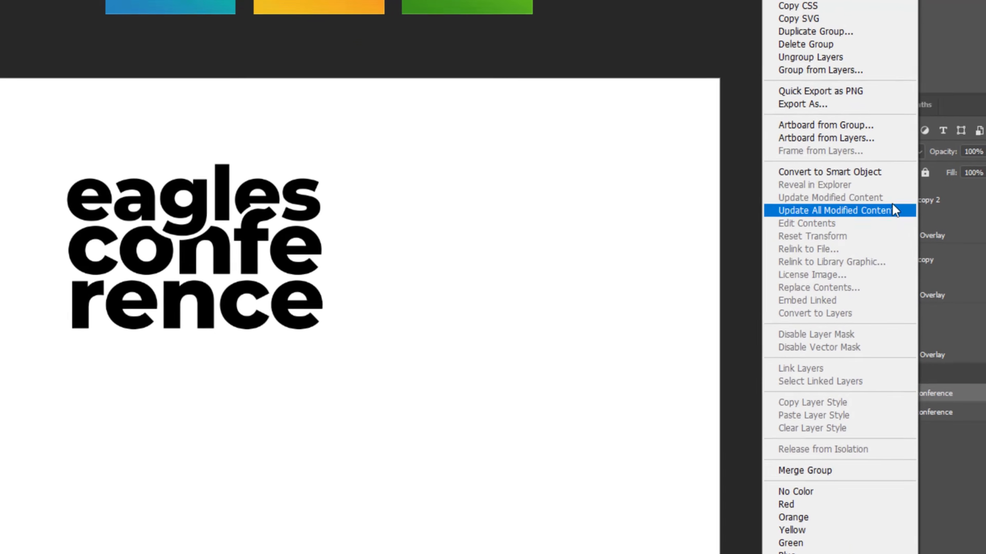
{"action": "left_click", "coordinate": [881, 192]}
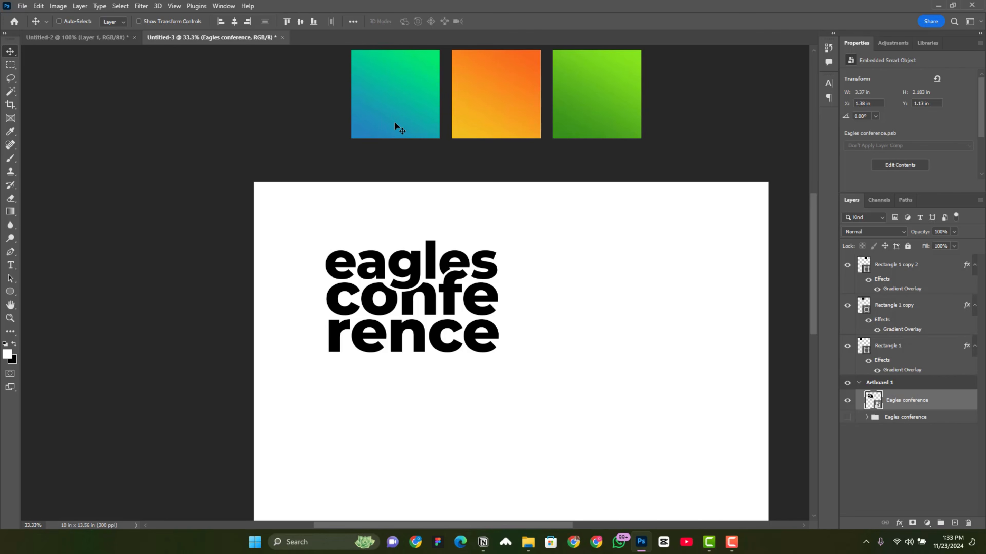
- Copy the blue-green gradient layer style from Rectangle 1 onto the "Eagles conference" smart object
{"action": "right_click", "coordinate": [397, 105]}
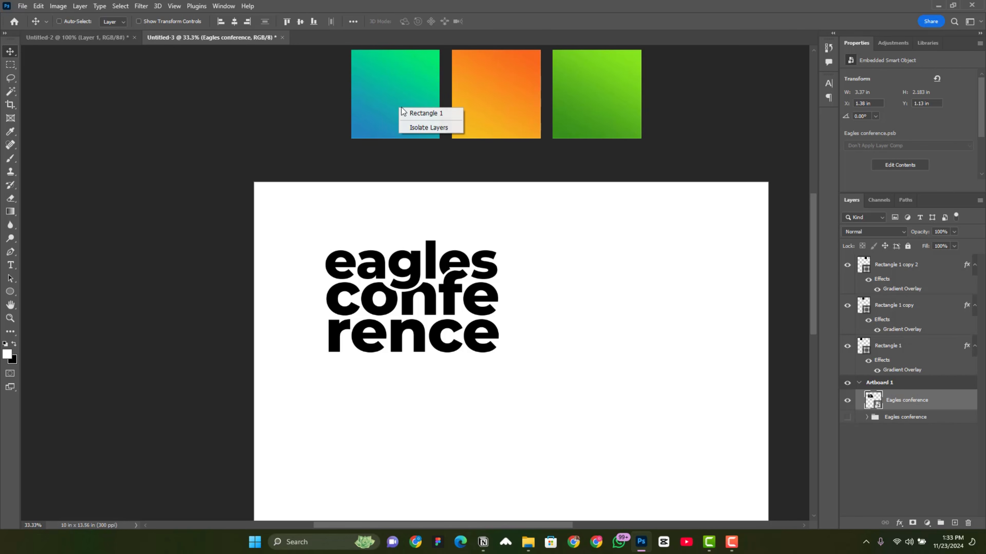
{"action": "left_click", "coordinate": [422, 113]}
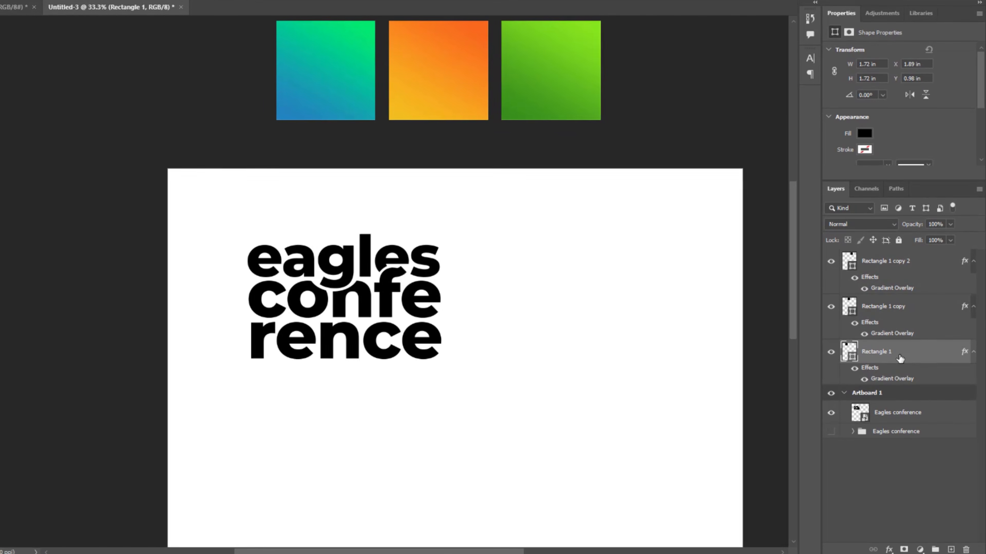
{"action": "right_click", "coordinate": [908, 351]}
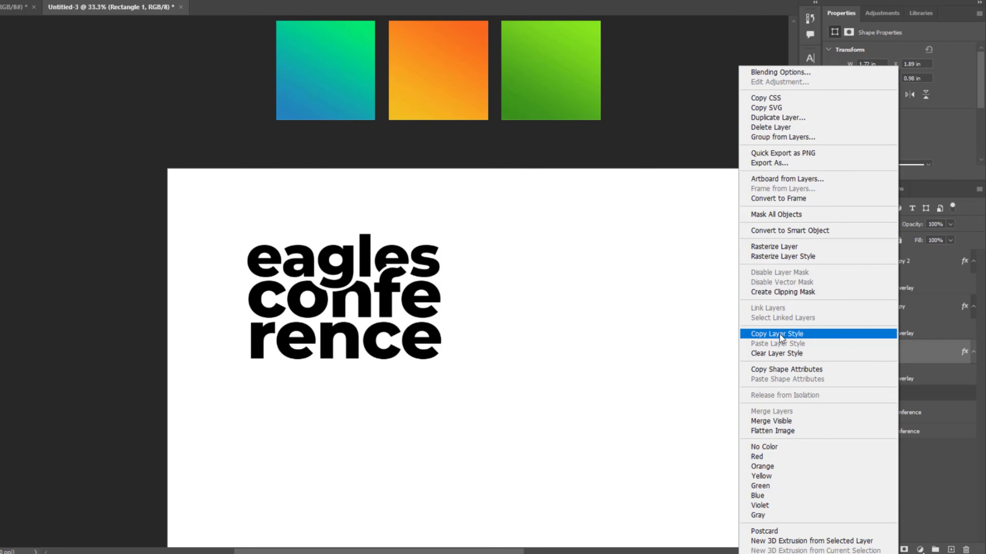
{"action": "left_click", "coordinate": [777, 334]}
{"action": "left_click", "coordinate": [903, 414]}
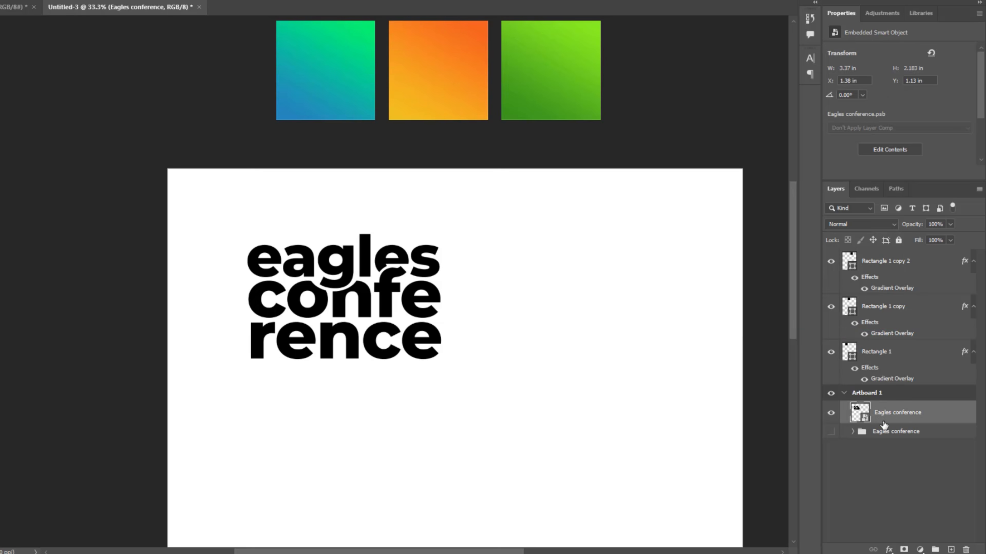
{"action": "right_click", "coordinate": [913, 415]}
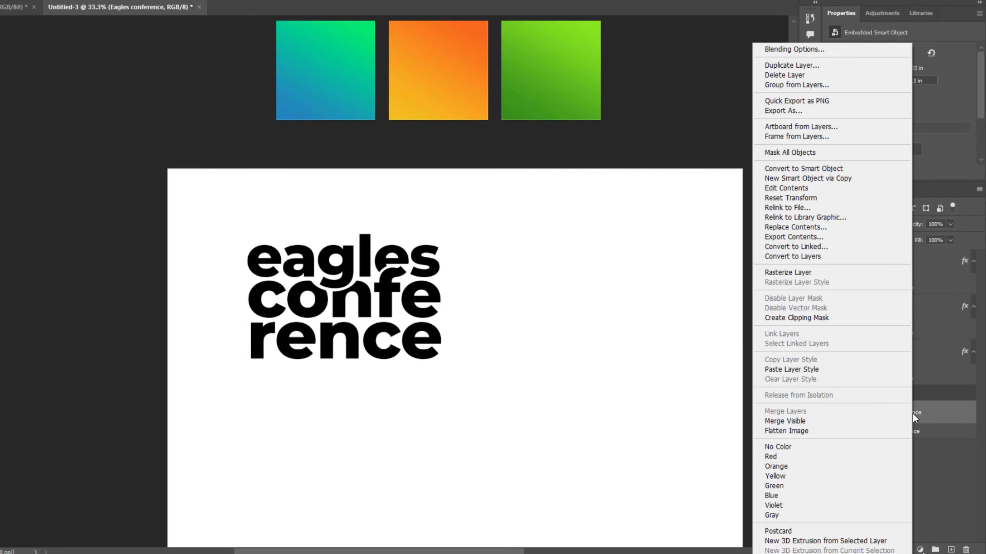
{"action": "left_click", "coordinate": [795, 369]}
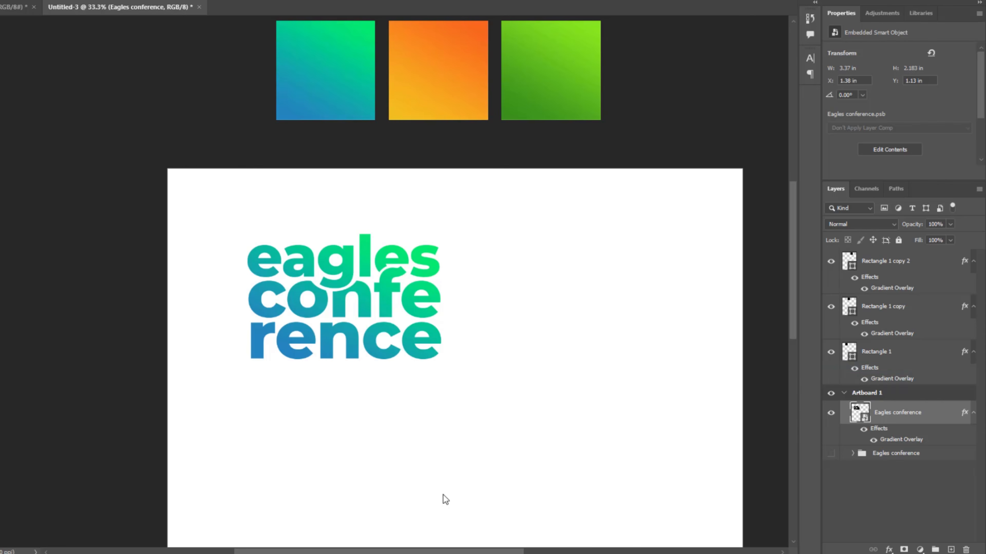
{"action": "scroll", "coordinate": [455, 264], "scroll_direction": "down", "scroll_amount": 2}
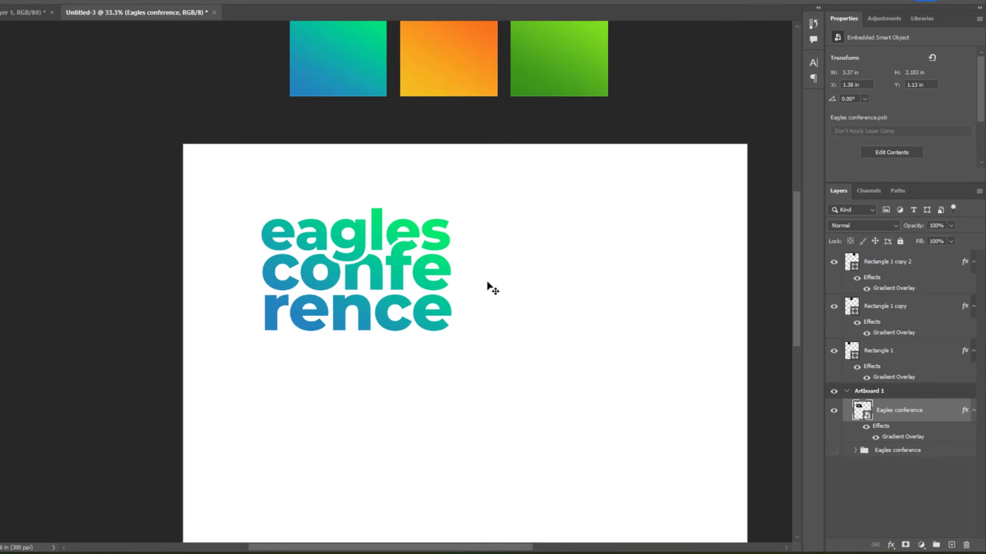
- Add a text layer beside the title with the digits 2, 0, 2 and 4 stacked on separate lines
{"action": "key", "text": "t"}
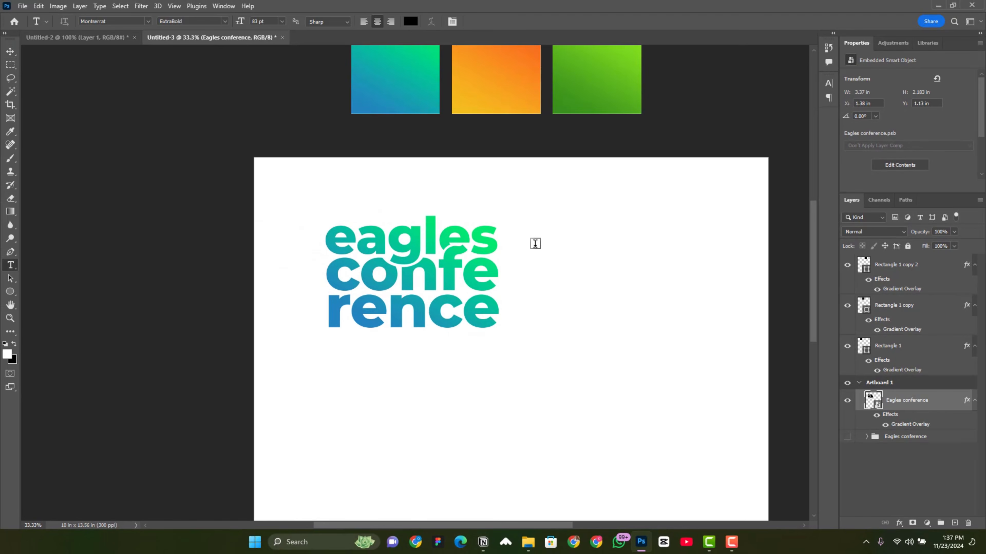
{"action": "left_click", "coordinate": [536, 244]}
{"action": "left_click", "coordinate": [523, 252]}
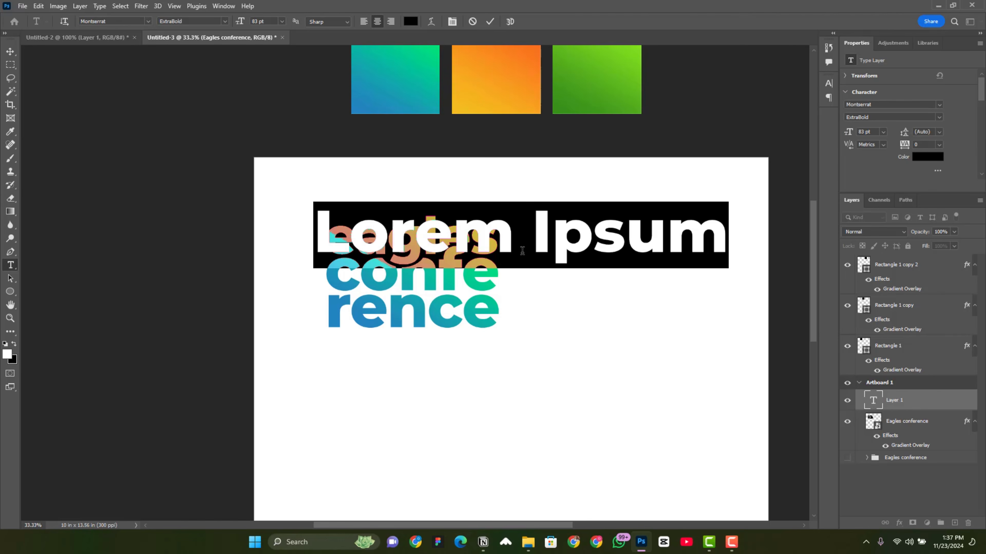
{"action": "type", "text": "2"}
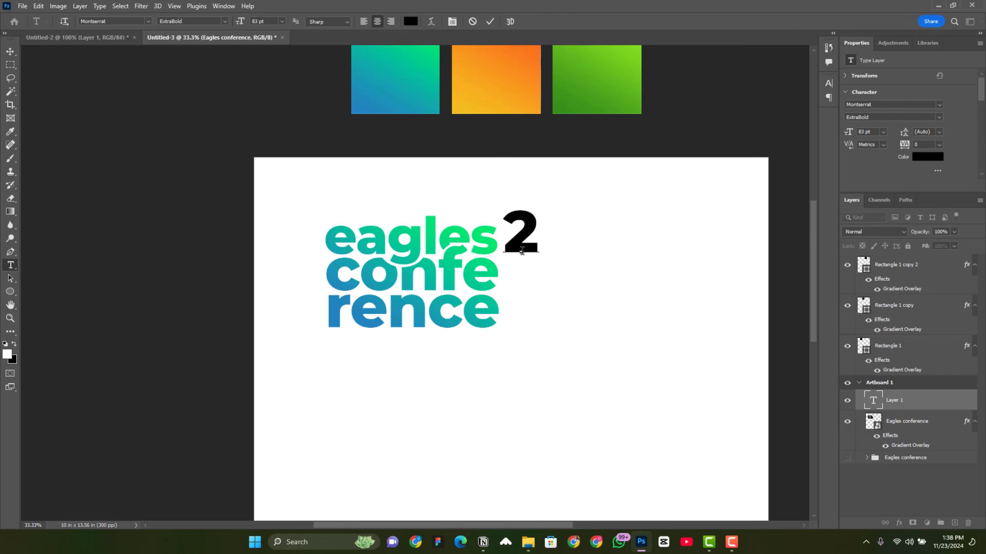
{"action": "key", "text": "Return"}
{"action": "type", "text": "0"}
{"action": "key", "text": "Return"}
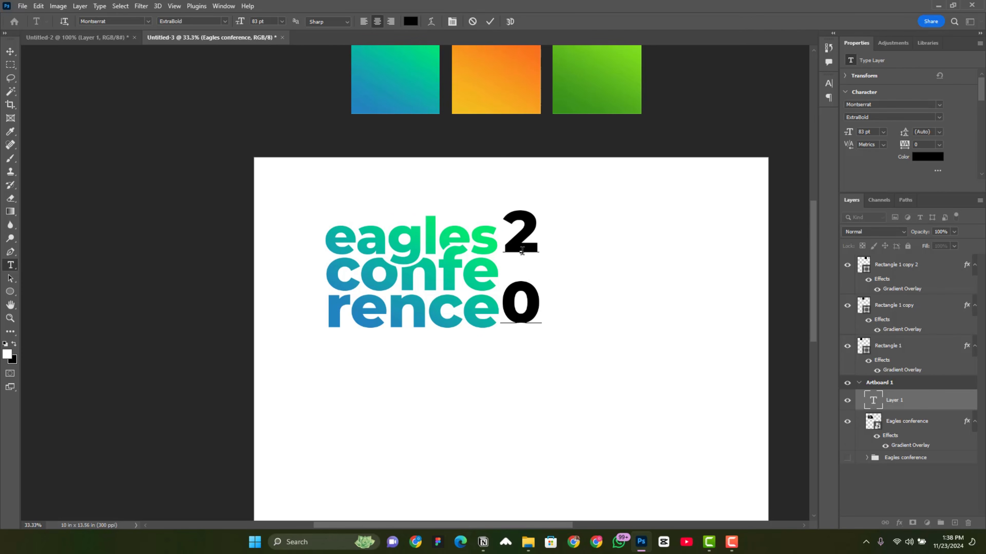
{"action": "type", "text": "2"}
{"action": "key", "text": "Return"}
{"action": "type", "text": "4"}
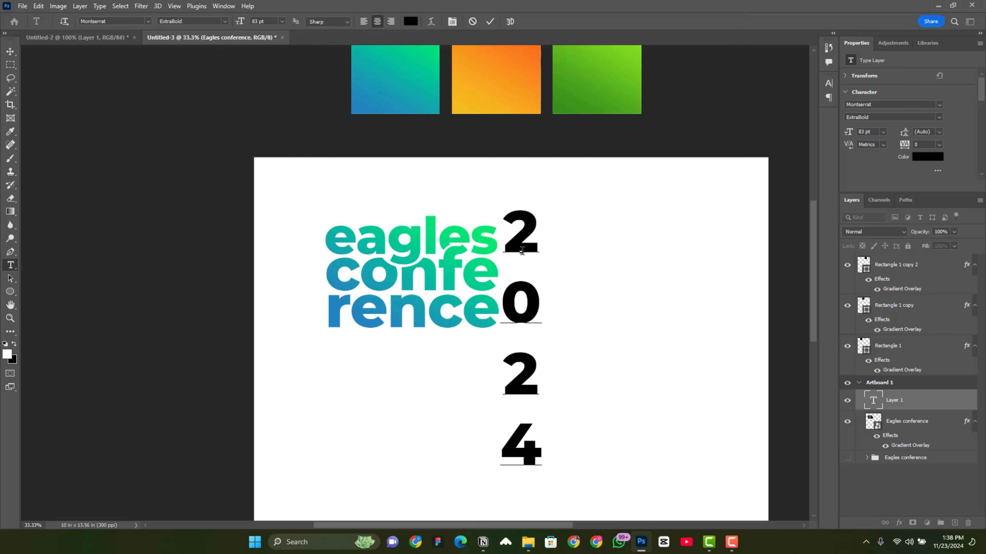
{"action": "left_click", "coordinate": [490, 21]}
{"action": "key", "text": "v"}
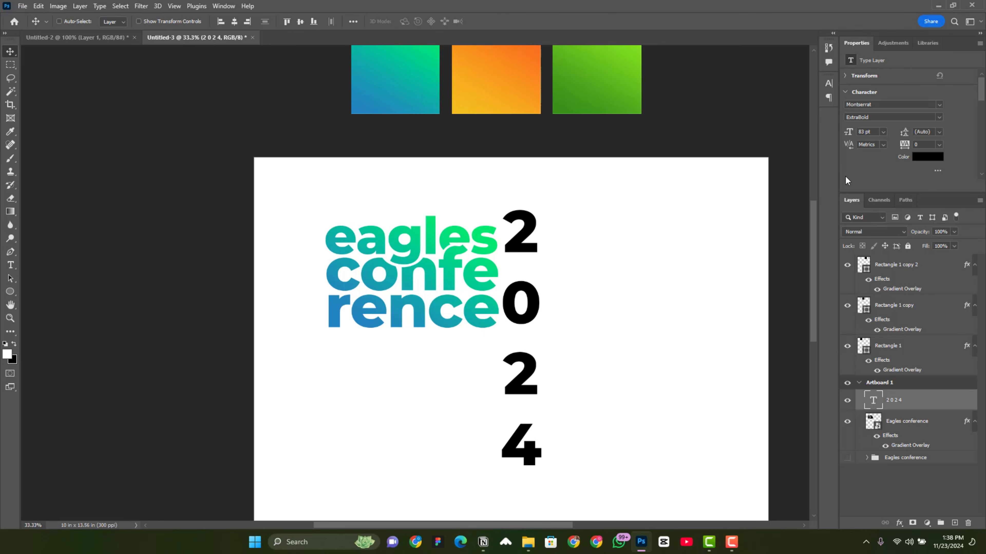
- Set the stacked "2 0 2 4" text's font to Nexa Bold and nudge it slightly away from the title
{"action": "left_click", "coordinate": [940, 105]}
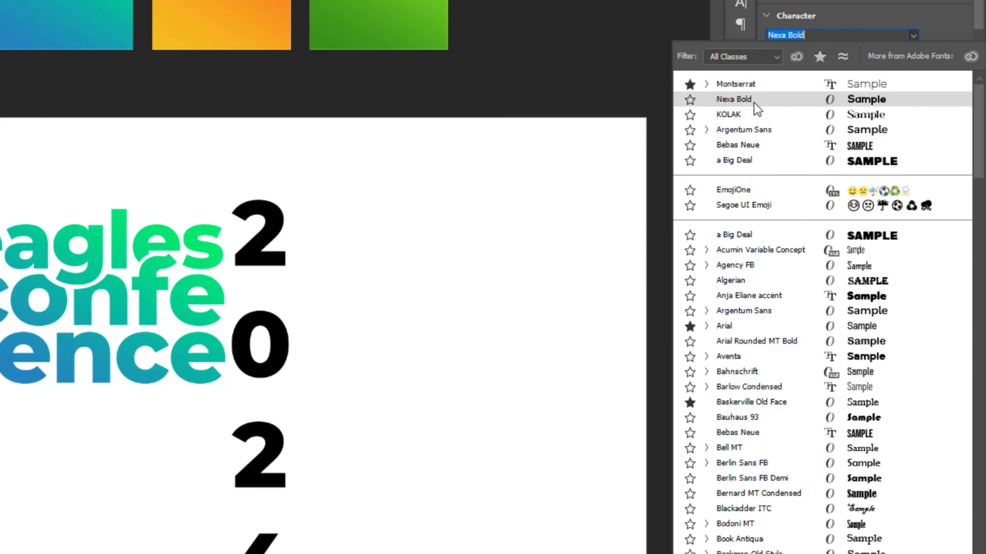
{"action": "left_click", "coordinate": [754, 101]}
{"action": "key", "text": "ctrl+t"}
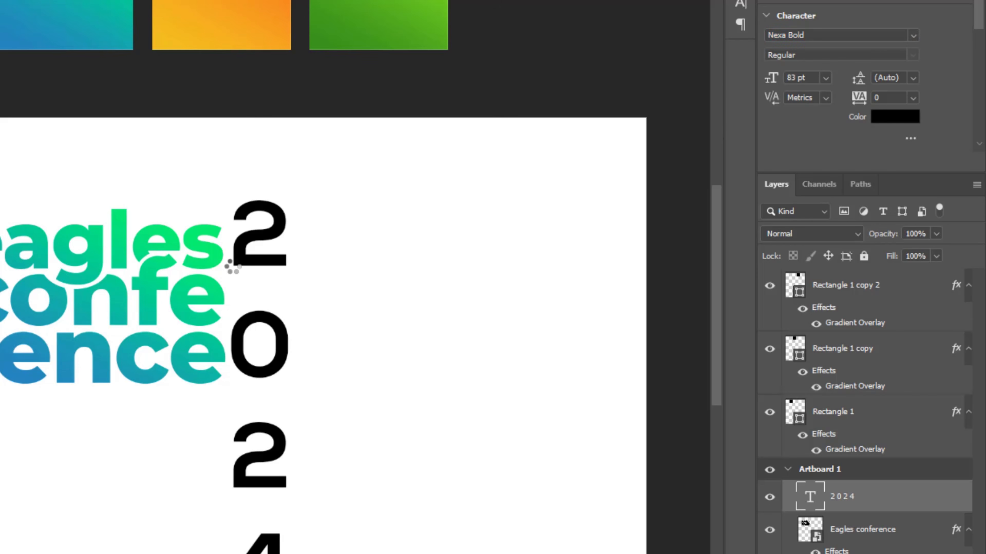
{"action": "left_click_drag", "start_coordinate": [264, 273], "coordinate": [279, 264]}
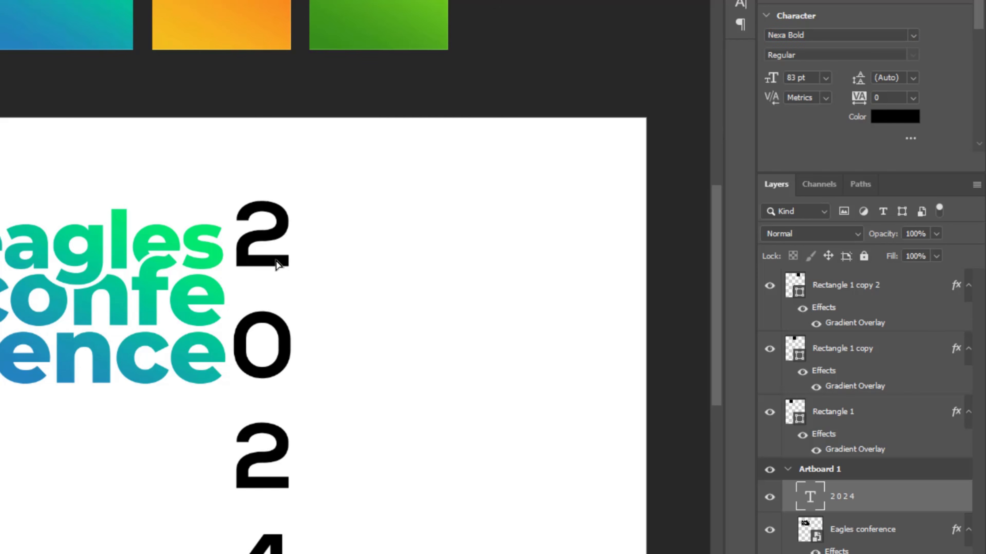
- Reduce the stacked "2 0 2 4" text to 20 pt with Auto leading and position it beside the title's vertical middle
{"action": "left_click_drag", "start_coordinate": [772, 80], "coordinate": [738, 80]}
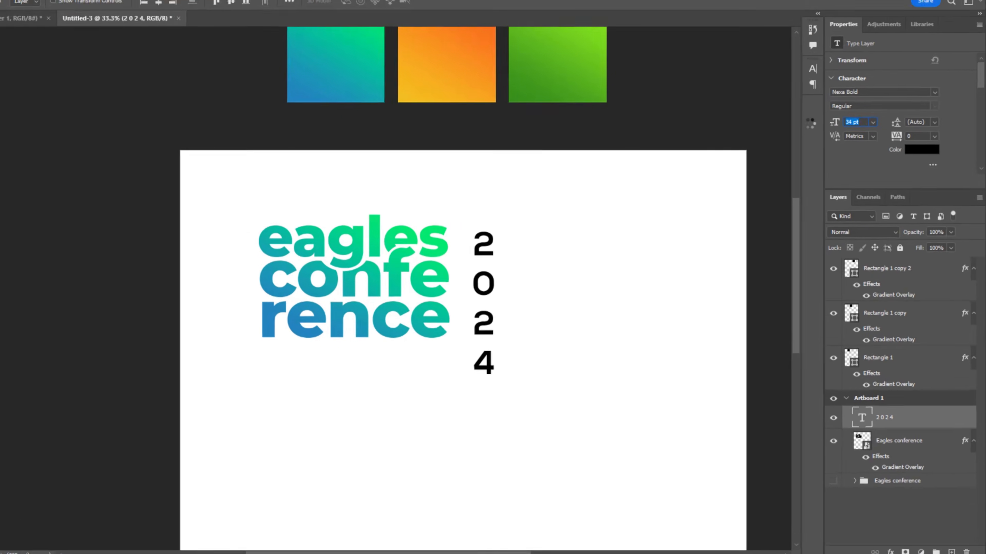
{"action": "left_click_drag", "start_coordinate": [810, 123], "coordinate": [805, 124]}
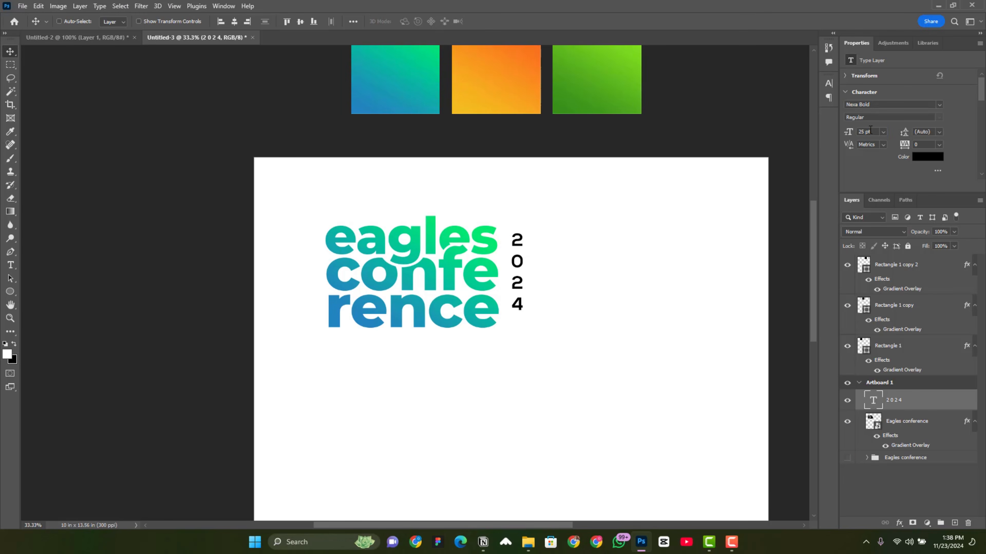
{"action": "left_click", "coordinate": [873, 123]}
{"action": "left_click", "coordinate": [867, 222]}
{"action": "left_click_drag", "start_coordinate": [471, 263], "coordinate": [519, 267]}
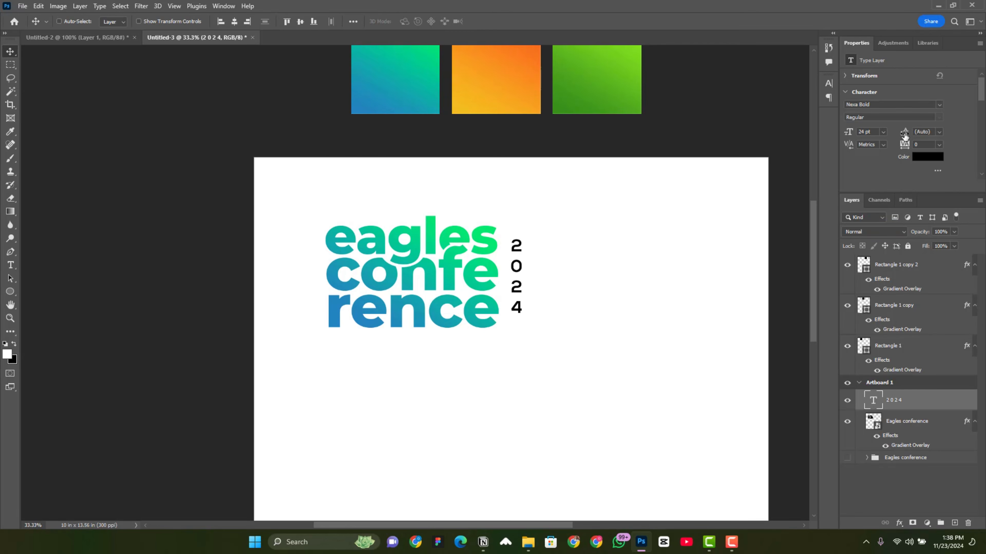
{"action": "left_click_drag", "start_coordinate": [905, 136], "coordinate": [845, 132]}
{"action": "left_click", "coordinate": [938, 132]}
{"action": "left_click", "coordinate": [929, 143]}
{"action": "left_click_drag", "start_coordinate": [522, 271], "coordinate": [522, 275]}
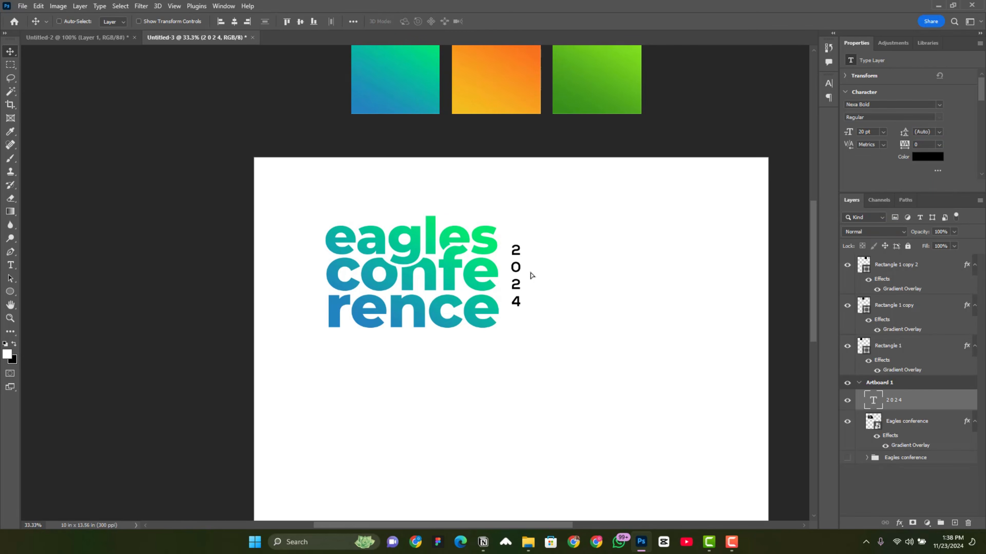
- Group the "2 0 2 4" text with the title smart object as "Main" and reposition the group on the artboard
{"action": "left_click", "coordinate": [912, 424], "text": "shift"}
{"action": "key", "text": "ctrl+g"}
{"action": "double_click", "coordinate": [903, 399]}
{"action": "type", "text": "Main"}
{"action": "key", "text": "Return"}
{"action": "left_click_drag", "start_coordinate": [538, 263], "coordinate": [544, 285]}
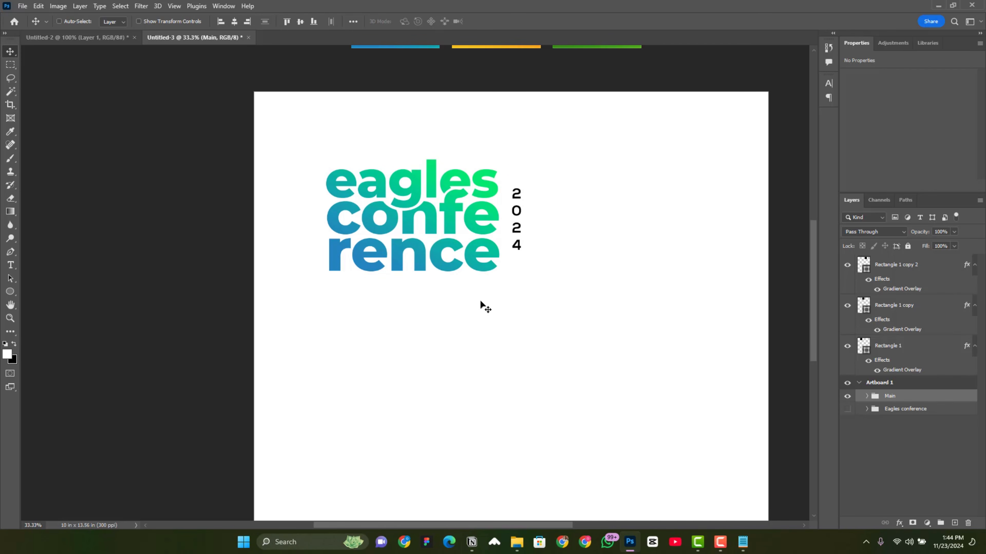
- Add a text layer reading "increase", taken from the open notes file, just below the "rence" line of the title
{"action": "key", "text": "t"}
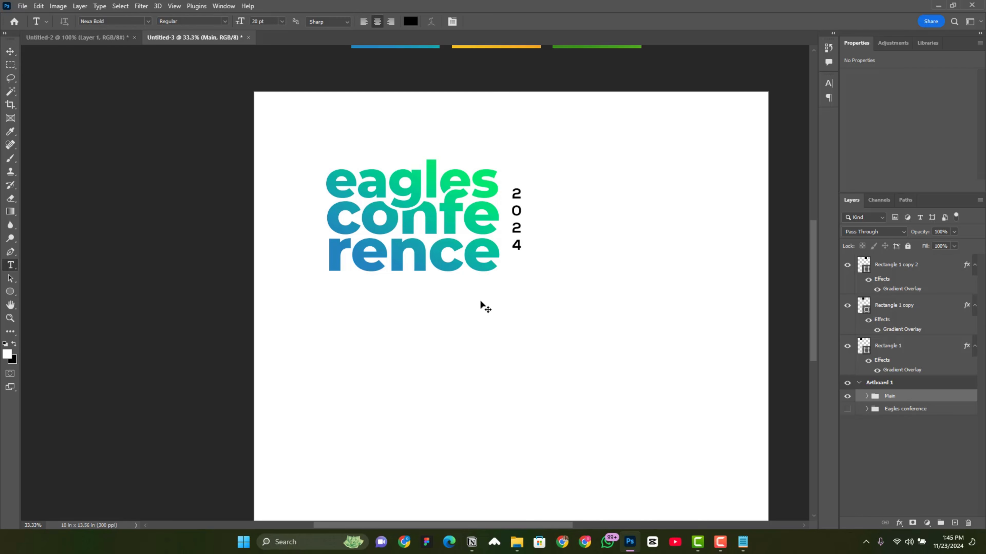
{"action": "left_click", "coordinate": [467, 283]}
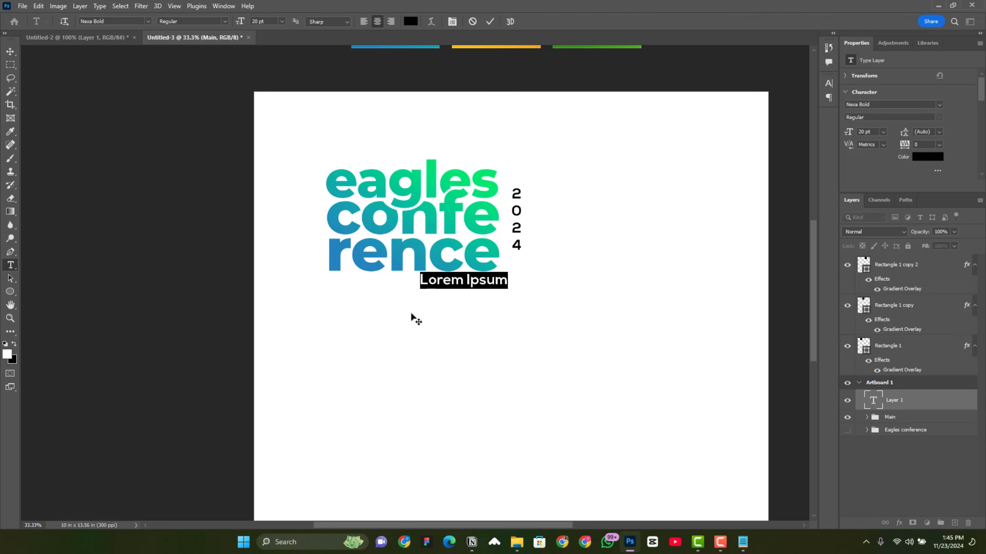
{"action": "left_click", "coordinate": [747, 540]}
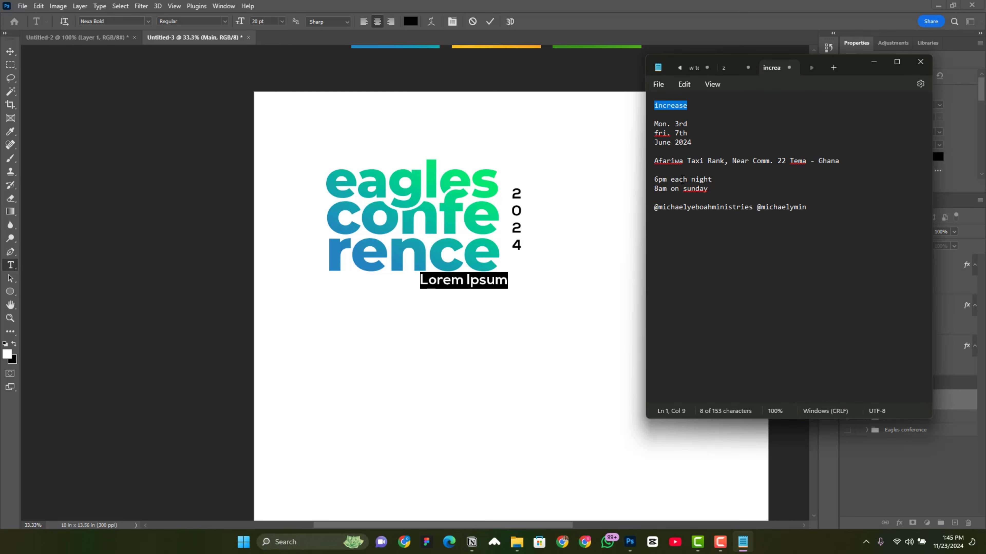
{"action": "left_click", "coordinate": [629, 109]}
{"action": "type", "text": "increase"}
{"action": "left_click", "coordinate": [490, 21]}
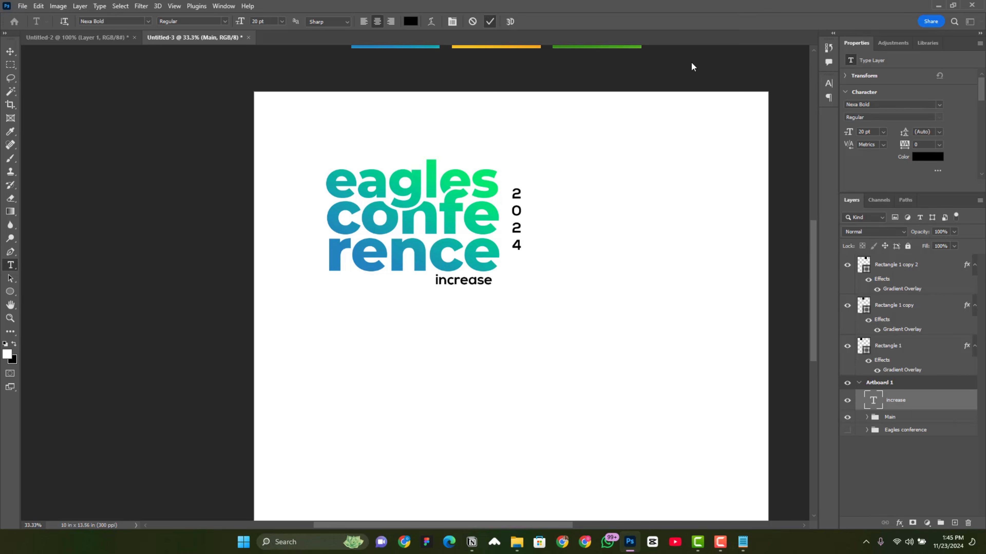
- Set the "increase" text to All Caps
{"action": "left_click", "coordinate": [828, 83]}
{"action": "left_click", "coordinate": [743, 155]}
{"action": "left_click", "coordinate": [801, 80]}
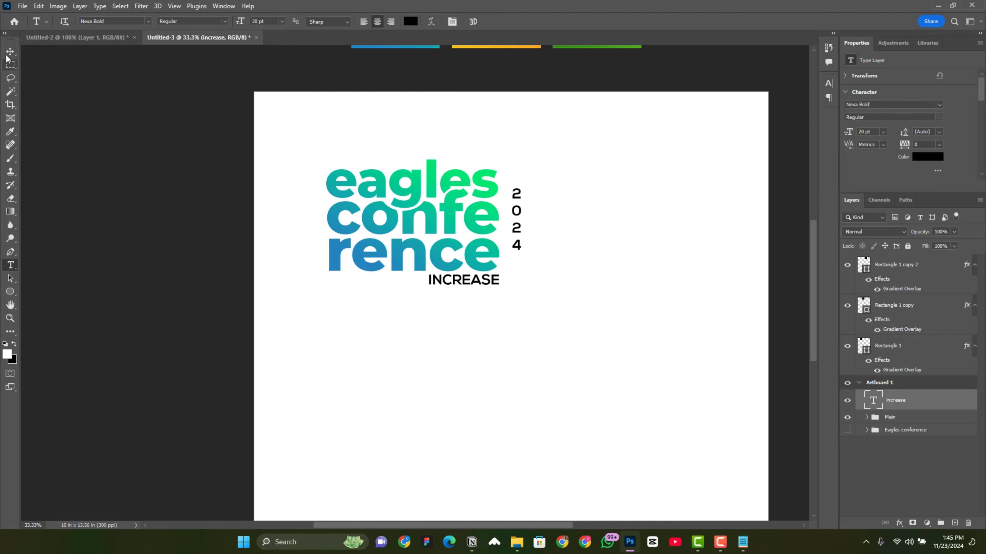
- Enlarge the "INCREASE" text to 24 pt and reposition it a little below the title's "rence" line
{"action": "left_click", "coordinate": [10, 52]}
{"action": "left_click_drag", "start_coordinate": [464, 280], "coordinate": [464, 300]}
{"action": "left_click_drag", "start_coordinate": [852, 132], "coordinate": [859, 133]}
{"action": "mouse_move", "coordinate": [446, 289]}
{"action": "left_mouse_down"}
{"action": "mouse_move", "coordinate": [418, 289]}
{"action": "mouse_move", "coordinate": [440, 286]}
{"action": "left_mouse_up"}
{"action": "left_click", "coordinate": [883, 132]}
{"action": "left_click", "coordinate": [874, 231]}
{"action": "left_click", "coordinate": [884, 133]}
{"action": "left_click", "coordinate": [874, 224]}
- Duplicate the "INCREASE" text directly below the original and recolor the copy orange, sampled from the orange gradient square
{"action": "left_click_drag", "start_coordinate": [450, 288], "coordinate": [462, 307]}
{"action": "key", "text": "ctrl+z"}
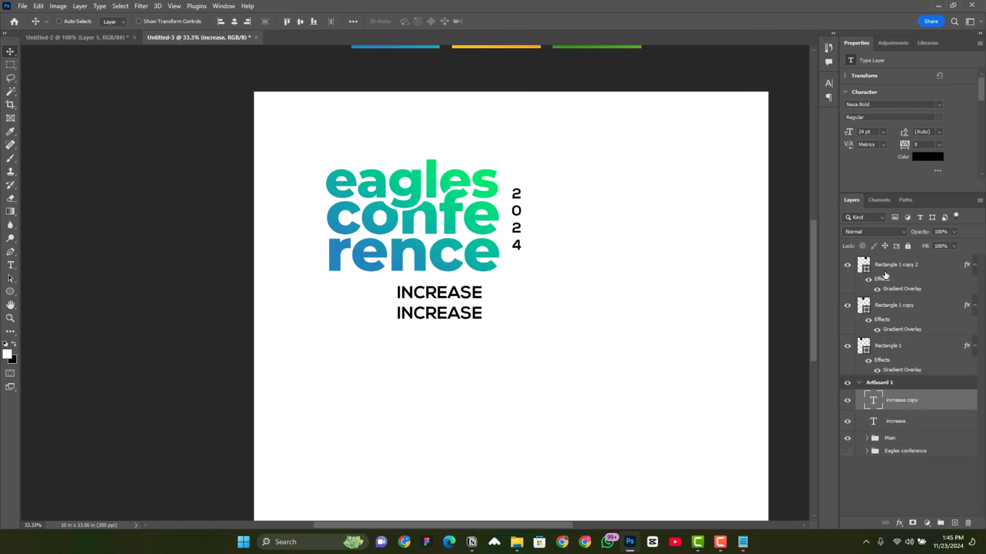
{"action": "left_click", "coordinate": [927, 157]}
{"action": "left_click", "coordinate": [834, 287]}
{"action": "scroll", "coordinate": [609, 287], "scroll_direction": "up", "scroll_amount": 3}
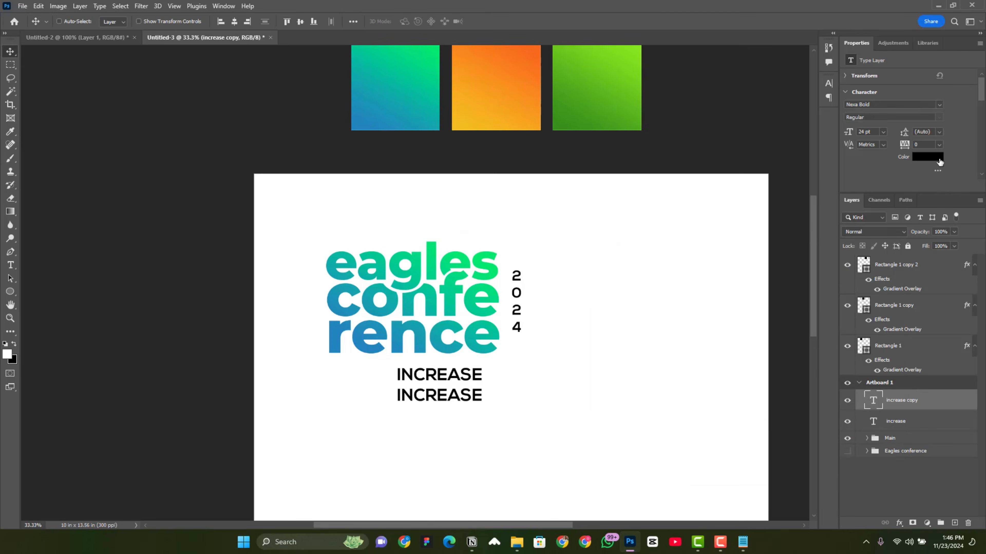
{"action": "left_click", "coordinate": [927, 157]}
{"action": "type", "text": "f5a623"}
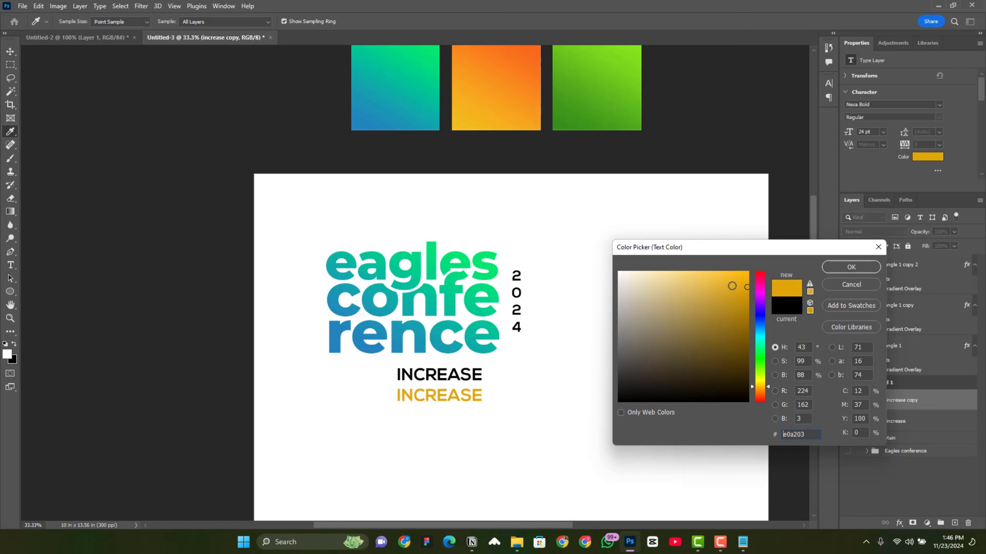
{"action": "key", "text": "Return"}
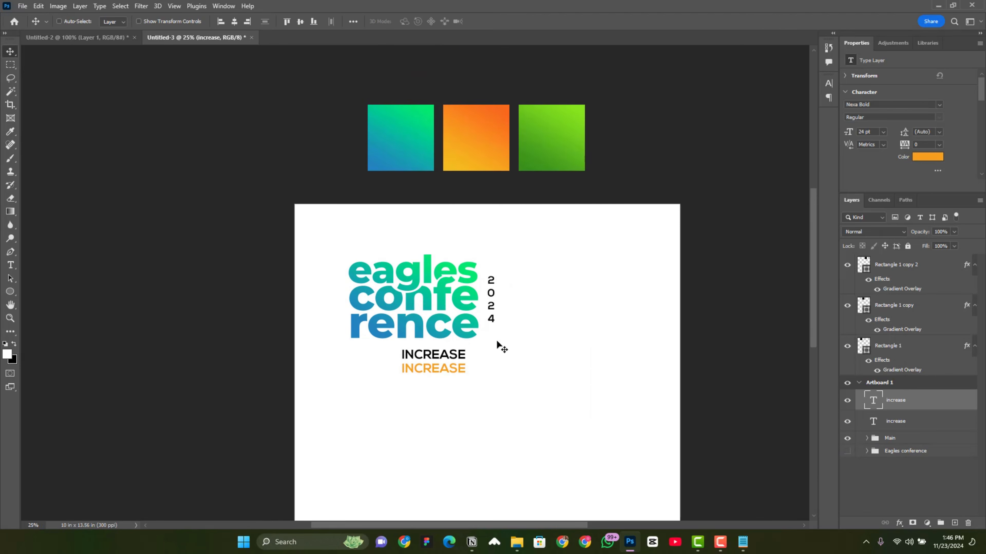
- Tighten the gap between the black and orange "INCREASE" lines and shift both slightly to the right
{"action": "key", "text": "shift+Up"}
{"action": "left_click", "coordinate": [862, 416], "text": "shift"}
{"action": "left_click_drag", "start_coordinate": [442, 361], "coordinate": [448, 363]}
- Copy the black "INCREASE" text to the left of the two lines and change the copy to "THEME"
{"action": "key", "text": "ctrl+plus"}
{"action": "key", "text": "ctrl+plus"}
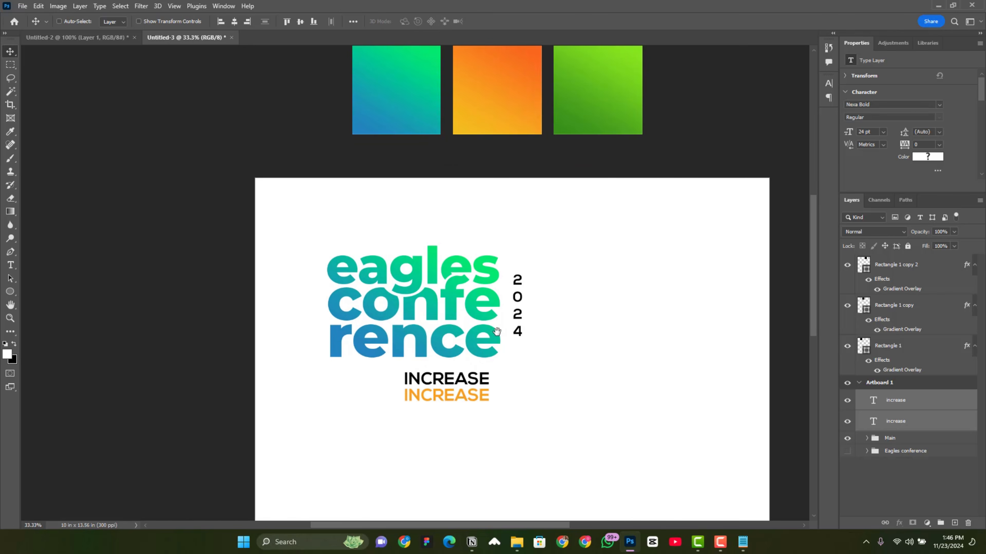
{"action": "right_click", "coordinate": [589, 280]}
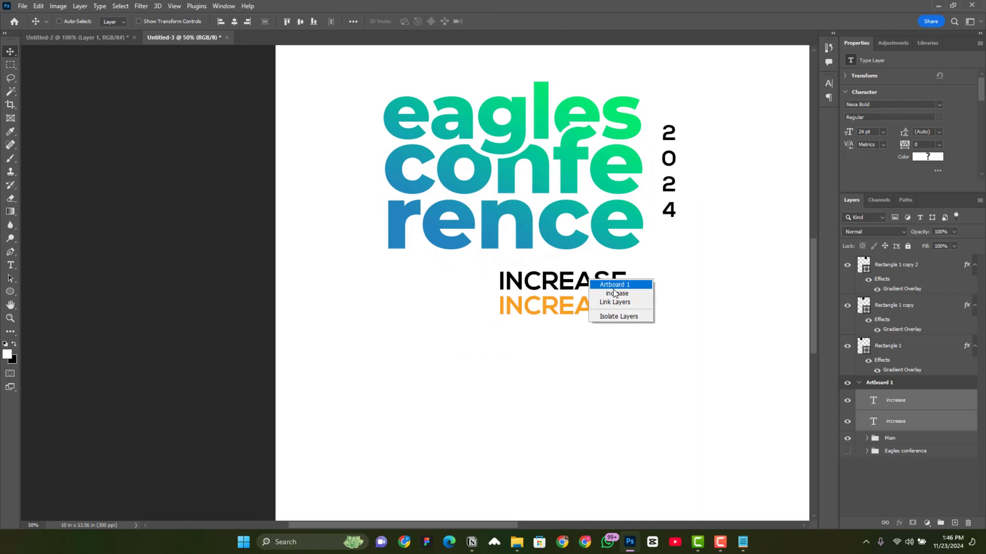
{"action": "left_click", "coordinate": [609, 294]}
{"action": "left_click_drag", "start_coordinate": [579, 294], "coordinate": [434, 304], "text": "alt"}
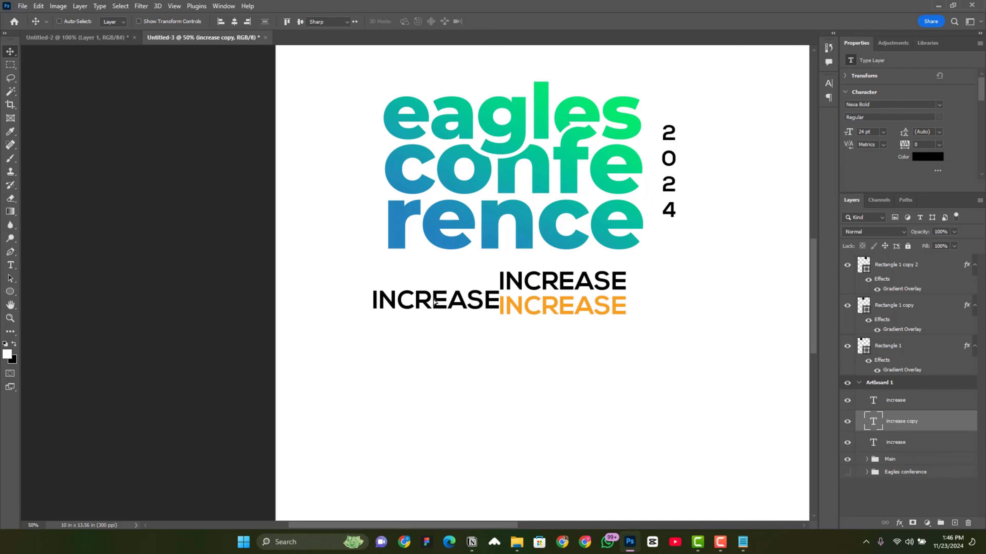
{"action": "double_click", "coordinate": [434, 303]}
{"action": "type", "text": "THEMEM"}
{"action": "key", "text": "BackSpace"}
{"action": "key", "text": "ctrl+Return"}
{"action": "key", "text": "v"}
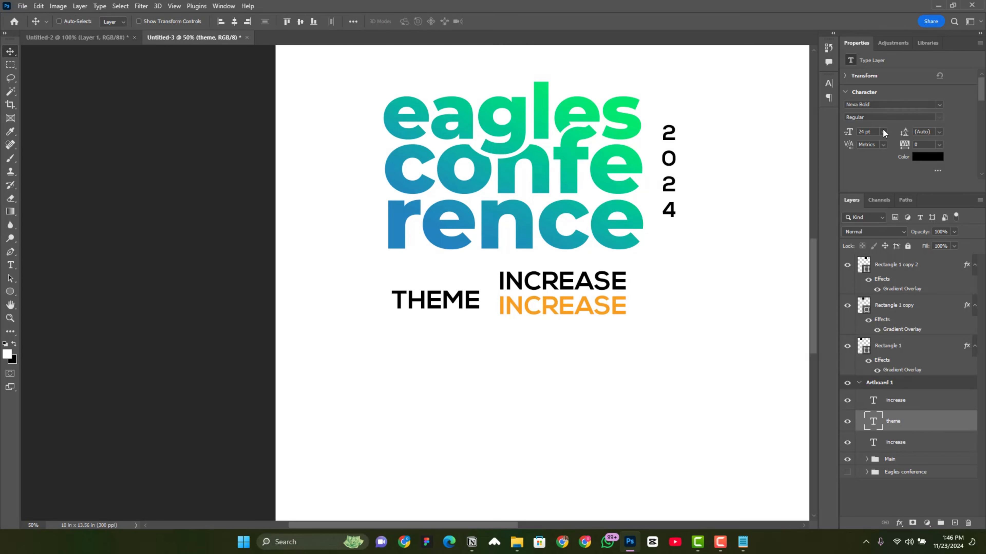
- Reduce the "THEME" text to 10 pt and move it up level with the "INCREASE" lines
{"action": "left_click", "coordinate": [882, 132]}
{"action": "left_click", "coordinate": [875, 201]}
{"action": "left_click", "coordinate": [885, 132]}
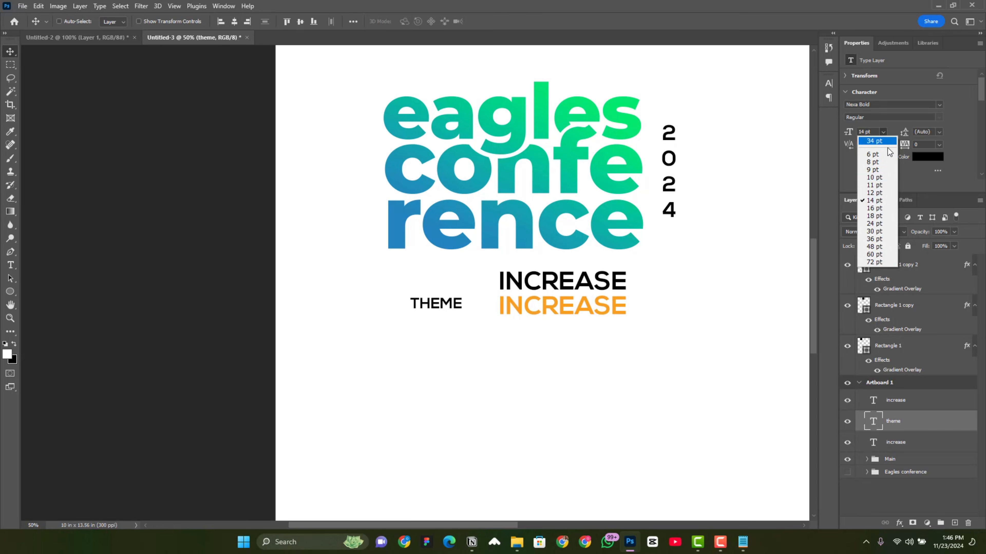
{"action": "left_click", "coordinate": [884, 193]}
{"action": "left_click_drag", "start_coordinate": [422, 291], "coordinate": [422, 279]}
{"action": "left_click", "coordinate": [882, 132]}
{"action": "left_click", "coordinate": [861, 177]}
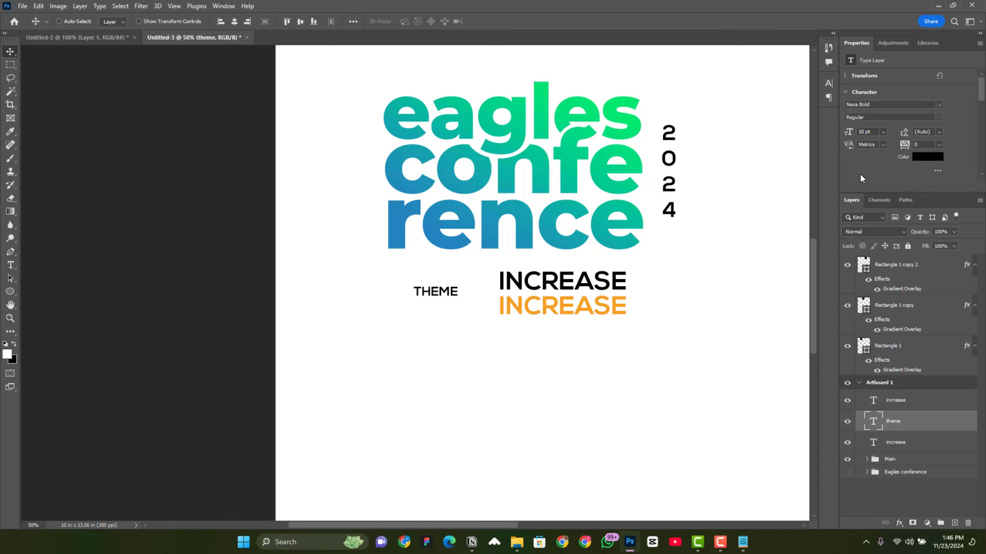
- Set the "THEME" text to 8 pt with a tracking of 100
{"action": "left_click", "coordinate": [939, 144]}
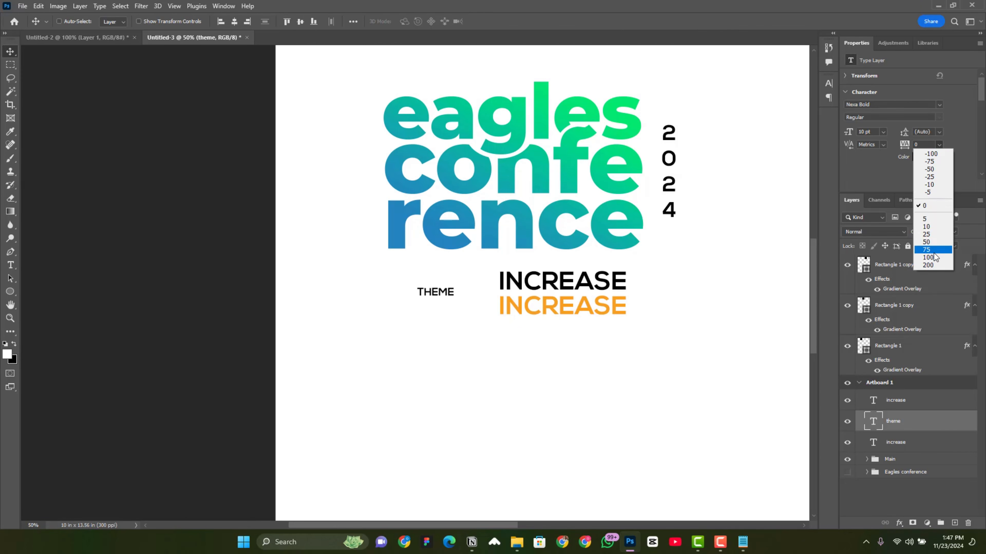
{"action": "left_click", "coordinate": [934, 251]}
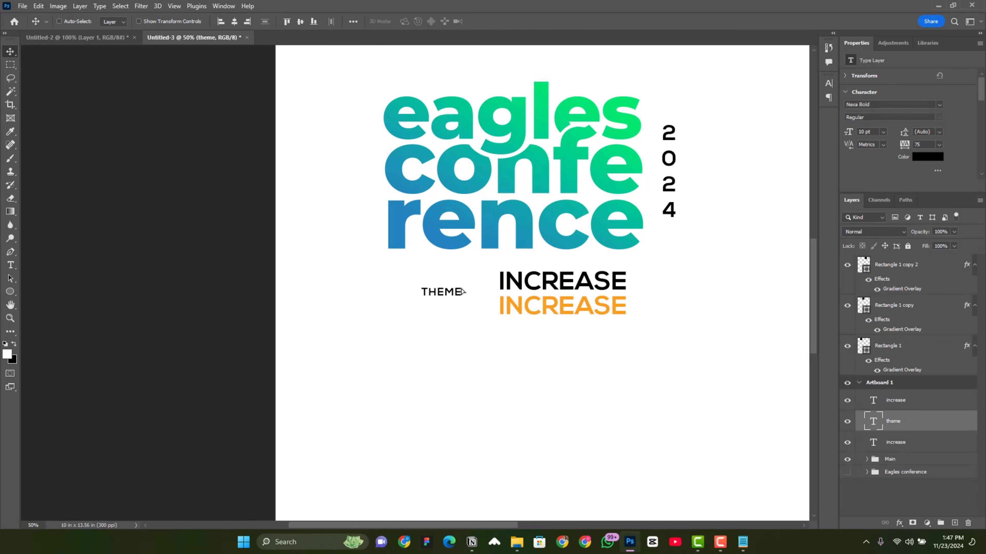
{"action": "left_click", "coordinate": [884, 132]}
{"action": "left_click", "coordinate": [882, 165]}
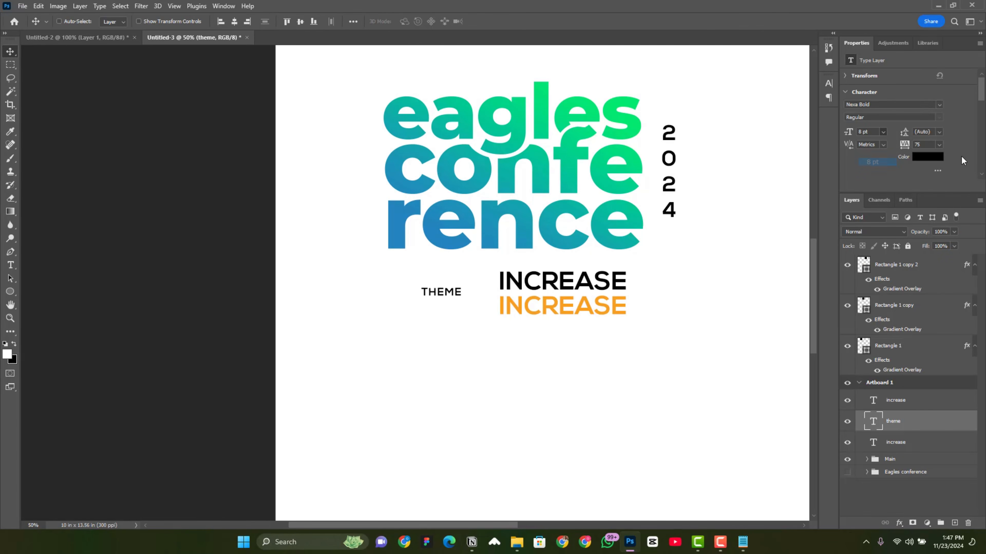
{"action": "left_click", "coordinate": [939, 145]}
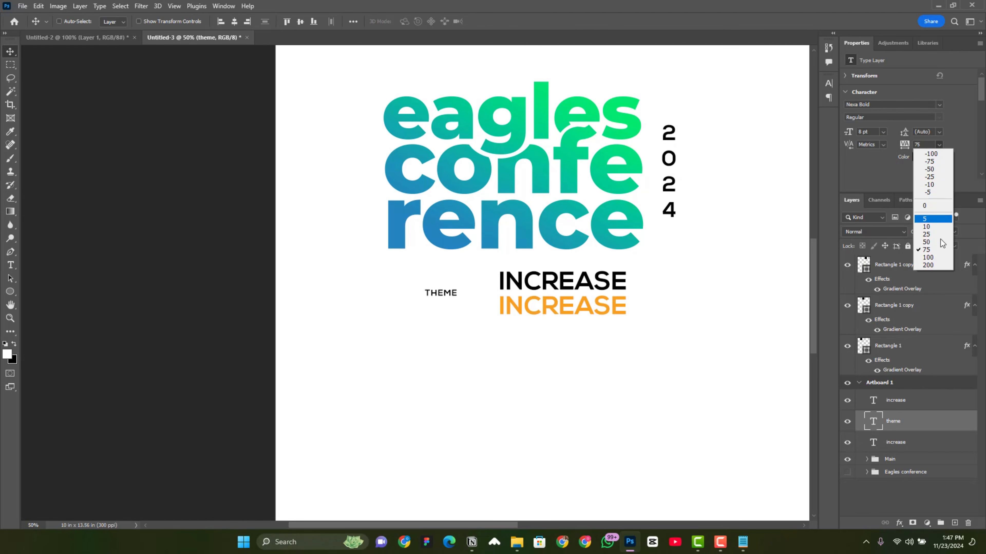
{"action": "left_click", "coordinate": [931, 257]}
- Draw a circle about 0.55 in wide around the "THEME" text with the Ellipse tool
{"action": "scroll", "coordinate": [456, 273], "scroll_direction": "up", "scroll_amount": 2}
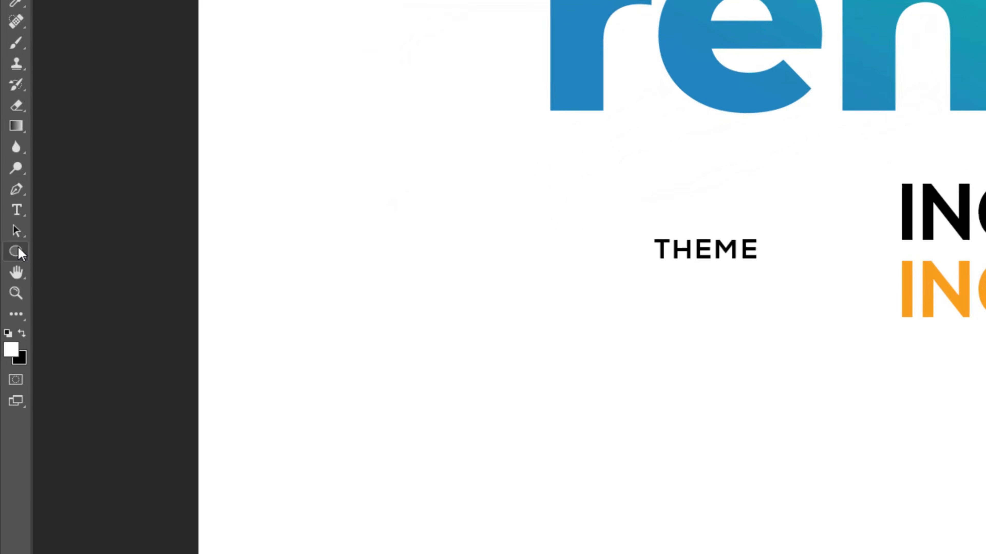
{"action": "right_click", "coordinate": [10, 292]}
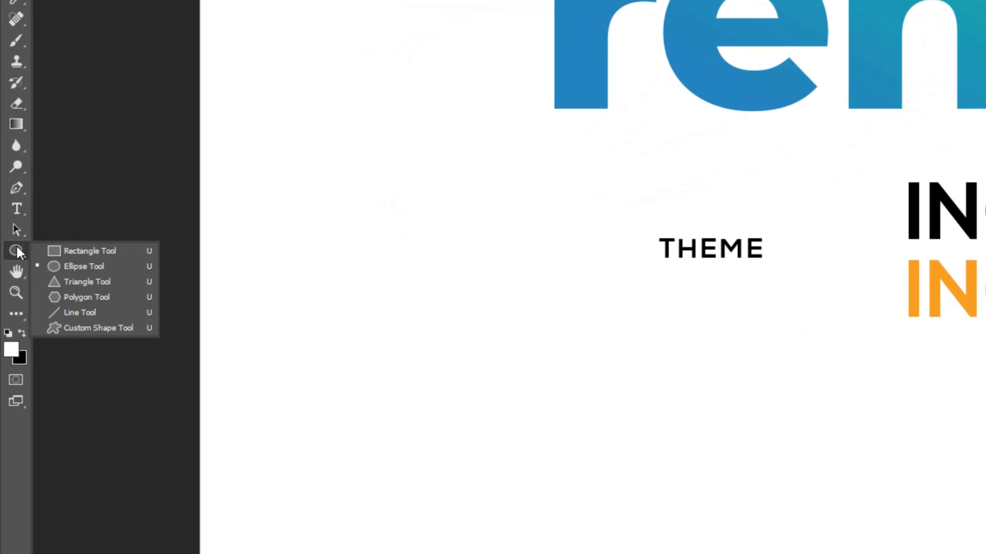
{"action": "left_click", "coordinate": [69, 264]}
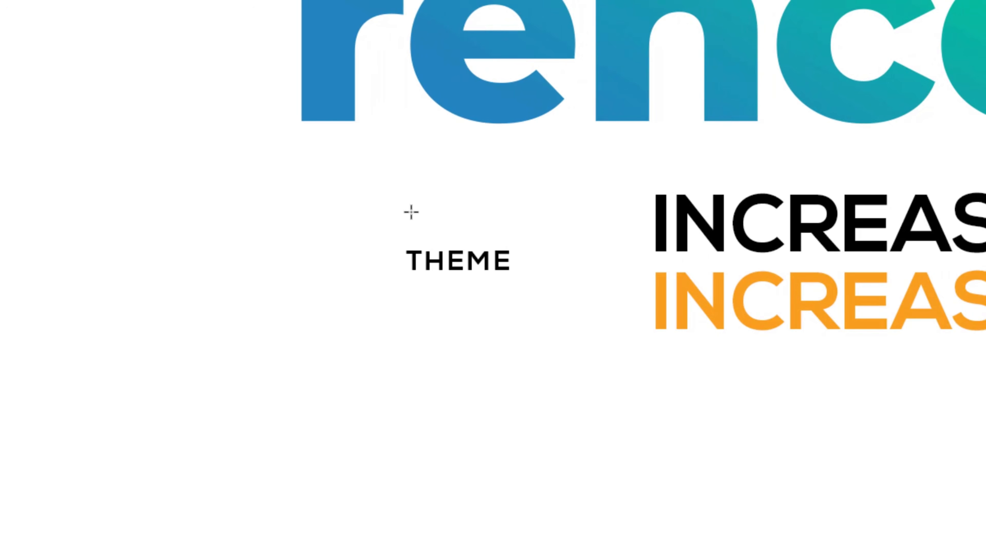
{"action": "left_click_drag", "start_coordinate": [383, 195], "coordinate": [517, 378]}
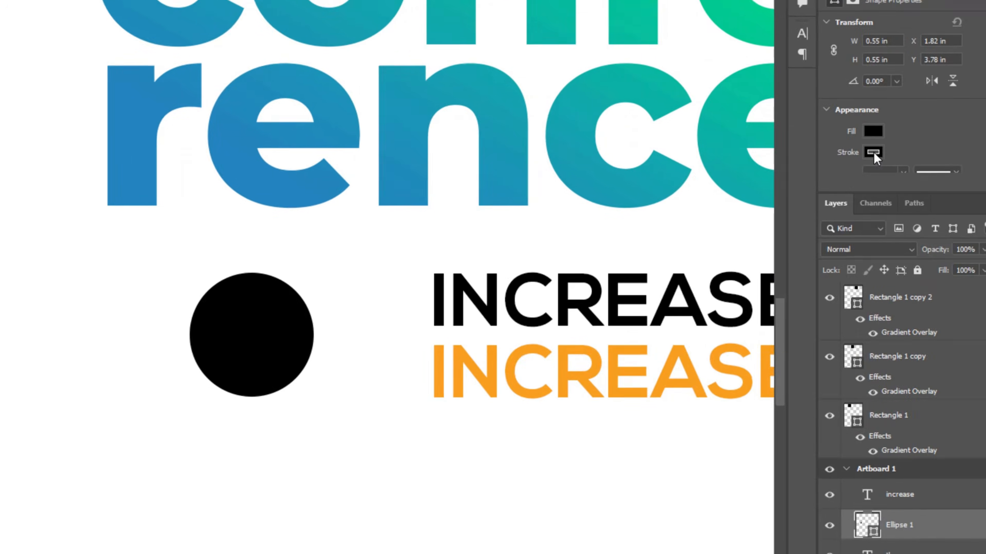
- Remove the fill from the circle around "THEME"
{"action": "left_click", "coordinate": [874, 131]}
{"action": "left_click", "coordinate": [873, 129]}
{"action": "left_click", "coordinate": [873, 129]}
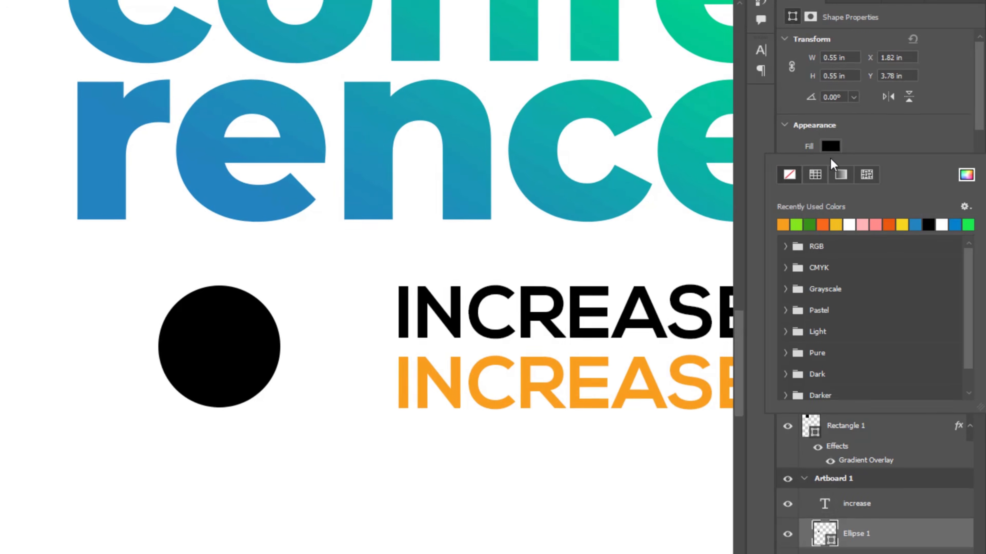
{"action": "left_click", "coordinate": [790, 174]}
{"action": "left_click", "coordinate": [848, 143]}
- Give the circle a 3 px stroke in the recently used orange
{"action": "scroll", "coordinate": [842, 156], "scroll_direction": "down", "scroll_amount": 1}
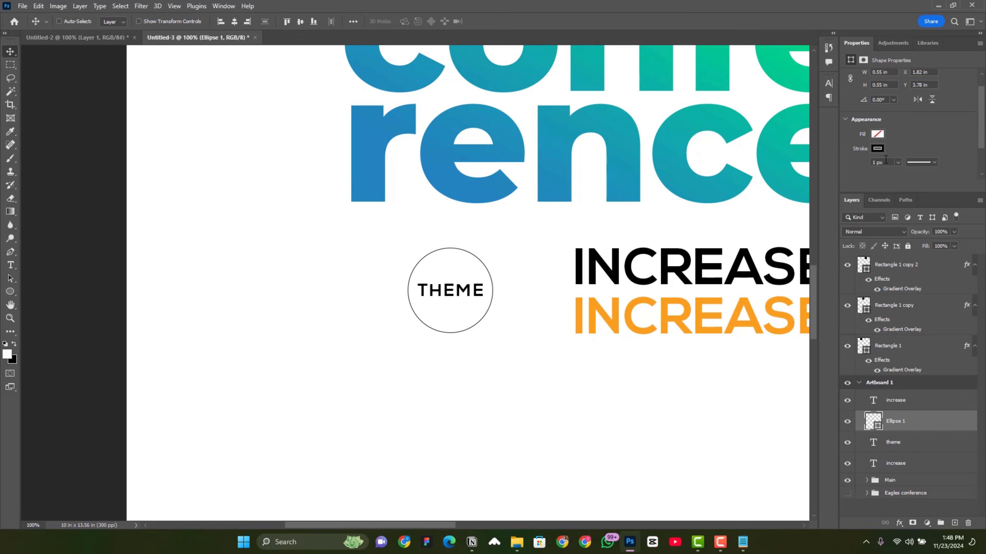
{"action": "type", "text": "3"}
{"action": "key", "text": "Return"}
{"action": "left_click", "coordinate": [878, 149]}
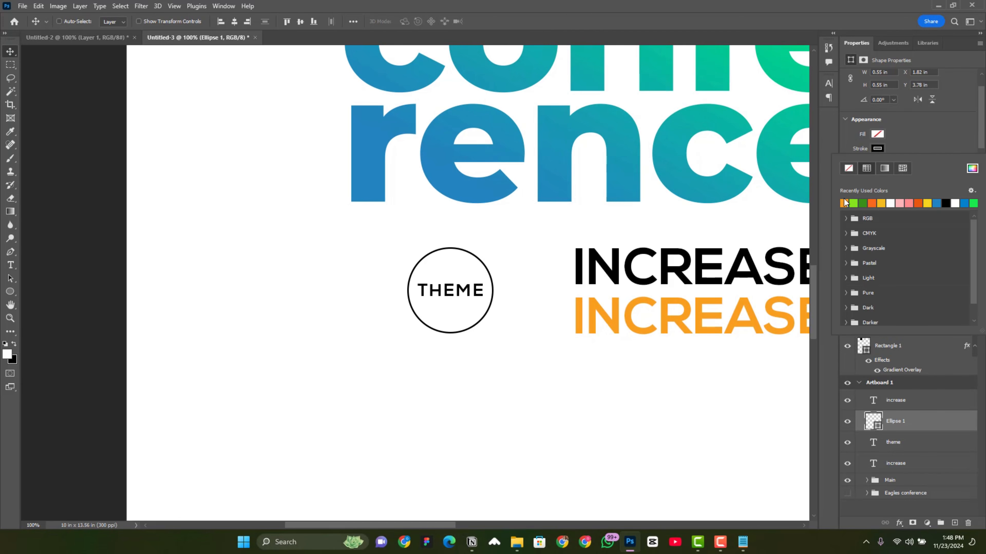
{"action": "left_click", "coordinate": [846, 202]}
{"action": "left_click", "coordinate": [922, 145]}
- Recolor the "THEME" text orange, sampled from the circle's outline
{"action": "right_click", "coordinate": [466, 289]}
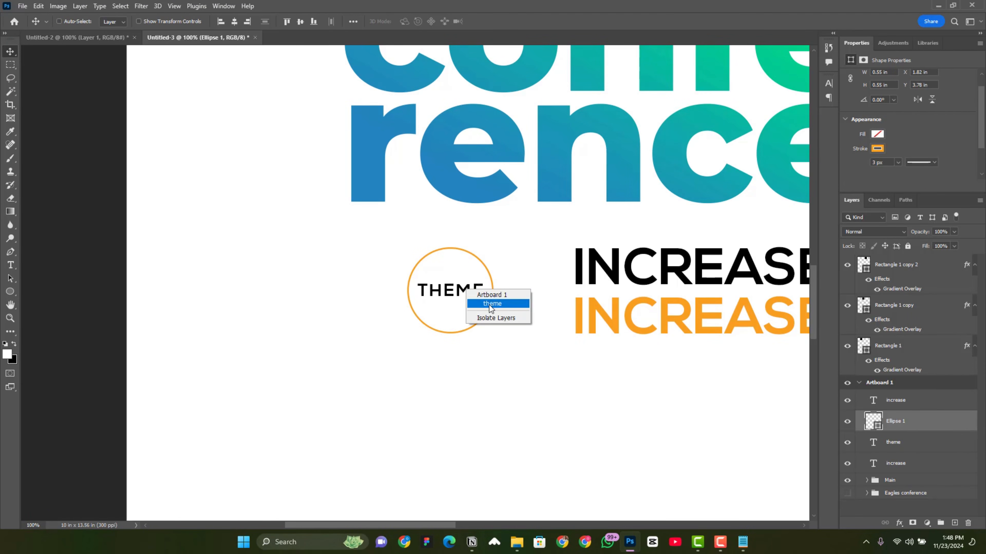
{"action": "left_click", "coordinate": [490, 306]}
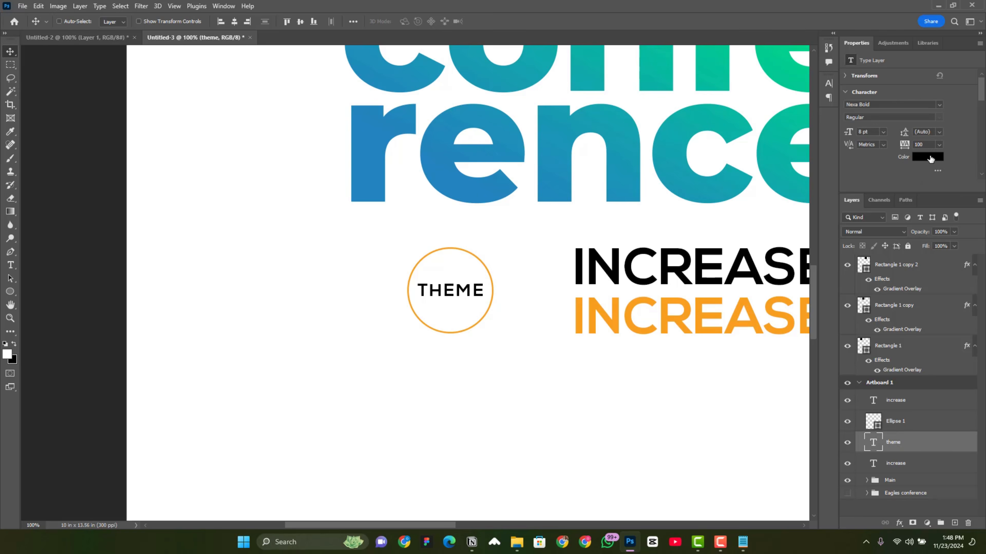
{"action": "left_click", "coordinate": [927, 157]}
{"action": "left_click", "coordinate": [408, 295]}
{"action": "key", "text": "Return"}
- Duplicate the orange circle about 0.07 in to the left and group the two overlapping circles
{"action": "left_click", "coordinate": [911, 421]}
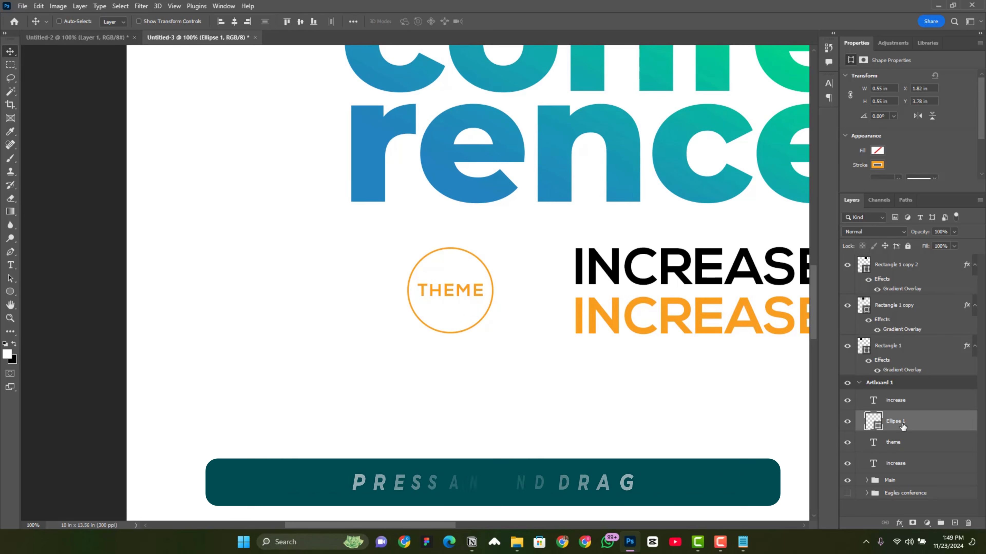
{"action": "left_click_drag", "start_coordinate": [441, 307], "coordinate": [430, 314]}
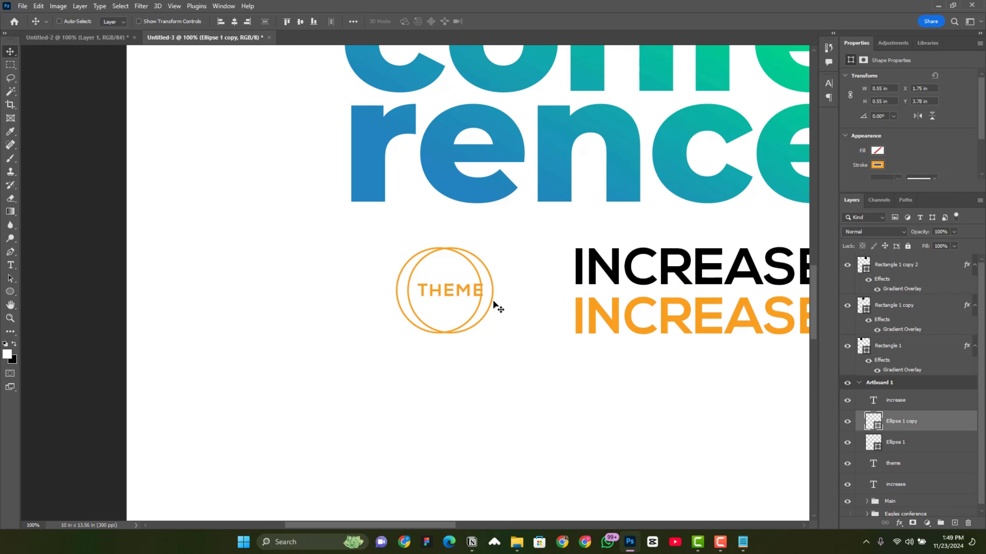
{"action": "left_click", "coordinate": [908, 447], "text": "shift"}
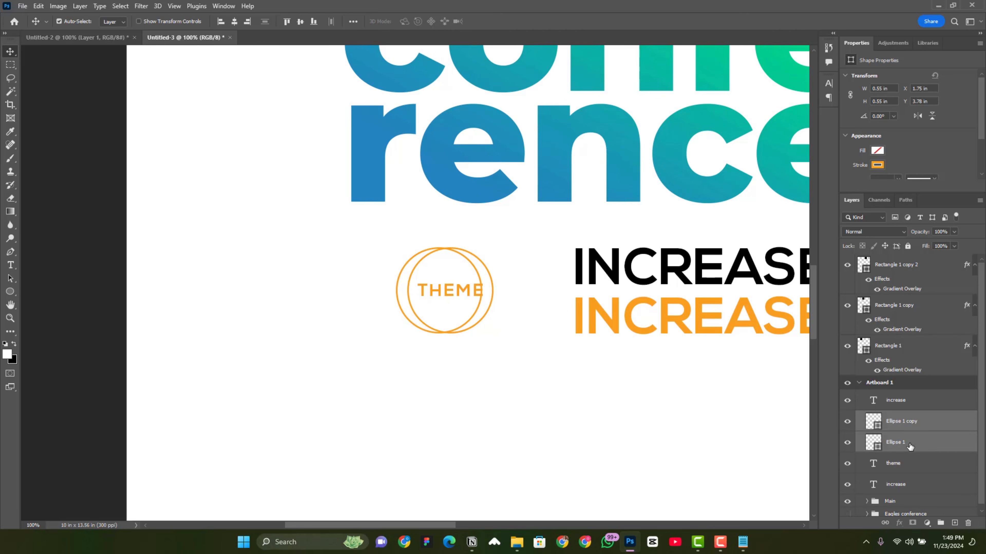
{"action": "key", "text": "ctrl+g"}
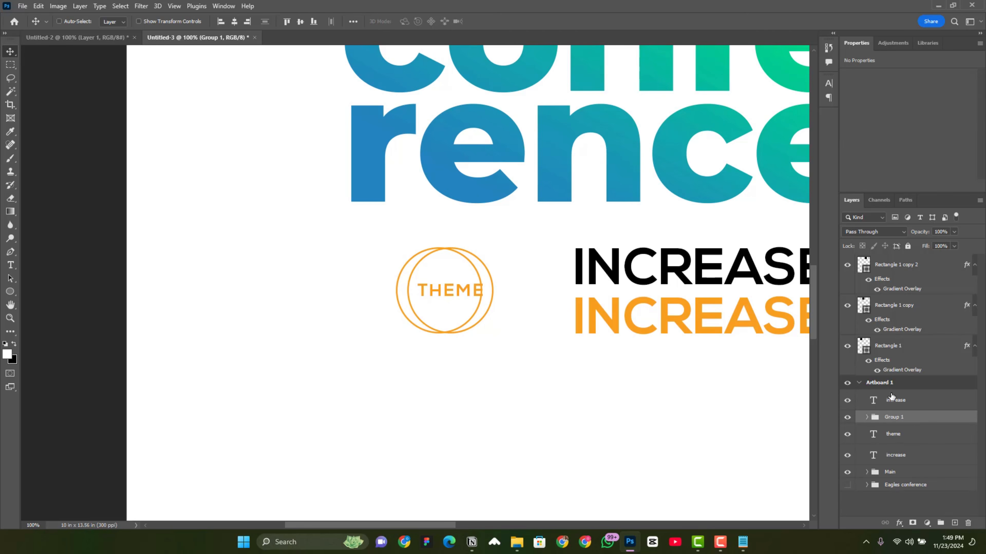
- Duplicate the circle group, keeping the original hidden as a backup, and convert the copy to a smart object and rasterize it
{"action": "key", "text": "ctrl+j"}
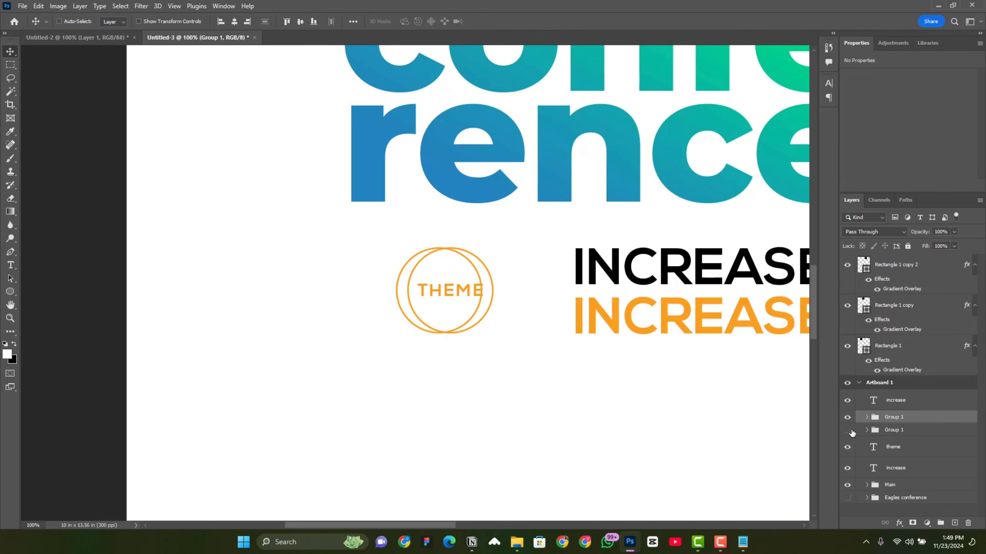
{"action": "right_click", "coordinate": [891, 417]}
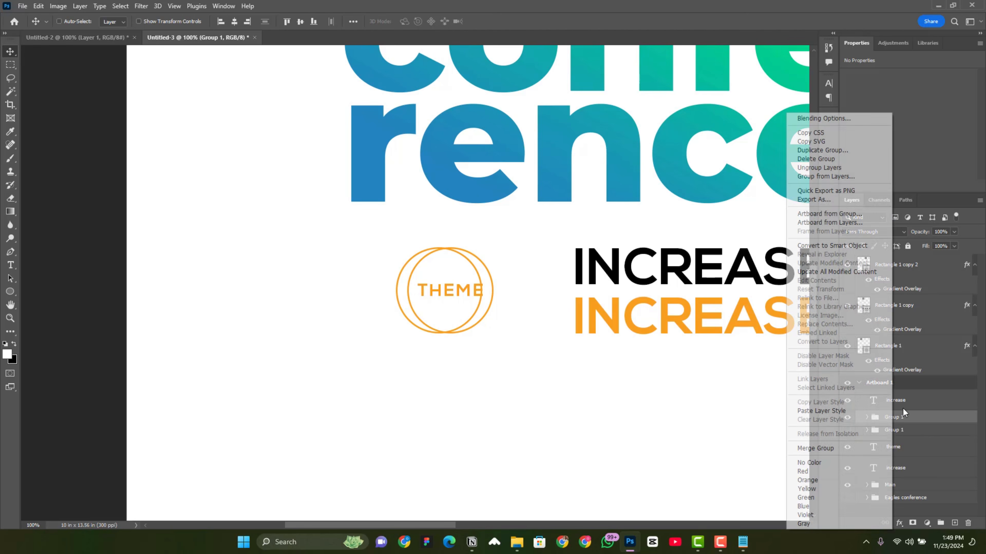
{"action": "left_click", "coordinate": [830, 245]}
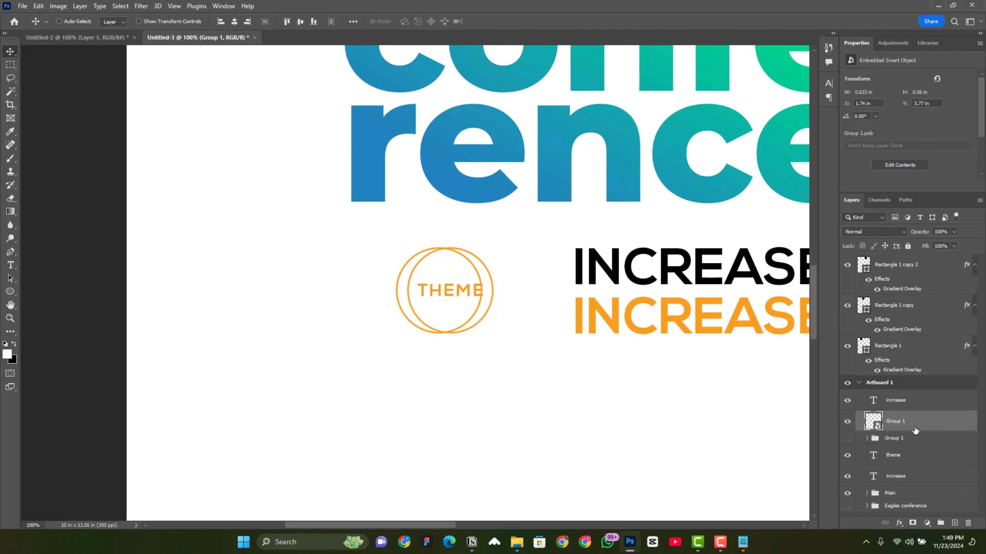
{"action": "right_click", "coordinate": [915, 429]}
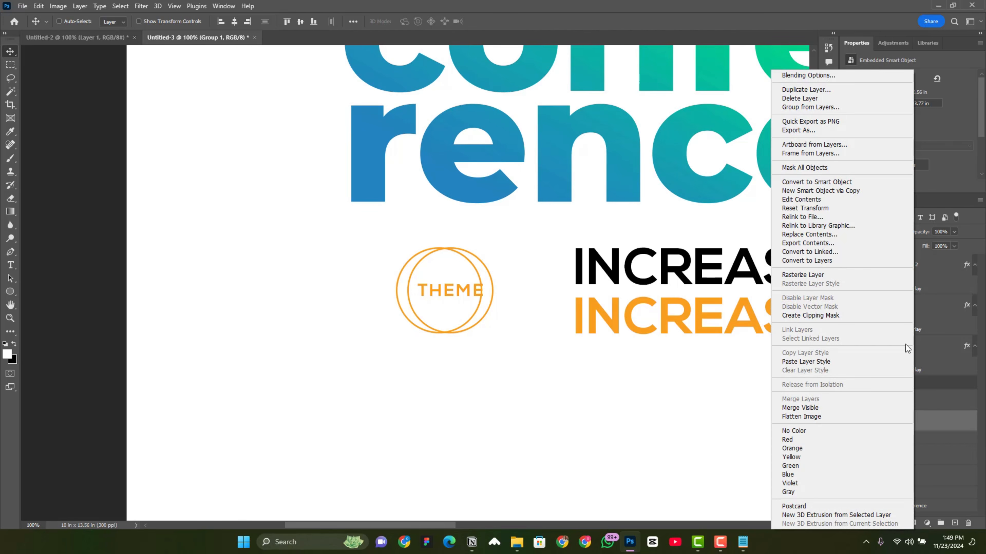
{"action": "left_click", "coordinate": [830, 275]}
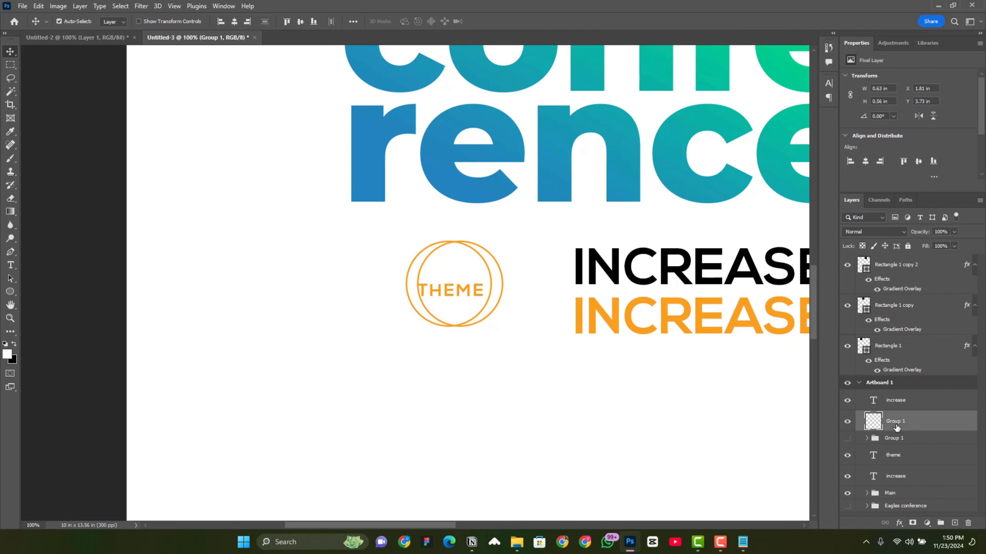
- Align the "THEME" text and the rasterized circles on their horizontal and vertical centers
{"action": "left_click", "coordinate": [901, 459], "text": "ctrl"}
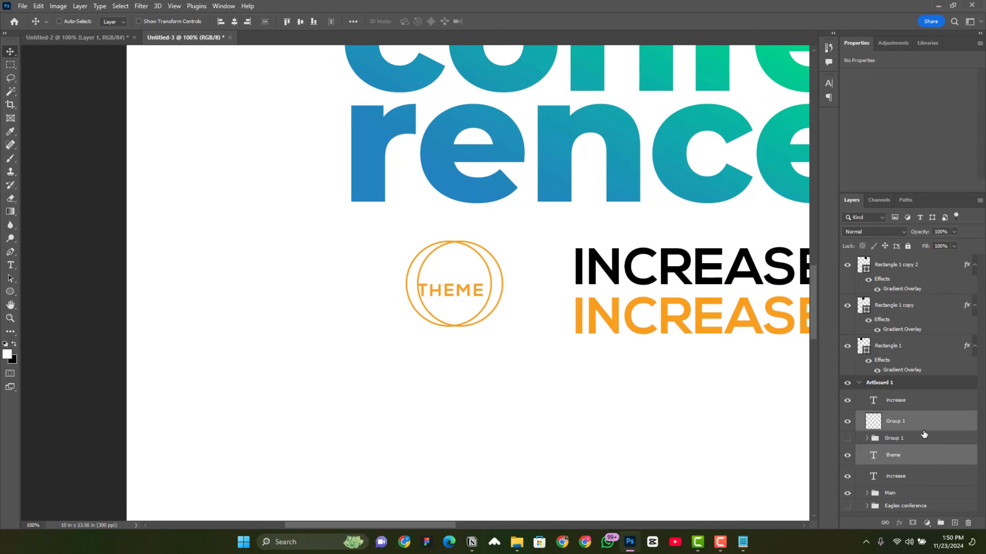
{"action": "left_click", "coordinate": [234, 22]}
{"action": "left_click", "coordinate": [300, 21]}
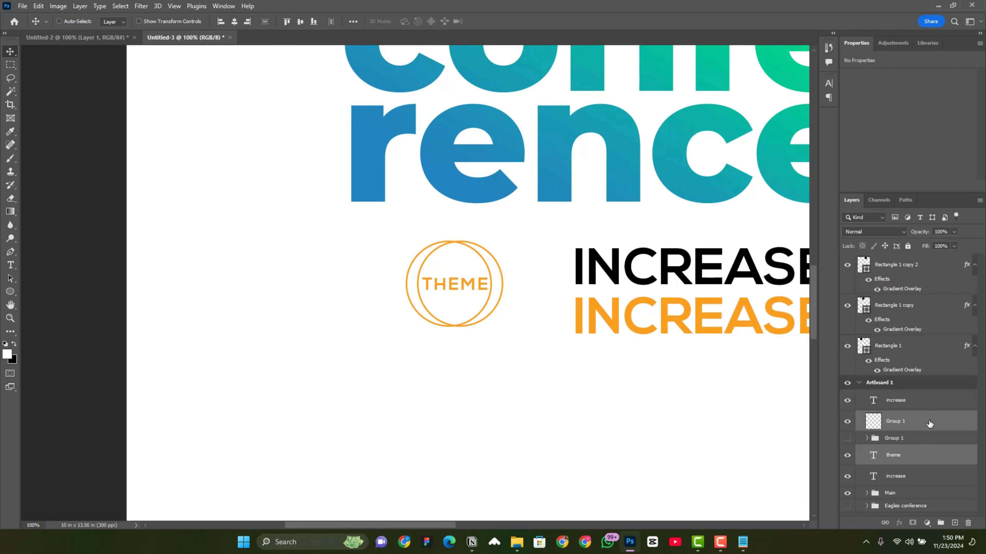
- Delete a horizontal band about 0.81 in wide and 0.18 in high from the rasterized circles behind the "THEME" text
{"action": "left_click", "coordinate": [909, 427]}
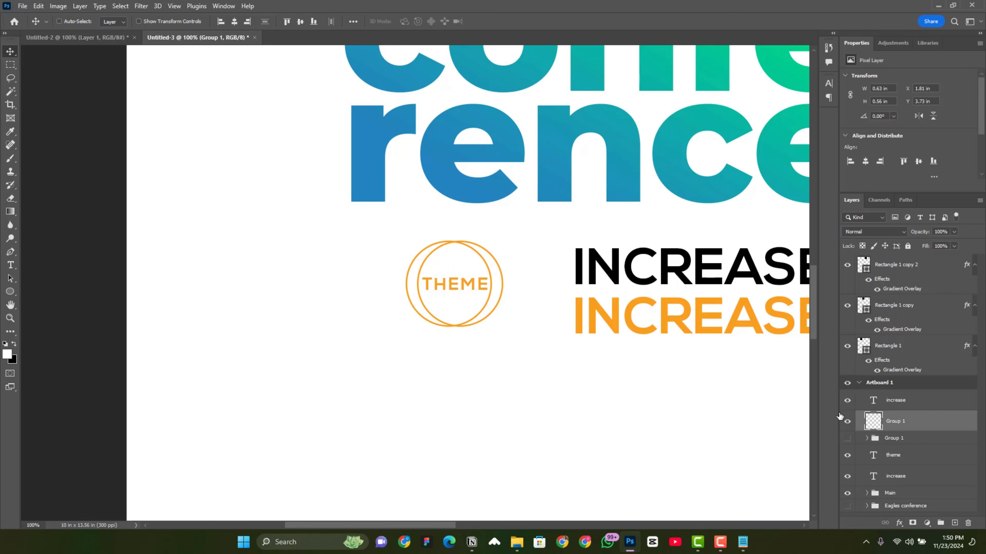
{"action": "left_click", "coordinate": [12, 68]}
{"action": "right_click", "coordinate": [12, 67]}
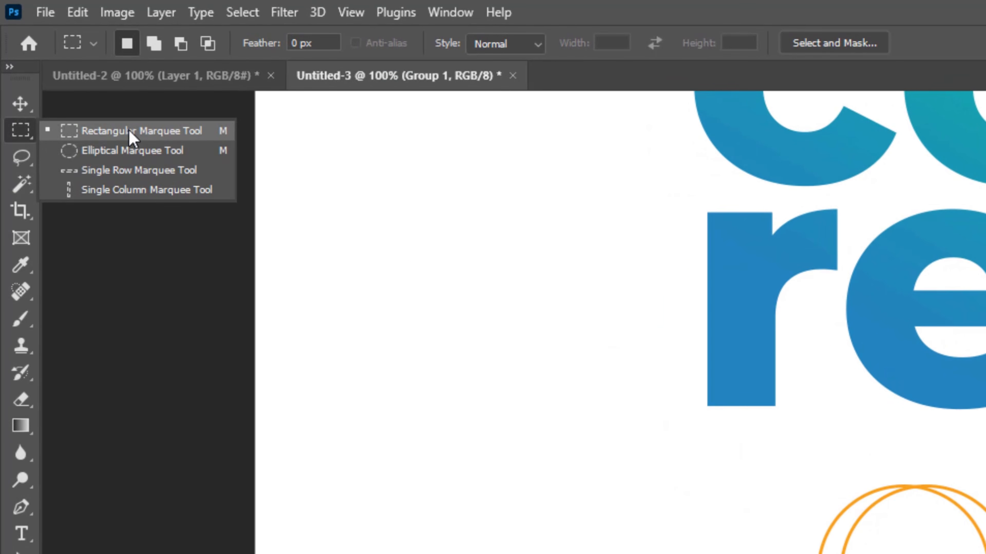
{"action": "left_click", "coordinate": [90, 112]}
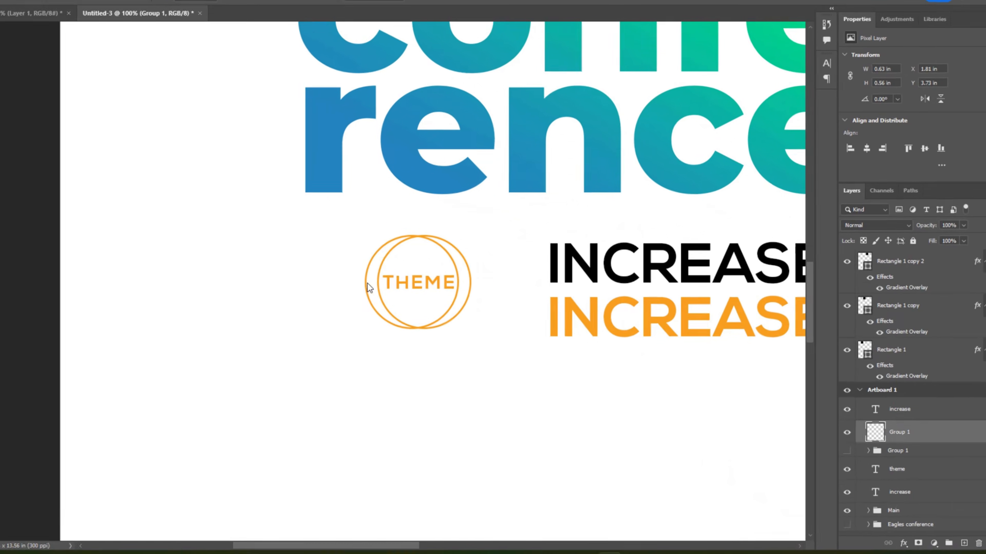
{"action": "left_click_drag", "start_coordinate": [399, 272], "coordinate": [518, 305]}
{"action": "mouse_move", "coordinate": [445, 298]}
{"action": "left_mouse_down"}
{"action": "mouse_move", "coordinate": [434, 302]}
{"action": "mouse_move", "coordinate": [449, 293]}
{"action": "left_mouse_up"}
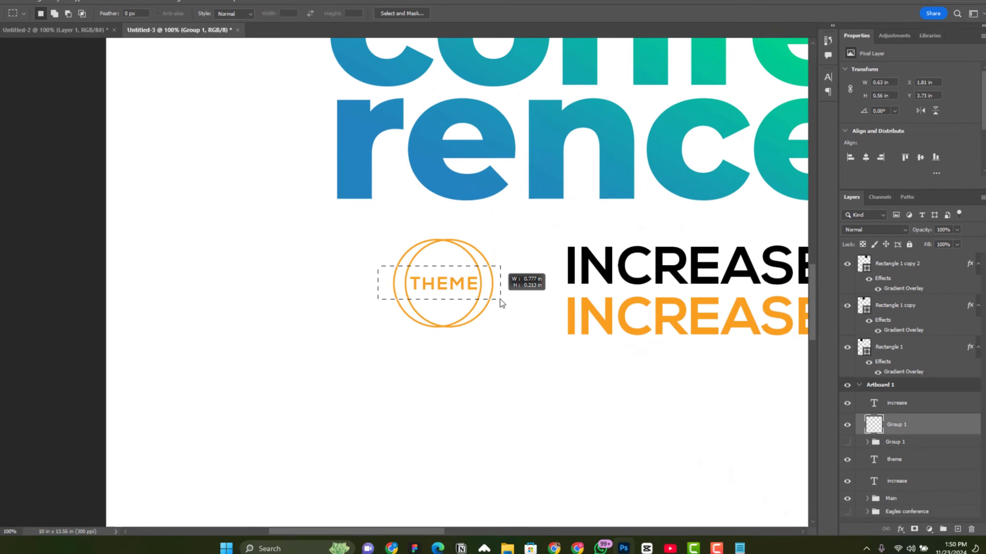
{"action": "left_click_drag", "start_coordinate": [512, 295], "coordinate": [515, 294]}
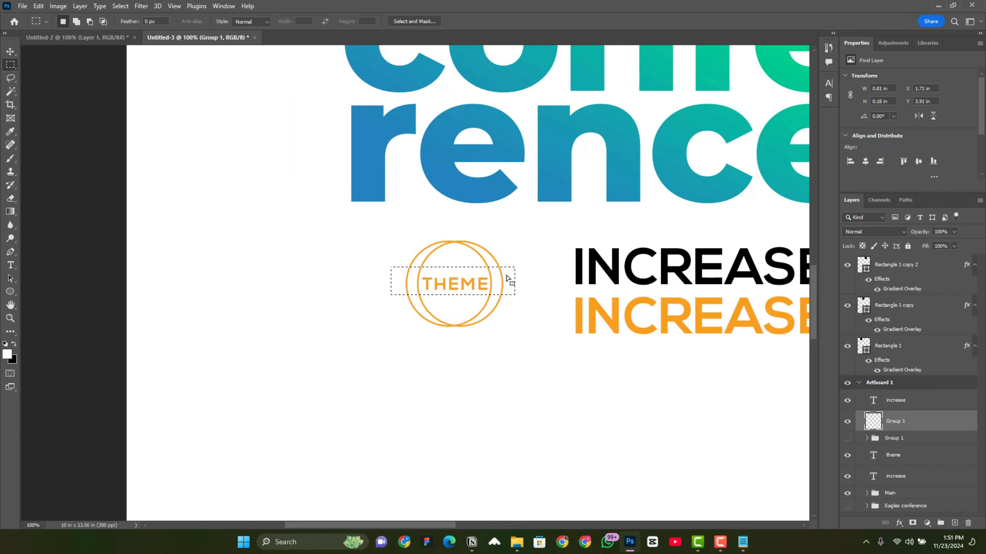
{"action": "key", "text": "Right"}
{"action": "key", "text": "Right"}
{"action": "key", "text": "Right"}
{"action": "key", "text": "Up"}
{"action": "key", "text": "Up"}
{"action": "key", "text": "Up"}
{"action": "key", "text": "Up"}
{"action": "key", "text": "Up"}
{"action": "key", "text": "Up"}
{"action": "key", "text": "Delete"}
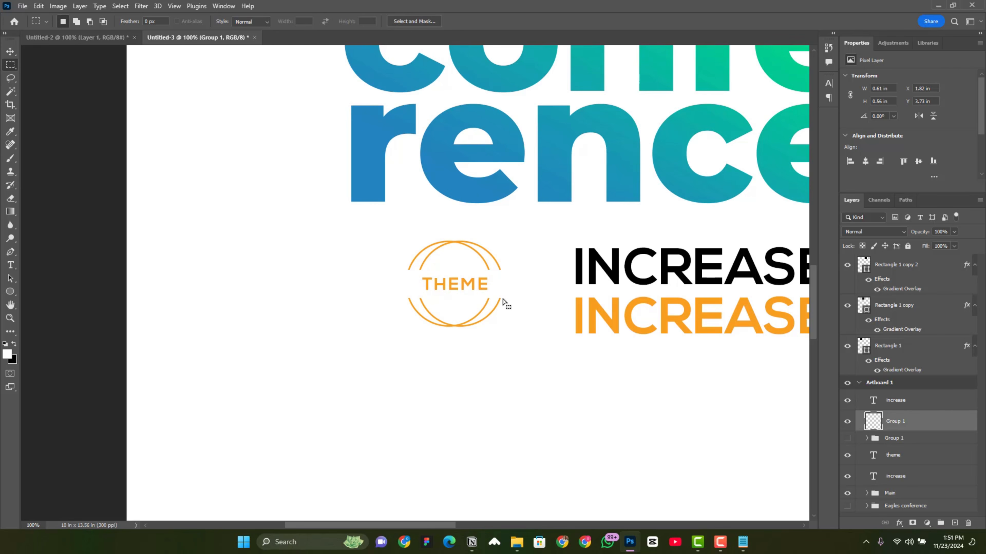
- Group the "THEME" text with the cut circles as "theme" and move the group closer to the "INCREASE" lines
{"action": "key", "text": "v"}
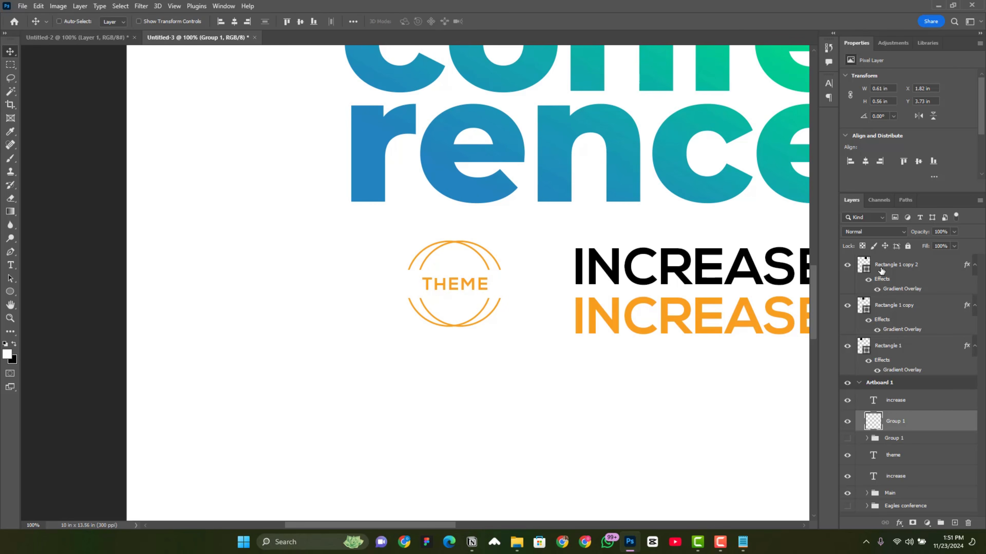
{"action": "left_click", "coordinate": [901, 458], "text": "ctrl"}
{"action": "key", "text": "ctrl+g"}
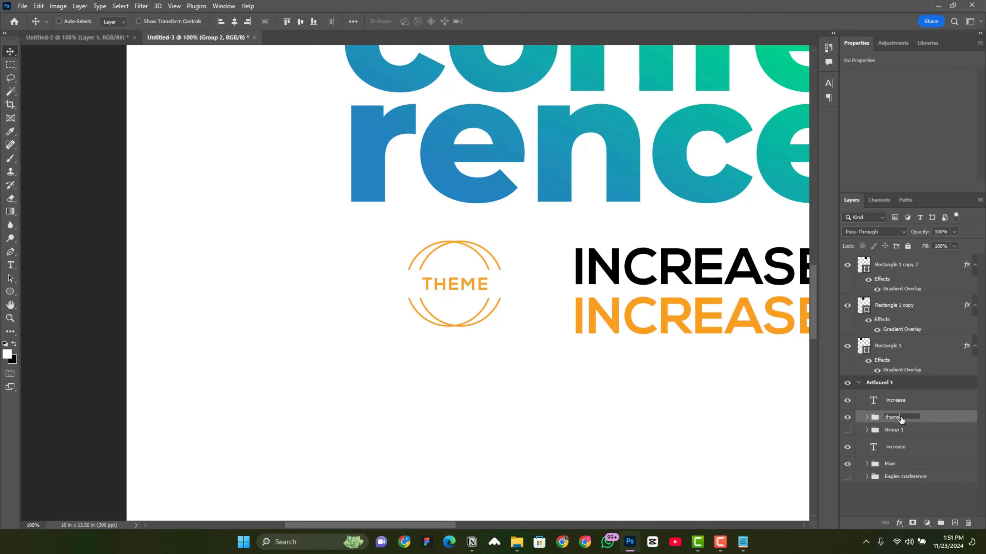
{"action": "left_click_drag", "start_coordinate": [495, 281], "coordinate": [526, 284]}
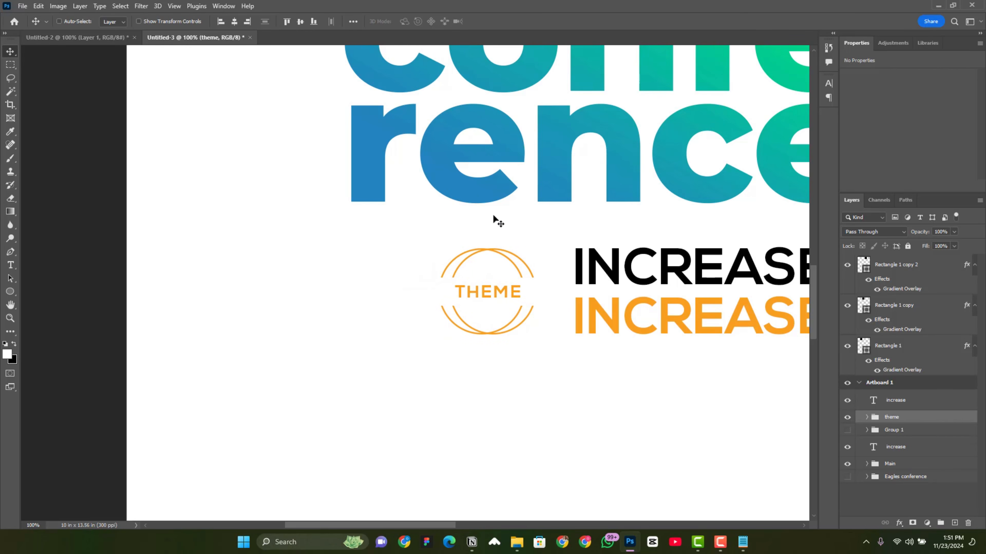
{"action": "key", "text": "Down"}
{"action": "key", "text": "Right"}
{"action": "key", "text": "Right"}
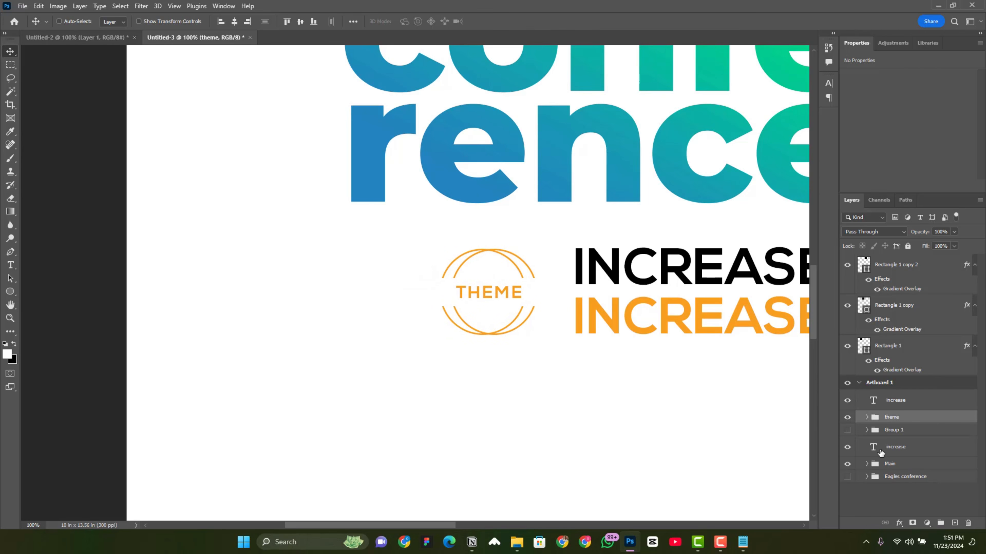
- Group the "theme" group and both "INCREASE" text layers under the name "Main Theme"
{"action": "left_click", "coordinate": [896, 400], "text": "ctrl"}
{"action": "left_click", "coordinate": [895, 447], "text": "ctrl"}
{"action": "key", "text": "ctrl+g"}
{"action": "double_click", "coordinate": [892, 396]}
{"action": "type", "text": "Main The"}
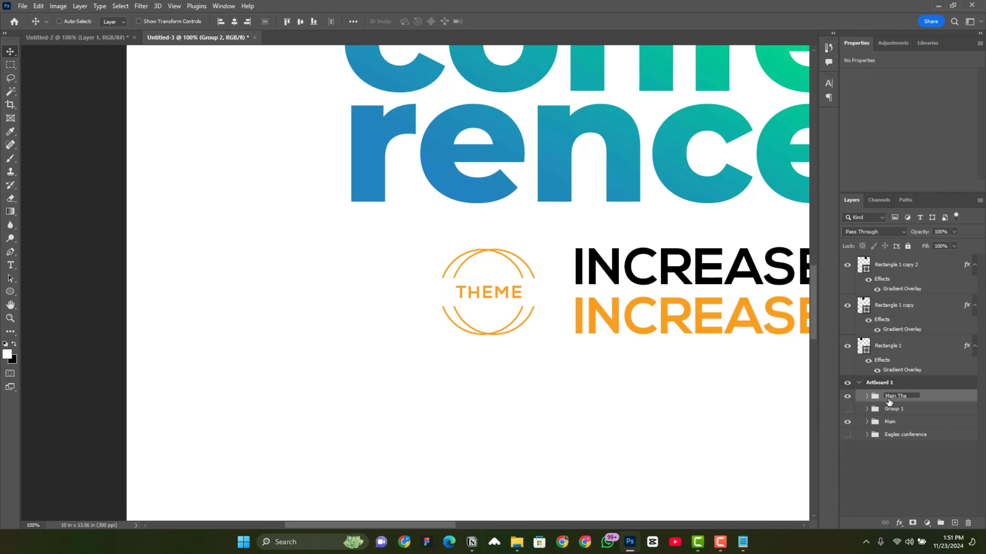
{"action": "type", "text": "me"}
{"action": "key", "text": "Return"}
- Draw a black triangle about 0.65 in wide and 0.57 in high below the theme block
{"action": "key", "text": "ctrl+minus"}
{"action": "key", "text": "ctrl+minus"}
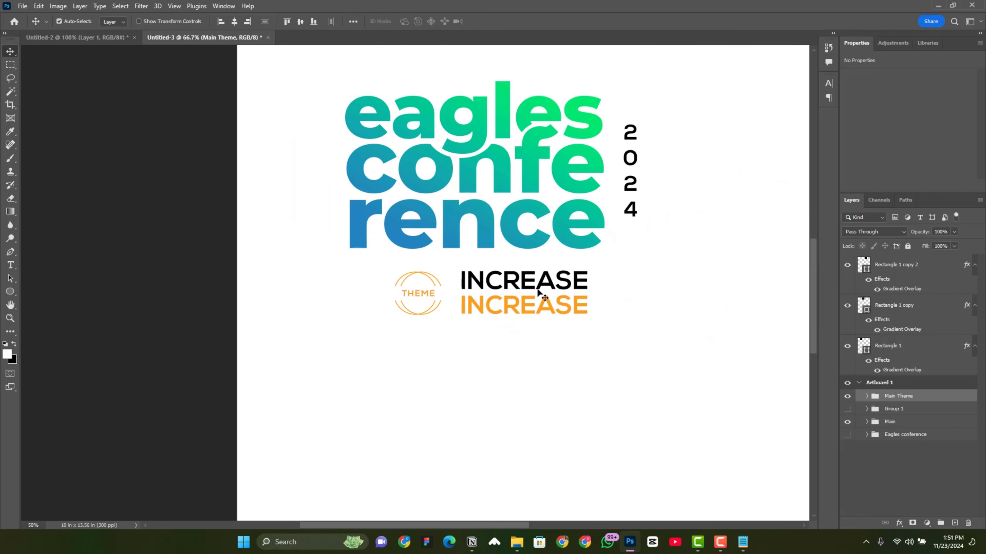
{"action": "scroll", "coordinate": [485, 310], "scroll_direction": "right", "scroll_amount": 3}
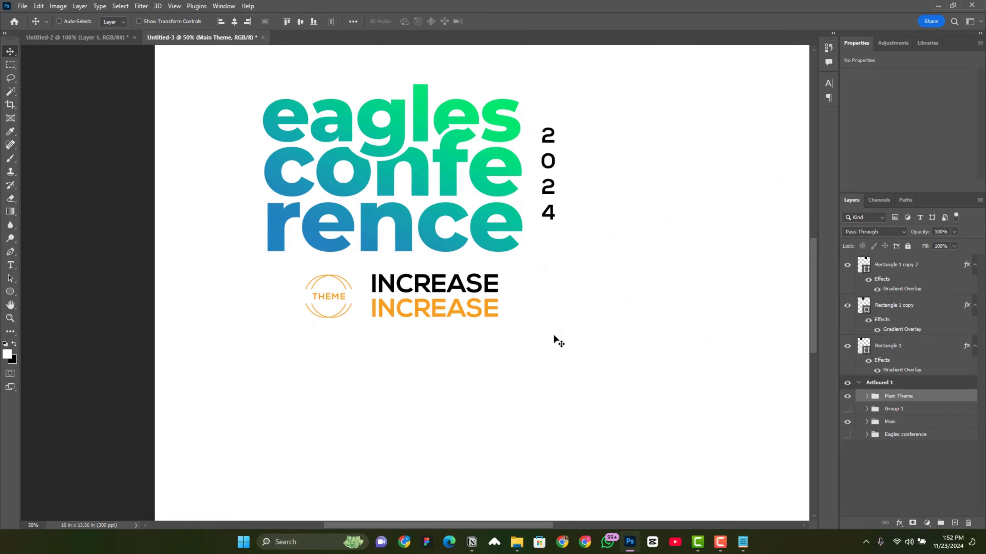
{"action": "scroll", "coordinate": [462, 356], "scroll_direction": "down", "scroll_amount": 3}
{"action": "scroll", "coordinate": [462, 356], "scroll_direction": "left", "scroll_amount": 1}
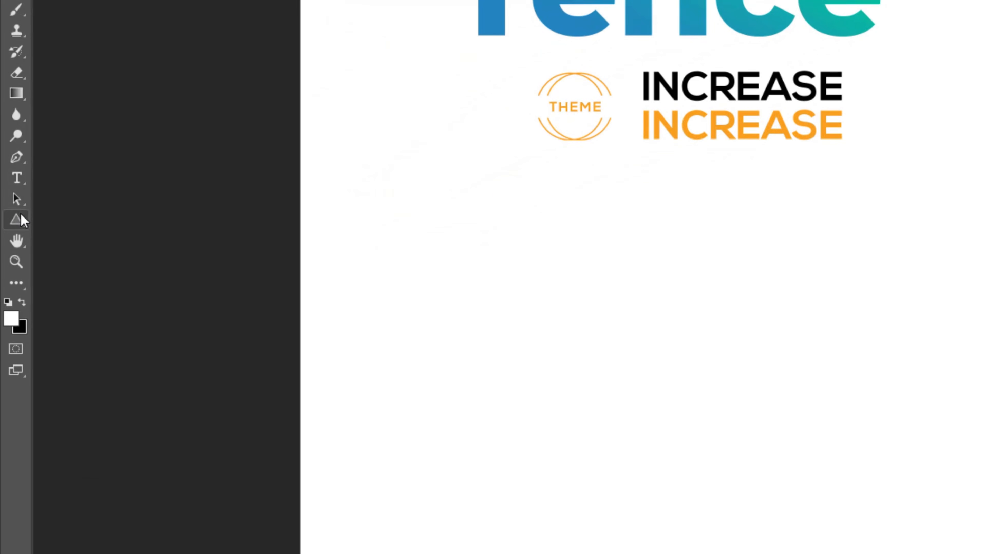
{"action": "left_click", "coordinate": [22, 218]}
{"action": "left_click", "coordinate": [71, 250]}
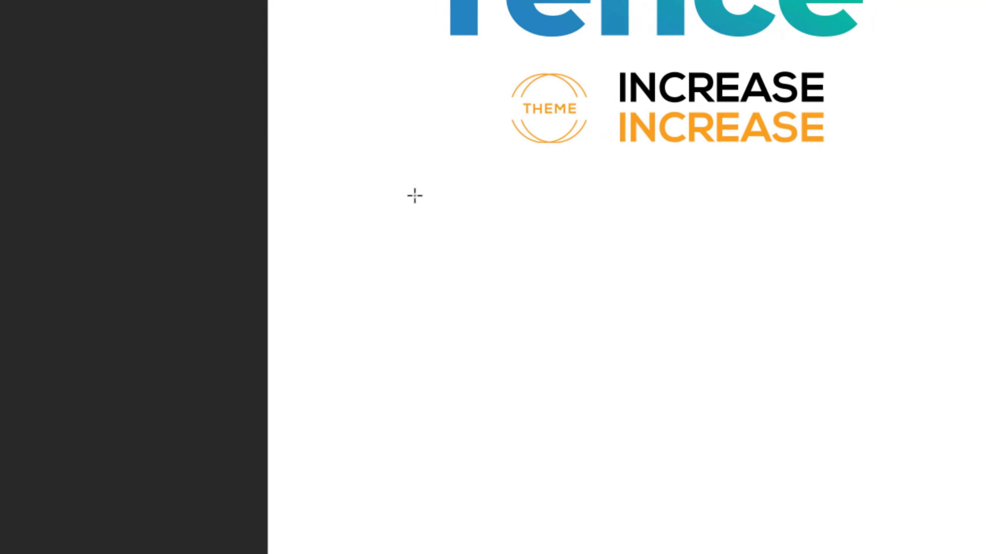
{"action": "left_click_drag", "start_coordinate": [403, 203], "coordinate": [468, 289]}
{"action": "left_click_drag", "start_coordinate": [302, 328], "coordinate": [335, 357]}
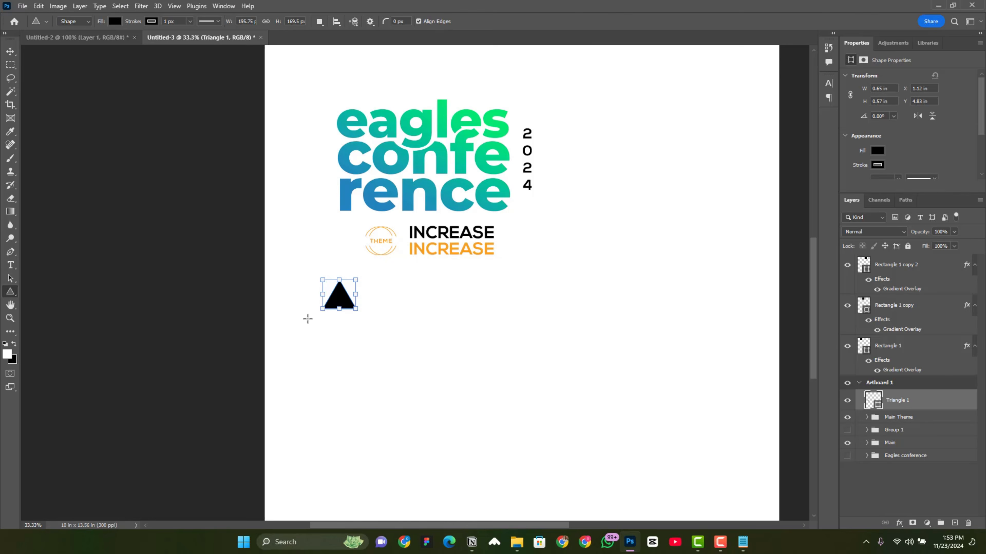
- Enlarge the triangle to about 0.92 by 0.8 in and remove its stroke
{"action": "key", "text": "v"}
{"action": "key", "text": "ctrl+minus"}
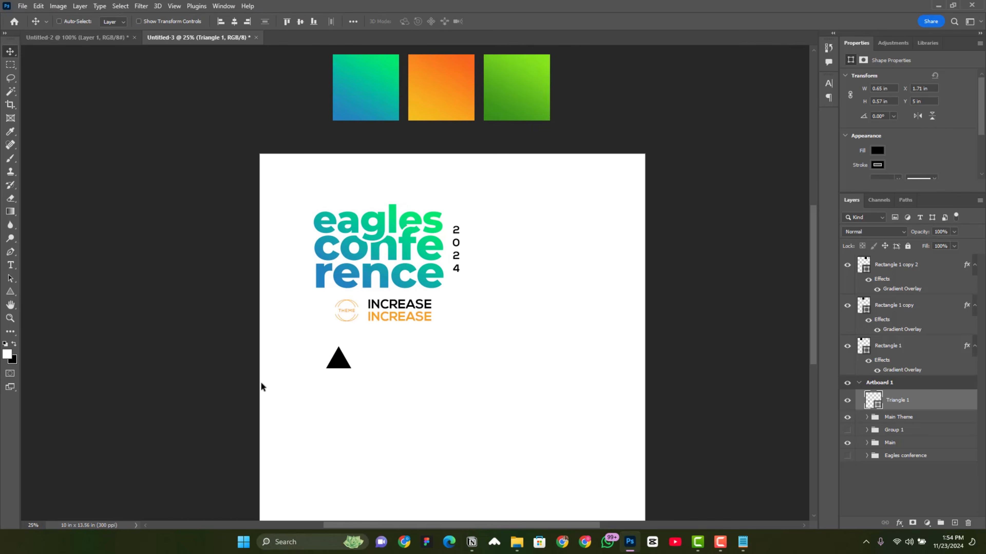
{"action": "key", "text": "ctrl+t"}
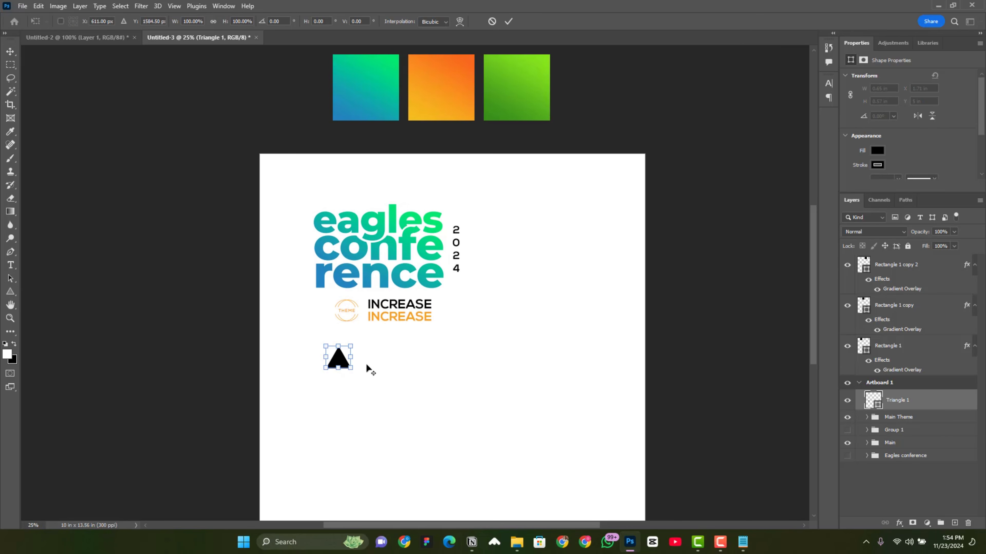
{"action": "left_click_drag", "start_coordinate": [351, 369], "coordinate": [354, 369]}
{"action": "key", "text": "Return"}
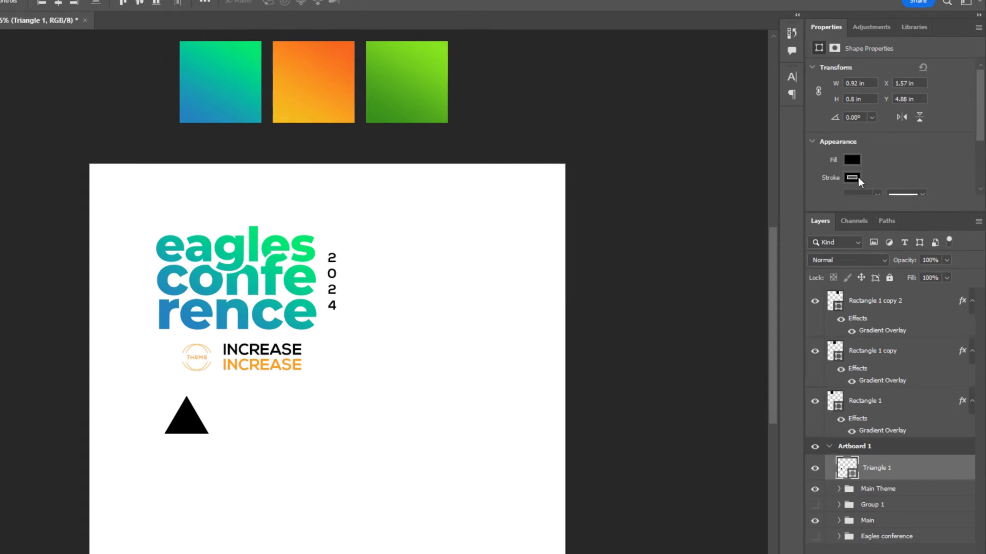
{"action": "left_click", "coordinate": [878, 165]}
{"action": "left_click", "coordinate": [750, 237]}
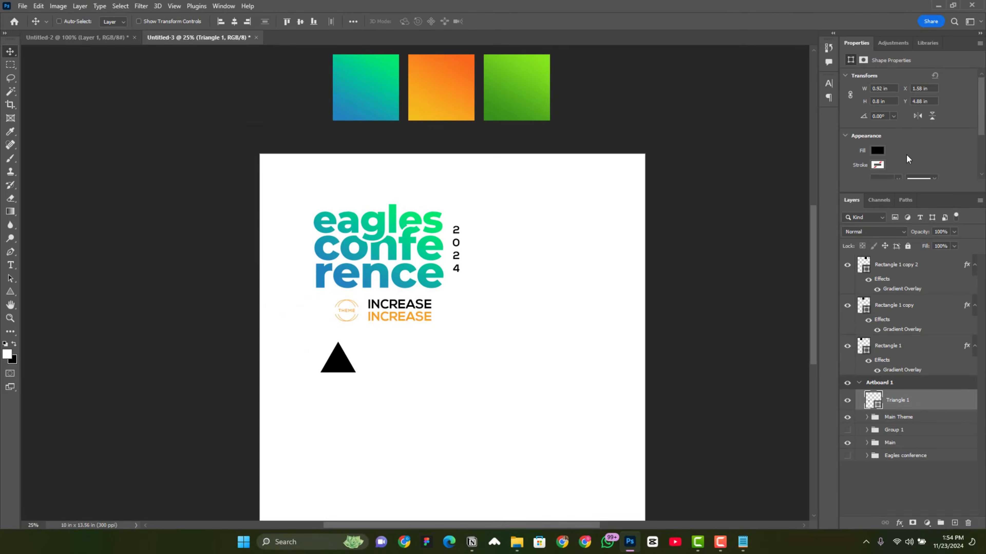
- Copy the layer style of the blue-green gradient swatch onto the triangle
{"action": "right_click", "coordinate": [334, 80]}
{"action": "left_click", "coordinate": [363, 87]}
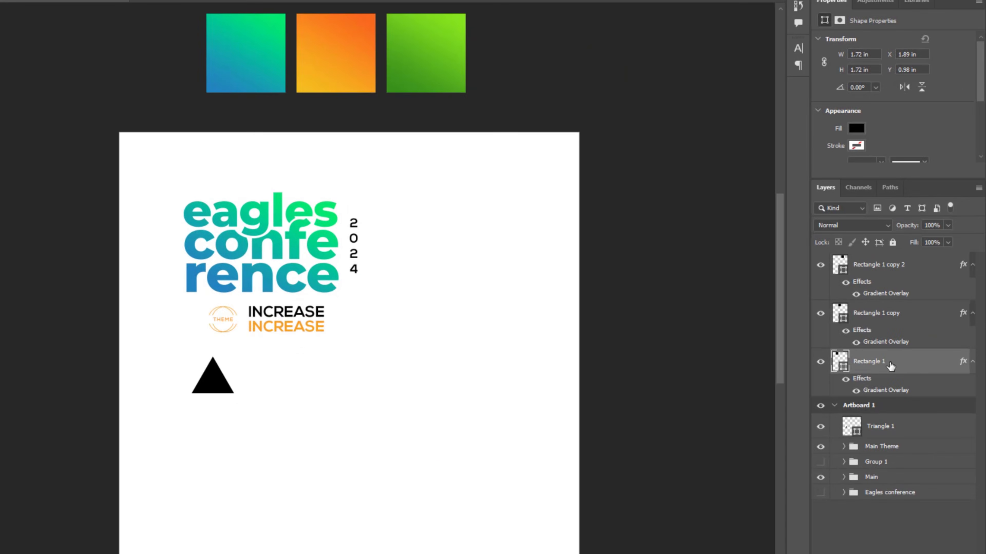
{"action": "right_click", "coordinate": [893, 368]}
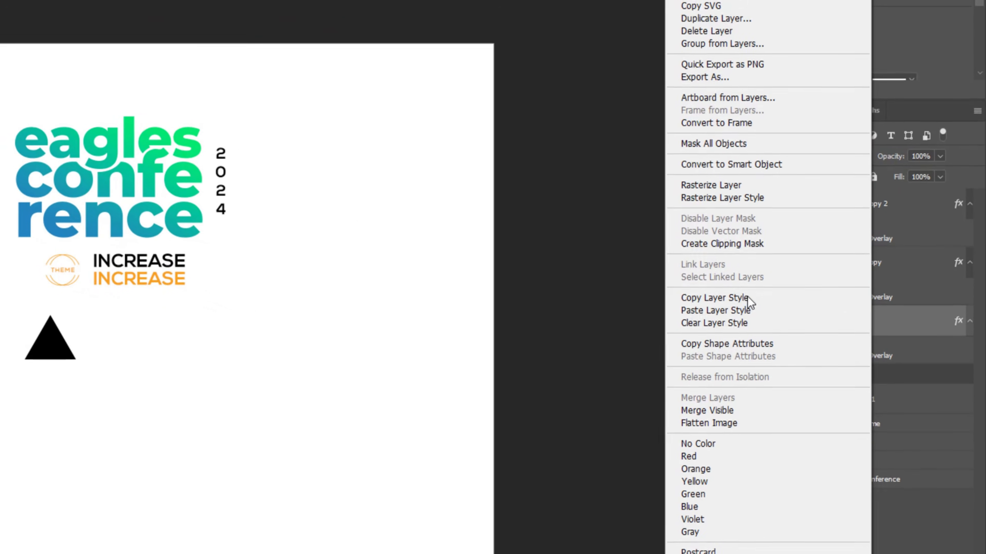
{"action": "left_click", "coordinate": [744, 297]}
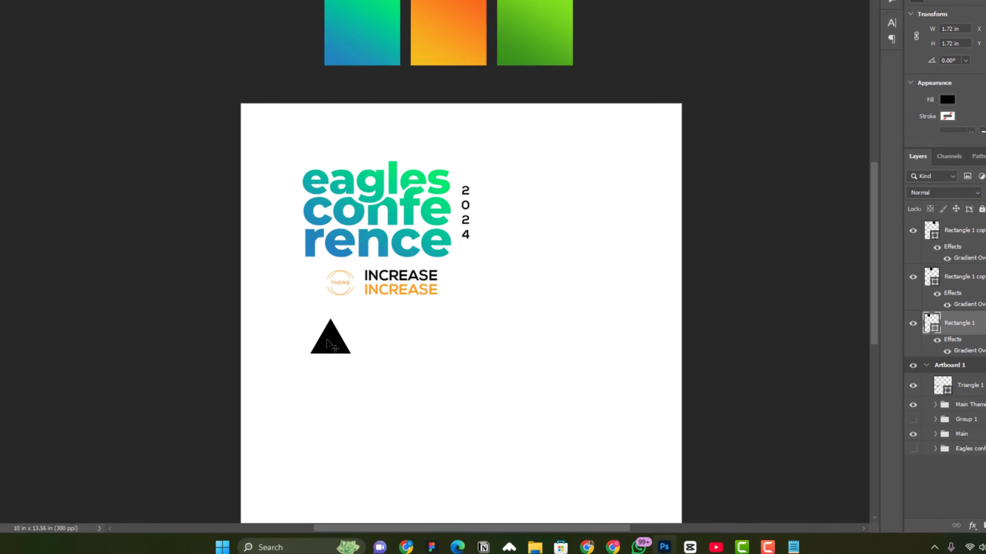
{"action": "right_click", "coordinate": [335, 361]}
{"action": "left_click", "coordinate": [361, 316]}
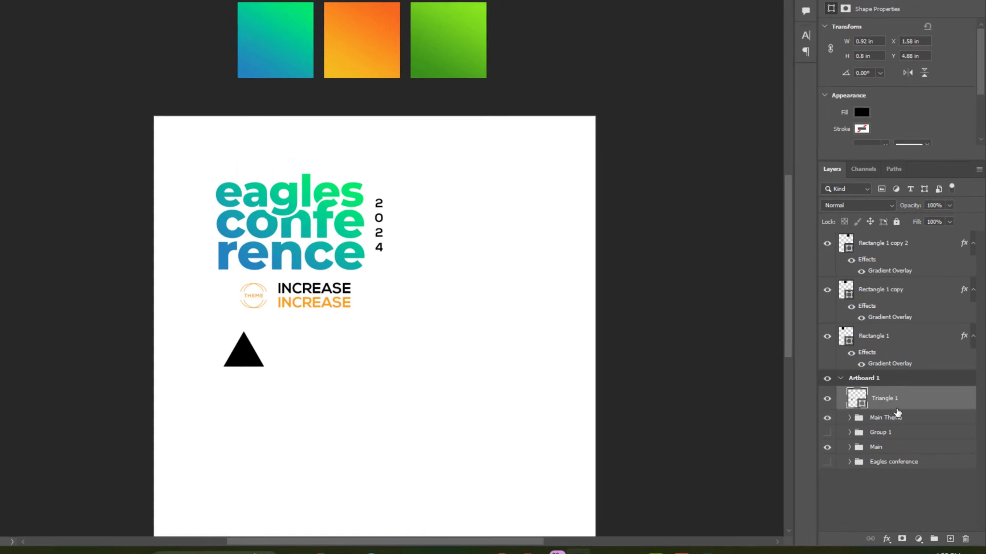
{"action": "right_click", "coordinate": [897, 404]}
{"action": "left_click", "coordinate": [780, 330]}
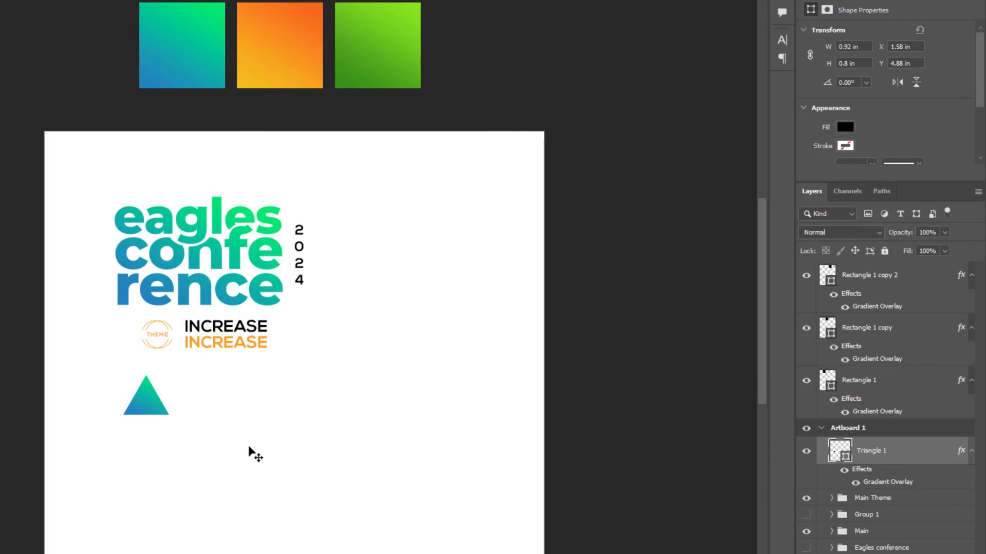
- Duplicate the triangle to its left, flip the copy vertically and fit it closely beside the original
{"action": "mouse_move", "coordinate": [150, 413]}
{"action": "left_mouse_down"}
{"action": "mouse_move", "coordinate": [188, 418]}
{"action": "mouse_move", "coordinate": [141, 409]}
{"action": "left_mouse_up"}
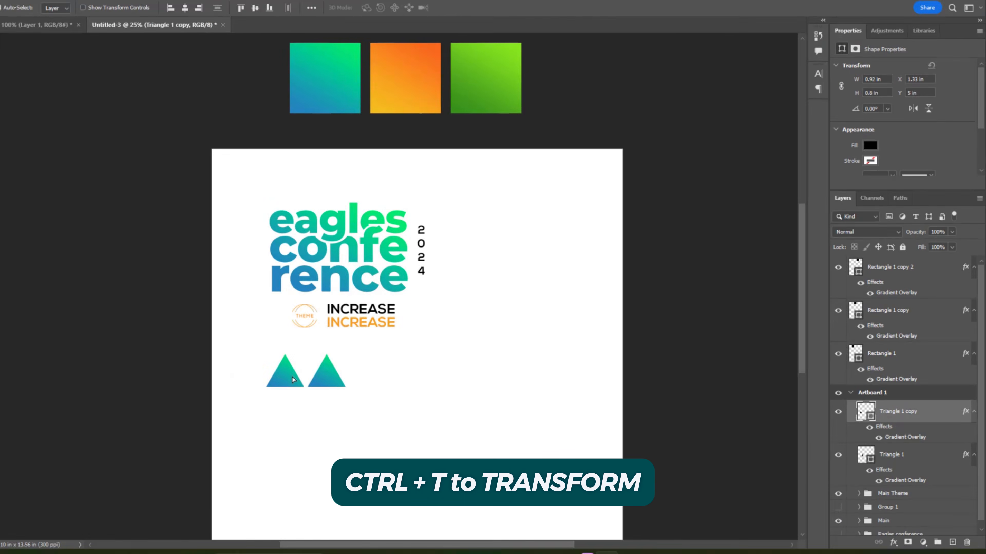
{"action": "key", "text": "ctrl+t"}
{"action": "right_click", "coordinate": [142, 409]}
{"action": "left_click", "coordinate": [361, 361]}
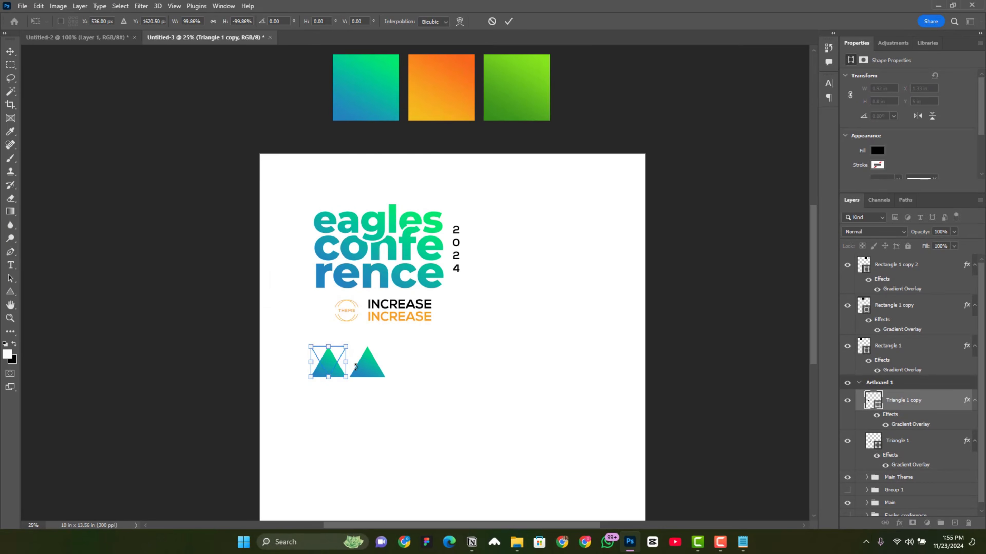
{"action": "key", "text": "Return"}
{"action": "left_click_drag", "start_coordinate": [338, 366], "coordinate": [343, 365]}
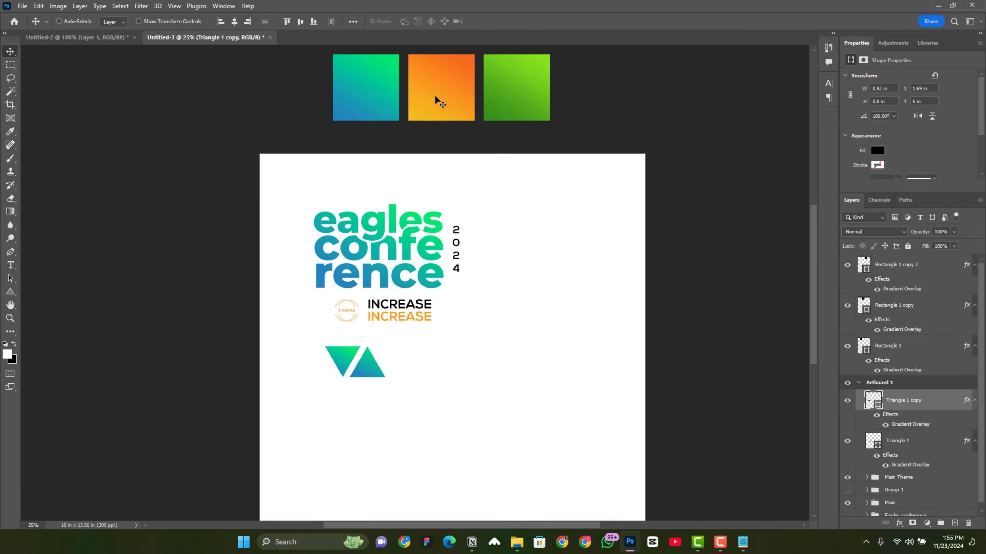
- Copy the layer style of the orange gradient swatch onto the inverted triangle
{"action": "right_click", "coordinate": [437, 100]}
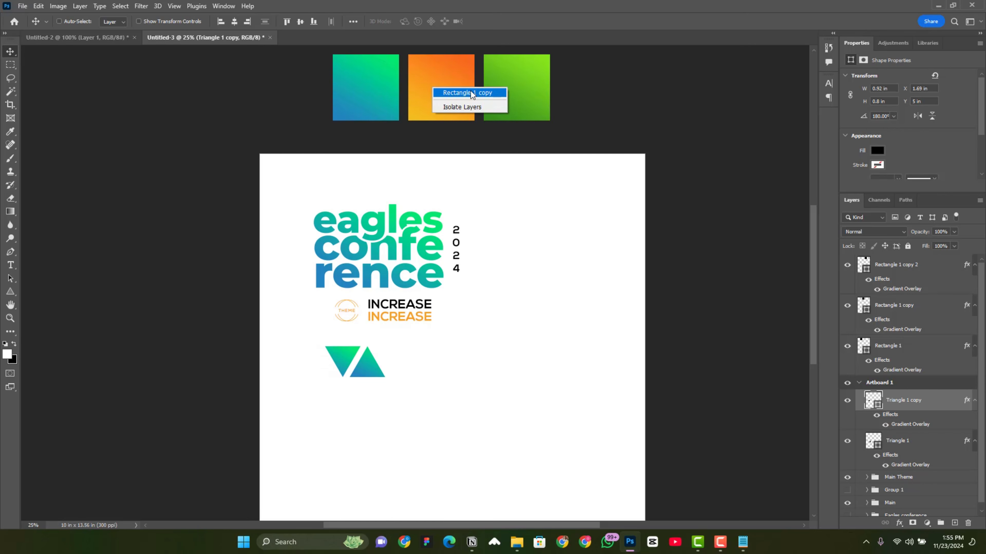
{"action": "left_click", "coordinate": [471, 103]}
{"action": "right_click", "coordinate": [910, 307]}
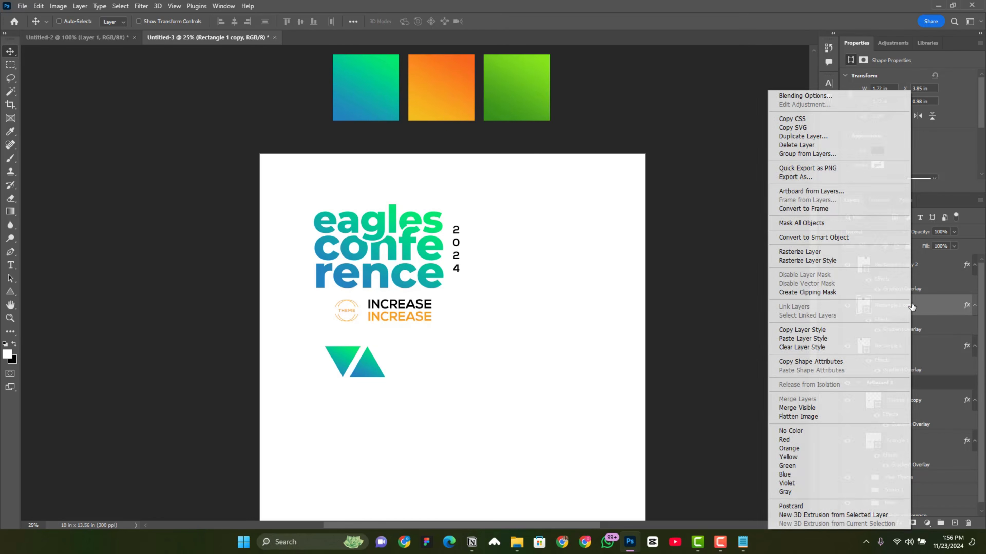
{"action": "left_click", "coordinate": [926, 308]}
{"action": "right_click", "coordinate": [926, 308]}
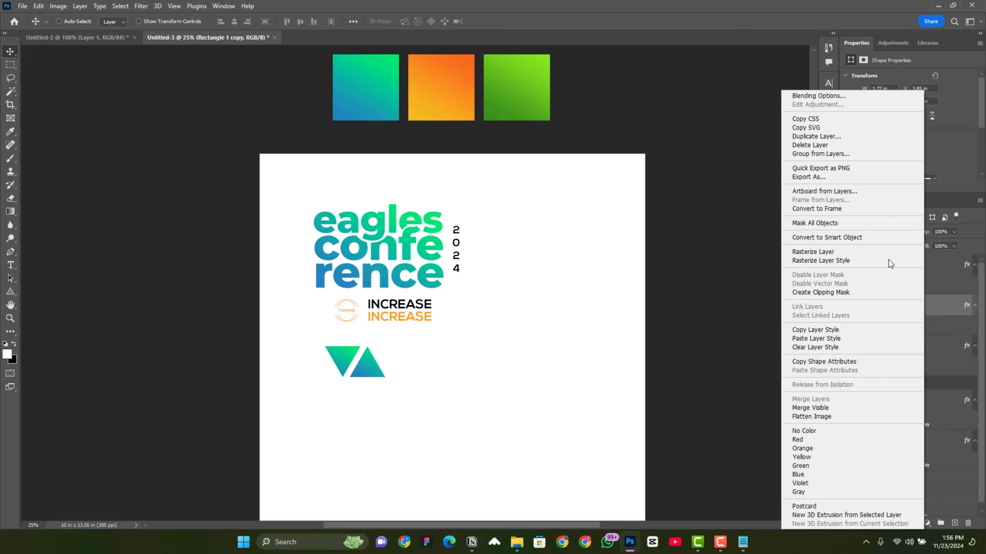
{"action": "left_click", "coordinate": [826, 331]}
{"action": "right_click", "coordinate": [346, 351]}
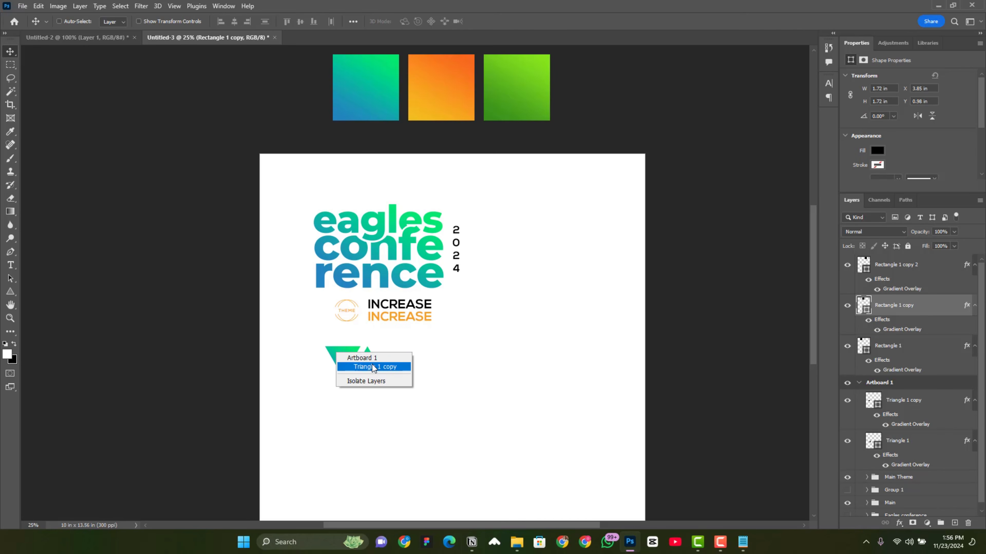
{"action": "left_click", "coordinate": [373, 367]}
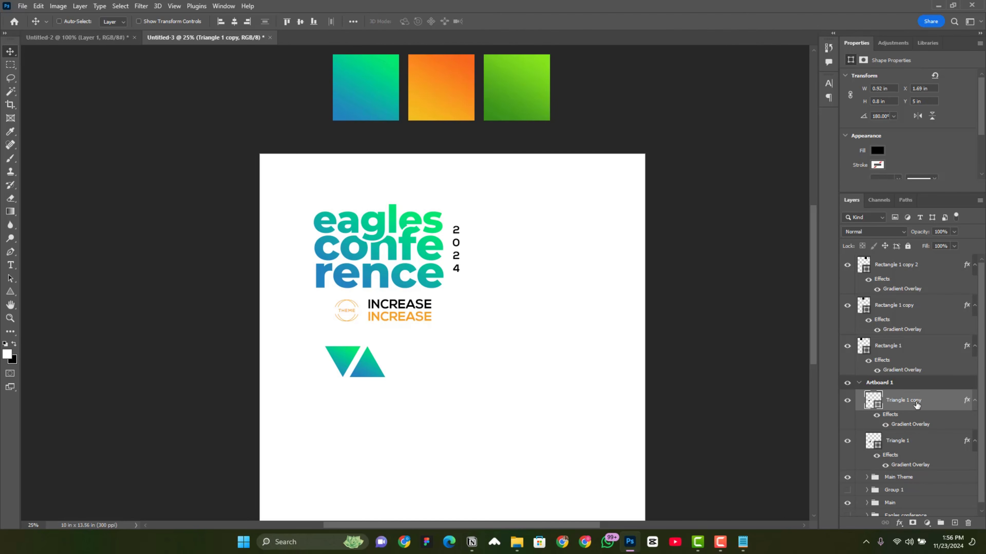
{"action": "right_click", "coordinate": [916, 406]}
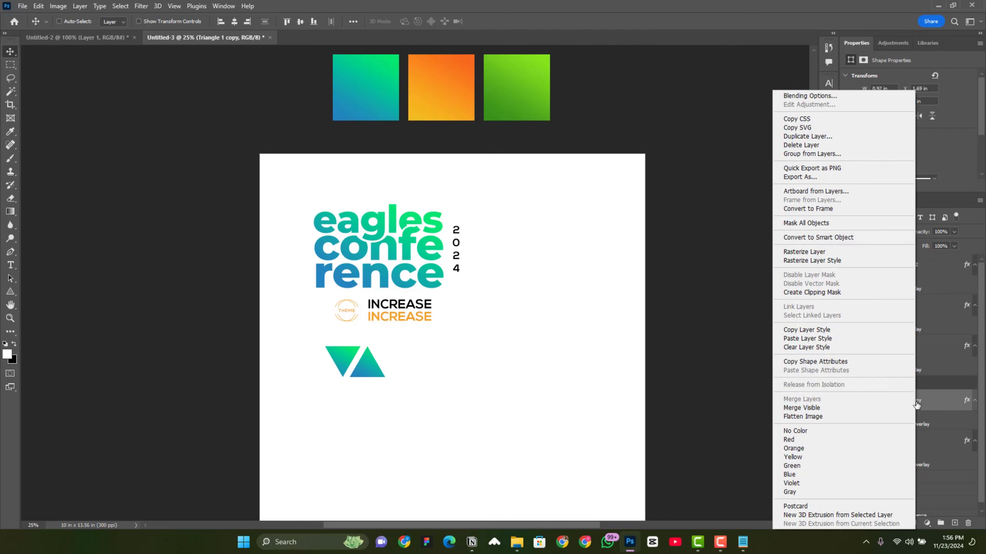
{"action": "left_click", "coordinate": [815, 338]}
- Move both triangles together about 0.35 in to the right
{"action": "left_click", "coordinate": [918, 444], "text": "ctrl"}
{"action": "left_click_drag", "start_coordinate": [441, 336], "coordinate": [454, 335]}
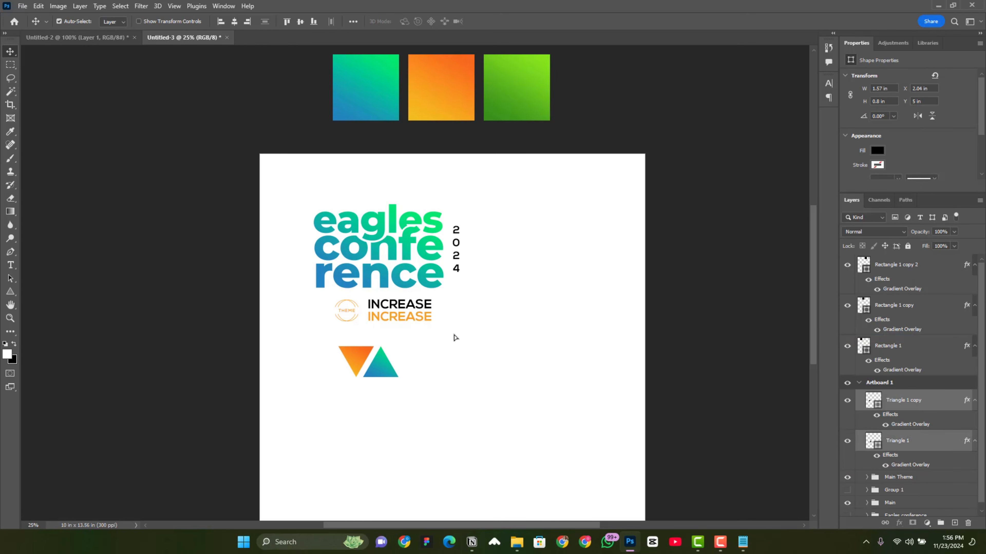
- Group the two triangles and name the group Triangles
{"action": "key", "text": "ctrl+g"}
{"action": "double_click", "coordinate": [901, 400]}
{"action": "type", "text": "ReTriangles"}
{"action": "key", "text": "Return"}
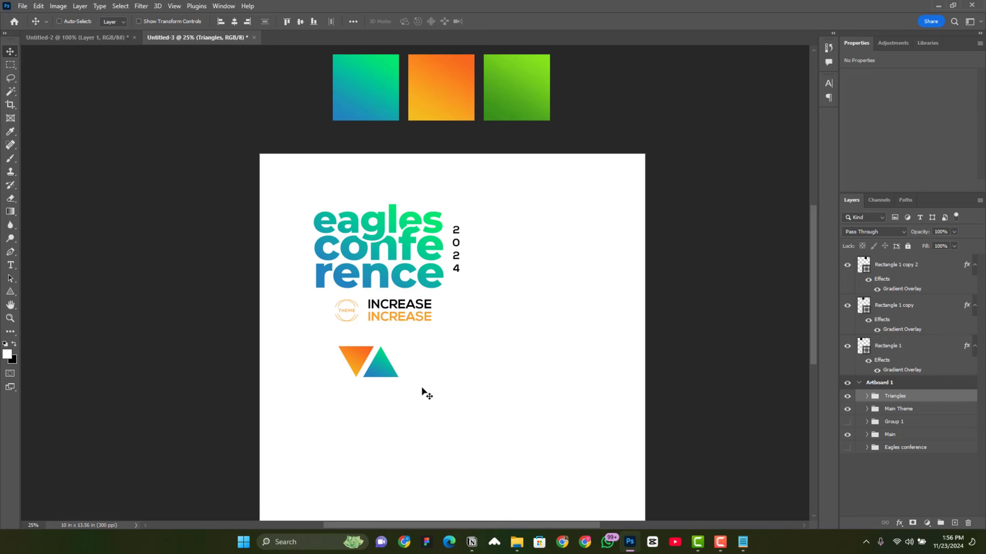
- Narrow the gap between the two triangles, and position the Triangles group closely beneath the THEME badge
{"action": "key", "text": "shift+Right"}
{"action": "key", "text": "shift+Right"}
{"action": "key", "text": "shift+Right"}
{"action": "key", "text": "shift+Right"}
{"action": "left_click", "coordinate": [387, 368], "text": "ctrl"}
{"action": "key", "text": "shift+Left"}
{"action": "key", "text": "shift+Left"}
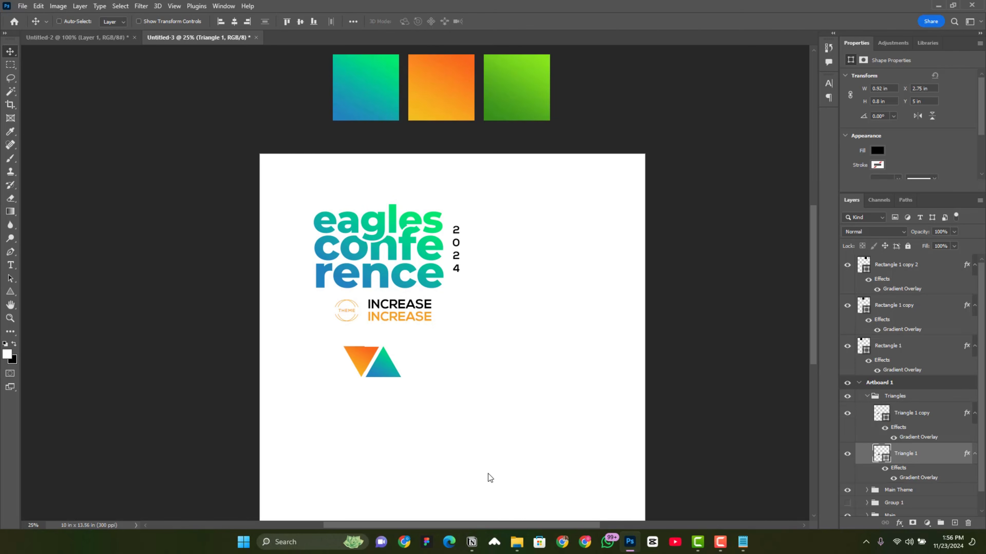
{"action": "right_click", "coordinate": [384, 364]}
{"action": "left_click", "coordinate": [401, 373]}
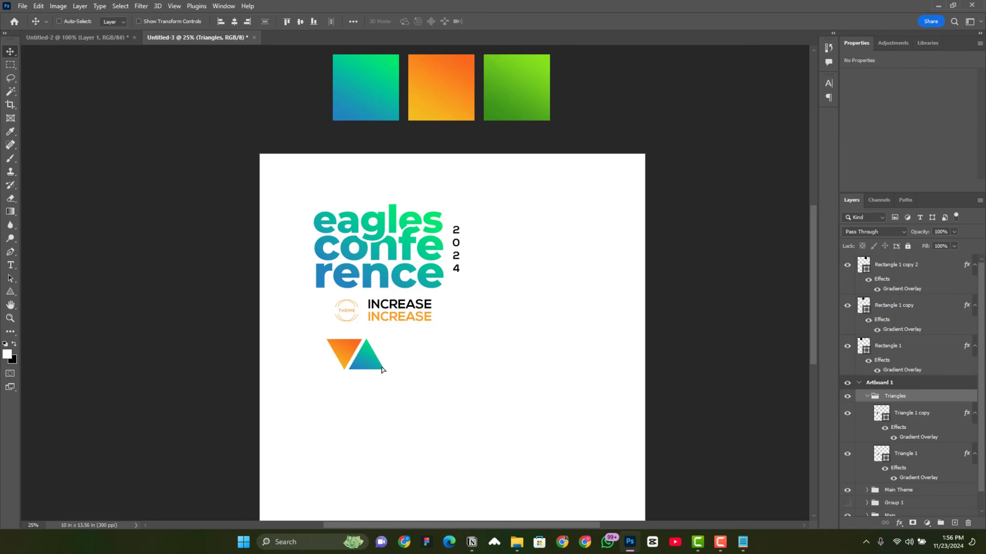
- Duplicate the orange INCREASE text and place the copy in the empty space below the triangles
{"action": "key", "text": "ctrl+minus"}
{"action": "right_click", "coordinate": [408, 294]}
{"action": "left_click", "coordinate": [455, 314]}
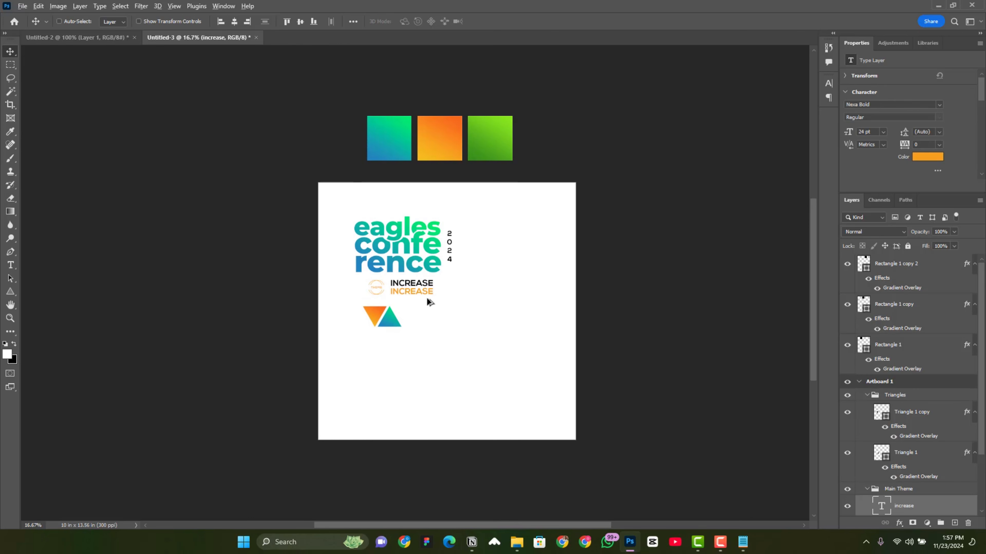
{"action": "left_click_drag", "start_coordinate": [426, 297], "coordinate": [430, 359], "text": "alt"}
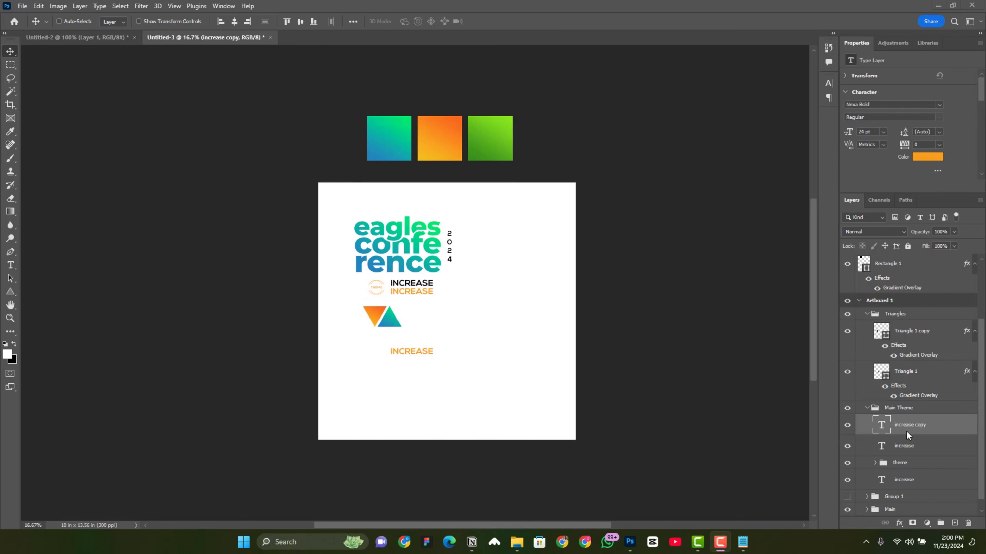
{"action": "key", "text": "ctrl+plus"}
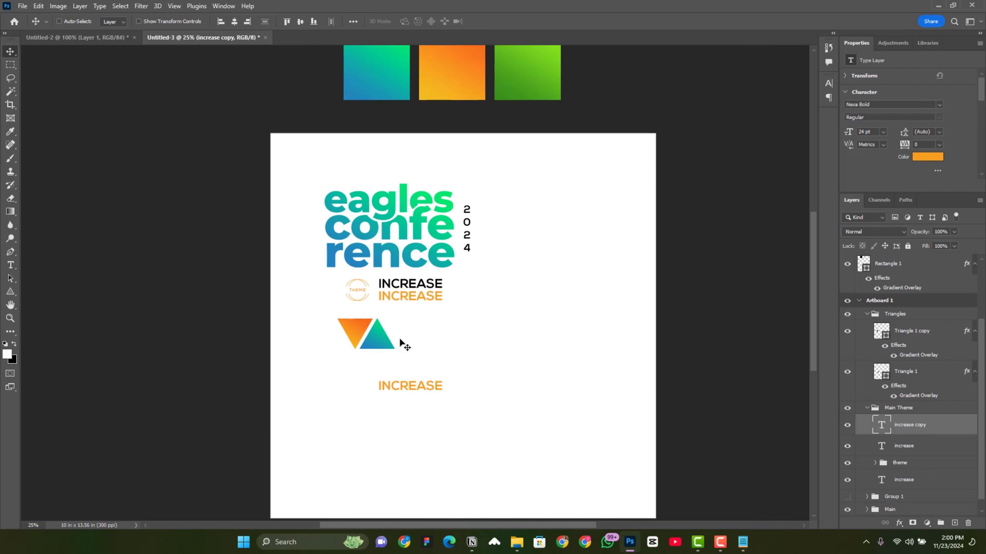
{"action": "scroll", "coordinate": [408, 326], "scroll_direction": "down", "scroll_amount": 2}
{"action": "right_click", "coordinate": [418, 313]}
{"action": "left_click", "coordinate": [431, 335]}
{"action": "left_click_drag", "start_coordinate": [419, 311], "coordinate": [407, 313]}
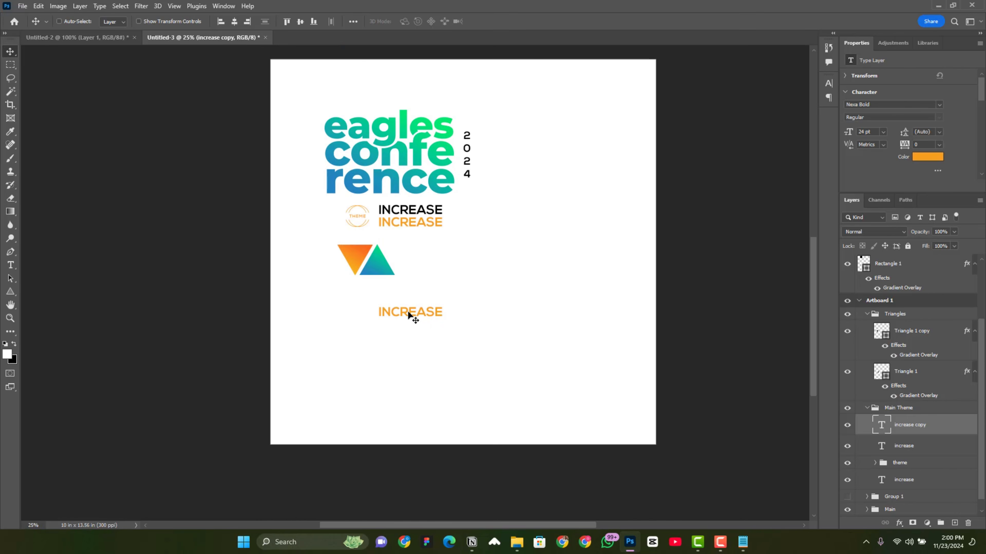
- Copy "Mon. 3rd" from the Notepad notes and replace the duplicated INCREASE text with it
{"action": "left_click", "coordinate": [742, 540]}
{"action": "left_click_drag", "start_coordinate": [690, 124], "coordinate": [647, 124]}
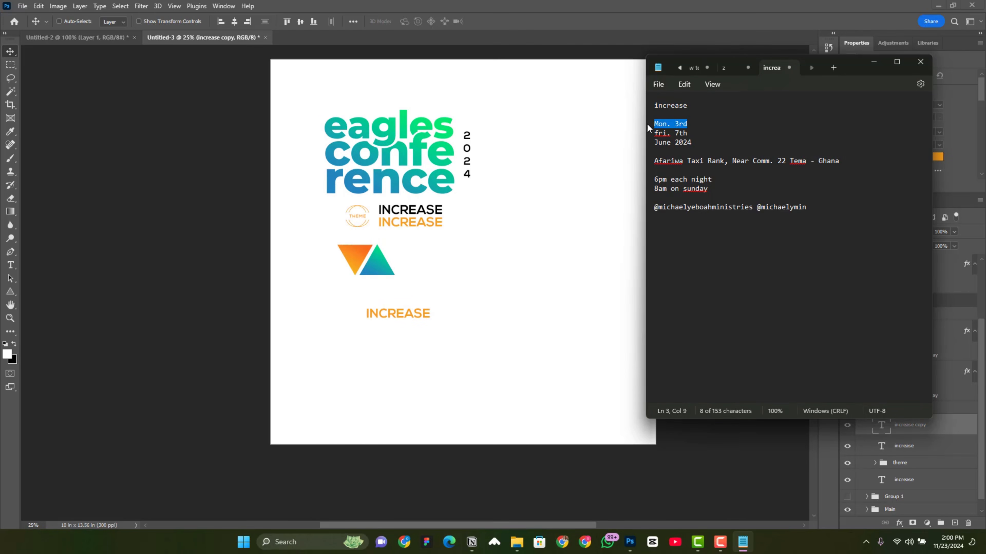
{"action": "left_click", "coordinate": [432, 268]}
{"action": "key", "text": "t"}
{"action": "double_click", "coordinate": [412, 312]}
{"action": "key", "text": "ctrl+v"}
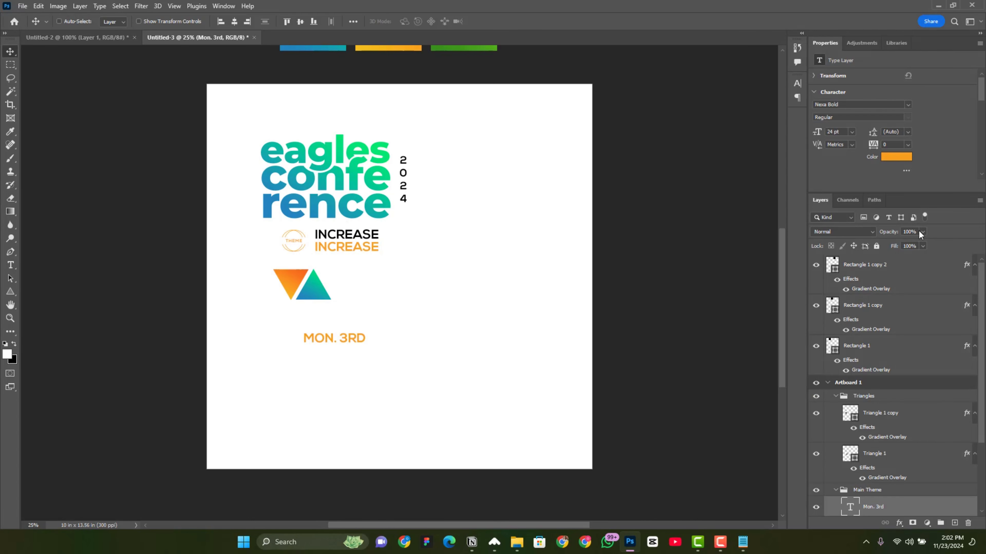
- Set the Mon. 3rd text to Bebas Neue Regular at 30 pt in a near-black color
{"action": "left_click", "coordinate": [856, 104]}
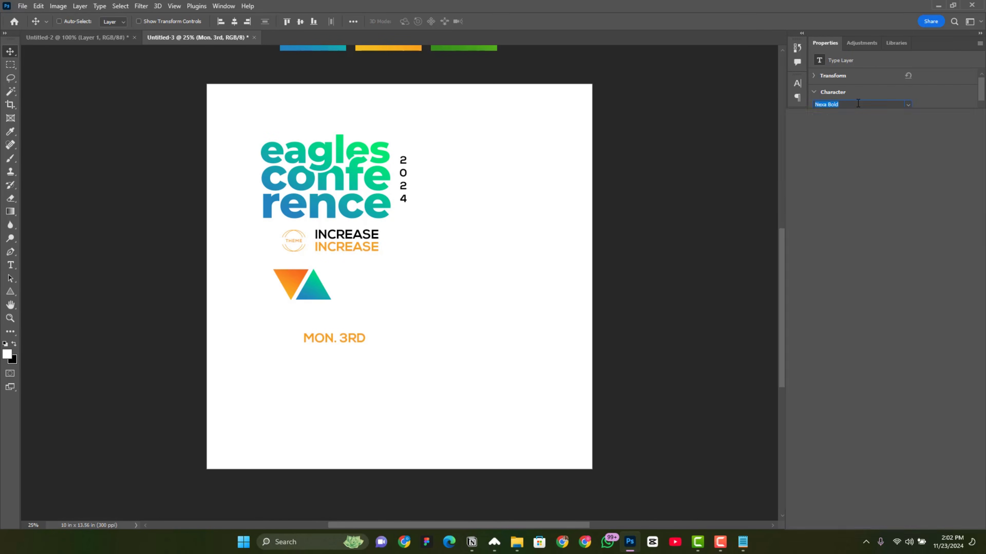
{"action": "type", "text": "bebas Neue"}
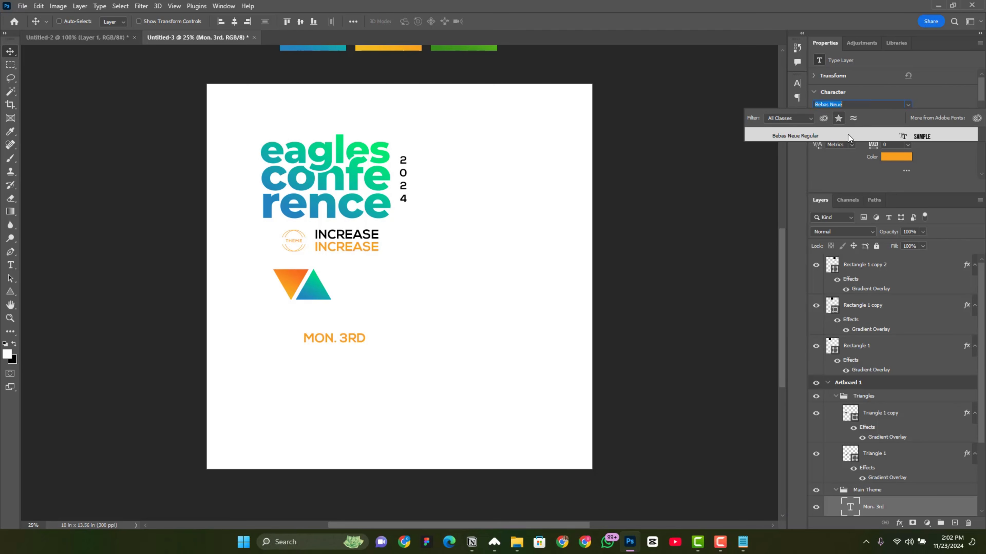
{"action": "left_click", "coordinate": [848, 134]}
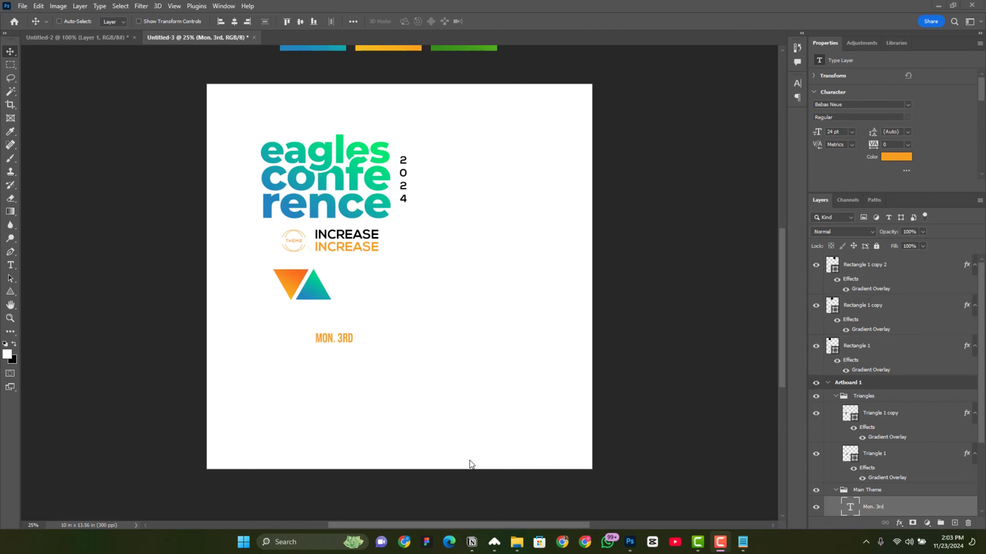
{"action": "scroll", "coordinate": [348, 342], "scroll_direction": "up", "scroll_amount": 1}
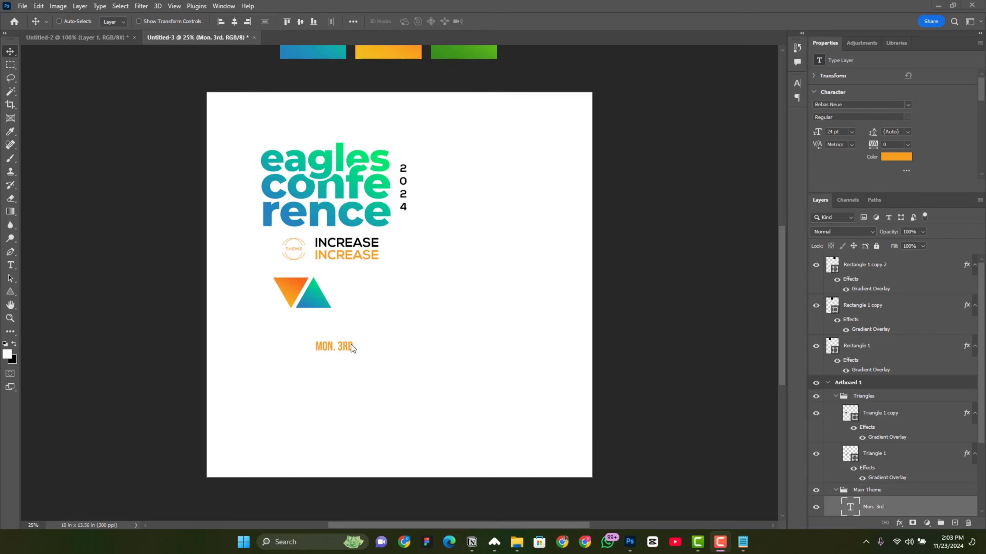
{"action": "left_click", "coordinate": [851, 132]}
{"action": "left_click", "coordinate": [841, 231]}
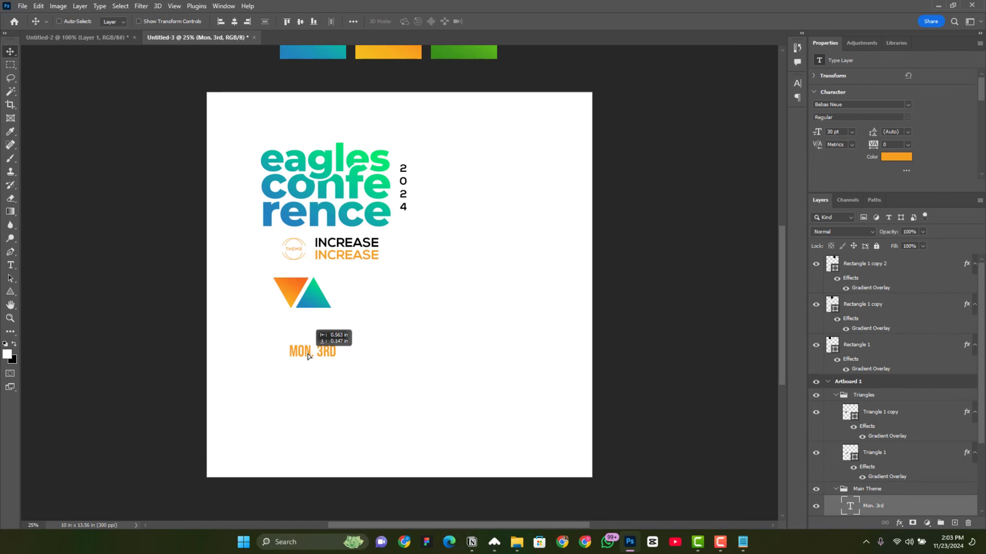
{"action": "left_click", "coordinate": [897, 158]}
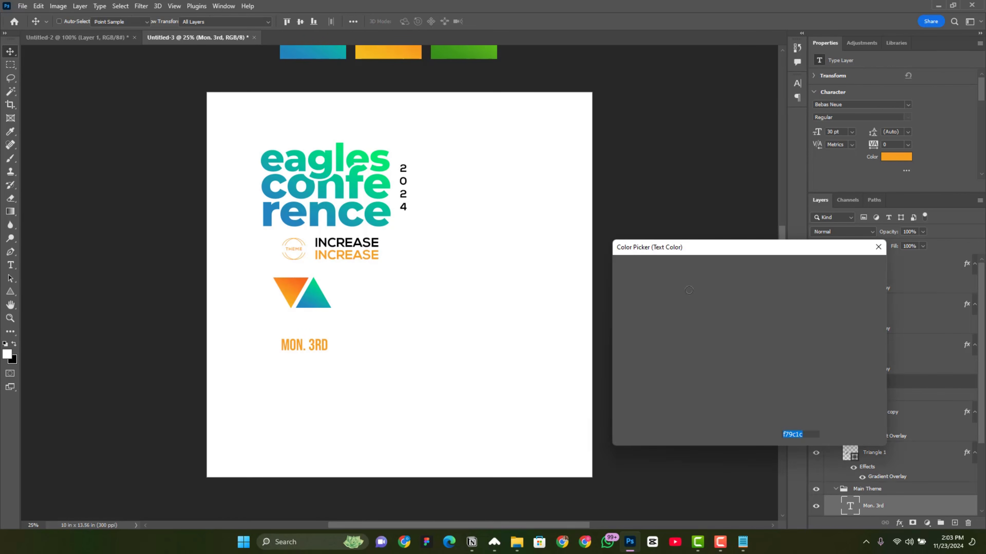
{"action": "mouse_move", "coordinate": [625, 326]}
{"action": "left_mouse_down"}
{"action": "mouse_move", "coordinate": [630, 352]}
{"action": "mouse_move", "coordinate": [604, 382]}
{"action": "left_mouse_up"}
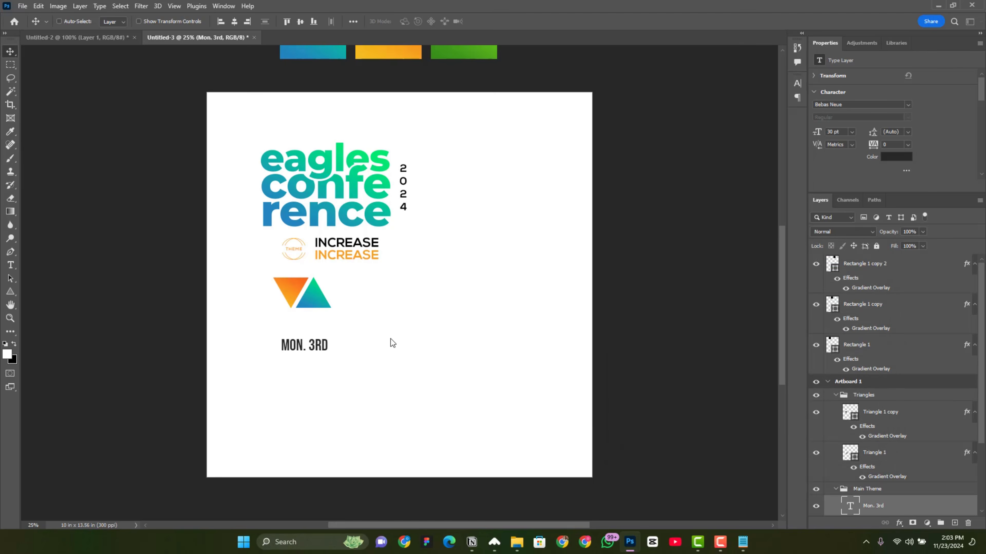
- Duplicate the Mon. 3rd line directly beneath itself and replace the copy's text with "fri. 7th" from the notes
{"action": "scroll", "coordinate": [349, 344], "scroll_direction": "down", "scroll_amount": 3}
{"action": "left_click_drag", "start_coordinate": [312, 347], "coordinate": [305, 339]}
{"action": "left_click_drag", "start_coordinate": [302, 257], "coordinate": [302, 274]}
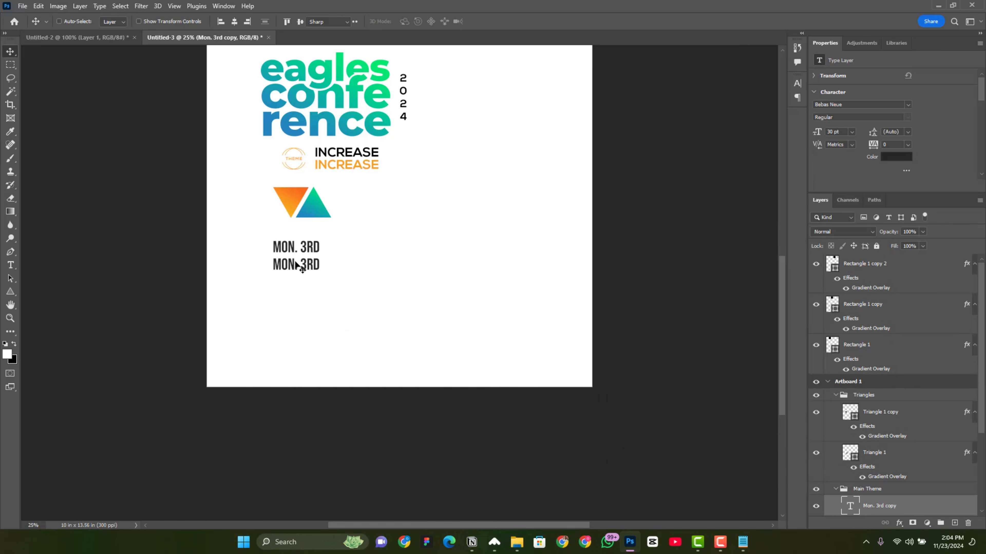
{"action": "double_click", "coordinate": [296, 263]}
{"action": "key", "text": "alt+Tab"}
{"action": "left_click_drag", "start_coordinate": [687, 133], "coordinate": [642, 134]}
{"action": "key", "text": "alt+Tab"}
{"action": "type", "text": "fri. 7th"}
{"action": "key", "text": "ctrl+Return"}
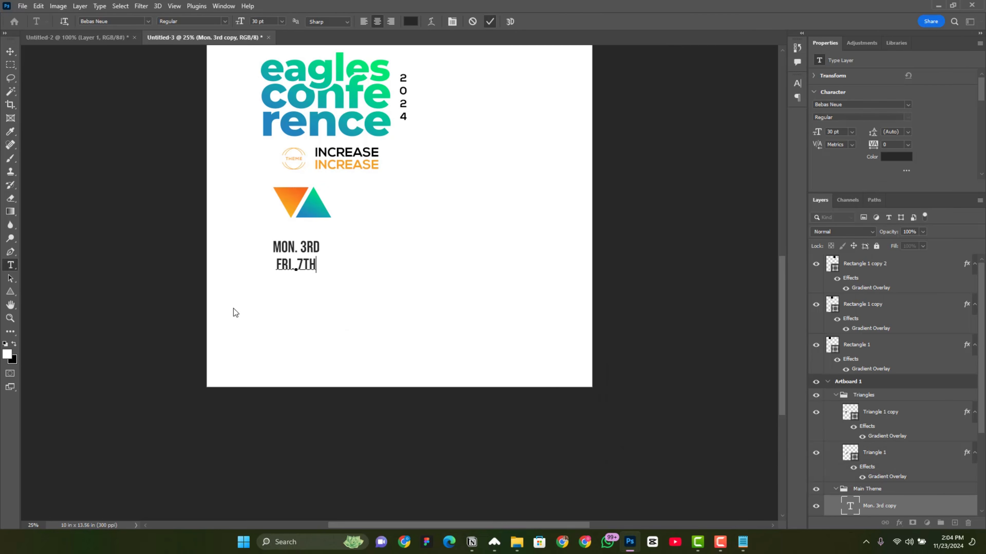
- Duplicate the Fri. 7th line beneath itself and replace the copy's text with "June 2024" from the notes
{"action": "left_click_drag", "start_coordinate": [296, 264], "coordinate": [296, 282]}
{"action": "double_click", "coordinate": [295, 283]}
{"action": "key", "text": "alt+Tab"}
{"action": "left_click_drag", "start_coordinate": [656, 155], "coordinate": [655, 151]}
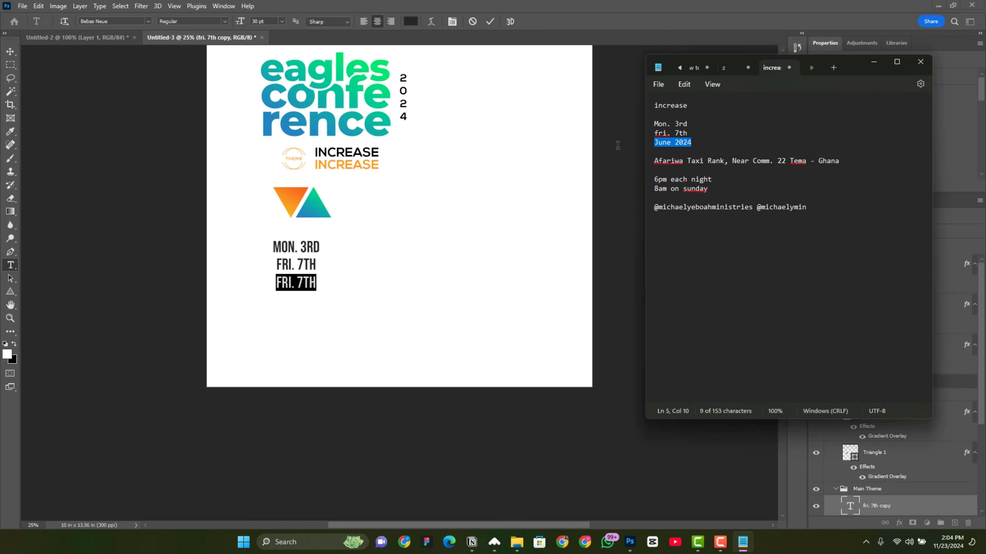
{"action": "key", "text": "alt+Tab"}
{"action": "type", "text": "v"}
{"action": "key", "text": "ctrl+Return"}
{"action": "double_click", "coordinate": [297, 279]}
{"action": "type", "text": "JUNE 2024"}
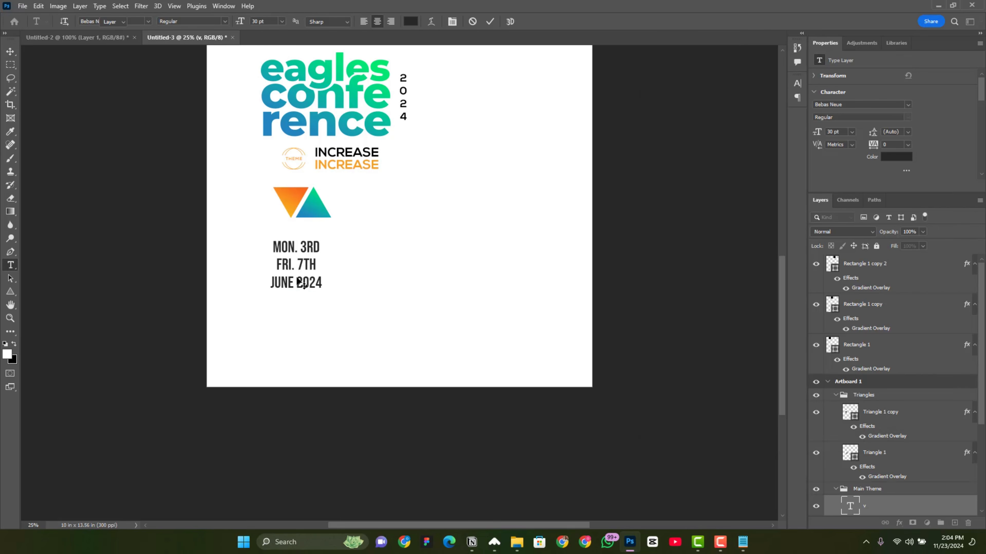
{"action": "key", "text": "ctrl+Return"}
- Duplicate the June 2024 line below itself and replace the copy's text with the venue address from the notes
{"action": "right_click", "coordinate": [297, 282]}
{"action": "left_click", "coordinate": [307, 297]}
{"action": "right_click", "coordinate": [291, 283]}
{"action": "left_click", "coordinate": [309, 305]}
{"action": "left_click_drag", "start_coordinate": [299, 281], "coordinate": [298, 303]}
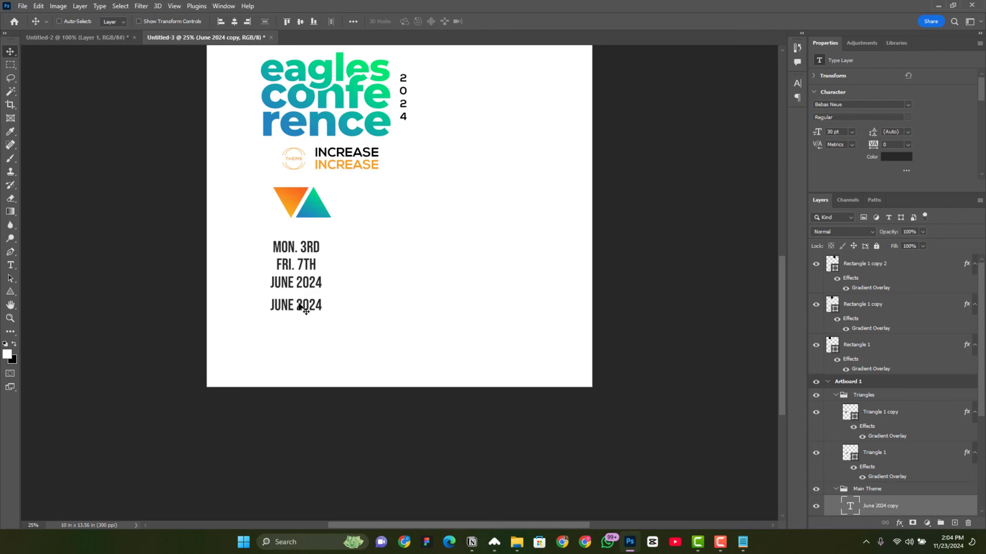
{"action": "double_click", "coordinate": [301, 306]}
{"action": "key", "text": "alt+Tab"}
{"action": "left_click_drag", "start_coordinate": [845, 161], "coordinate": [653, 162]}
{"action": "key", "text": "ctrl+c"}
{"action": "key", "text": "alt+Tab"}
{"action": "key", "text": "ctrl+v"}
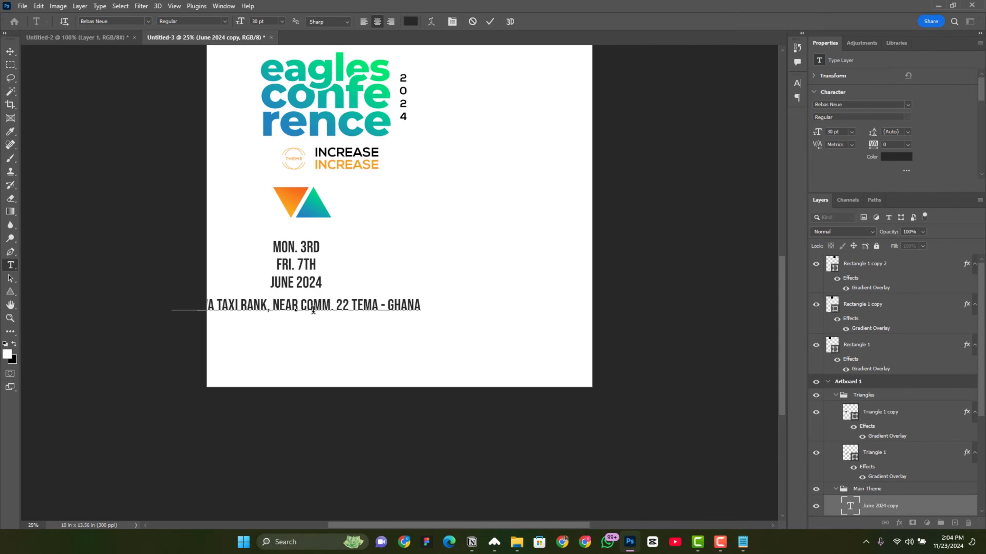
{"action": "key", "text": "ctrl+Return"}
- Move the venue text toward the artboard's middle and break it into four lines
{"action": "left_click_drag", "start_coordinate": [315, 307], "coordinate": [379, 310]}
{"action": "double_click", "coordinate": [281, 310]}
{"action": "key", "text": "Return"}
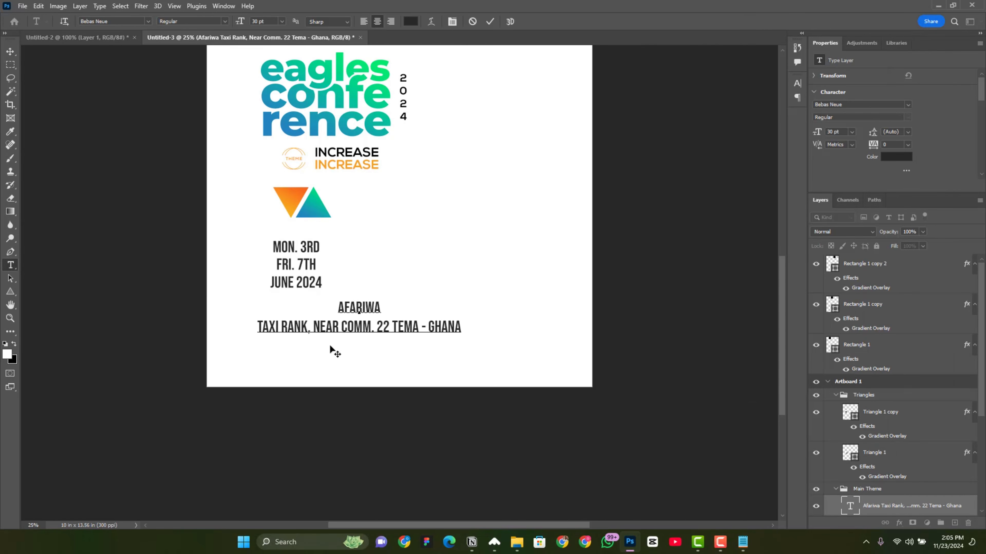
{"action": "key", "text": "Return"}
{"action": "left_click", "coordinate": [368, 347]}
{"action": "key", "text": "Return"}
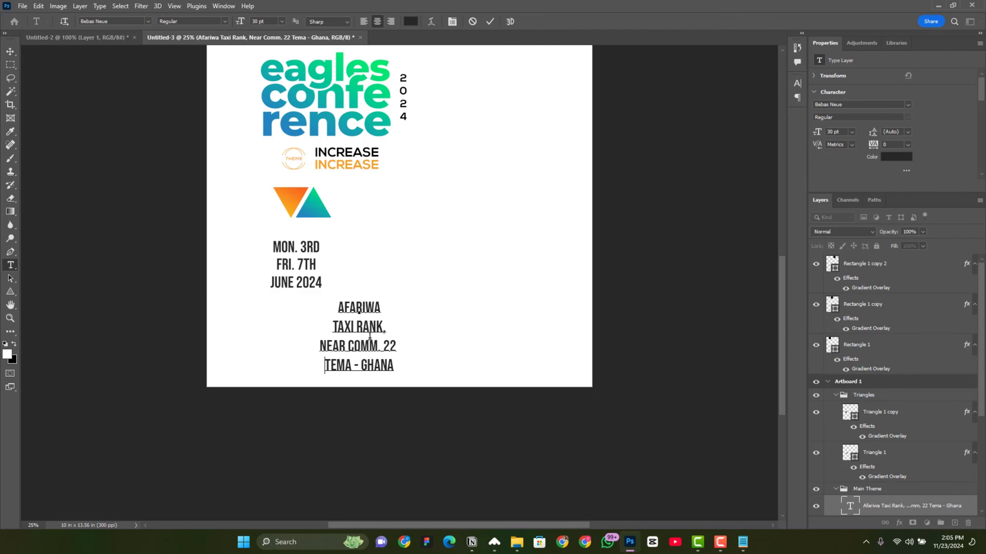
- Set the venue text's paragraph alignment to left
{"action": "left_click", "coordinate": [797, 84]}
{"action": "left_click", "coordinate": [726, 79]}
{"action": "left_click", "coordinate": [688, 98]}
{"action": "key", "text": "v"}
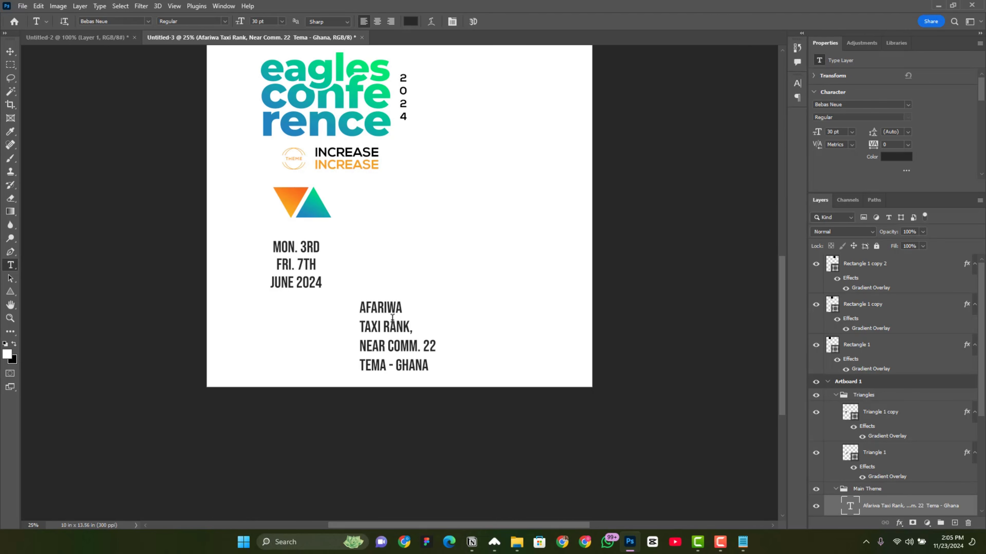
- Set the venue text's leading to 30 pt and position it beneath the June 2024 line
{"action": "left_click_drag", "start_coordinate": [392, 325], "coordinate": [226, 306]}
{"action": "left_click_drag", "start_coordinate": [872, 135], "coordinate": [868, 135]}
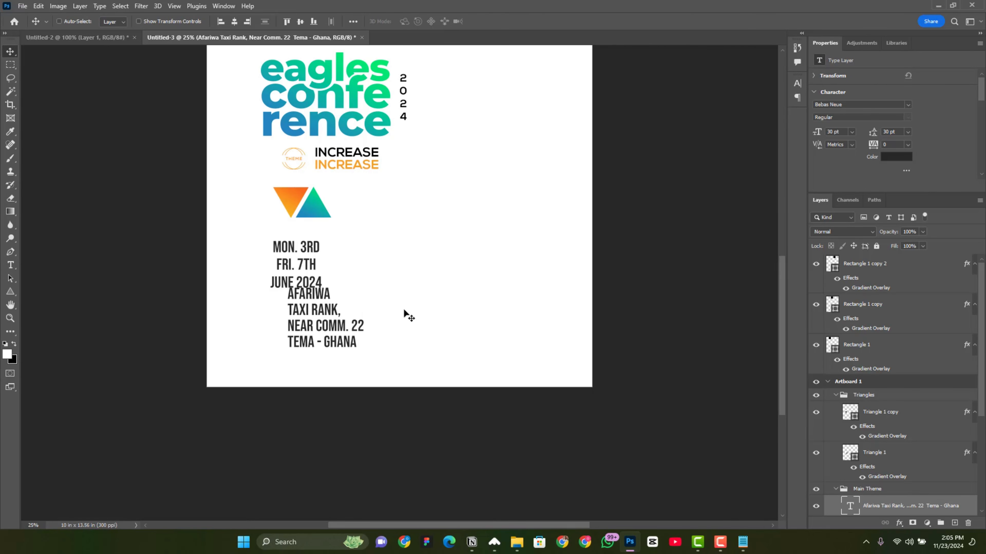
{"action": "left_click_drag", "start_coordinate": [404, 312], "coordinate": [386, 322]}
- Align the left edges of the three date lines and the venue text, and move the block closer beneath the triangles
{"action": "left_click", "coordinate": [308, 287], "text": "ctrl"}
{"action": "scroll", "coordinate": [915, 455], "scroll_direction": "down", "scroll_amount": 4}
{"action": "left_click", "coordinate": [889, 416], "text": "shift"}
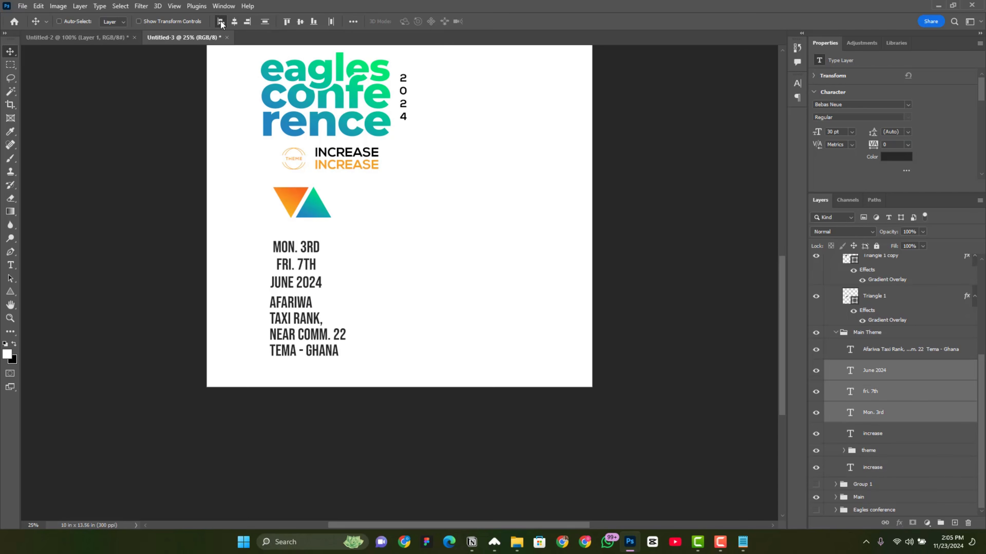
{"action": "left_click", "coordinate": [897, 349]}
{"action": "left_click", "coordinate": [890, 413], "text": "shift"}
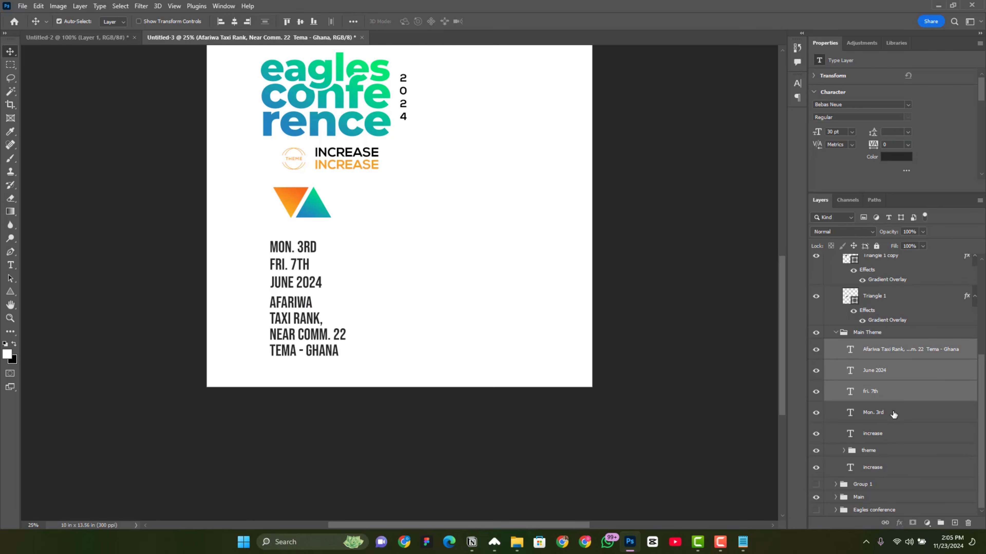
{"action": "left_click", "coordinate": [220, 22]}
{"action": "mouse_move", "coordinate": [304, 299]}
{"action": "left_mouse_down"}
{"action": "mouse_move", "coordinate": [310, 275]}
{"action": "mouse_move", "coordinate": [307, 288]}
{"action": "left_mouse_up"}
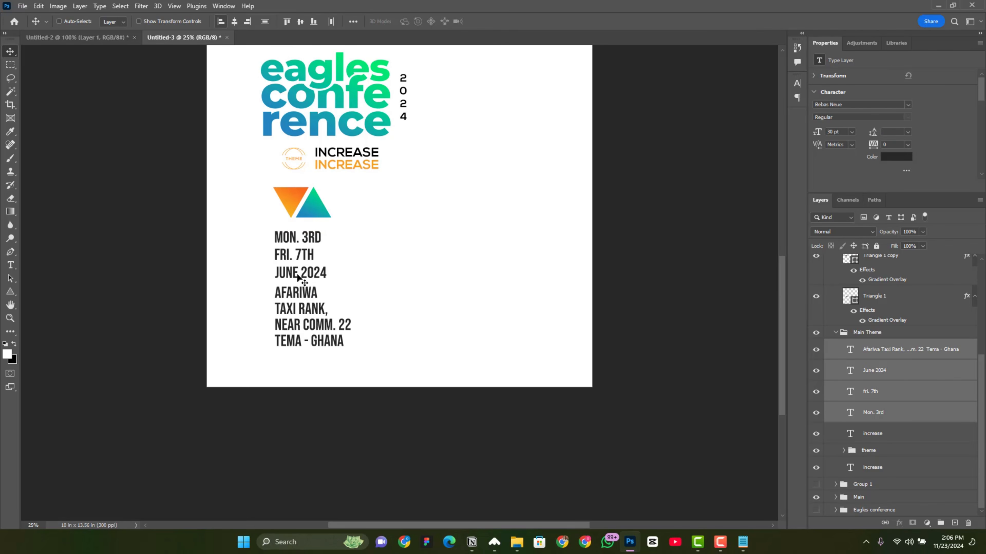
- Set the venue text's font size to 24 pt and its leading to 24 pt
{"action": "right_click", "coordinate": [296, 307]}
{"action": "left_click", "coordinate": [323, 330]}
{"action": "left_click", "coordinate": [817, 132]}
{"action": "type", "text": "24"}
{"action": "key", "text": "Tab"}
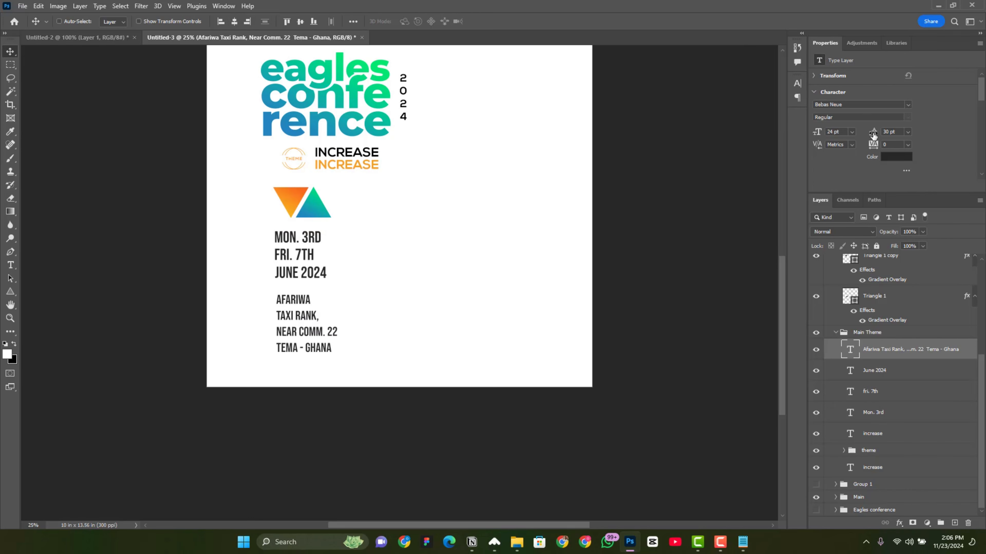
{"action": "type", "text": "26"}
{"action": "key", "text": "Return"}
{"action": "type", "text": "24"}
{"action": "key", "text": "Return"}
- Move the venue text closer to the dates, align their left edges, and shift all four text layers slightly right
{"action": "left_click_drag", "start_coordinate": [302, 341], "coordinate": [299, 336]}
{"action": "left_click", "coordinate": [892, 372], "text": "ctrl"}
{"action": "left_click", "coordinate": [892, 392], "text": "ctrl"}
{"action": "left_click", "coordinate": [892, 413], "text": "ctrl"}
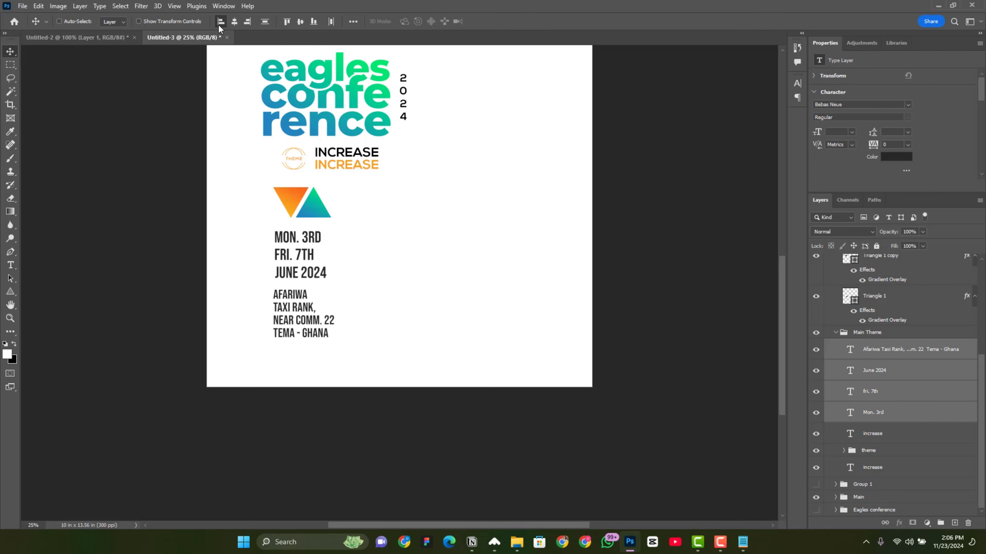
{"action": "left_click_drag", "start_coordinate": [312, 268], "coordinate": [321, 270]}
- Nudge the June 2024 line upward and distribute the three date lines evenly in the vertical direction
{"action": "right_click", "coordinate": [306, 296]}
{"action": "left_click", "coordinate": [362, 304]}
{"action": "key", "text": "shift+Up"}
{"action": "key", "text": "shift+Up"}
{"action": "key", "text": "shift+Up"}
{"action": "left_click", "coordinate": [899, 418], "text": "shift"}
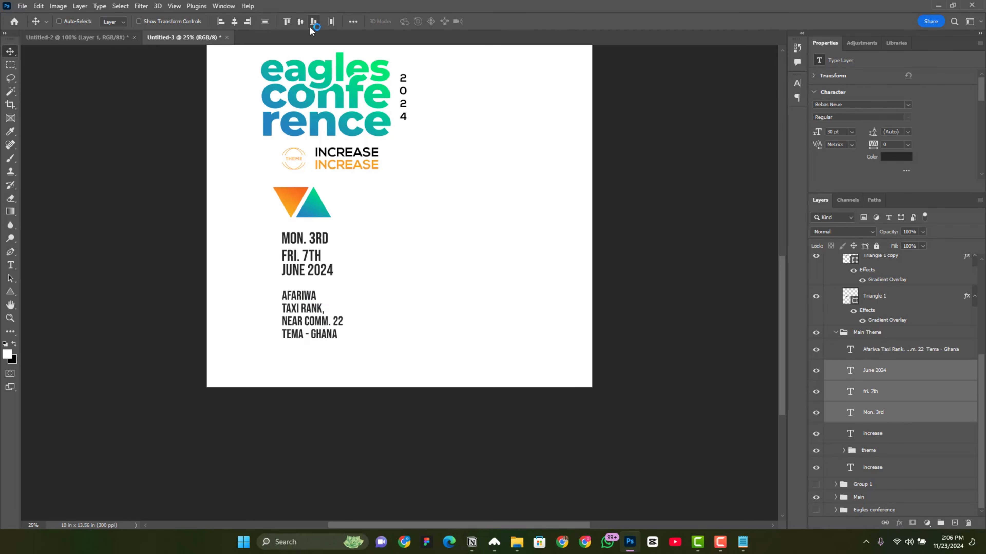
{"action": "left_click", "coordinate": [265, 22]}
- Group the three date lines and name the group "Mon."
{"action": "key", "text": "ctrl+g"}
{"action": "double_click", "coordinate": [871, 416]}
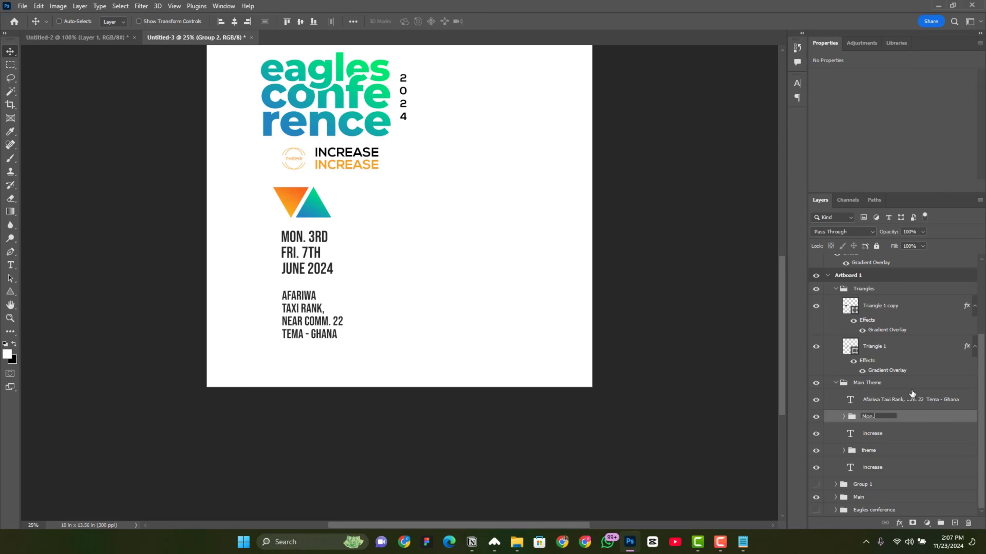
{"action": "type", "text": "Mon."}
- Shift the date group and venue text slightly left and down, and take both out of Main Theme to above Triangles
{"action": "left_click", "coordinate": [912, 400], "text": "shift"}
{"action": "left_click_drag", "start_coordinate": [276, 297], "coordinate": [264, 303]}
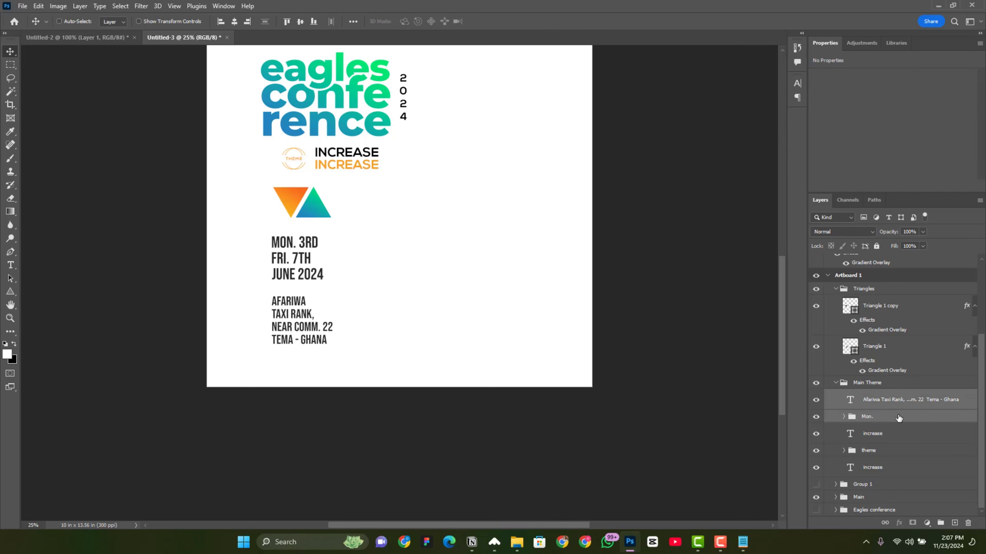
{"action": "left_click_drag", "start_coordinate": [899, 419], "coordinate": [856, 283]}
{"action": "left_click", "coordinate": [836, 417]}
{"action": "left_click", "coordinate": [836, 377]}
- Align the left edges of the Triangles group, the date group and the venue text
{"action": "scroll", "coordinate": [317, 298], "scroll_direction": "down", "scroll_amount": 1}
{"action": "left_click_drag", "start_coordinate": [315, 298], "coordinate": [315, 294]}
{"action": "scroll", "coordinate": [319, 293], "scroll_direction": "up", "scroll_amount": 3}
{"action": "left_click", "coordinate": [885, 431]}
{"action": "left_click", "coordinate": [886, 418], "text": "ctrl"}
{"action": "left_click", "coordinate": [886, 403], "text": "ctrl"}
{"action": "left_click", "coordinate": [221, 22]}
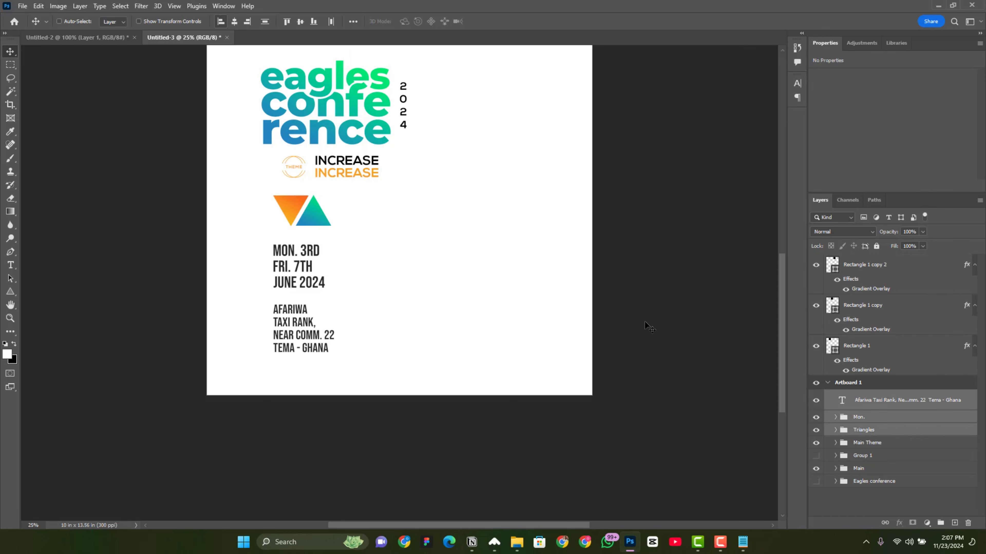
- Align the left edges of the theme, triangles, date and venue text with the main conference title
{"action": "scroll", "coordinate": [649, 327], "scroll_direction": "down", "scroll_amount": 1}
{"action": "left_click", "coordinate": [880, 471], "text": "ctrl"}
{"action": "left_click", "coordinate": [221, 22]}
- Enlarge the Main Theme group slightly and nudge it left to line up with the title's left edge
{"action": "left_click", "coordinate": [867, 443]}
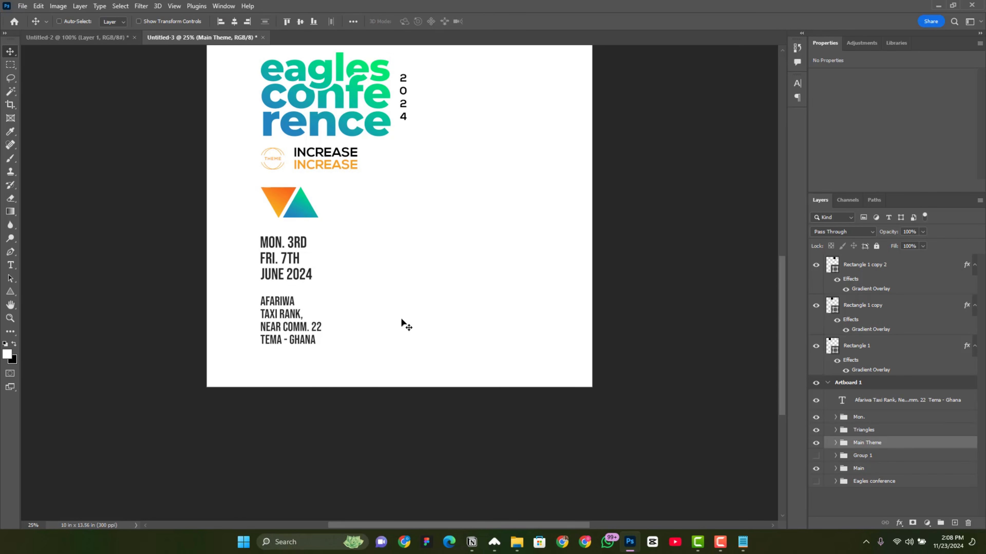
{"action": "key", "text": "ctrl+t"}
{"action": "left_click_drag", "start_coordinate": [358, 170], "coordinate": [372, 174]}
{"action": "left_click_drag", "start_coordinate": [348, 160], "coordinate": [356, 161]}
{"action": "key", "text": "Return"}
{"action": "key", "text": "shift+Left"}
{"action": "key", "text": "shift+Left"}
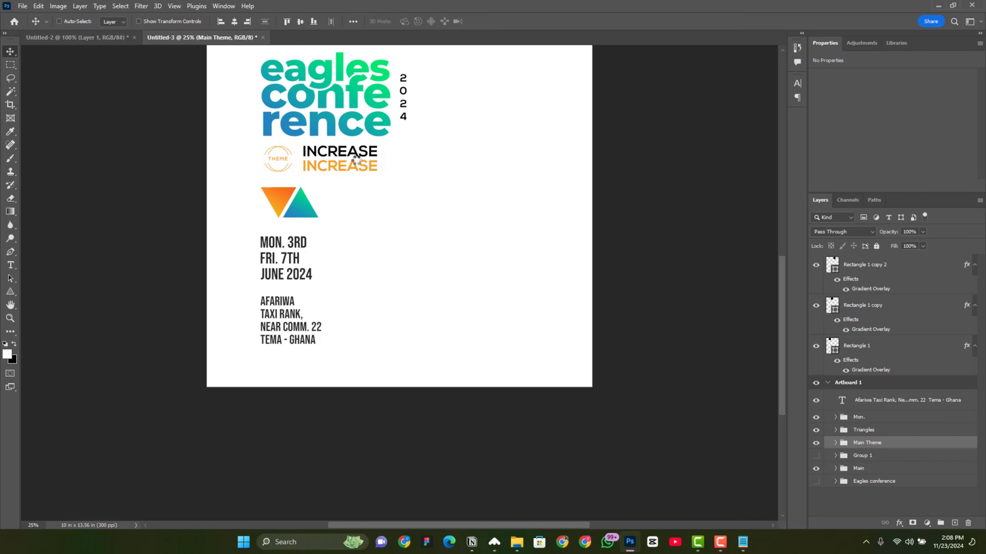
- Nudge the Triangles group down to widen its gap below the theme line
{"action": "right_click", "coordinate": [303, 205]}
{"action": "left_click", "coordinate": [320, 216]}
{"action": "key", "text": "shift+Down"}
{"action": "key", "text": "shift+Down"}
{"action": "key", "text": "shift+Down"}
{"action": "key", "text": "shift+Down"}
{"action": "key", "text": "shift+Down"}
{"action": "key", "text": "shift+Down"}
{"action": "key", "text": "shift+Down"}
{"action": "key", "text": "shift+Down"}
- Nudge the date group down to restore its spacing beneath the triangles
{"action": "right_click", "coordinate": [292, 239]}
{"action": "left_click", "coordinate": [307, 249]}
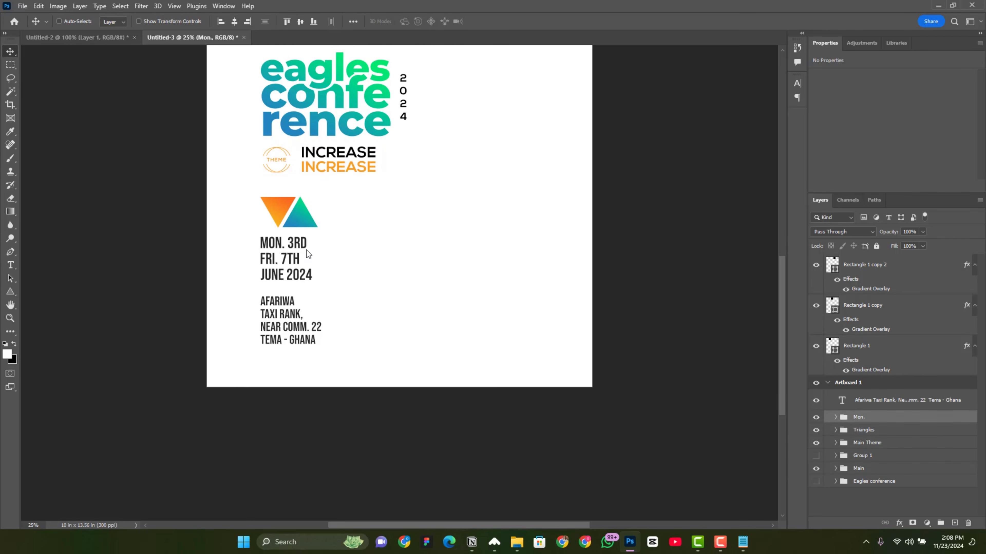
{"action": "key", "text": "shift+Down"}
{"action": "key", "text": "shift+Down"}
{"action": "key", "text": "shift+Down"}
{"action": "key", "text": "shift+Down"}
{"action": "key", "text": "shift+Down"}
- Duplicate the Mon. 3rd text to the artboard's lower right, across from the venue text
{"action": "scroll", "coordinate": [319, 261], "scroll_direction": "down", "scroll_amount": 1}
{"action": "left_click_drag", "start_coordinate": [272, 255], "coordinate": [498, 294]}
{"action": "scroll", "coordinate": [506, 316], "scroll_direction": "down", "scroll_amount": 1}
- Replace the duplicated text with "6pm each night" copied from the notes, breaking the line before "night"
{"action": "key", "text": "t"}
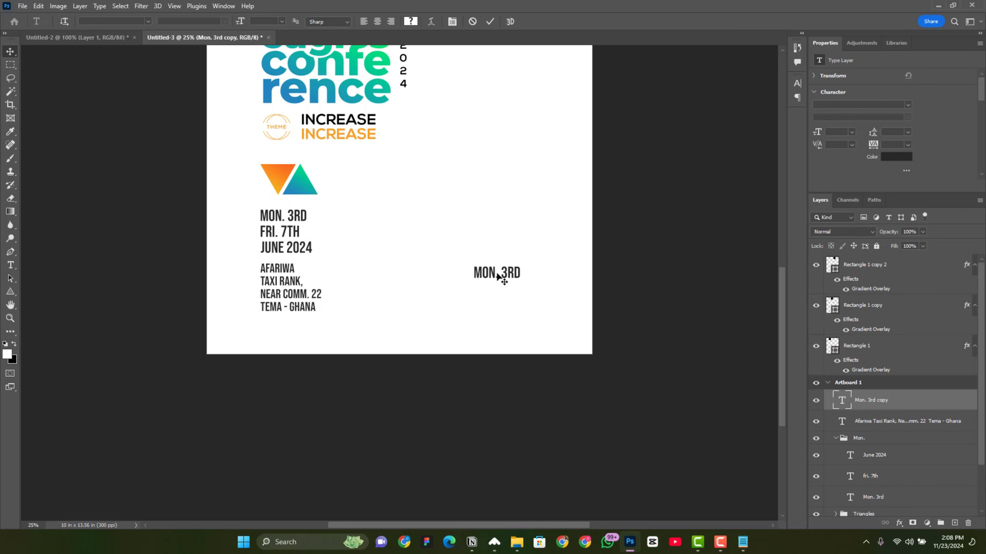
{"action": "left_click", "coordinate": [500, 277]}
{"action": "key", "text": "ctrl+a"}
{"action": "key", "text": "alt+Tab"}
{"action": "left_click_drag", "start_coordinate": [715, 180], "coordinate": [649, 177]}
{"action": "key", "text": "ctrl+c"}
{"action": "key", "text": "alt+Tab"}
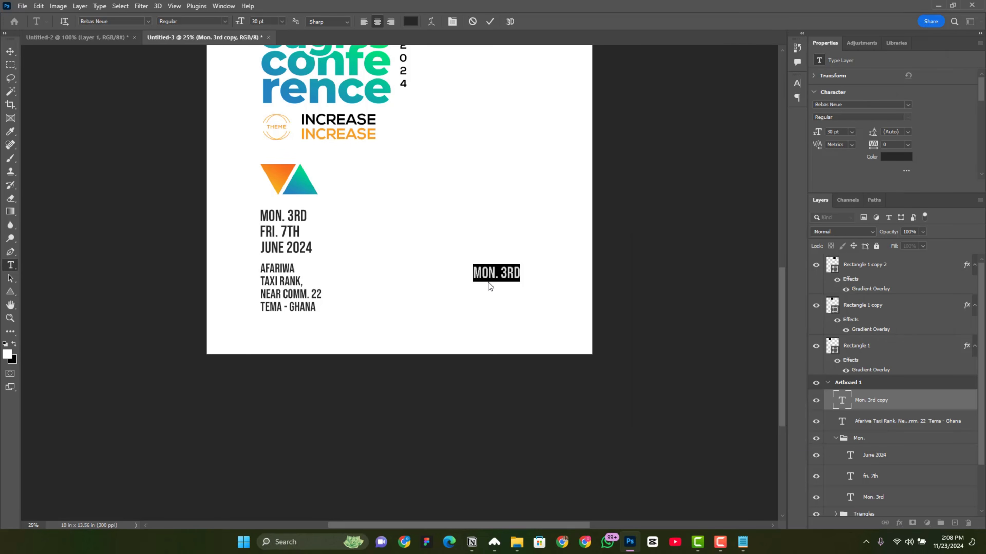
{"action": "key", "text": "ctrl+v"}
{"action": "left_click", "coordinate": [508, 273]}
{"action": "key", "text": "Return"}
{"action": "key", "text": "ctrl+Return"}
- Duplicate the 6pm text directly below itself and replace the copy's wording with "8am on sunday" from the notes
{"action": "key", "text": "v"}
{"action": "left_click_drag", "start_coordinate": [502, 275], "coordinate": [502, 315]}
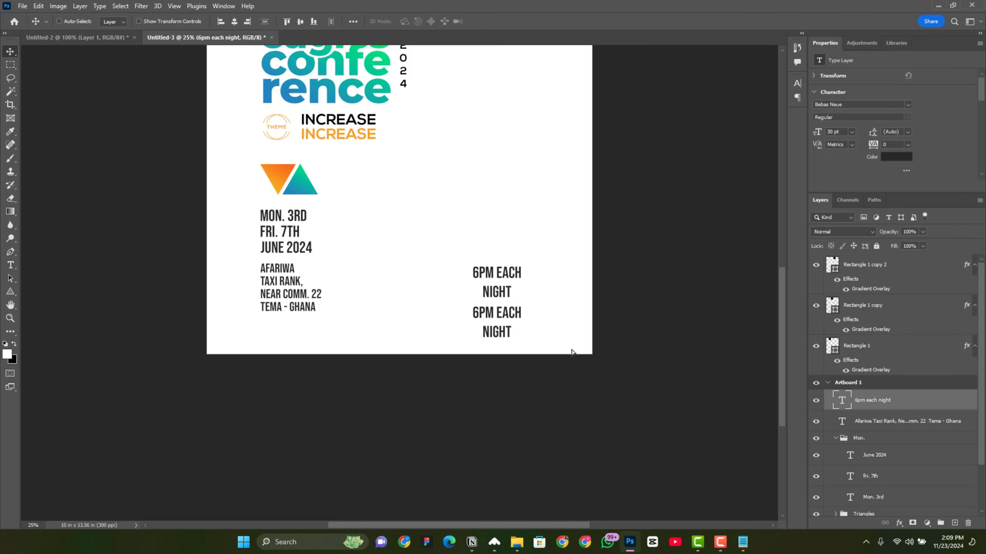
{"action": "key", "text": "t"}
{"action": "left_click", "coordinate": [511, 316]}
{"action": "key", "text": "ctrl+a"}
{"action": "key", "text": "alt+Tab"}
{"action": "left_click_drag", "start_coordinate": [716, 190], "coordinate": [619, 194]}
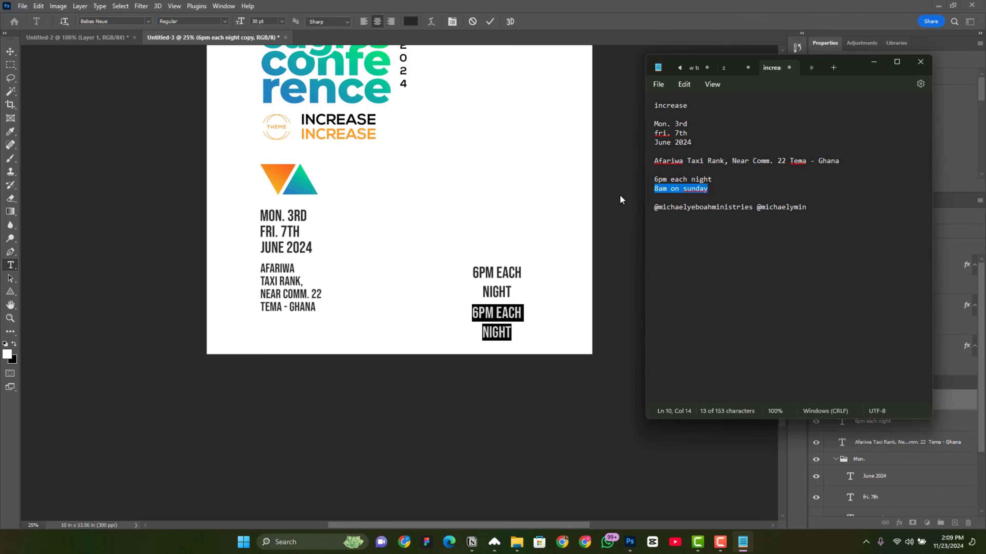
{"action": "key", "text": "ctrl+c"}
{"action": "key", "text": "alt+Tab"}
{"action": "key", "text": "ctrl+v"}
{"action": "key", "text": "ctrl+Return"}
- Left-align the 6pm text paragraph and set its leading to 30 pt
{"action": "key", "text": "v"}
{"action": "left_click", "coordinate": [797, 98]}
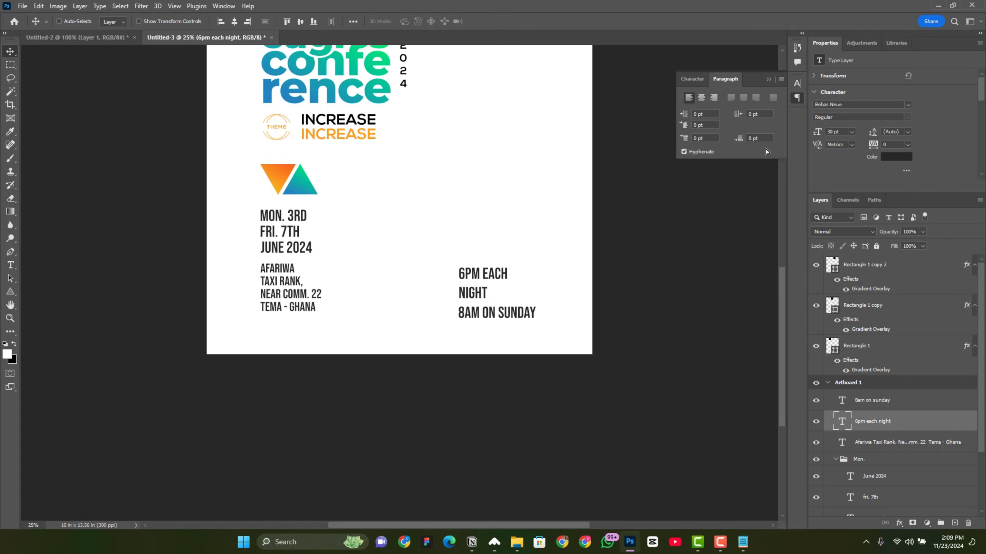
{"action": "left_click_drag", "start_coordinate": [460, 301], "coordinate": [459, 303]}
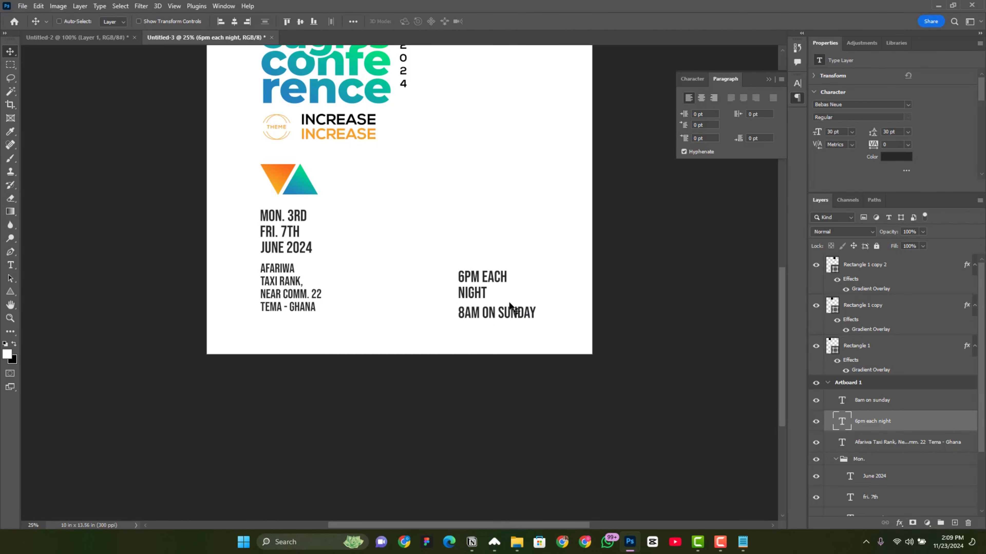
- Move the 8am line up close beneath the 6pm text and select both time texts
{"action": "right_click", "coordinate": [499, 316]}
{"action": "left_click", "coordinate": [523, 330]}
{"action": "left_click_drag", "start_coordinate": [522, 323], "coordinate": [522, 319]}
{"action": "left_click", "coordinate": [883, 411], "text": "shift"}
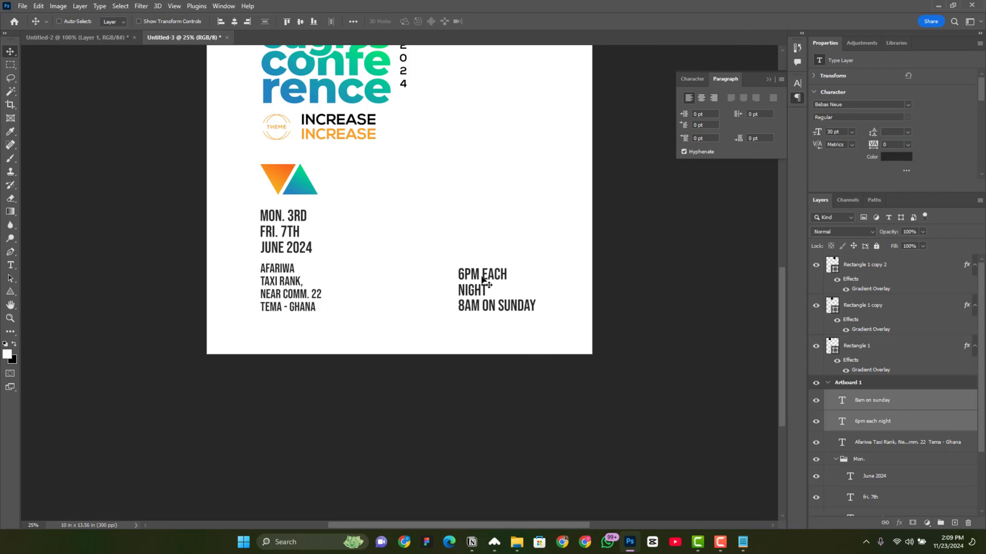
- Recolour only "6PM" in the time text with green sampled from the green gradient rectangle above the artboard
{"action": "left_click", "coordinate": [869, 422]}
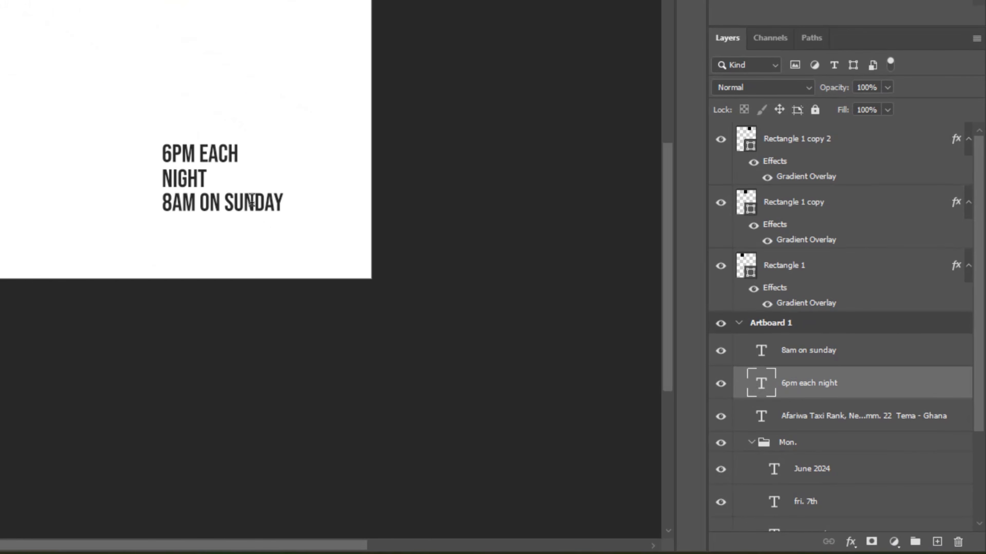
{"action": "left_click_drag", "start_coordinate": [187, 174], "coordinate": [145, 149]}
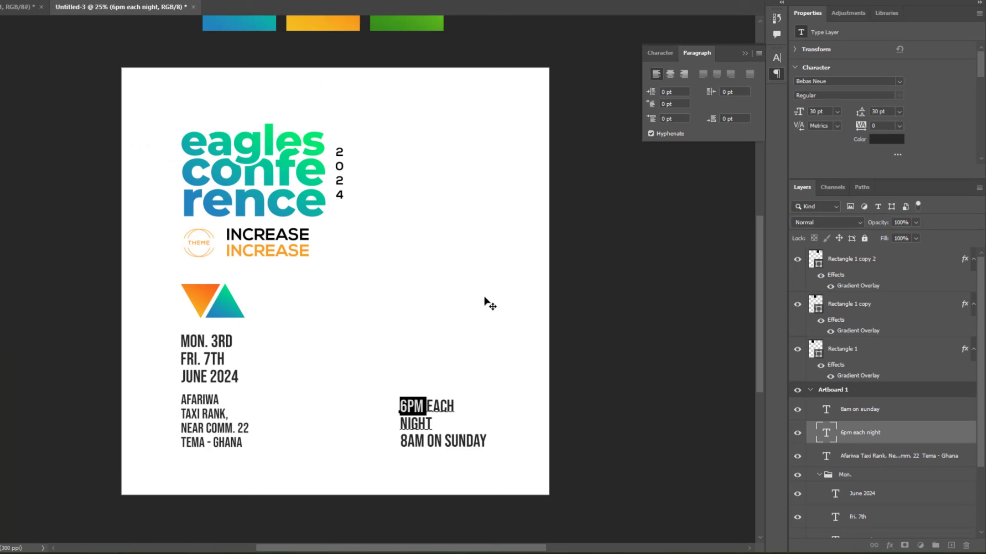
{"action": "scroll", "coordinate": [468, 280], "scroll_direction": "up", "scroll_amount": 1}
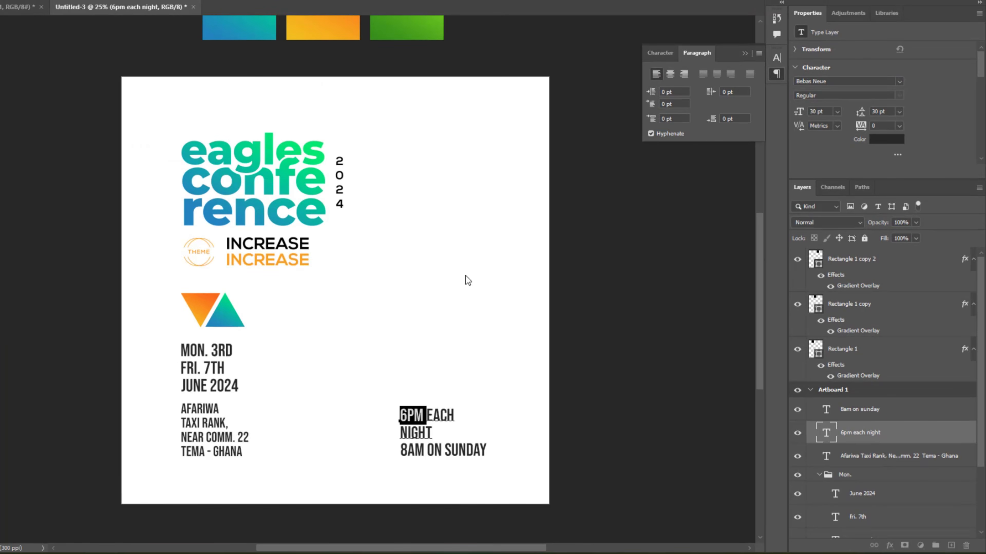
{"action": "left_click", "coordinate": [885, 140]}
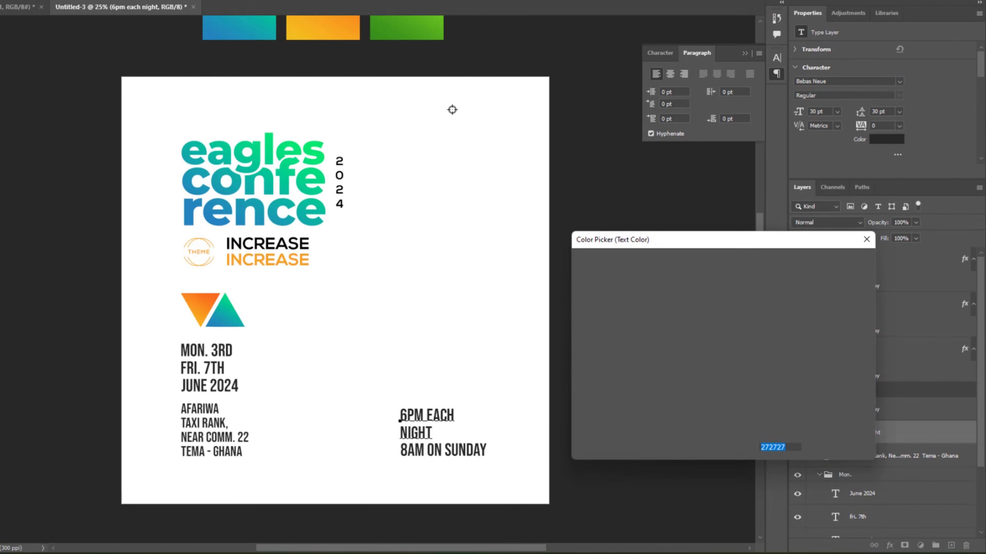
{"action": "left_click", "coordinate": [371, 35]}
{"action": "key", "text": "Return"}
{"action": "scroll", "coordinate": [495, 363], "scroll_direction": "down", "scroll_amount": 5}
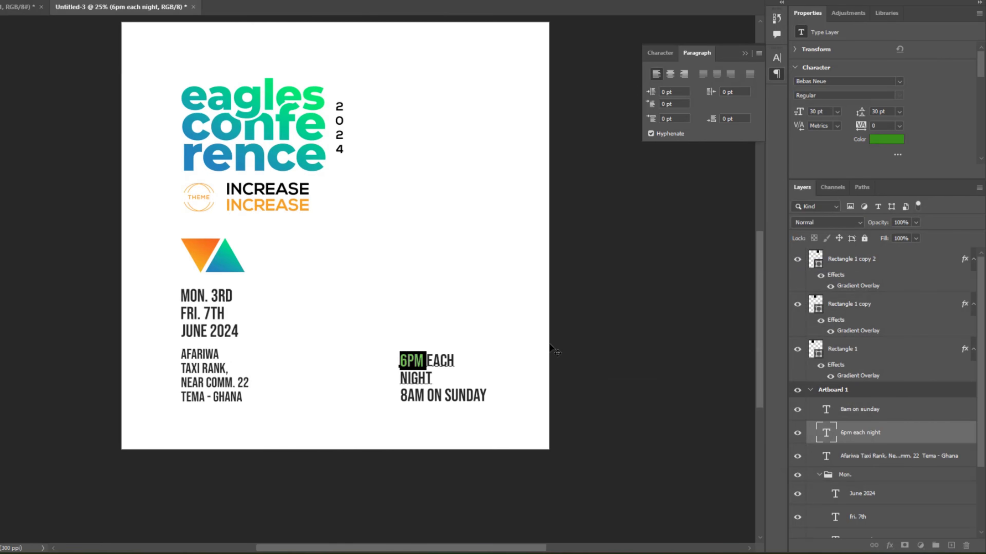
{"action": "left_click", "coordinate": [550, 345]}
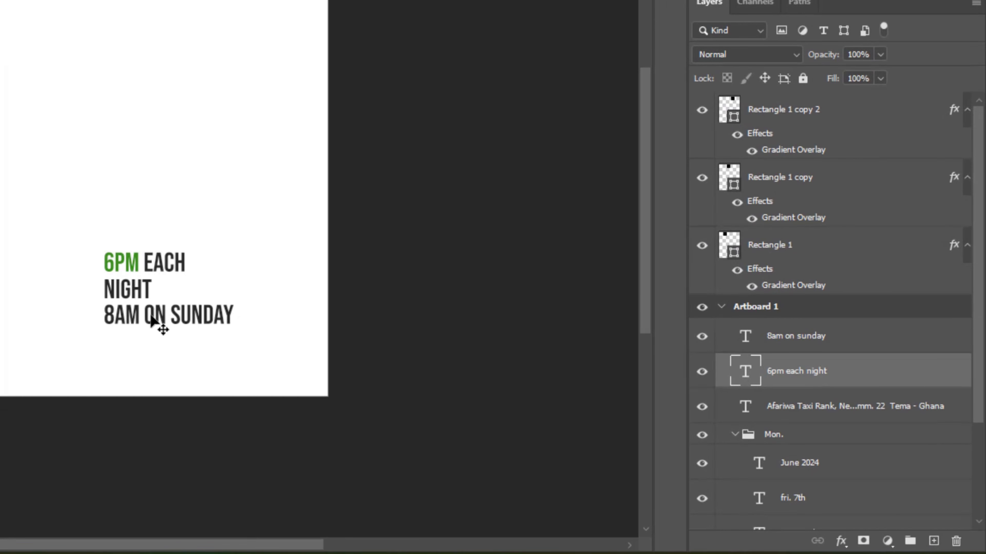
- Recolour only "8AM" in the Sunday line with orange f7681c sampled from the orange triangle
{"action": "left_click", "coordinate": [832, 340]}
{"action": "left_click_drag", "start_coordinate": [143, 316], "coordinate": [104, 315]}
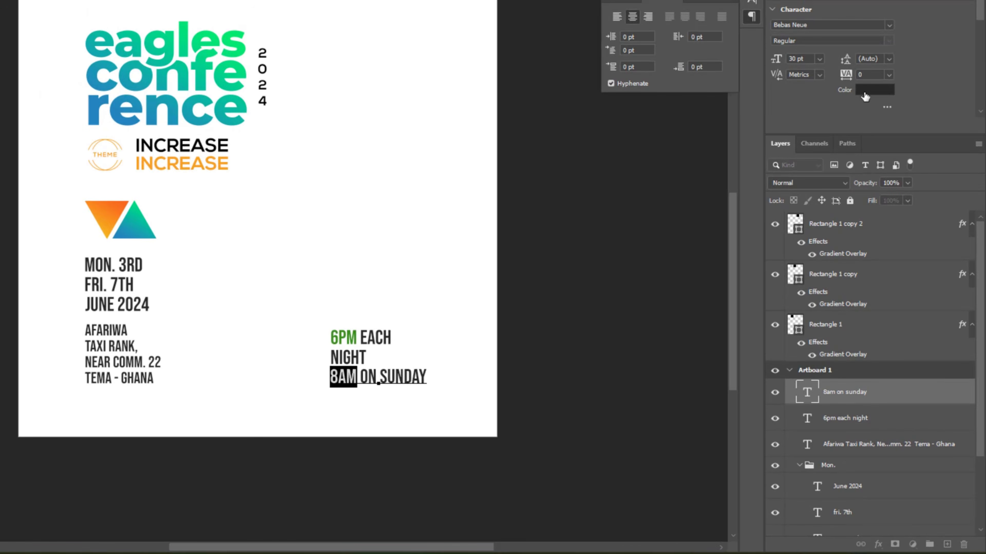
{"action": "left_click", "coordinate": [864, 93]}
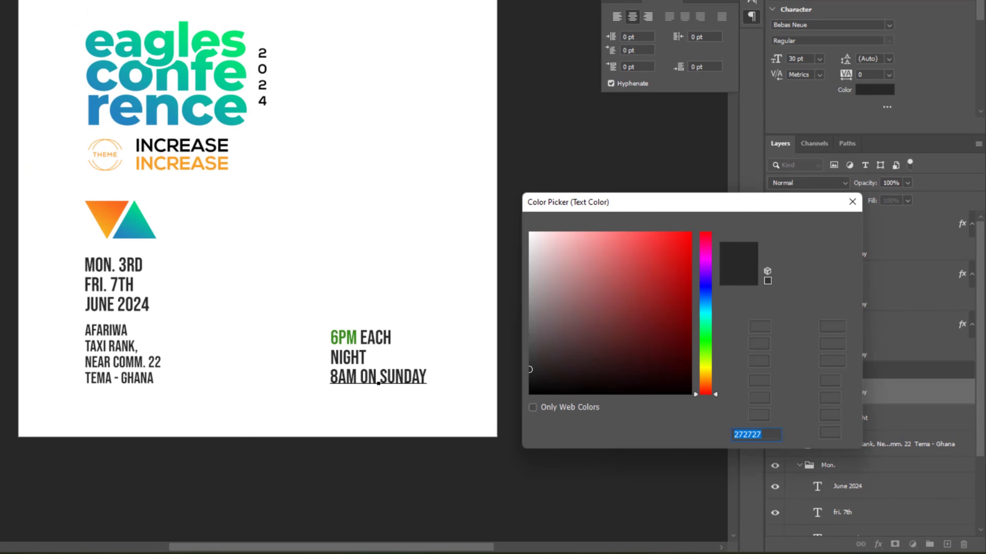
{"action": "left_click", "coordinate": [120, 205]}
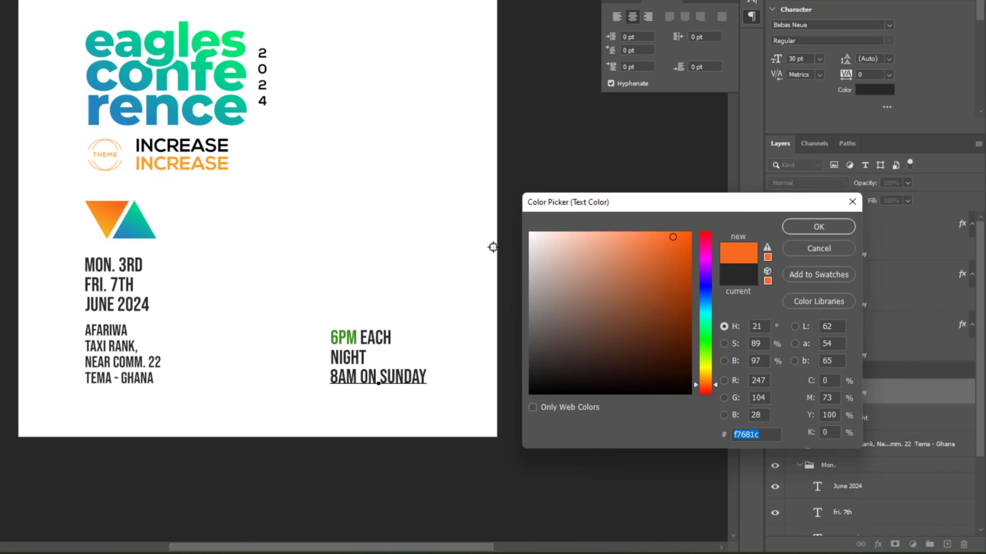
{"action": "key", "text": "Return"}
{"action": "key", "text": "ctrl+Return"}
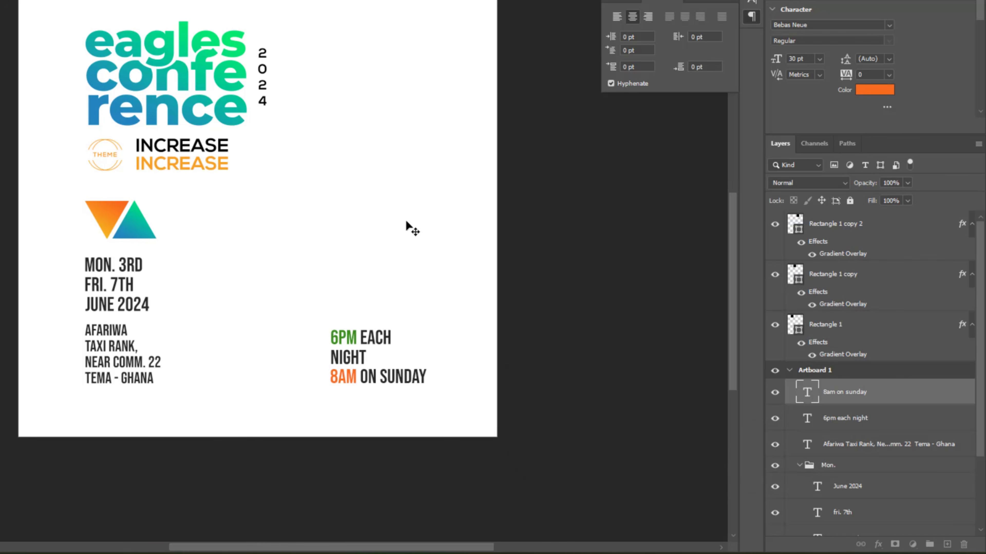
- Duplicate the orange triangle beside the time text and place its layer above the 8am text, outside the Triangles group
{"action": "scroll", "coordinate": [406, 226], "scroll_direction": "up", "scroll_amount": 1}
{"action": "scroll", "coordinate": [328, 390], "scroll_direction": "down", "scroll_amount": 1}
{"action": "scroll", "coordinate": [314, 339], "scroll_direction": "up", "scroll_amount": 3}
{"action": "left_click_drag", "start_coordinate": [412, 383], "coordinate": [416, 356]}
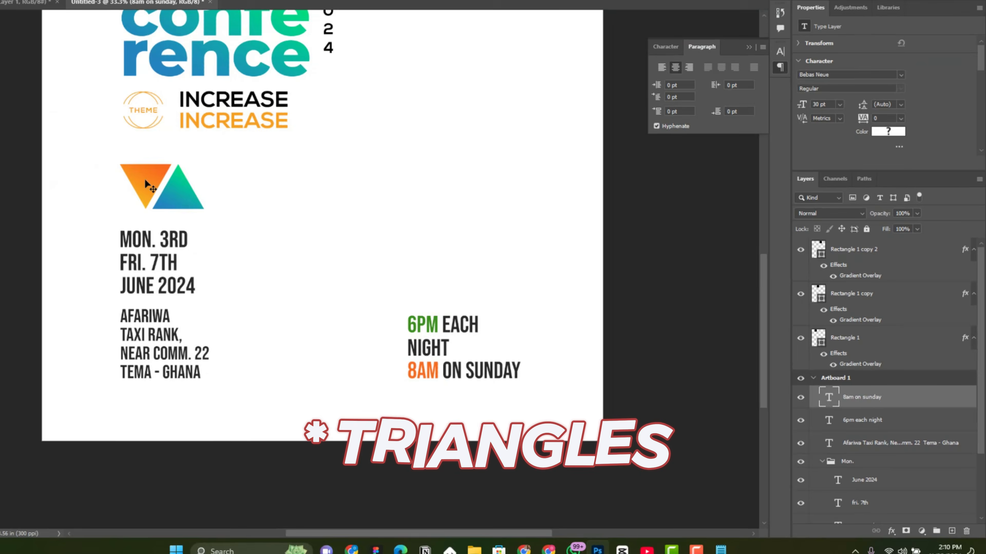
{"action": "right_click", "coordinate": [37, 147]}
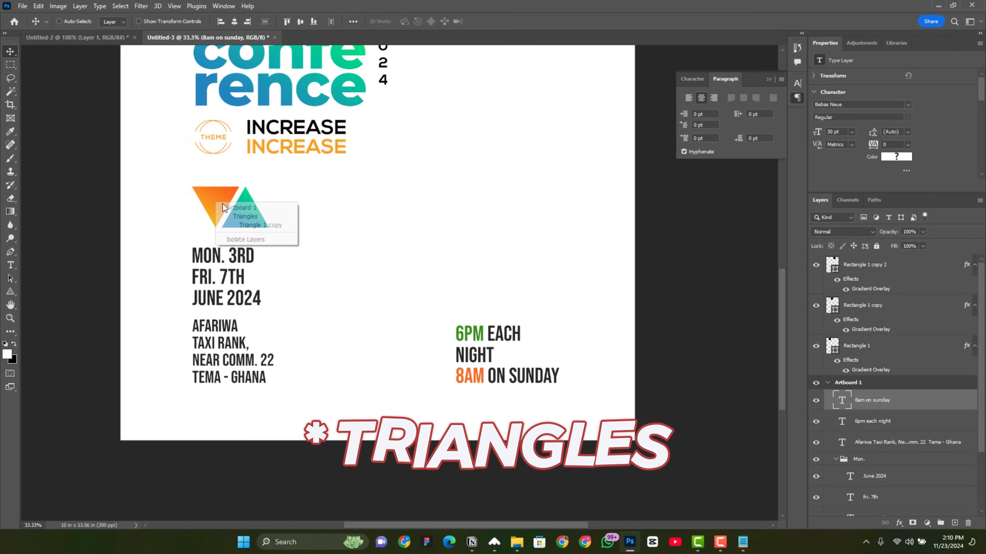
{"action": "left_click", "coordinate": [248, 222]}
{"action": "left_click_drag", "start_coordinate": [248, 222], "coordinate": [576, 360]}
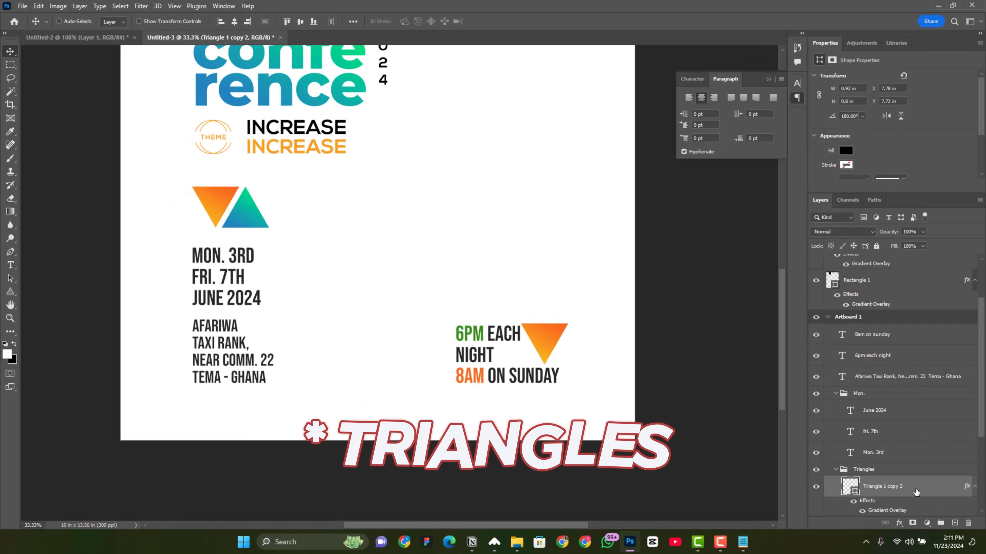
{"action": "left_click_drag", "start_coordinate": [916, 493], "coordinate": [892, 327]}
- Rotate the copied triangle 90° counter-clockwise, shrink it to a small arrow after "Night", and duplicate it alongside
{"action": "key", "text": "ctrl+t"}
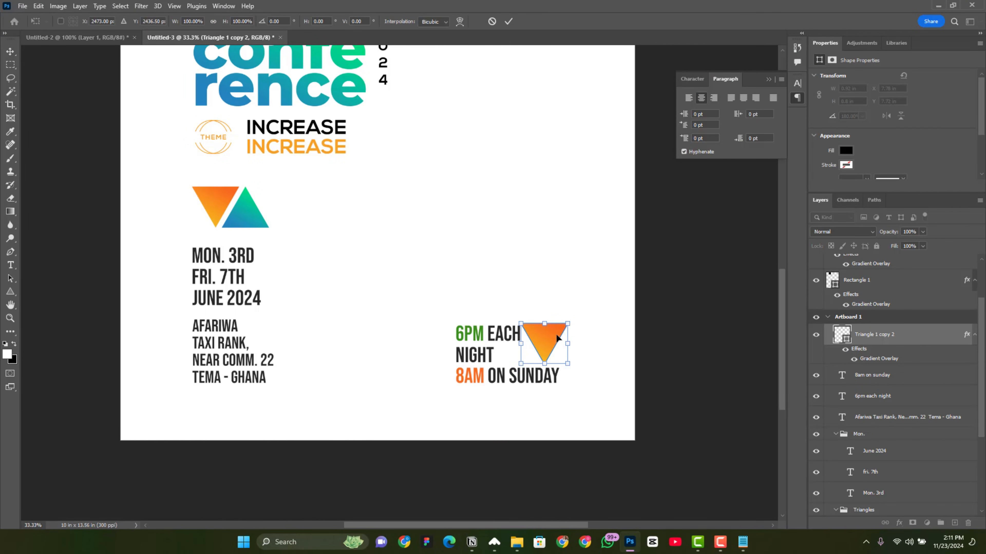
{"action": "right_click", "coordinate": [557, 338]}
{"action": "left_click", "coordinate": [602, 306]}
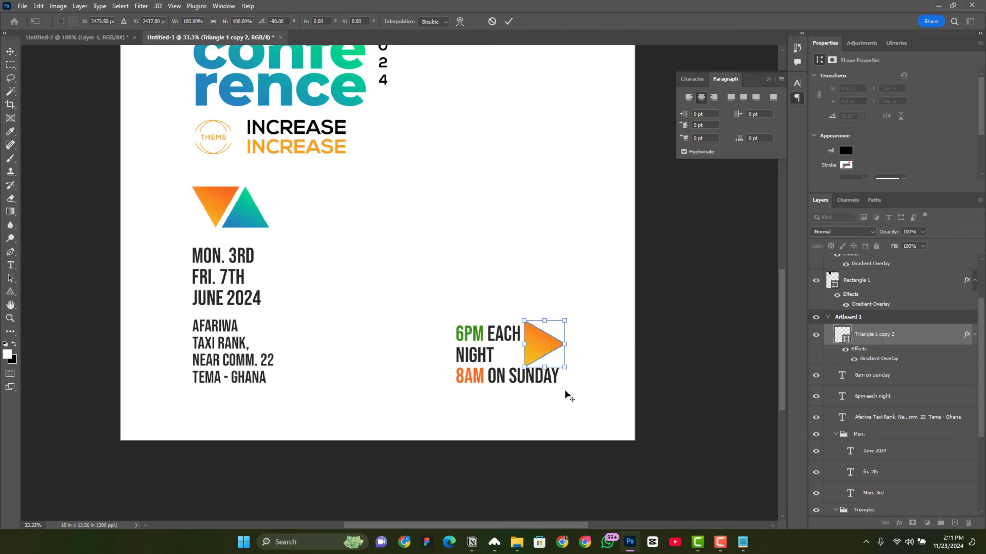
{"action": "left_click_drag", "start_coordinate": [564, 366], "coordinate": [524, 351]}
{"action": "key", "text": "Return"}
- Group both arrows with the two time texts, name the group "Time", and shift it slightly right
{"action": "left_click", "coordinate": [887, 385], "text": "shift"}
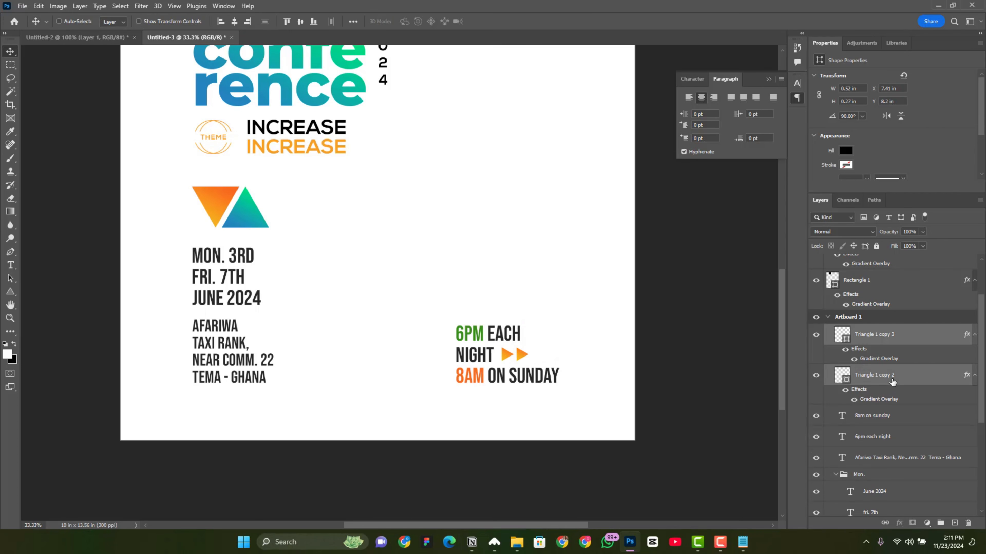
{"action": "left_click", "coordinate": [902, 424], "text": "shift"}
{"action": "left_click", "coordinate": [904, 441], "text": "shift"}
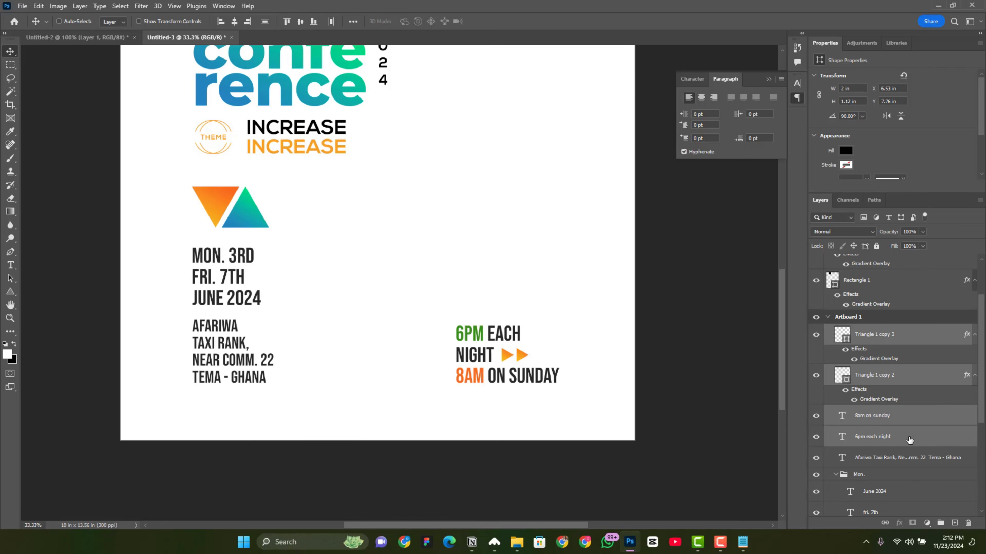
{"action": "key", "text": "ctrl+g"}
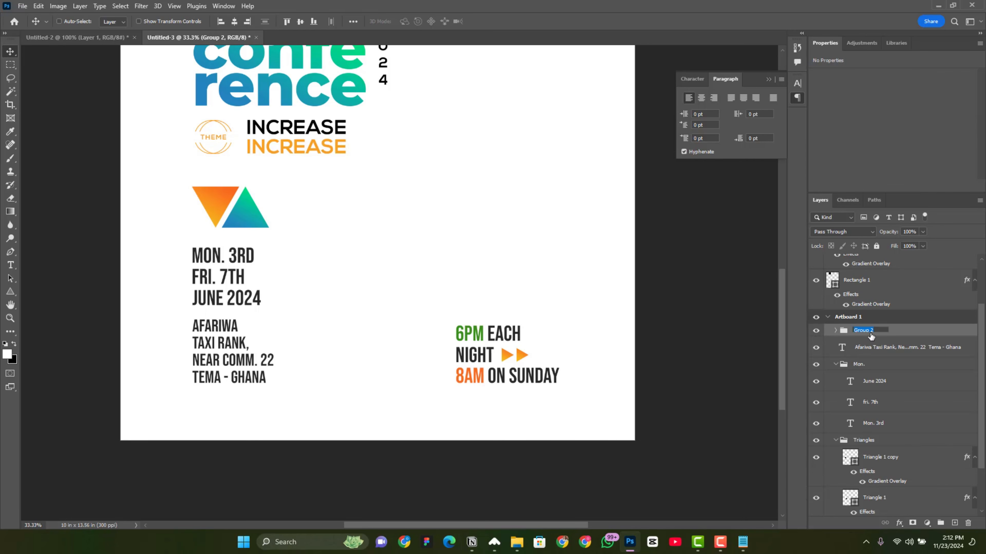
{"action": "key", "text": "Return"}
{"action": "left_click_drag", "start_coordinate": [522, 383], "coordinate": [529, 384]}
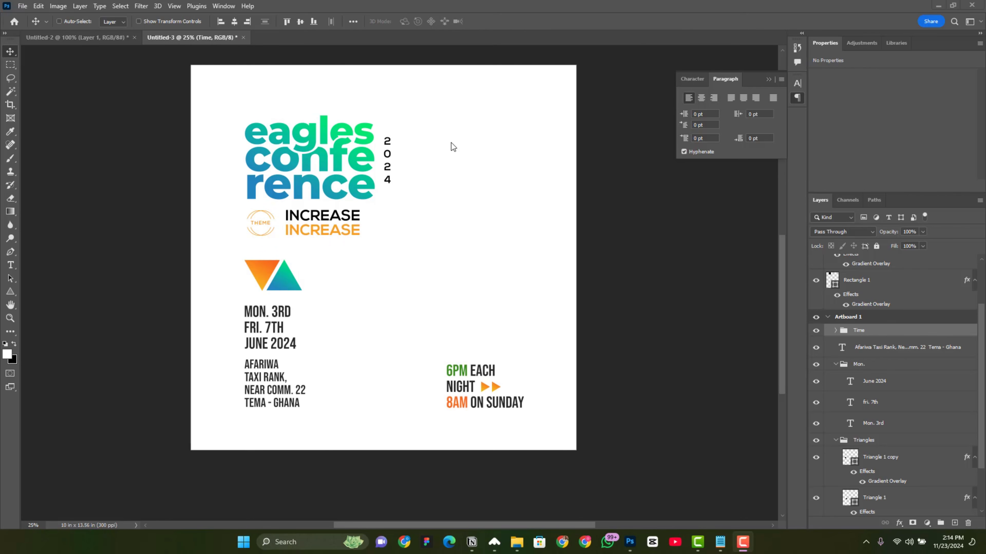
- Activate the Triangle tool
{"action": "left_click", "coordinate": [15, 296]}
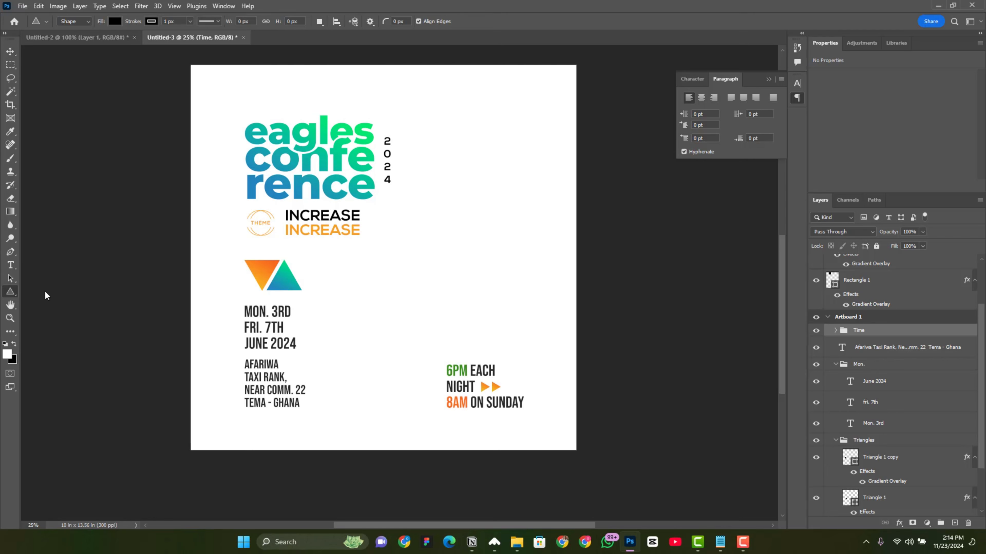
- Draw a rectangle about 1.88 by 2.38 in beside the conference title and give it a linear gradient fill
{"action": "left_click_drag", "start_coordinate": [452, 145], "coordinate": [527, 237]}
{"action": "key", "text": "v"}
{"action": "left_click_drag", "start_coordinate": [509, 184], "coordinate": [500, 178]}
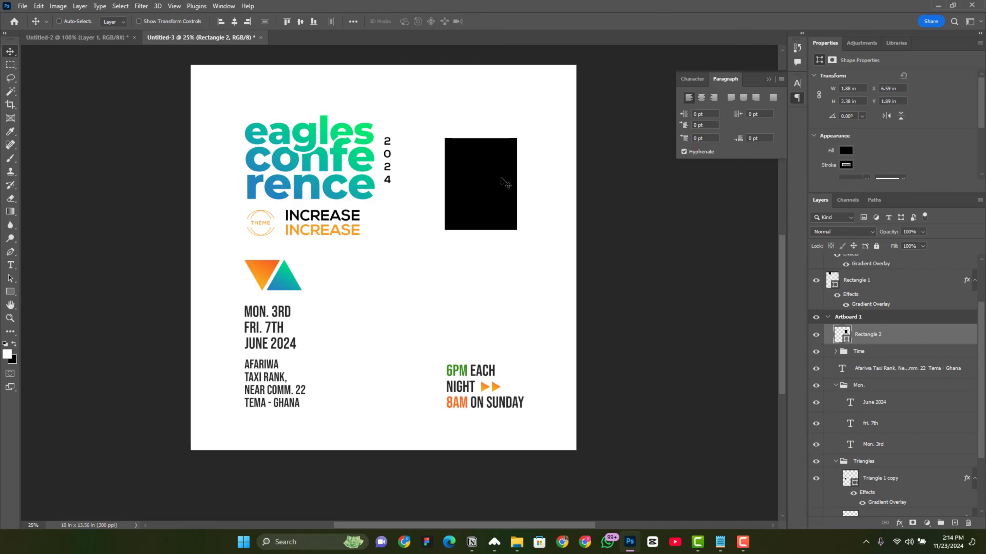
{"action": "left_click", "coordinate": [847, 150]}
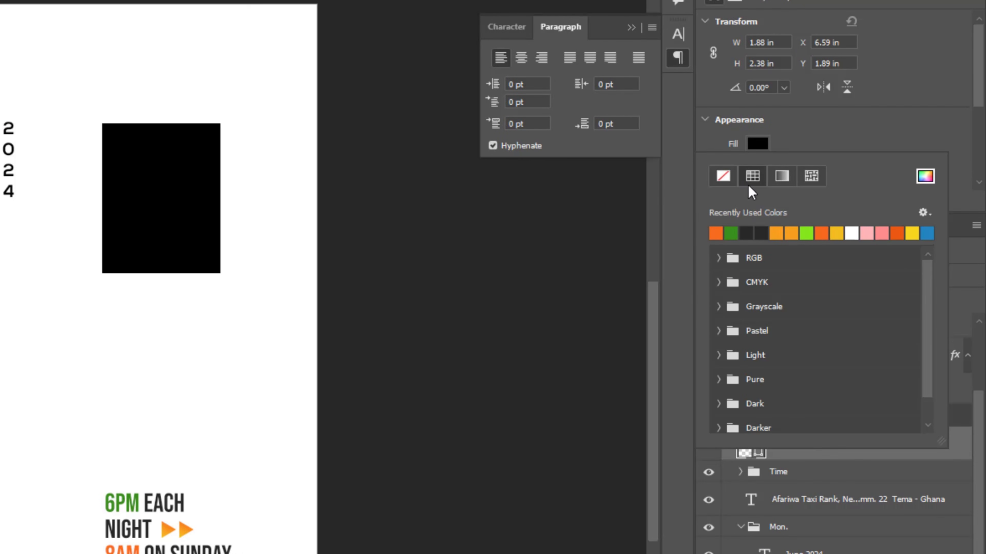
{"action": "left_click", "coordinate": [786, 176]}
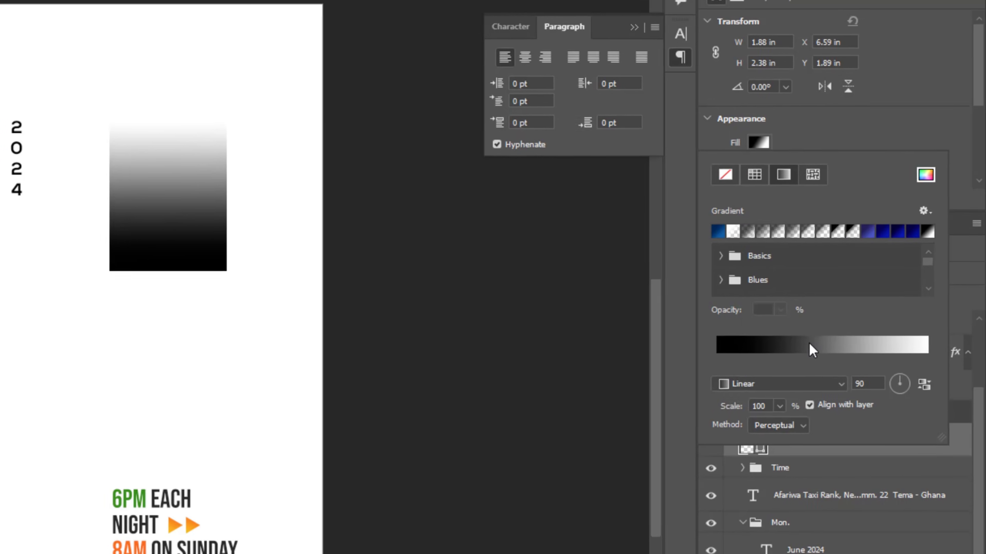
{"action": "left_click", "coordinate": [809, 348]}
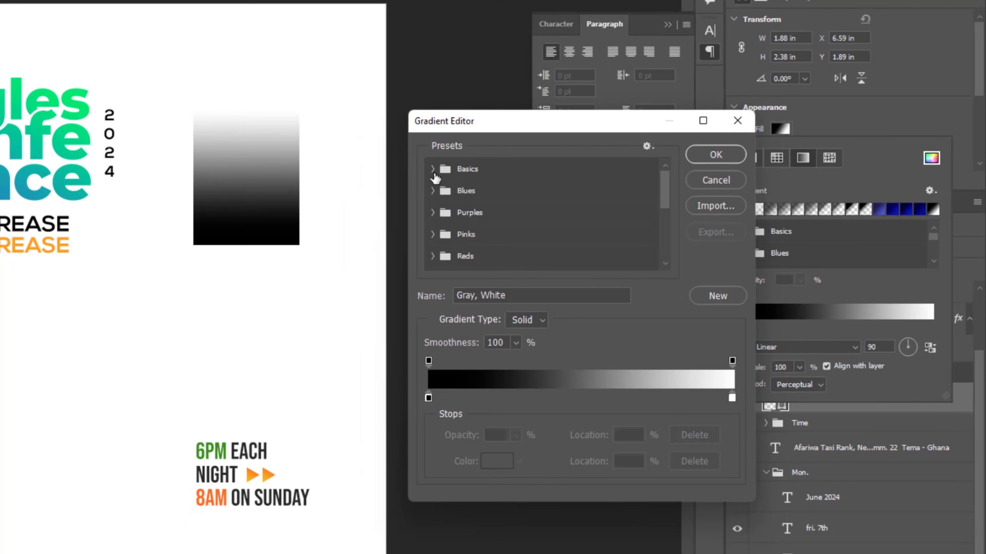
{"action": "left_click", "coordinate": [433, 170]}
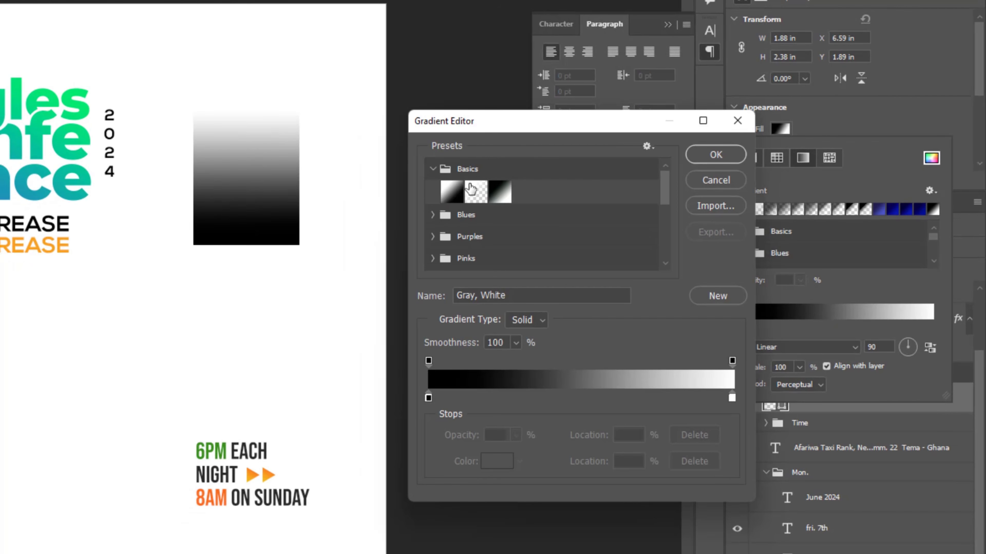
{"action": "left_click", "coordinate": [450, 193]}
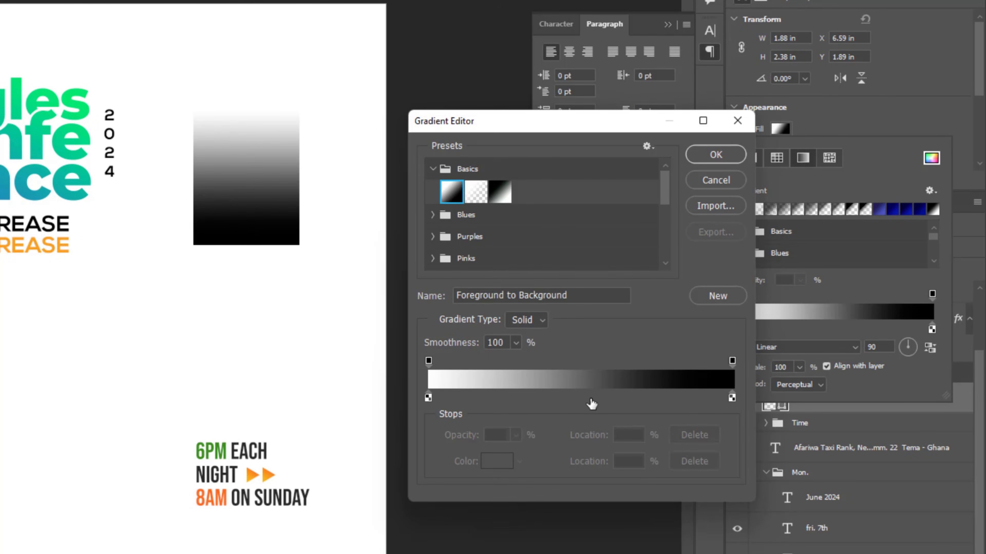
{"action": "left_click", "coordinate": [428, 398]}
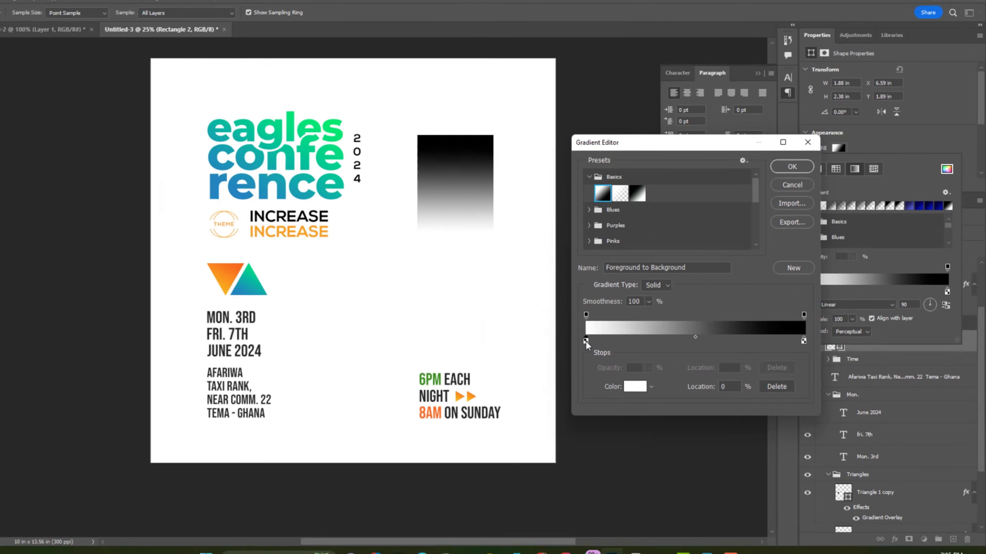
{"action": "left_click", "coordinate": [586, 342]}
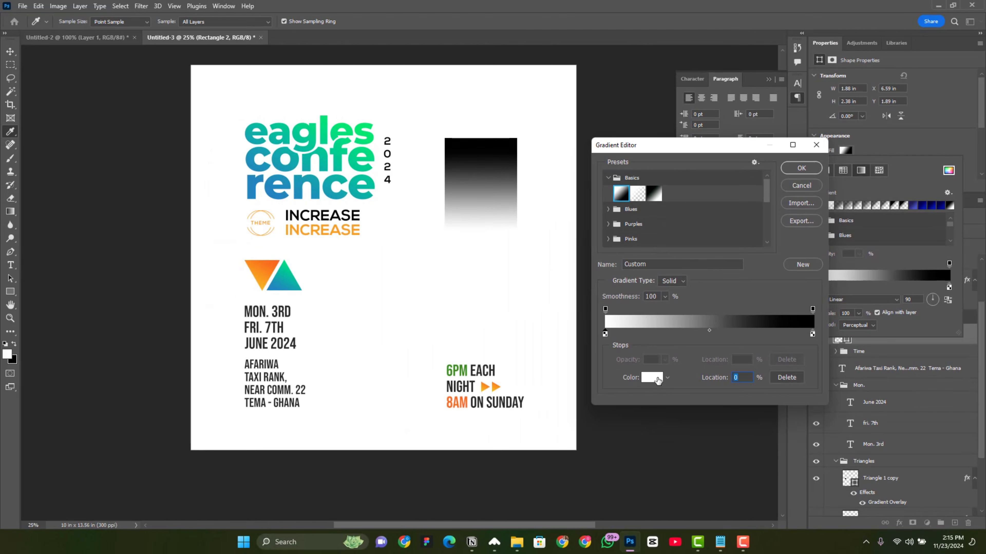
{"action": "left_click", "coordinate": [801, 185]}
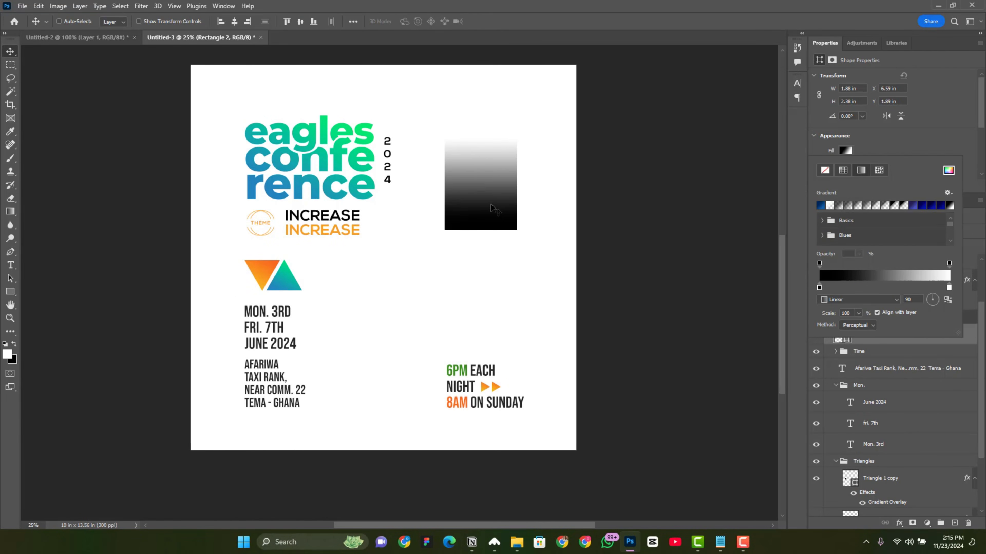
- Set the starting colour stop of the rectangle's gradient to dark green 398f19, sampled from the green gradient square above the artboard
{"action": "left_click", "coordinate": [489, 238]}
{"action": "left_click_drag", "start_coordinate": [493, 181], "coordinate": [502, 310]}
{"action": "left_click_drag", "start_coordinate": [500, 272], "coordinate": [507, 327]}
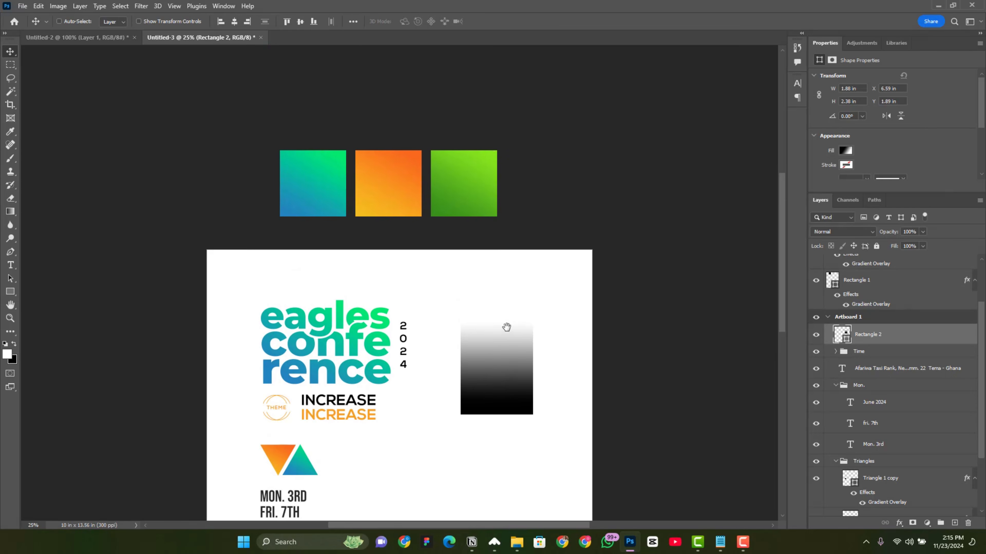
{"action": "left_click", "coordinate": [846, 151]}
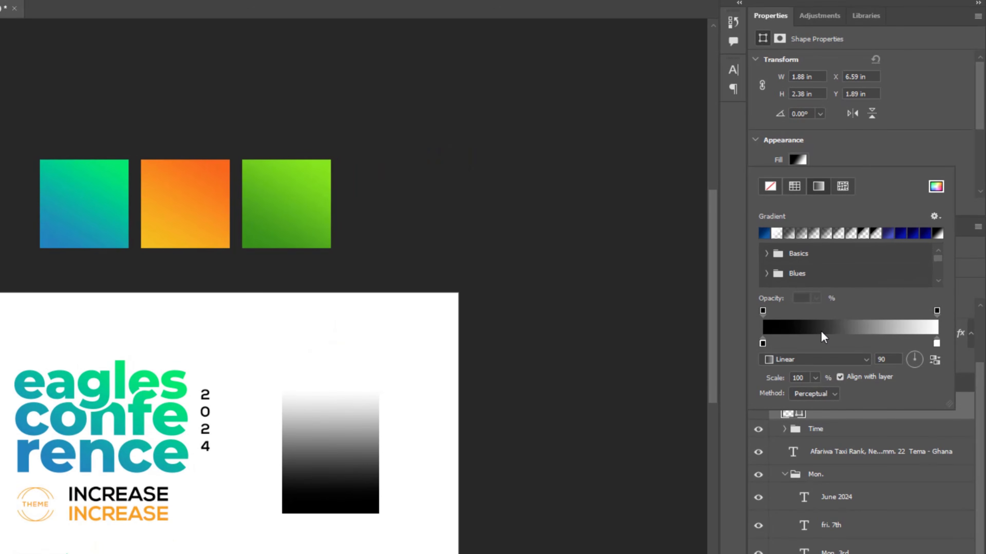
{"action": "left_click", "coordinate": [820, 330]}
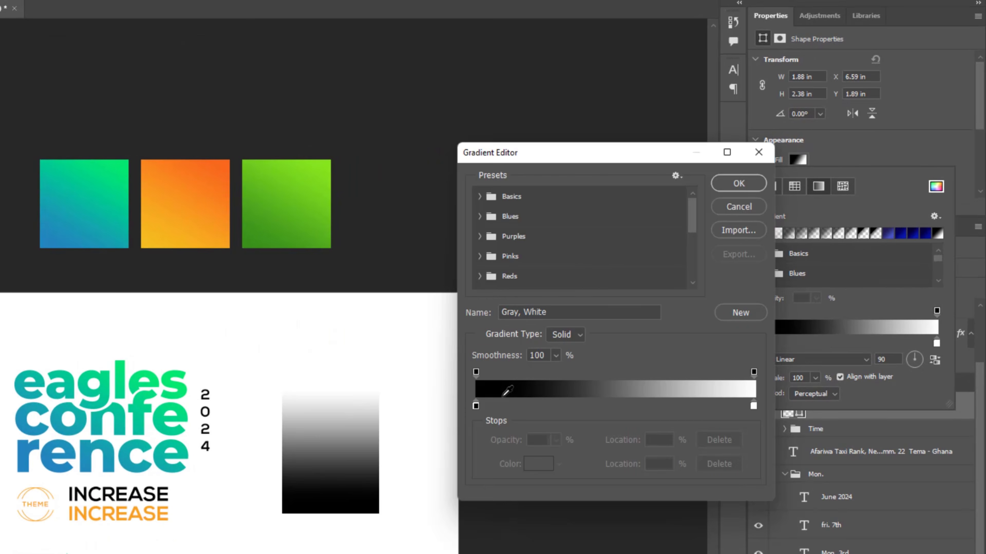
{"action": "left_click", "coordinate": [476, 406]}
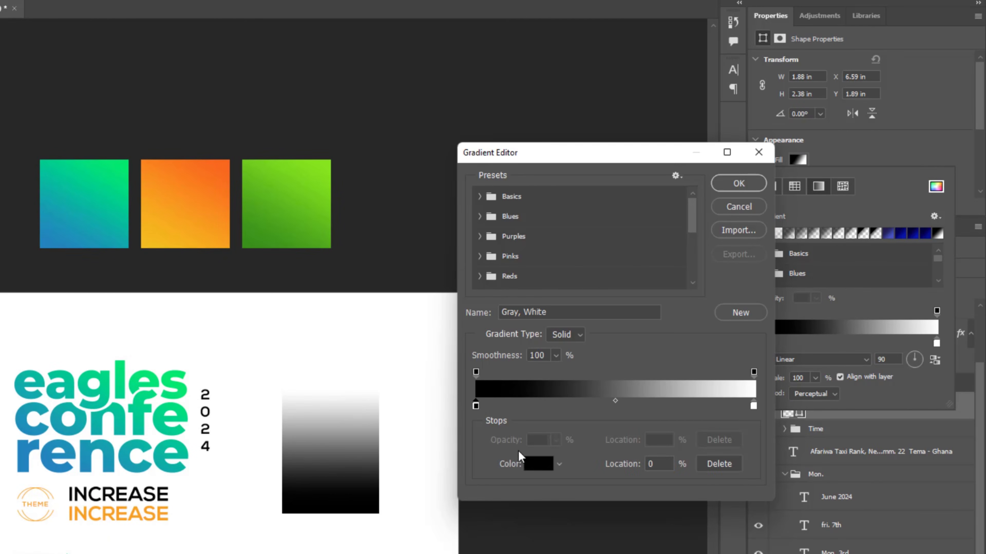
{"action": "left_click", "coordinate": [539, 468]}
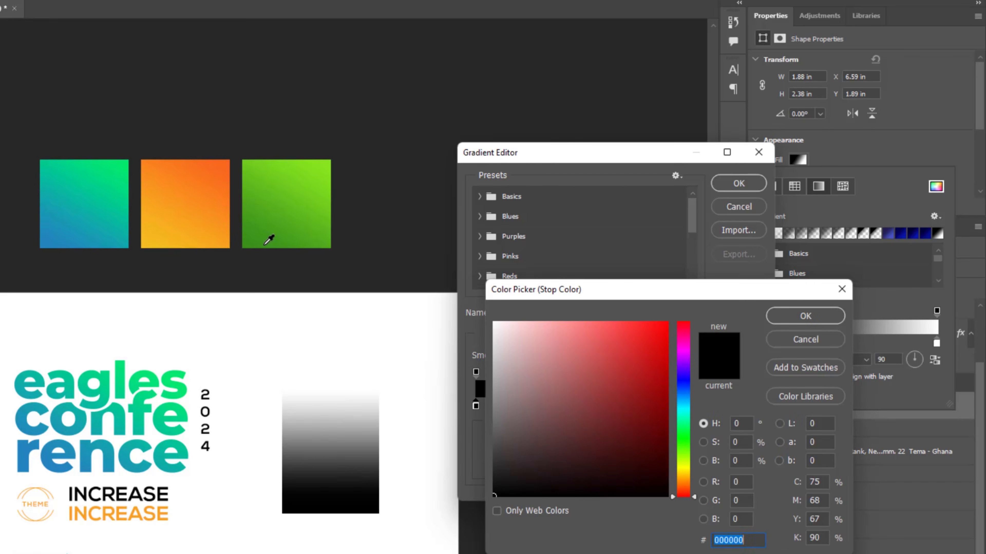
{"action": "left_click", "coordinate": [252, 241]}
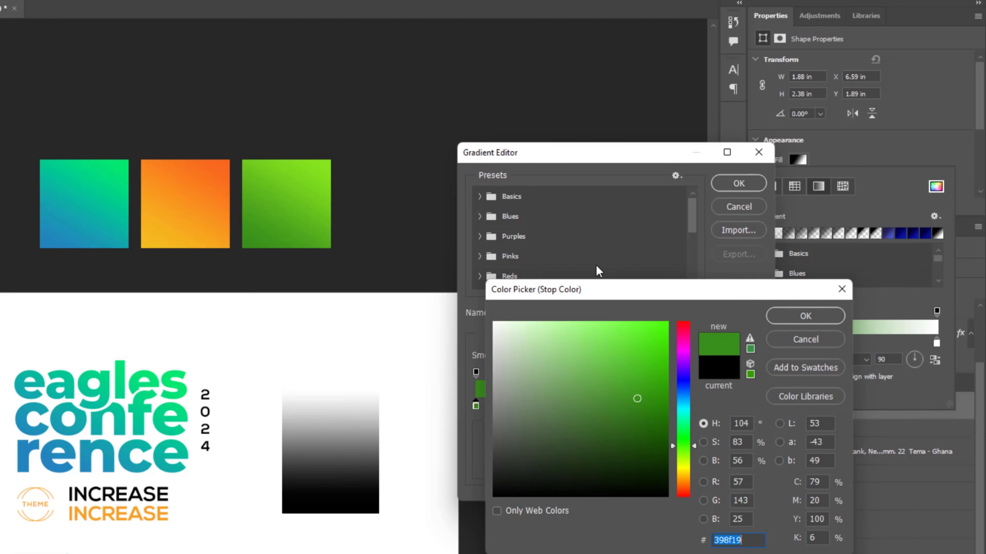
{"action": "left_click", "coordinate": [805, 316]}
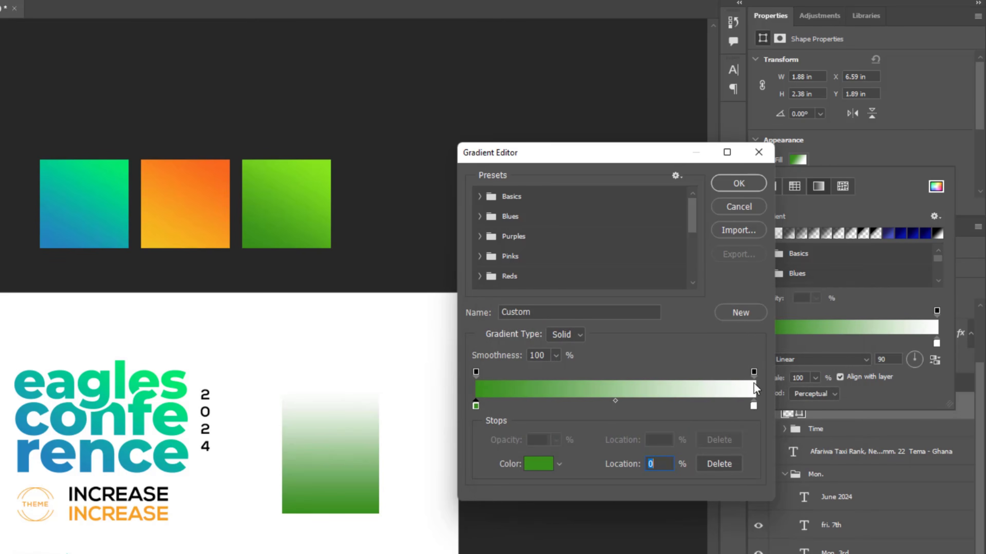
- Set the gradient's end stop to light green sampled from the green square's upper corner, and the gradient angle to 49 degrees
{"action": "left_click", "coordinate": [753, 406]}
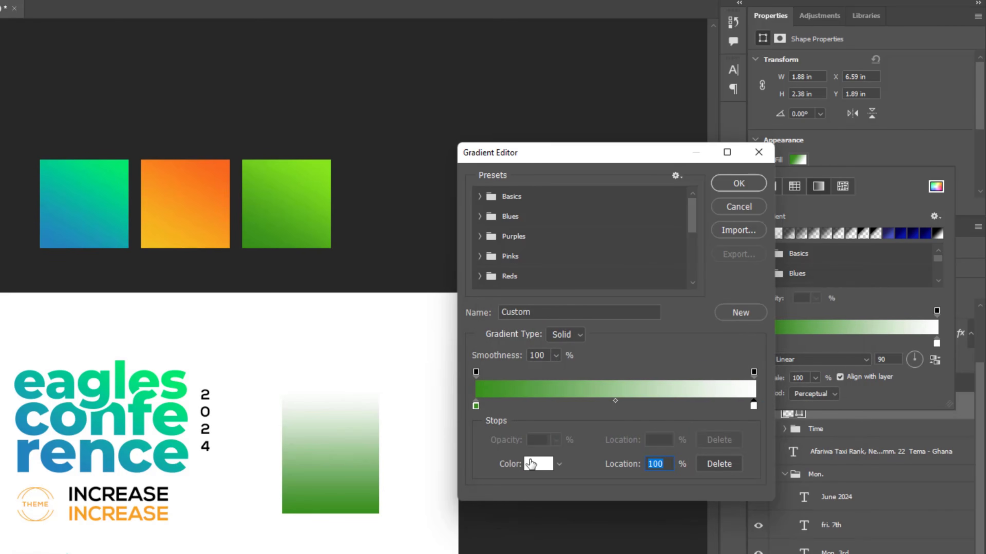
{"action": "left_click", "coordinate": [538, 464]}
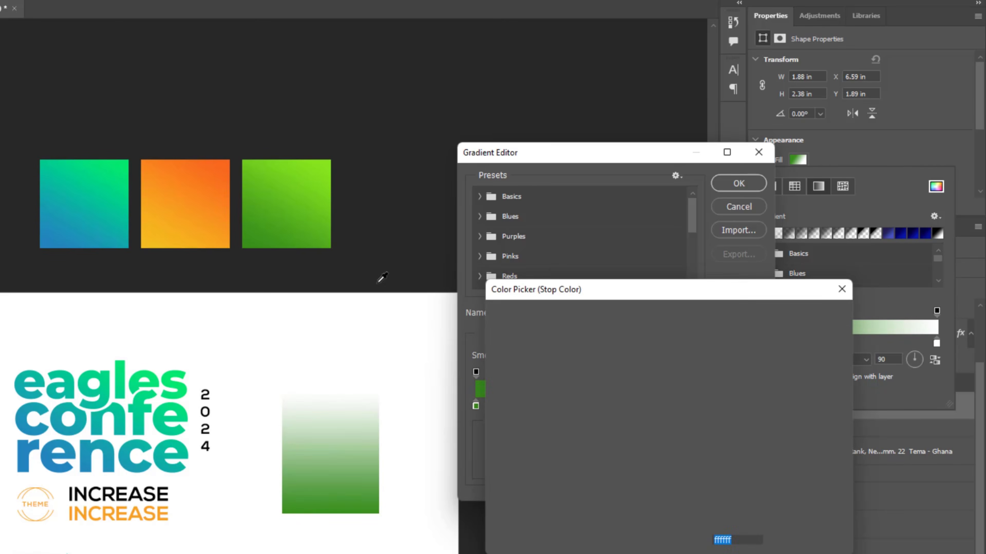
{"action": "left_click", "coordinate": [329, 162]}
{"action": "left_click", "coordinate": [795, 317]}
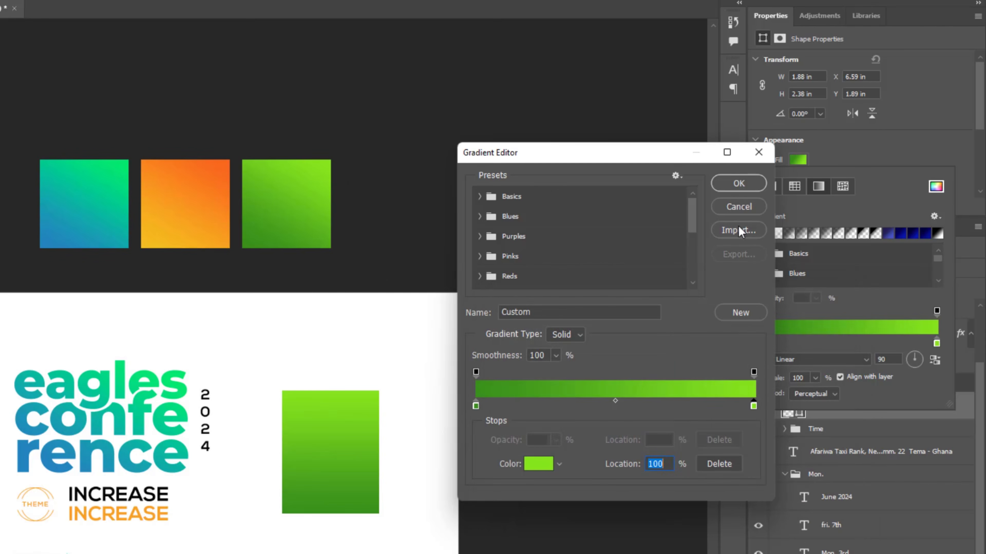
{"action": "left_click", "coordinate": [739, 182]}
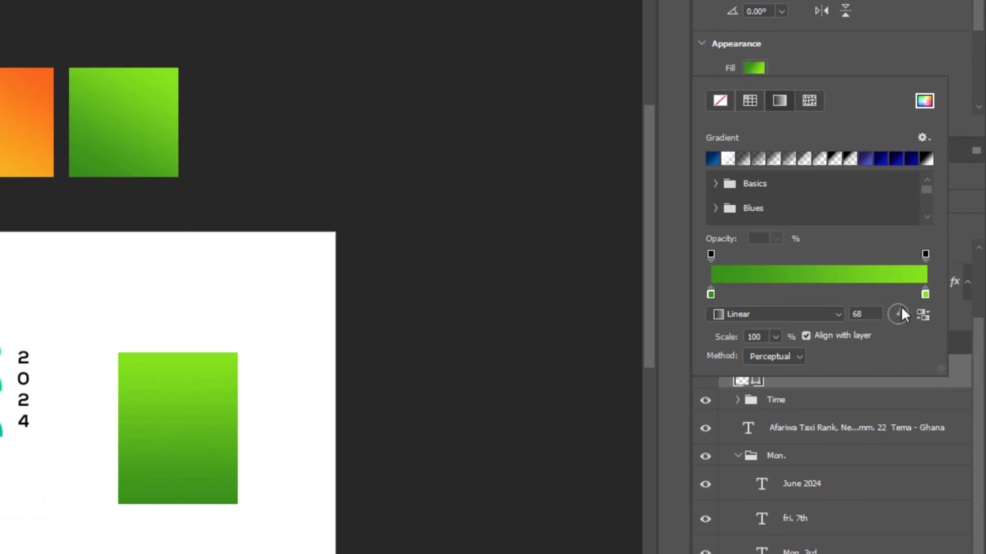
{"action": "left_click_drag", "start_coordinate": [901, 314], "coordinate": [904, 307]}
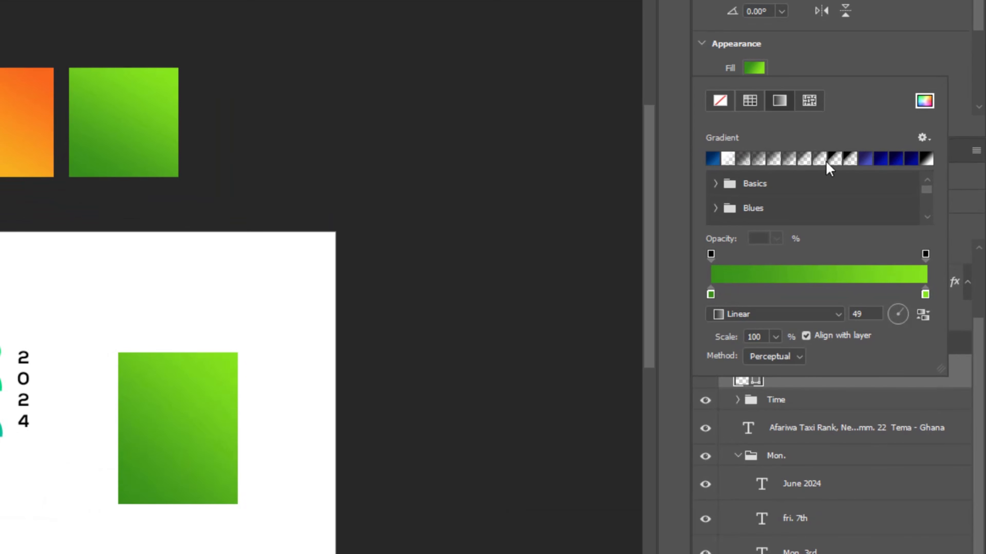
{"action": "left_click", "coordinate": [857, 69]}
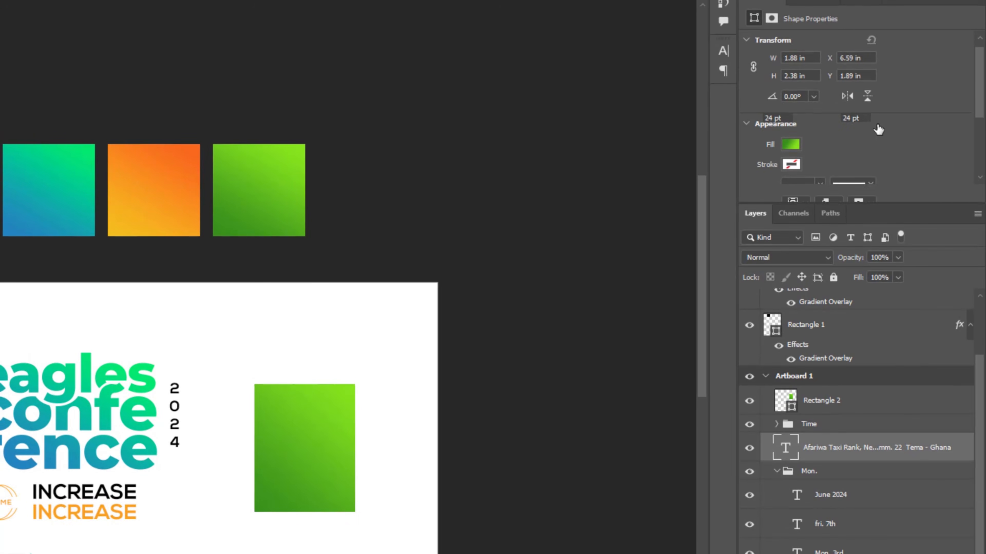
- Round all four corners of the green rectangle with a radius of 80 px
{"action": "scroll", "coordinate": [872, 106], "scroll_direction": "down", "scroll_amount": 4}
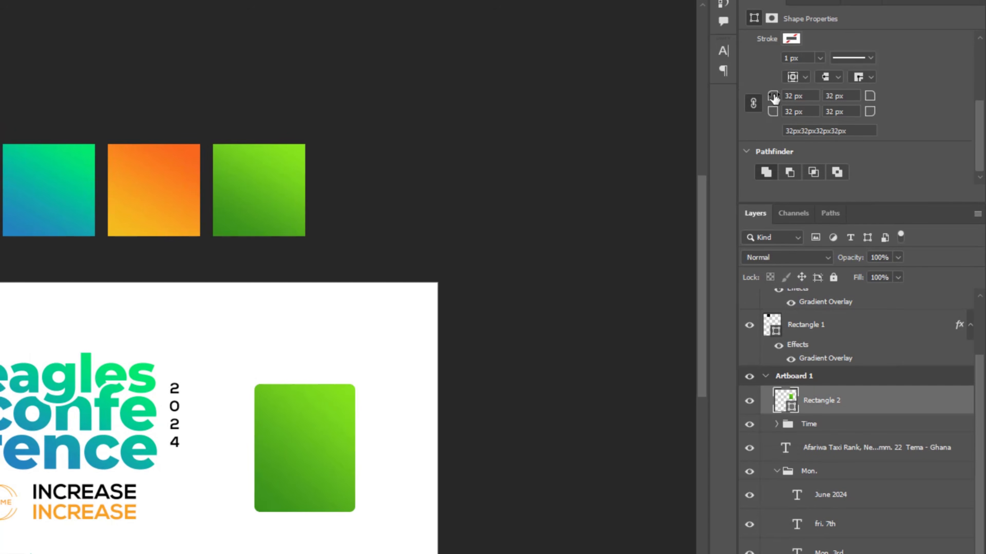
{"action": "left_click_drag", "start_coordinate": [774, 98], "coordinate": [884, 135]}
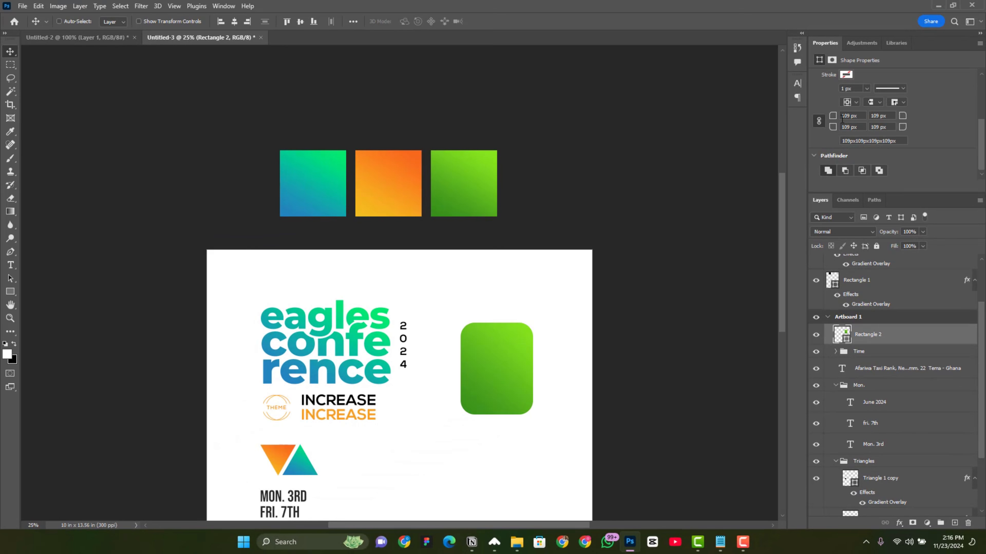
{"action": "left_click_drag", "start_coordinate": [834, 116], "coordinate": [828, 116]}
{"action": "type", "text": "90"}
{"action": "key", "text": "Return"}
{"action": "scroll", "coordinate": [865, 180], "scroll_direction": "down", "scroll_amount": 2}
{"action": "type", "text": "80"}
{"action": "key", "text": "Return"}
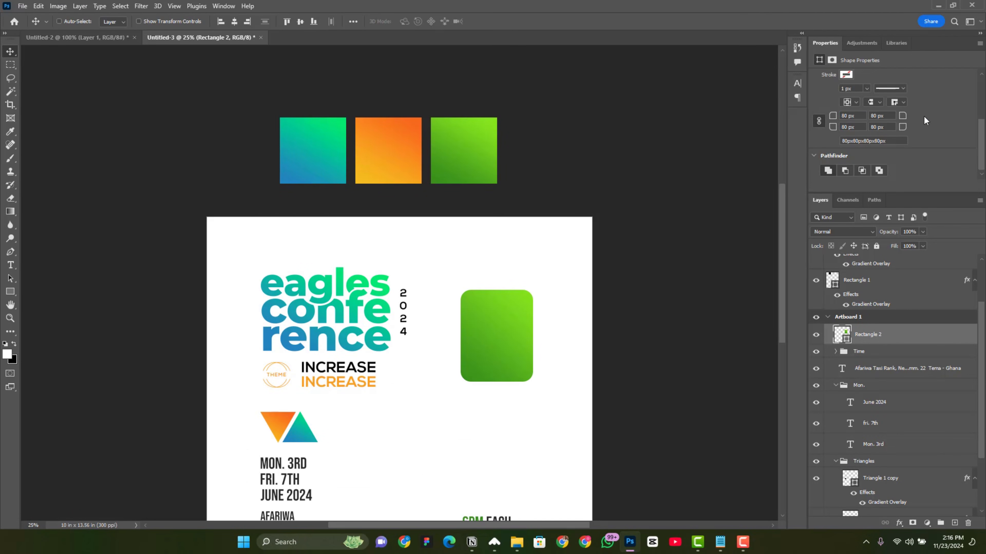
- Place the polygon texture image 2b54b267-169f-4b87-968b-f707af411b84 from the Thumbnail video folder as an embedded object
{"action": "scroll", "coordinate": [487, 313], "scroll_direction": "down", "scroll_amount": 7}
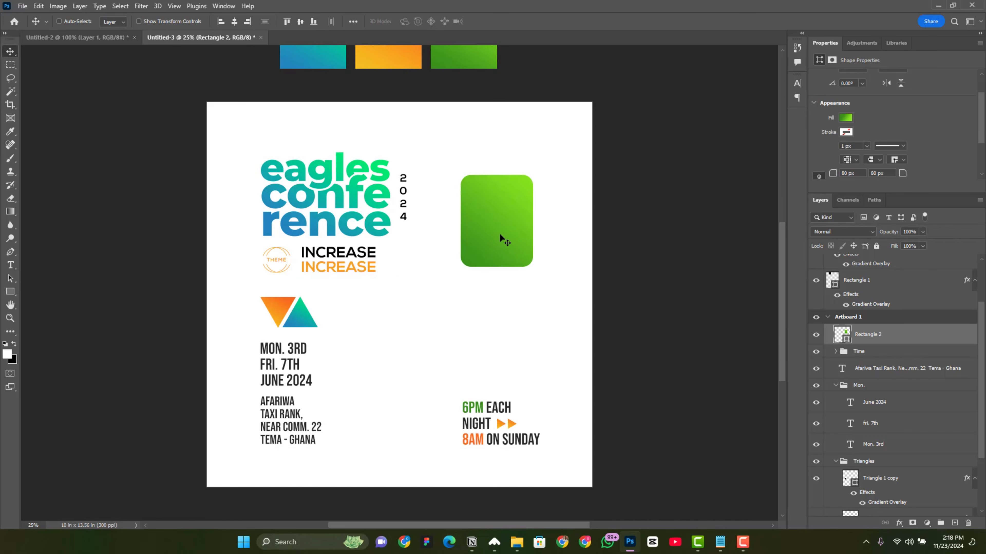
{"action": "left_click", "coordinate": [22, 6]}
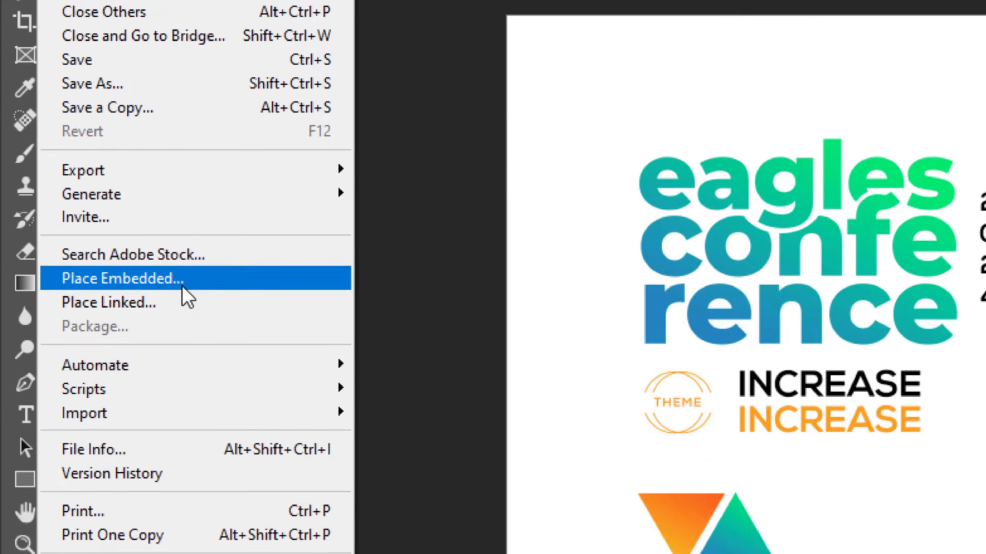
{"action": "left_click", "coordinate": [182, 287]}
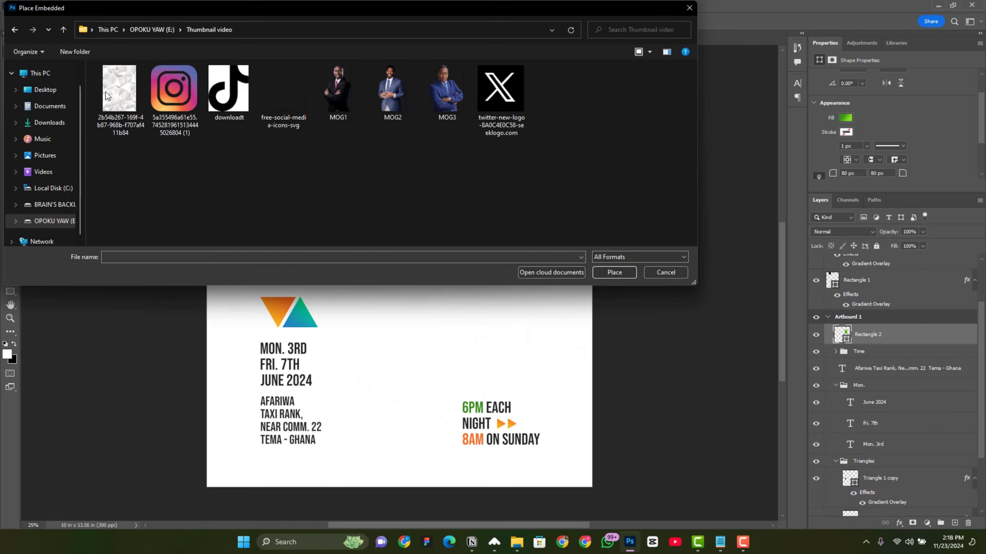
{"action": "left_click", "coordinate": [116, 80]}
{"action": "double_click", "coordinate": [114, 79]}
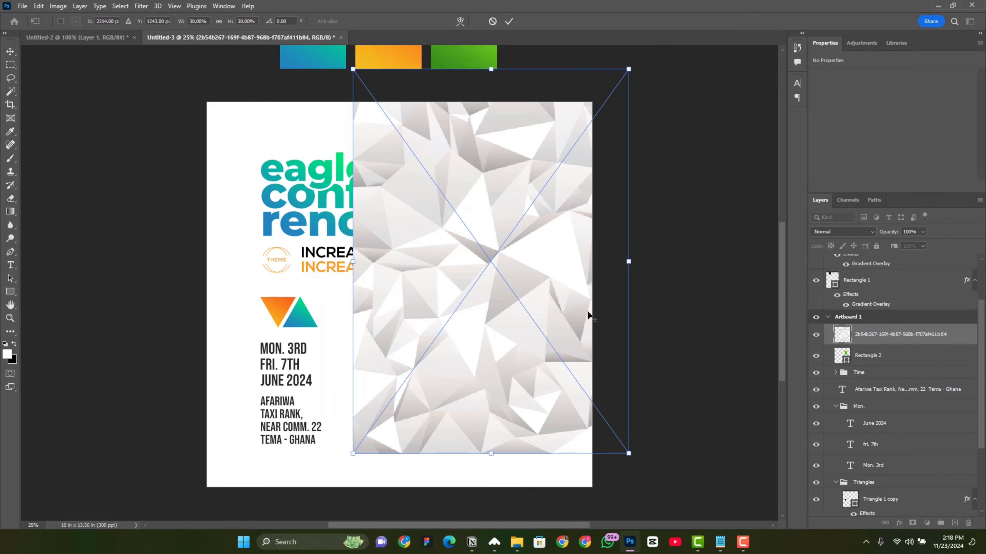
- Scale the polygon texture to about 11.67% and position it so it covers the green rectangle
{"action": "left_click_drag", "start_coordinate": [630, 454], "coordinate": [543, 338]}
{"action": "left_click_drag", "start_coordinate": [463, 274], "coordinate": [466, 241]}
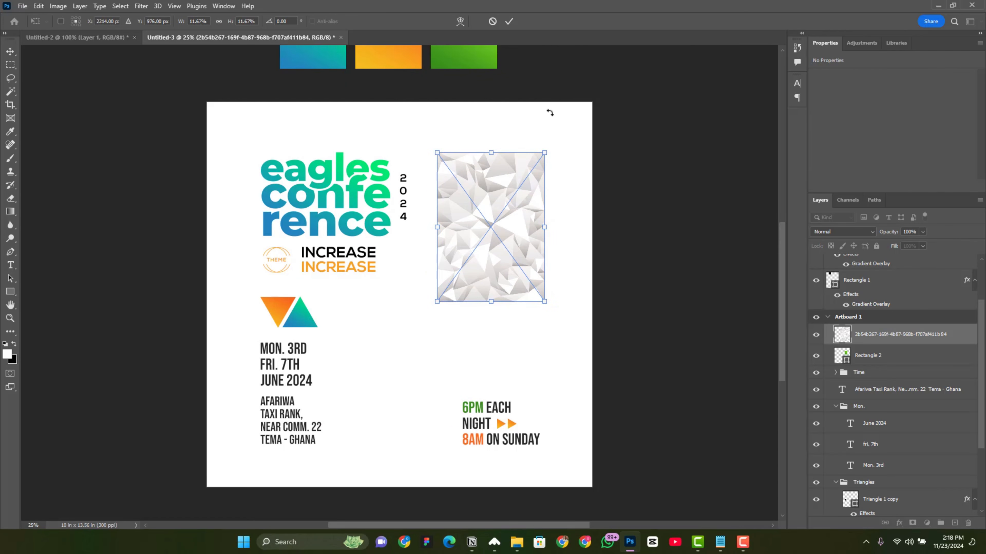
{"action": "left_click", "coordinate": [509, 22]}
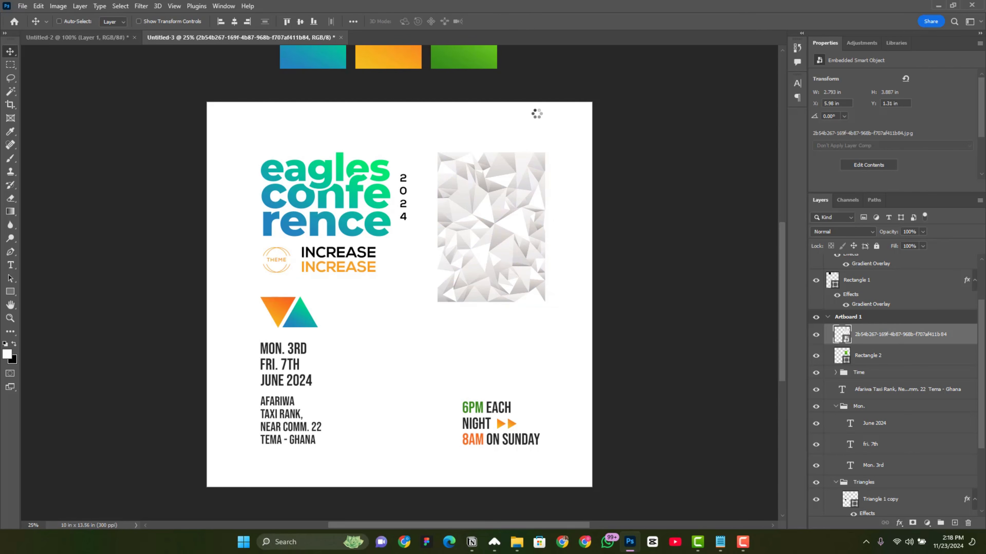
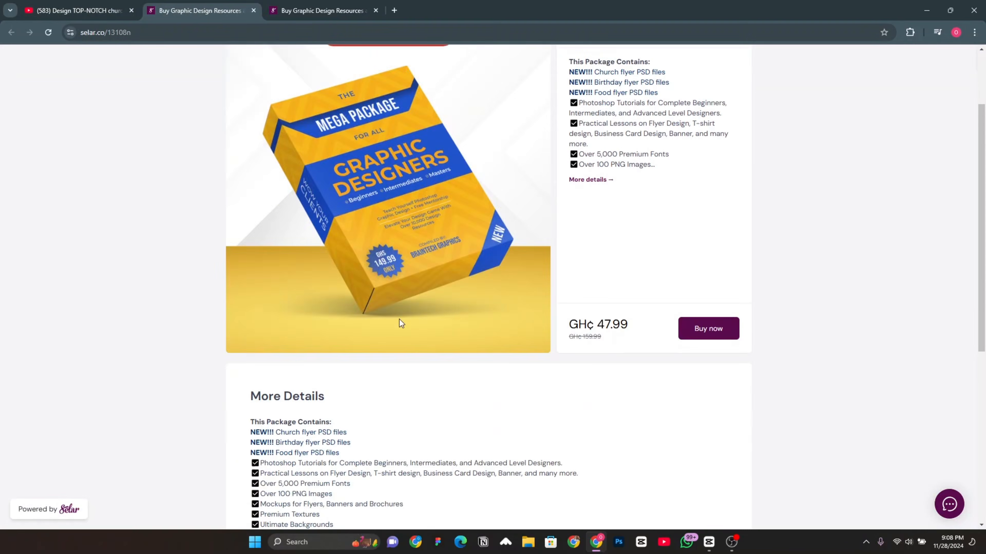
- On the Selar product page in the browser, check the design package's price in NGN and in another listed currency
{"action": "scroll", "coordinate": [399, 319], "scroll_direction": "up", "scroll_amount": 3}
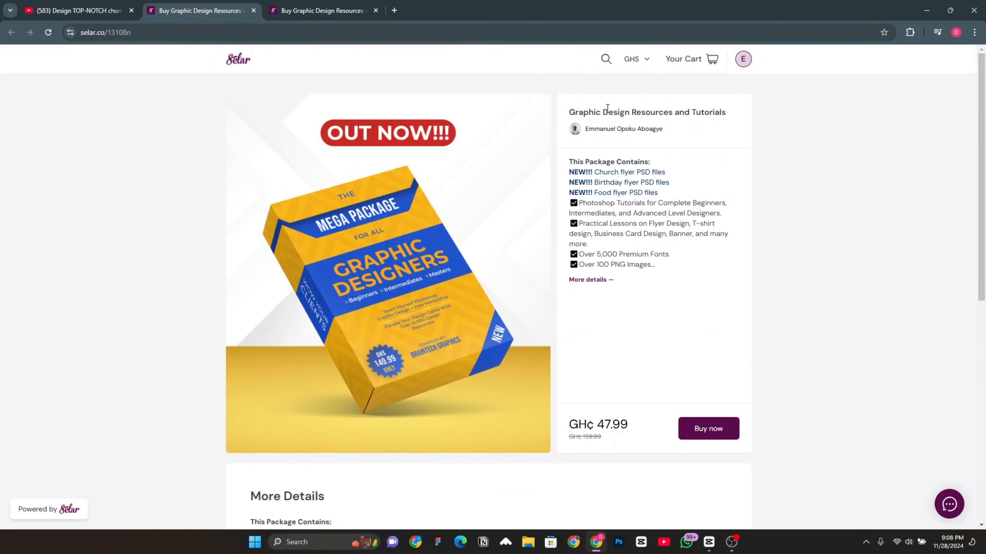
{"action": "left_click", "coordinate": [643, 63]}
{"action": "left_click", "coordinate": [625, 84]}
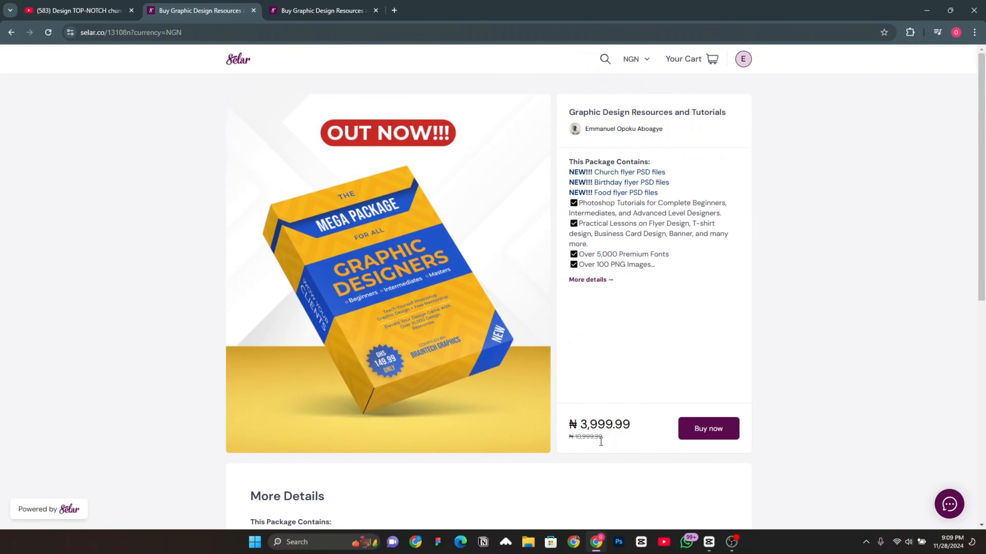
{"action": "left_click", "coordinate": [640, 61]}
{"action": "left_click", "coordinate": [627, 158]}
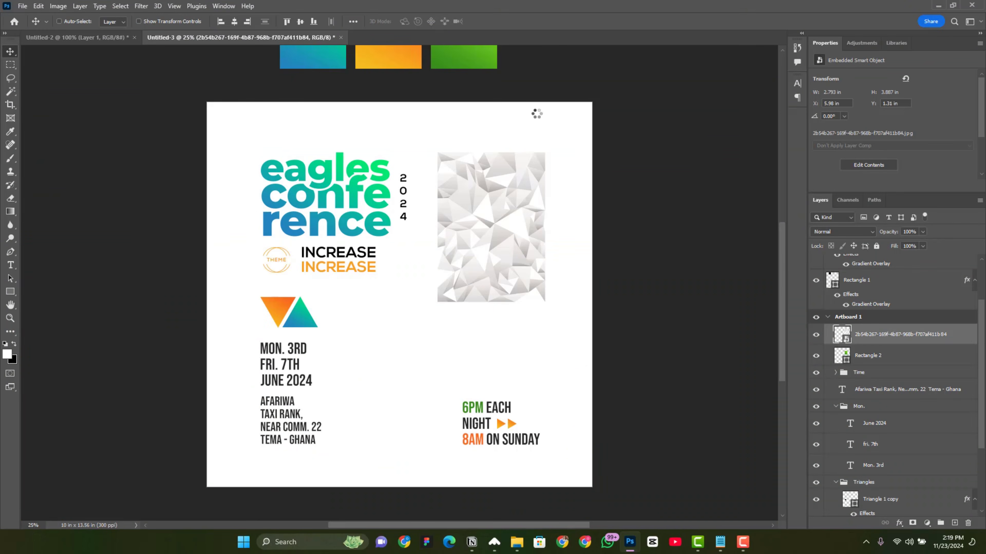
- Reposition the polygon texture to X 6.25 in, Y 1.14 in over the green rectangle and clip it to that rectangle
{"action": "left_click_drag", "start_coordinate": [488, 246], "coordinate": [499, 240]}
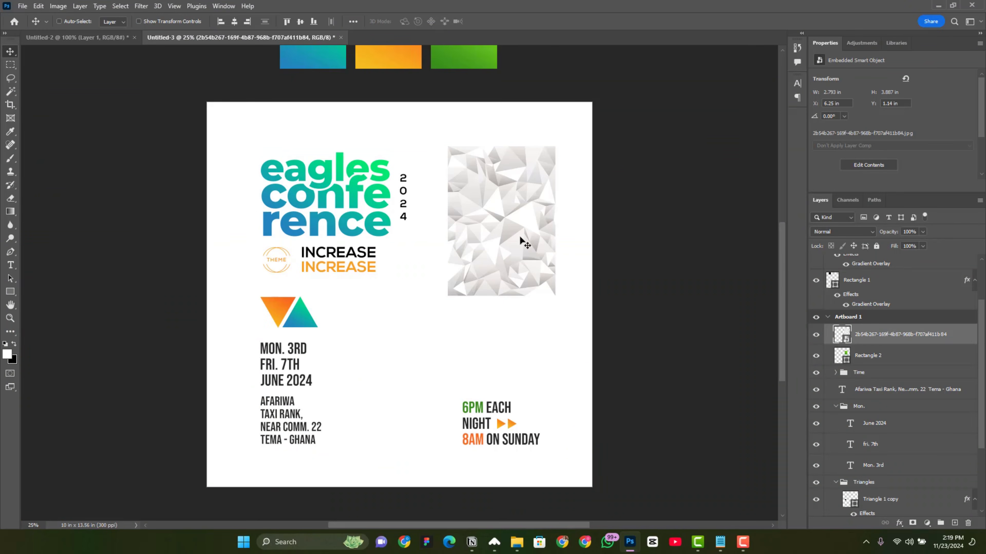
{"action": "right_click", "coordinate": [899, 334]}
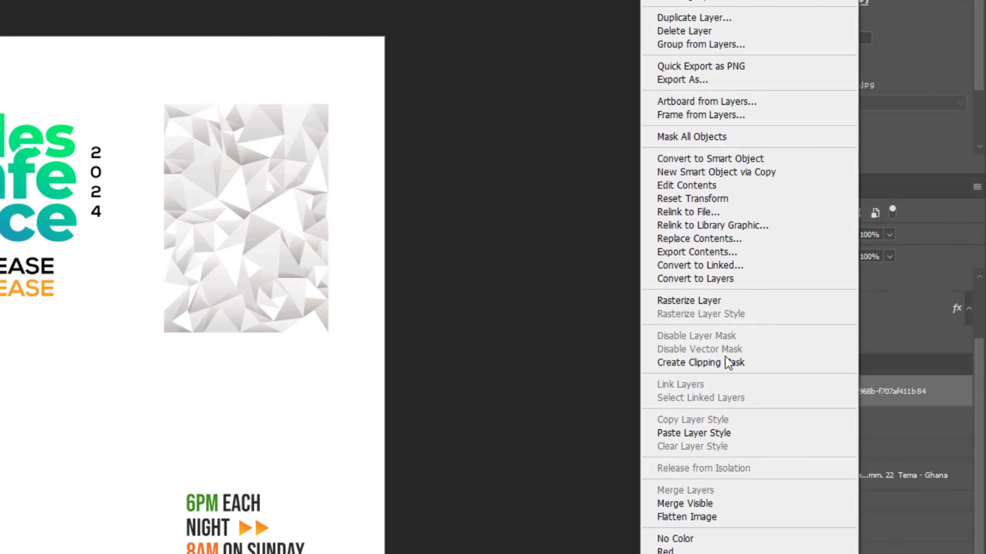
{"action": "left_click", "coordinate": [724, 362]}
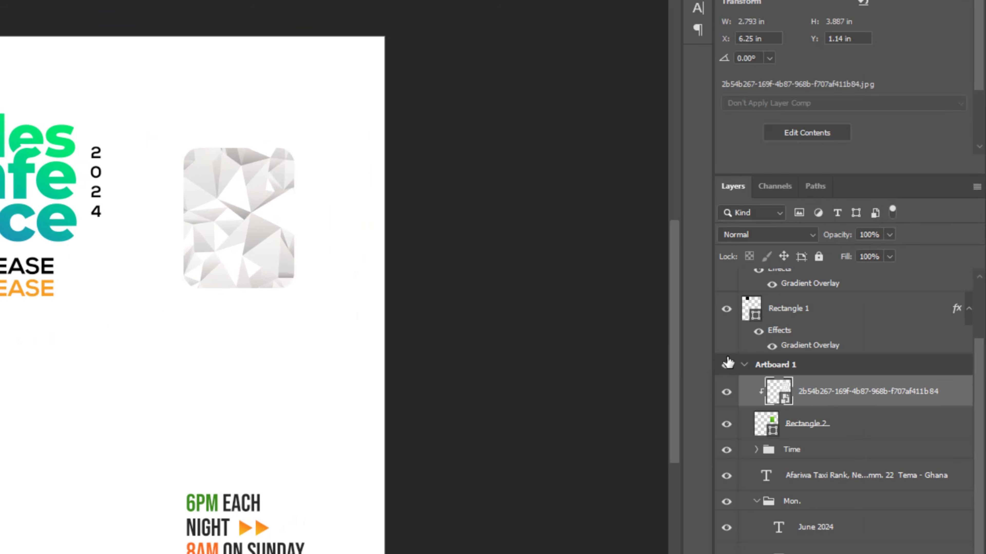
- Set the clipped polygon texture's blend mode to Multiply and its opacity to 50%
{"action": "left_click", "coordinate": [811, 238]}
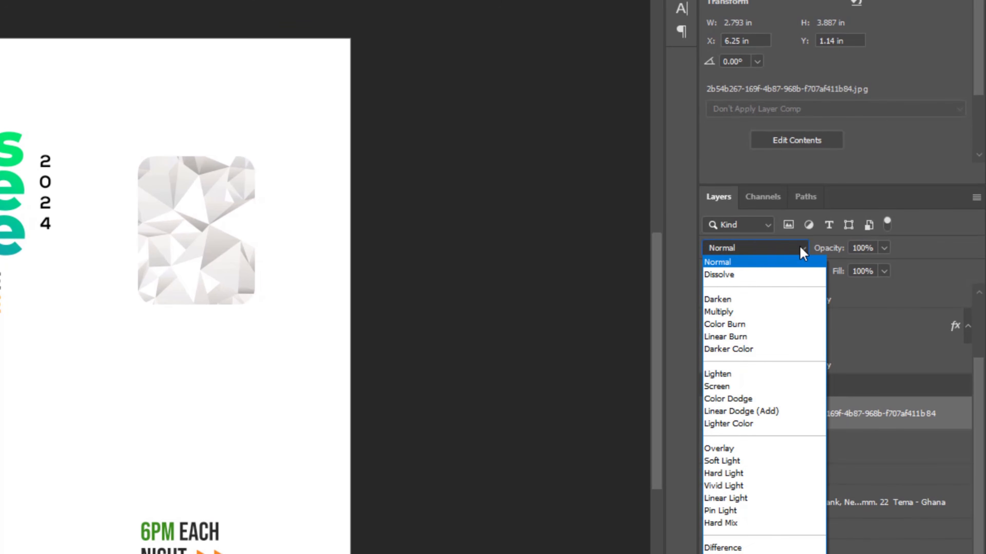
{"action": "left_click", "coordinate": [736, 310]}
{"action": "left_click", "coordinate": [885, 249]}
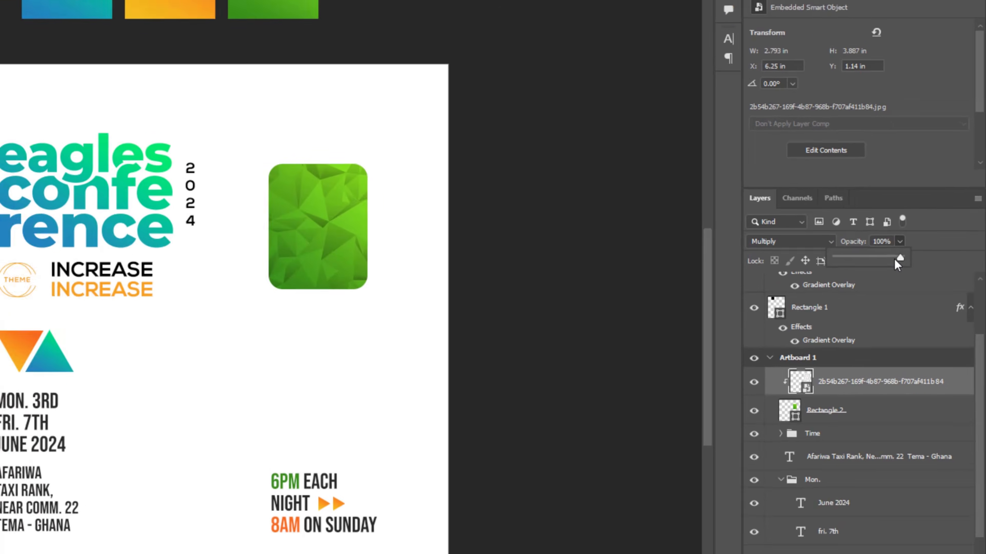
{"action": "left_click_drag", "start_coordinate": [884, 269], "coordinate": [868, 268]}
{"action": "left_click", "coordinate": [913, 252]}
- Group the green rectangle with its polygon texture and name the group Image 1
{"action": "left_click", "coordinate": [904, 351]}
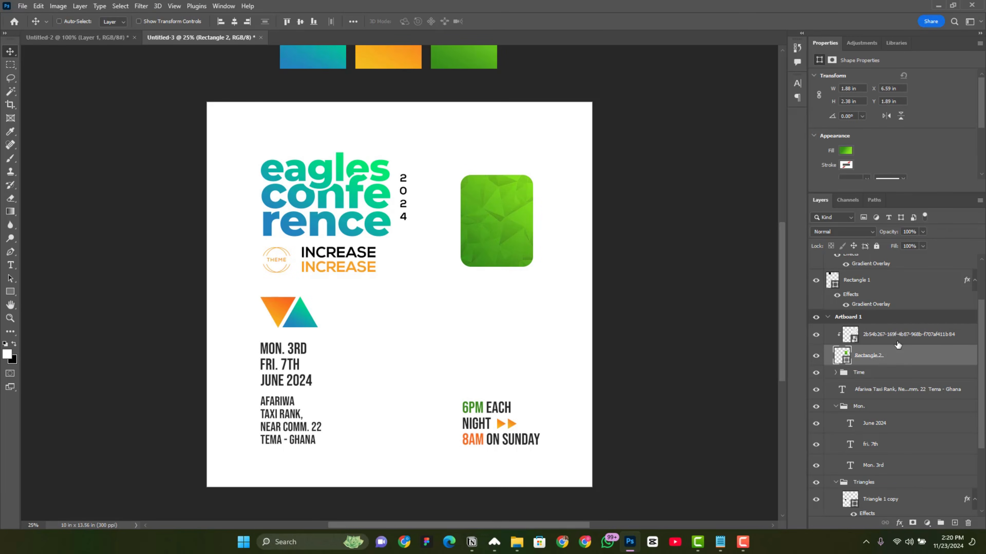
{"action": "left_click", "coordinate": [898, 343], "text": "ctrl"}
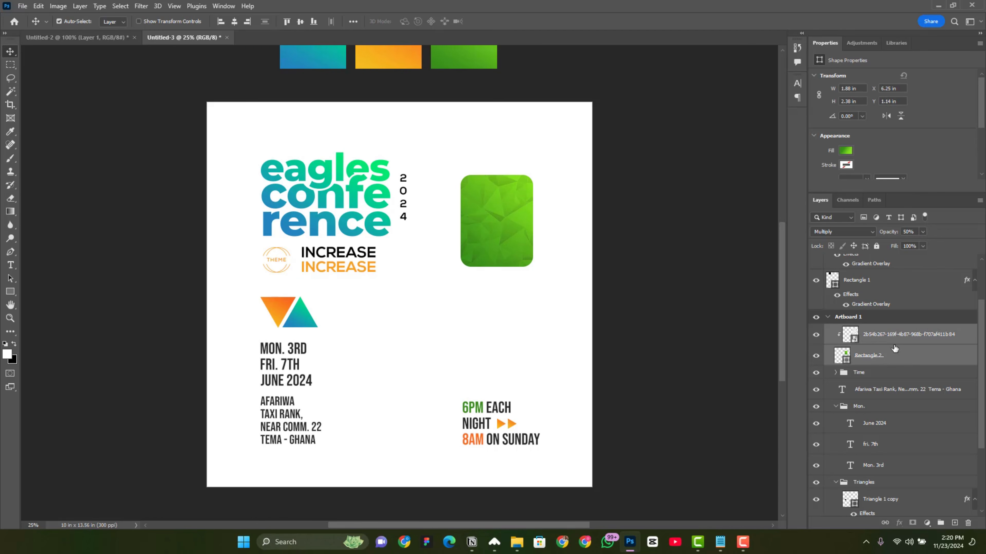
{"action": "key", "text": "ctrl+g"}
{"action": "double_click", "coordinate": [866, 330]}
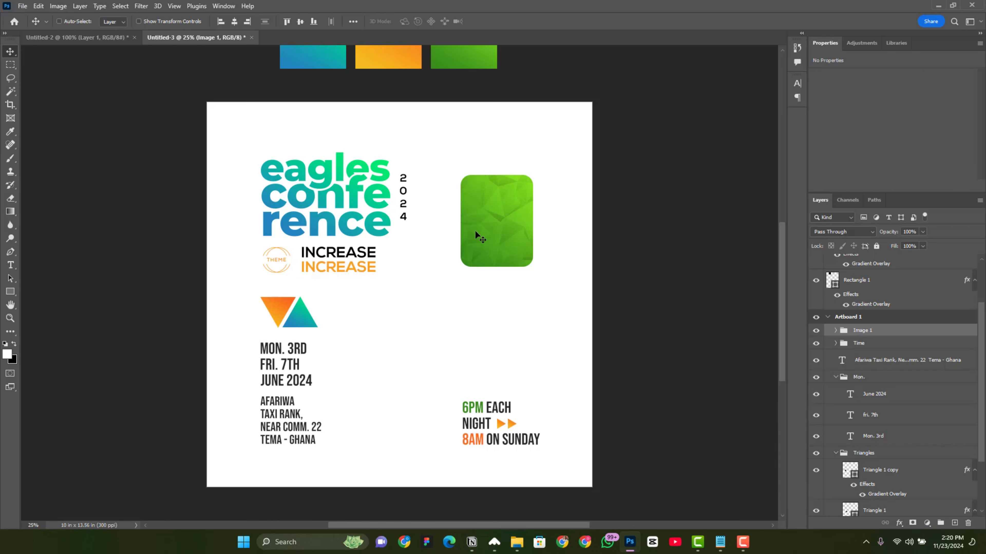
- Duplicate the Image 1 card below and left of the original, overlapping it, and open the copied rectangle's fill settings
{"action": "left_click_drag", "start_coordinate": [488, 227], "coordinate": [451, 279]}
{"action": "left_click", "coordinate": [835, 331]}
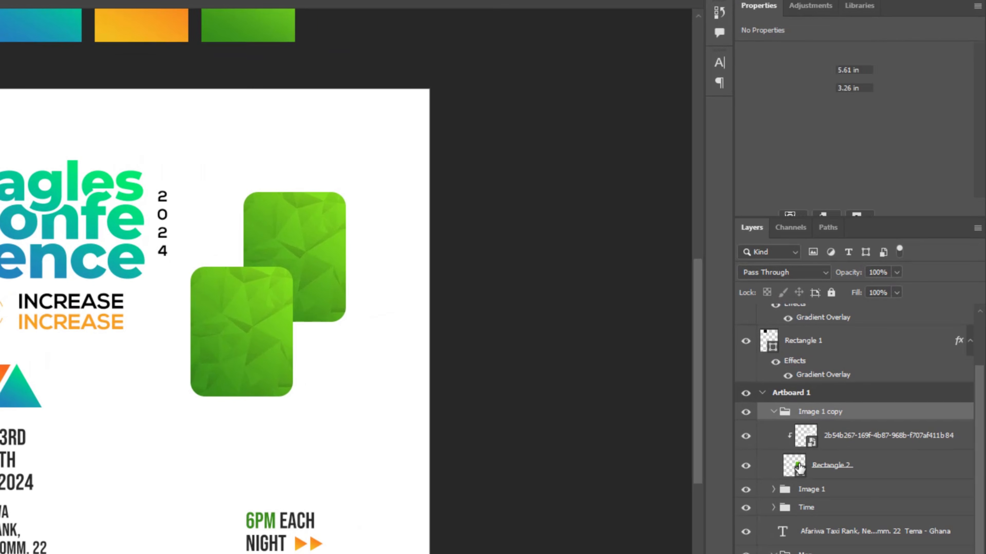
{"action": "left_click", "coordinate": [799, 468]}
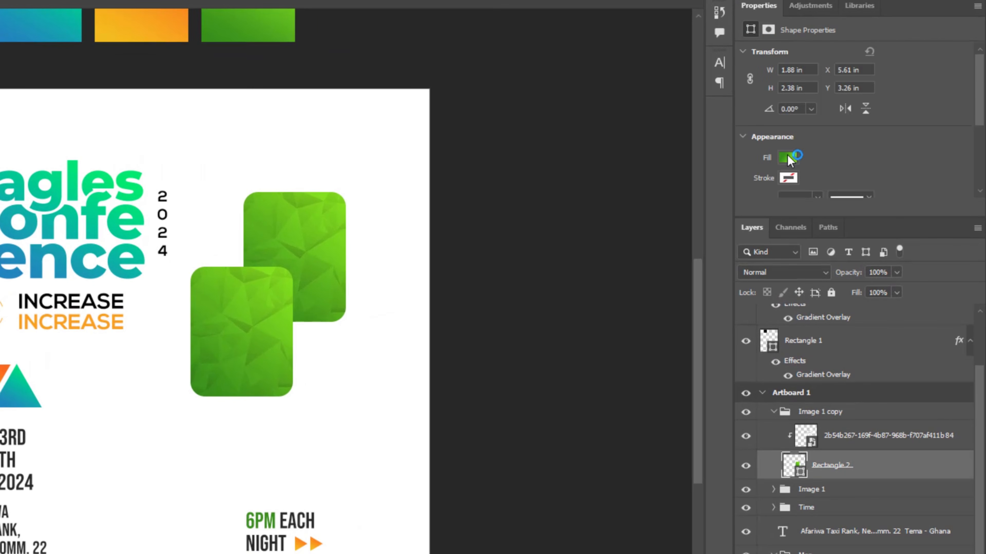
{"action": "left_click", "coordinate": [787, 155]}
{"action": "left_click", "coordinate": [847, 337]}
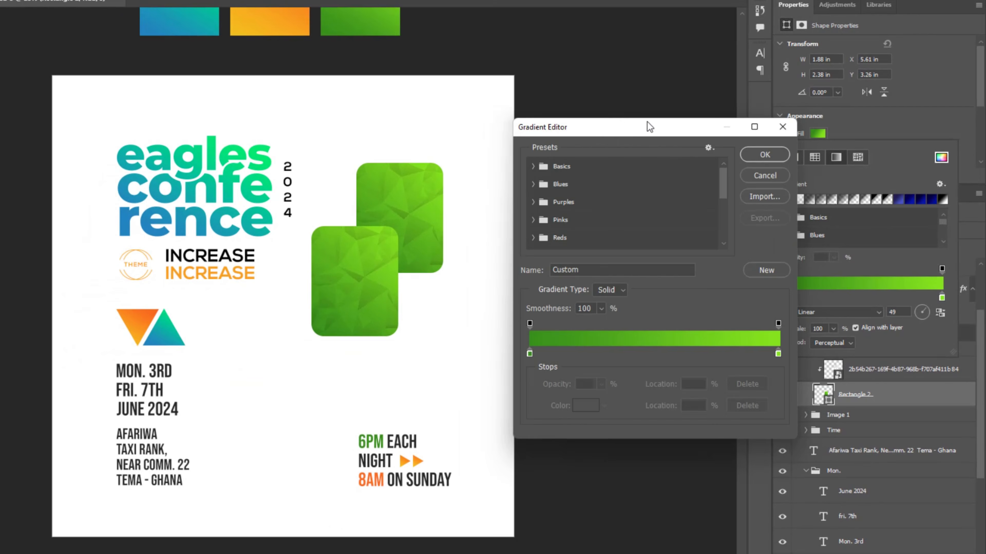
{"action": "left_click_drag", "start_coordinate": [647, 121], "coordinate": [662, 114]}
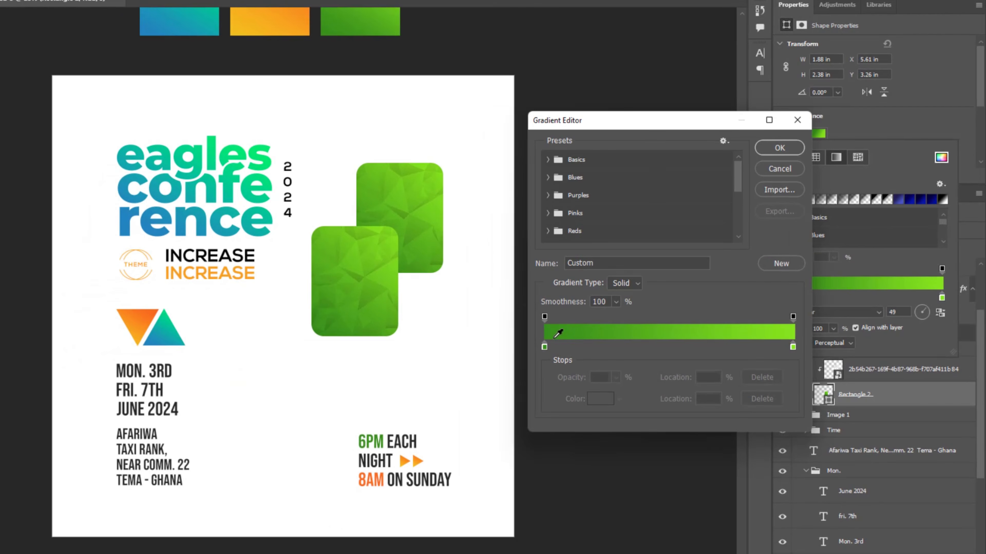
{"action": "left_click", "coordinate": [546, 348]}
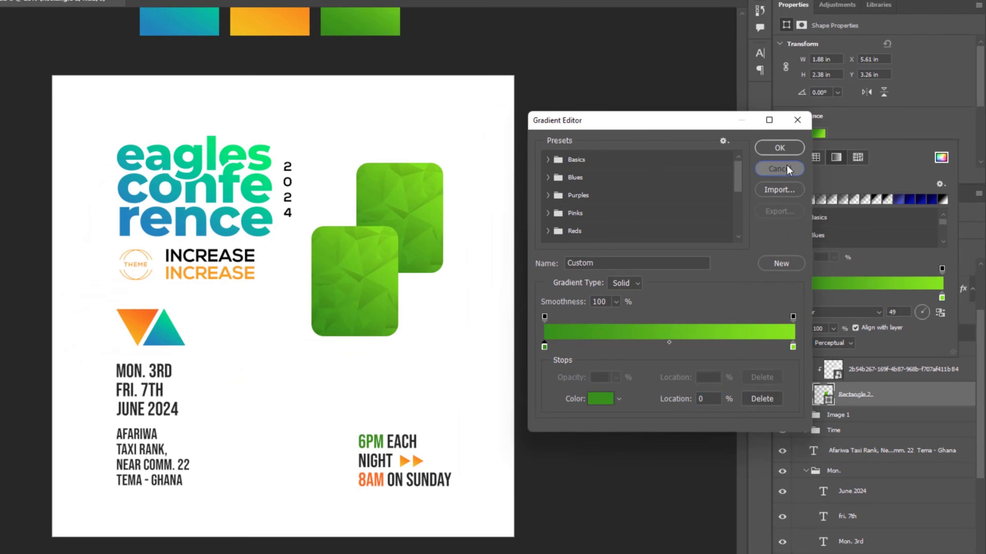
{"action": "left_click", "coordinate": [780, 147]}
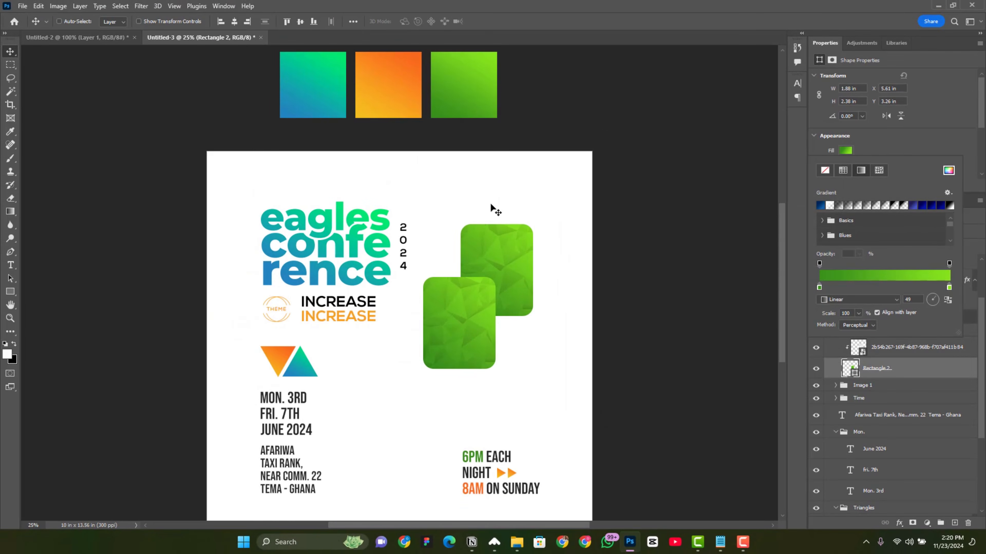
- Set the start color of the copied rectangle's gradient to the deep orange sampled from the orange swatch's upper corner
{"action": "scroll", "coordinate": [495, 210], "scroll_direction": "up", "scroll_amount": 1}
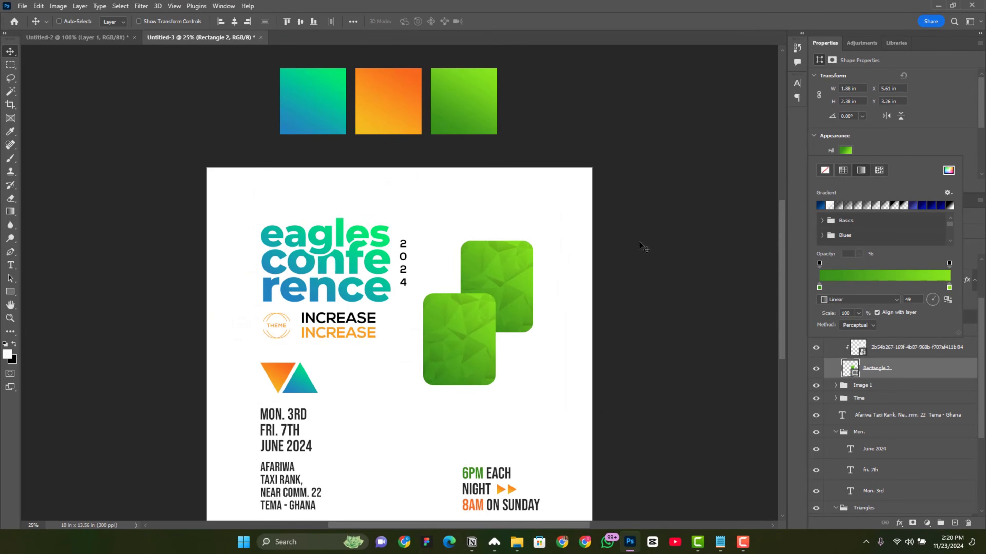
{"action": "left_click", "coordinate": [821, 286]}
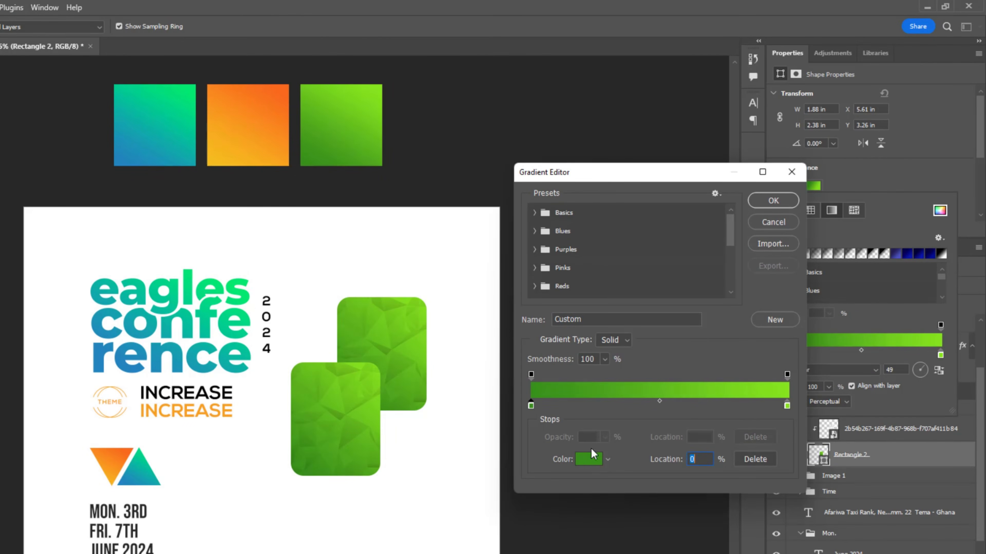
{"action": "left_click", "coordinate": [588, 459]}
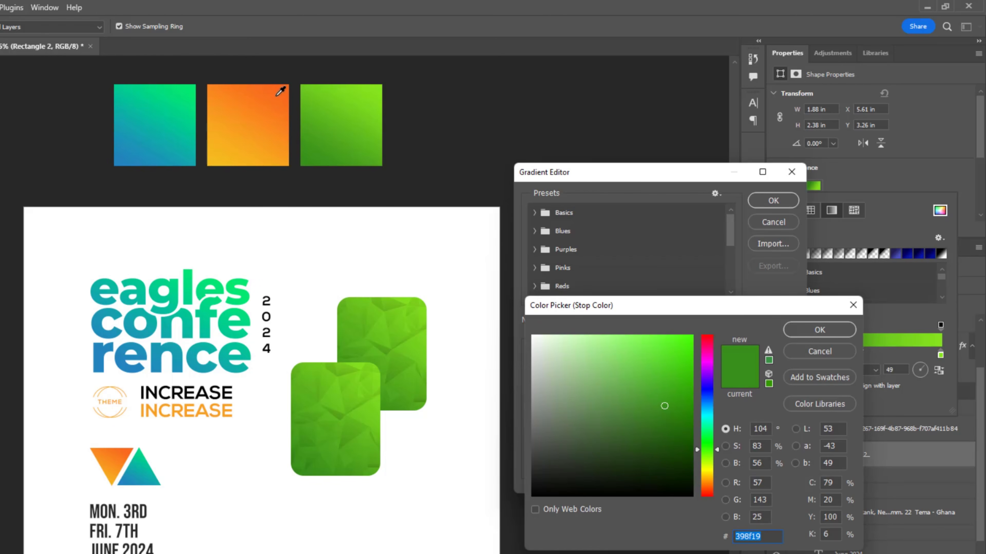
{"action": "left_click", "coordinate": [285, 94]}
{"action": "left_click", "coordinate": [819, 330]}
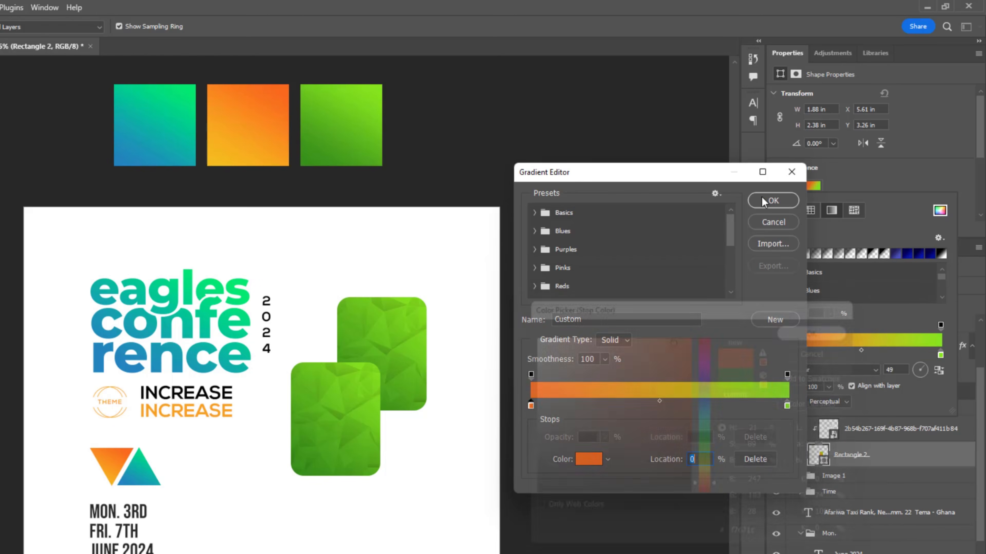
{"action": "left_click", "coordinate": [764, 199]}
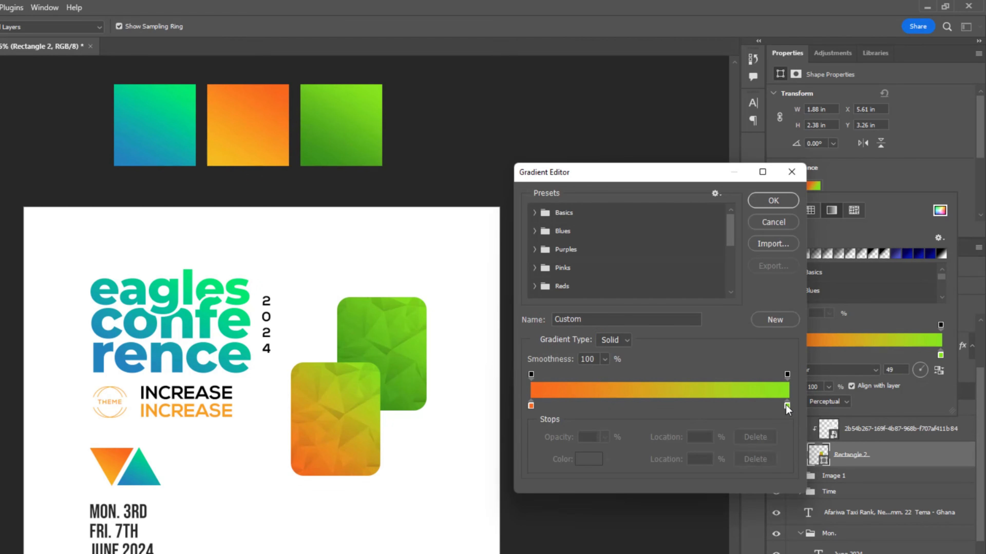
- Set the end color of the copied rectangle's gradient to the yellow-orange f4b51c sampled from the lower part of the orange swatch
{"action": "left_click", "coordinate": [786, 406]}
{"action": "left_click", "coordinate": [588, 459]}
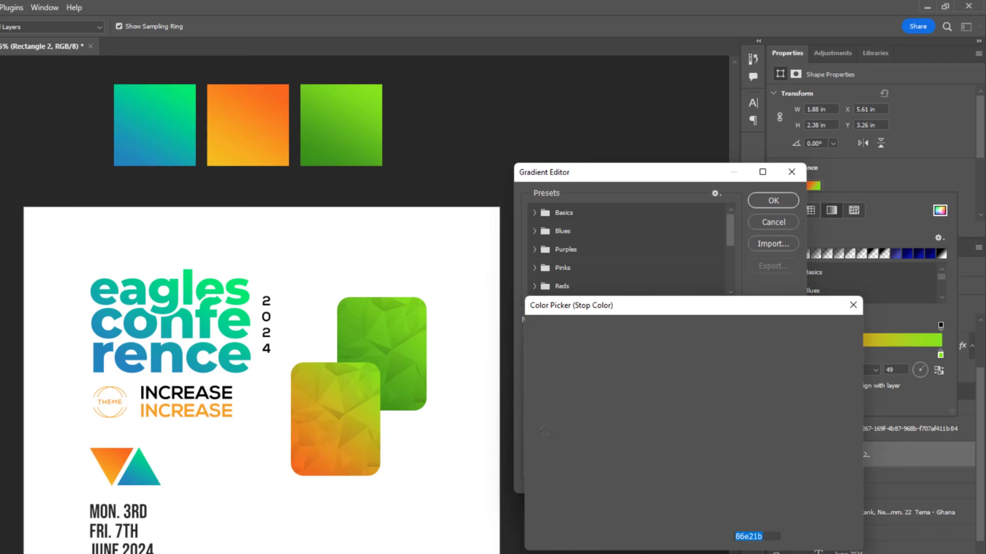
{"action": "left_click", "coordinate": [238, 154]}
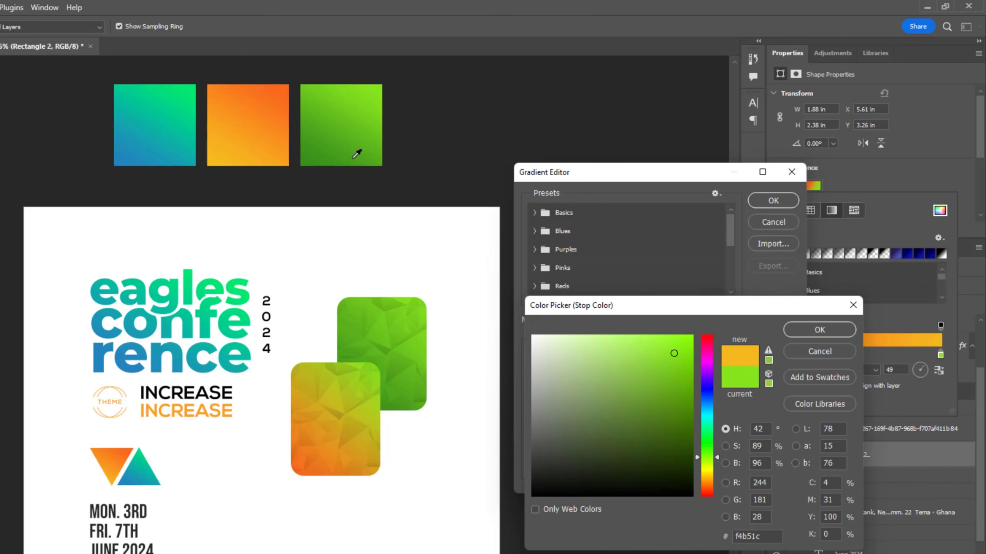
{"action": "left_click", "coordinate": [808, 334]}
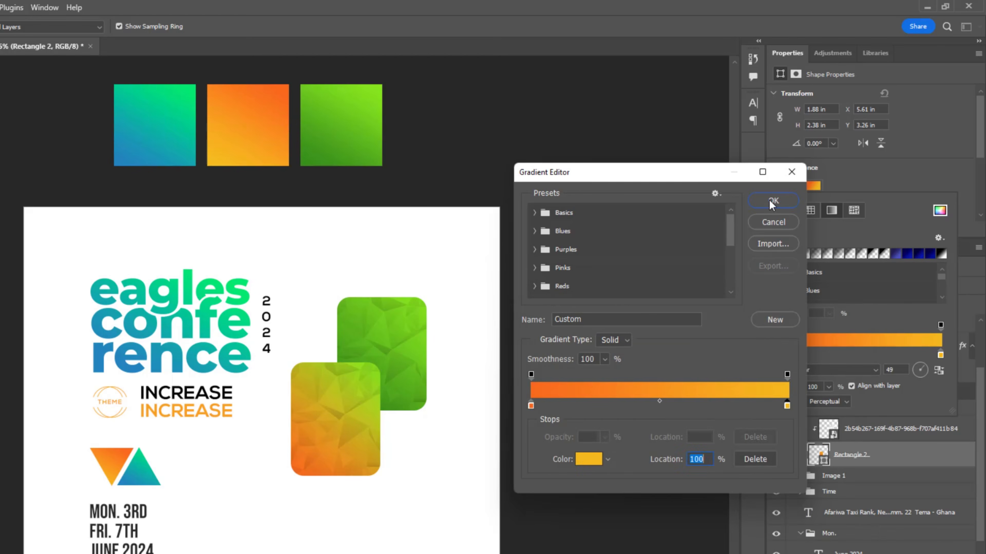
{"action": "key", "text": "Return"}
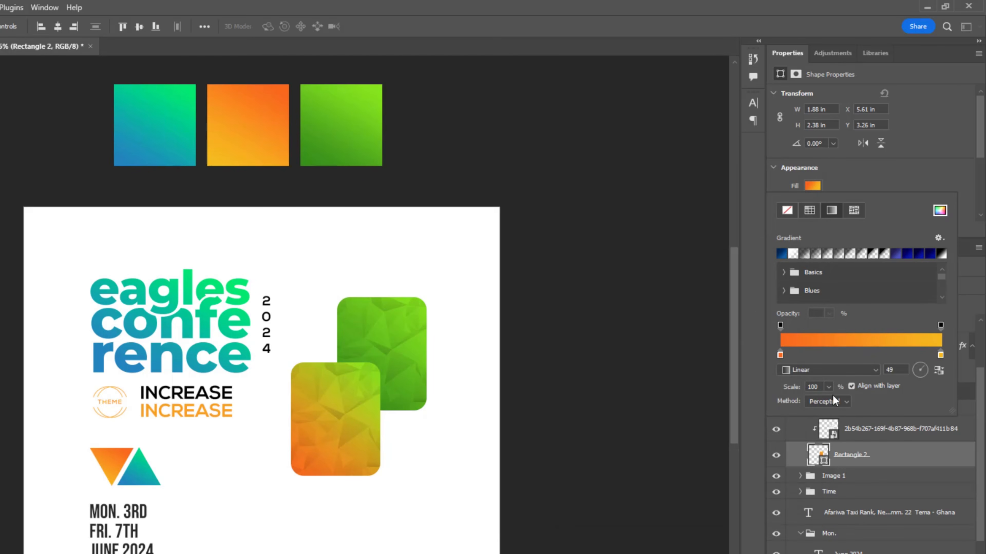
{"action": "scroll", "coordinate": [502, 384], "scroll_direction": "down", "scroll_amount": 2}
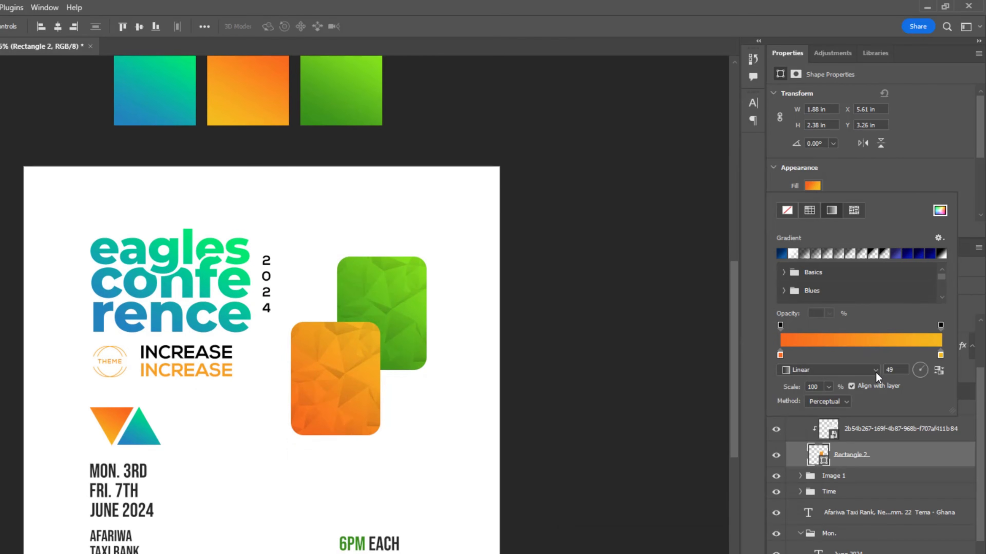
{"action": "left_click", "coordinate": [917, 166]}
- Collapse the orange card's group and rename it Image 2
{"action": "scroll", "coordinate": [864, 488], "scroll_direction": "up", "scroll_amount": 2}
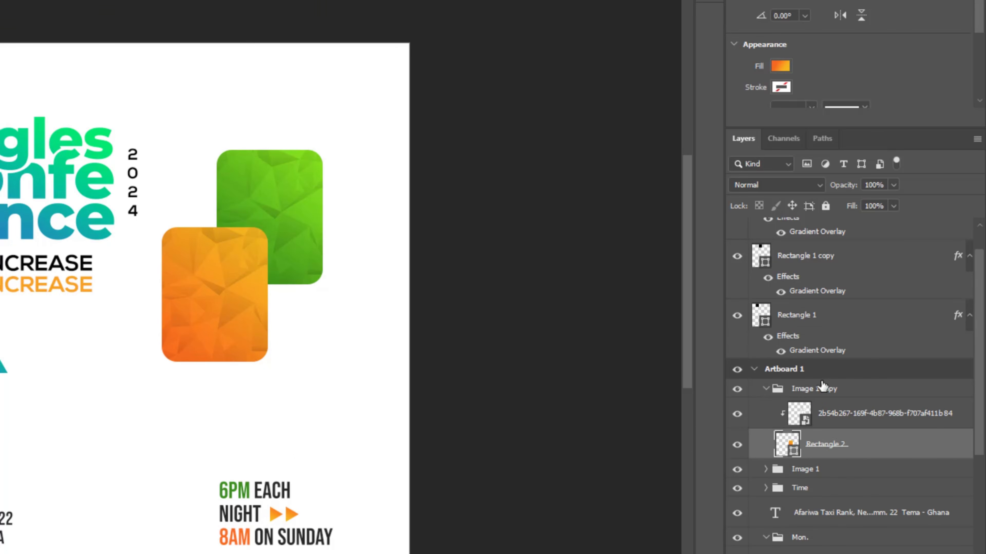
{"action": "left_click", "coordinate": [778, 391]}
{"action": "left_click", "coordinate": [765, 388]}
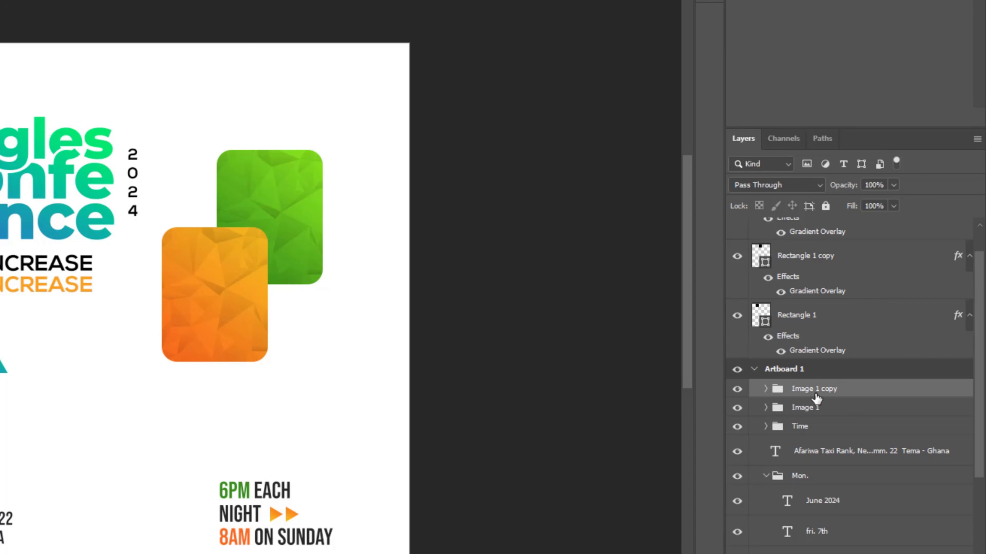
{"action": "double_click", "coordinate": [825, 389]}
{"action": "key", "text": "Right"}
{"action": "key", "text": "BackSpace"}
{"action": "key", "text": "BackSpace"}
{"action": "key", "text": "BackSpace"}
{"action": "key", "text": "BackSpace"}
{"action": "key", "text": "BackSpace"}
{"action": "key", "text": "BackSpace"}
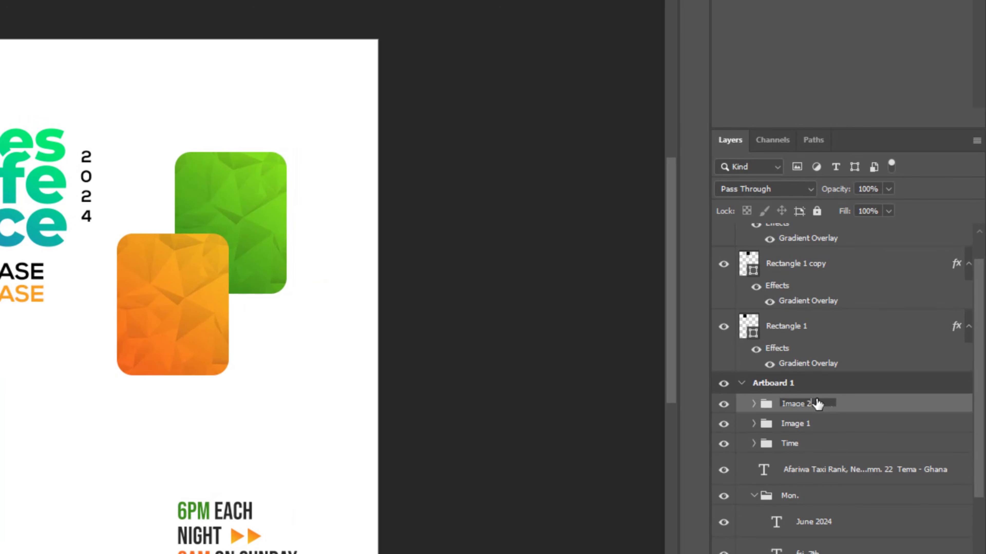
{"action": "type", "text": "2"}
{"action": "key", "text": "Return"}
- Duplicate the Image 2 group, name the copy Image 3, and place it below and left of the orange card, overlapping it
{"action": "key", "text": "ctrl+j"}
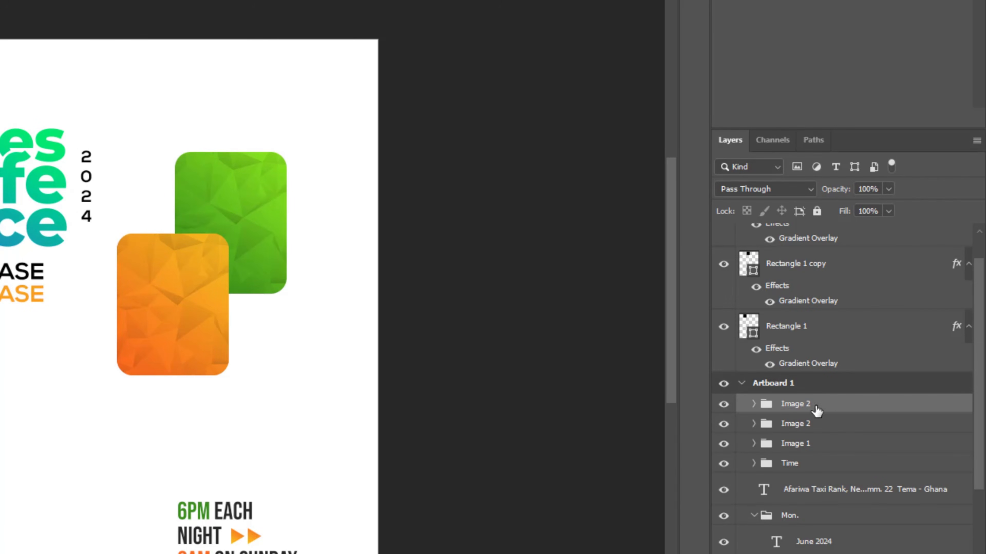
{"action": "double_click", "coordinate": [816, 411]}
{"action": "type", "text": "3"}
{"action": "key", "text": "Return"}
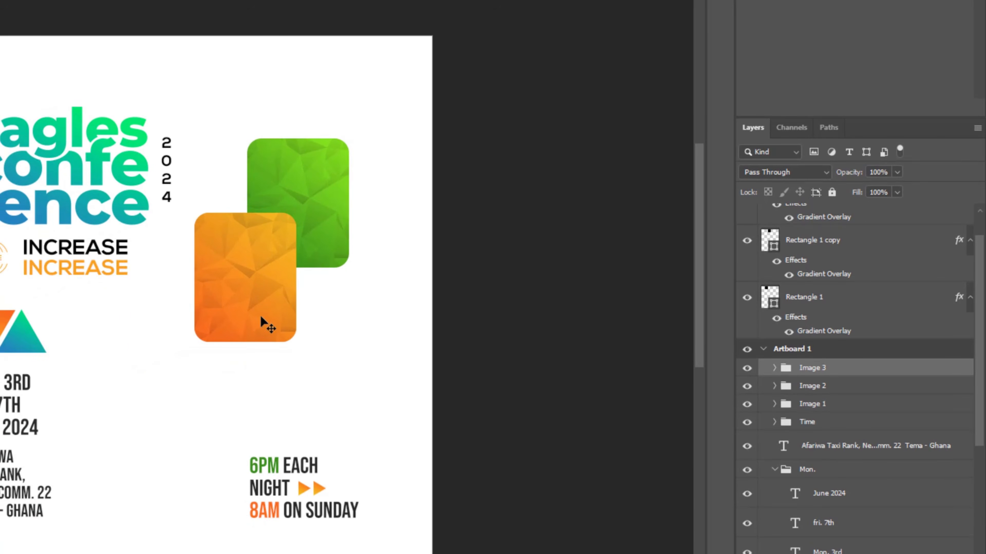
{"action": "left_click_drag", "start_coordinate": [262, 321], "coordinate": [219, 397]}
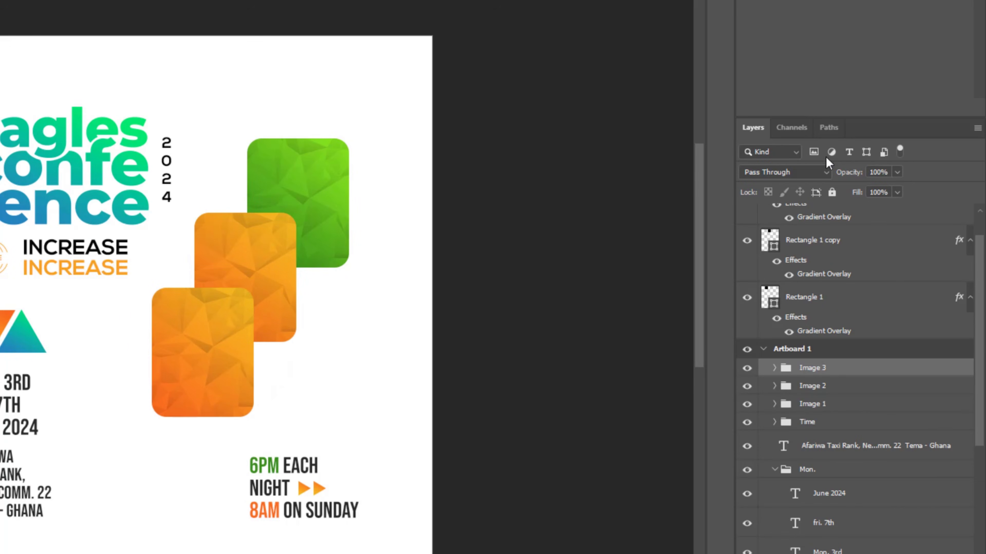
- Reverse the gradient fill of the rectangle in the Image 3 group, keeping its 49° linear angle, and collapse the group
{"action": "left_click", "coordinate": [773, 369]}
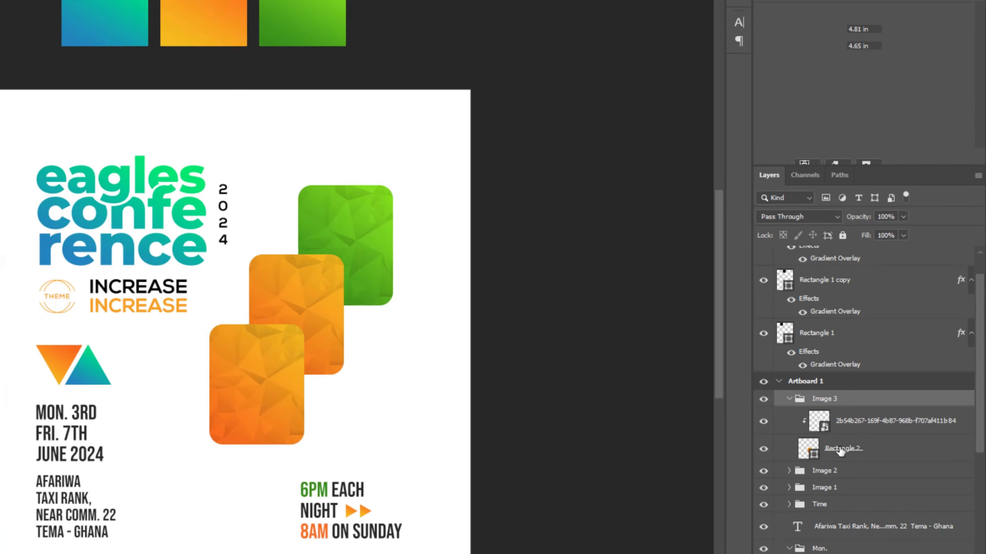
{"action": "left_click", "coordinate": [840, 451]}
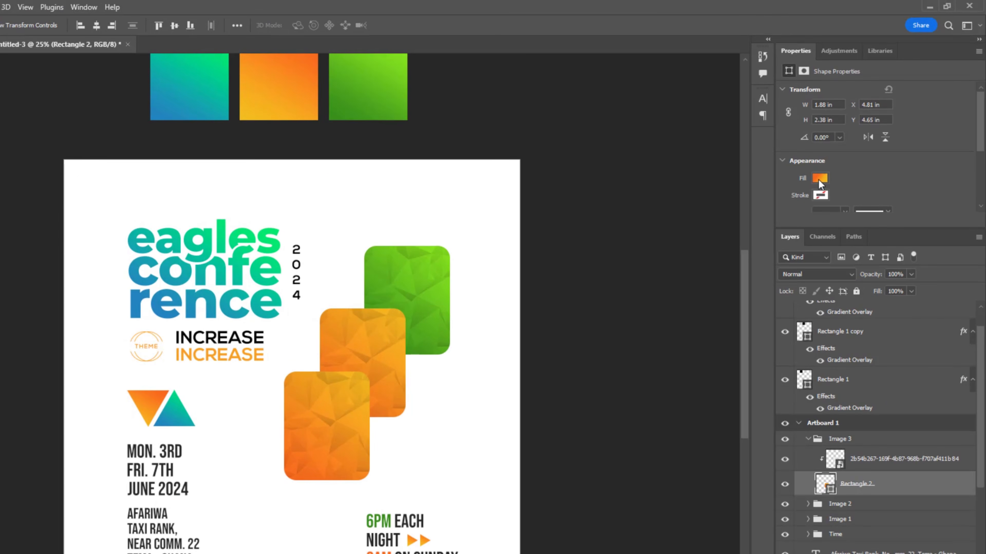
{"action": "left_click", "coordinate": [802, 110]}
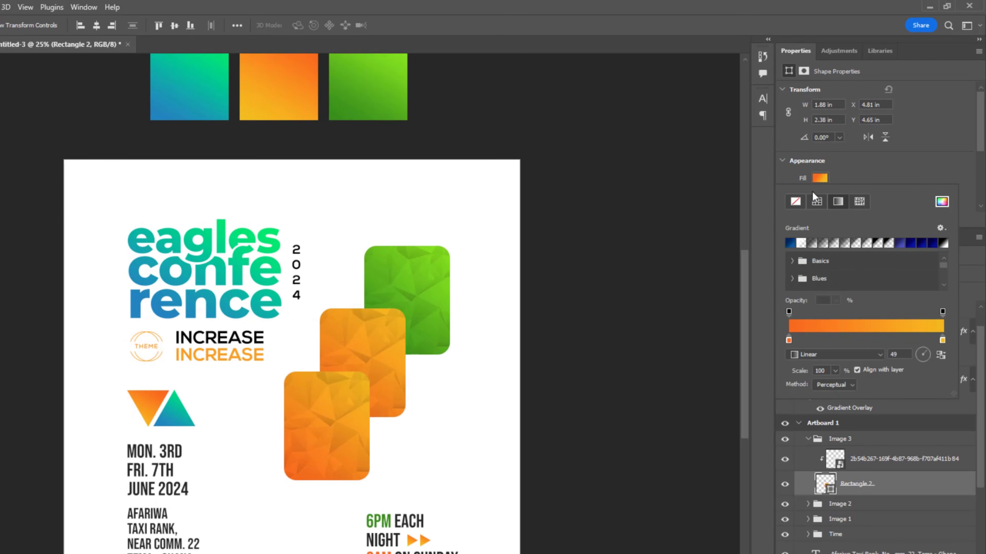
{"action": "left_click", "coordinate": [838, 326]}
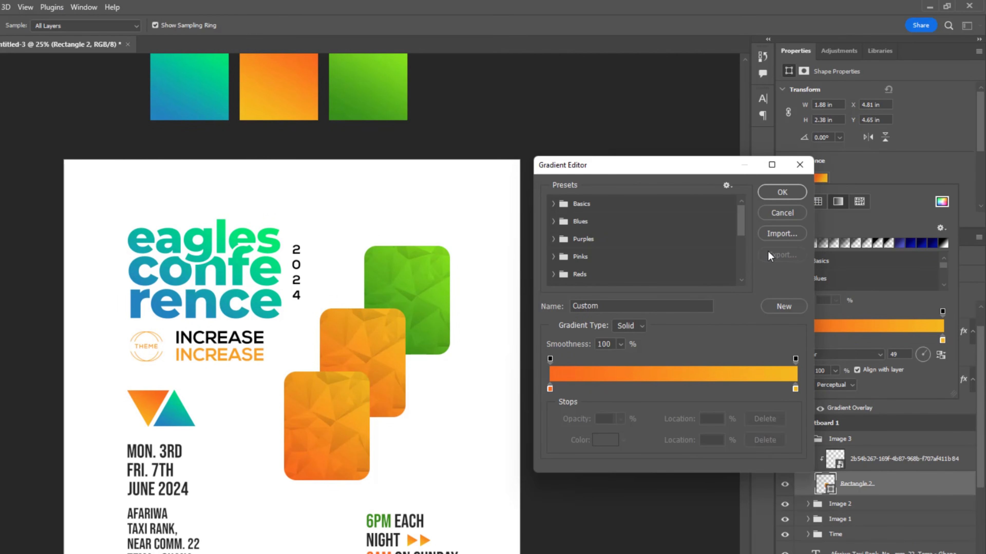
{"action": "left_click", "coordinate": [782, 213]}
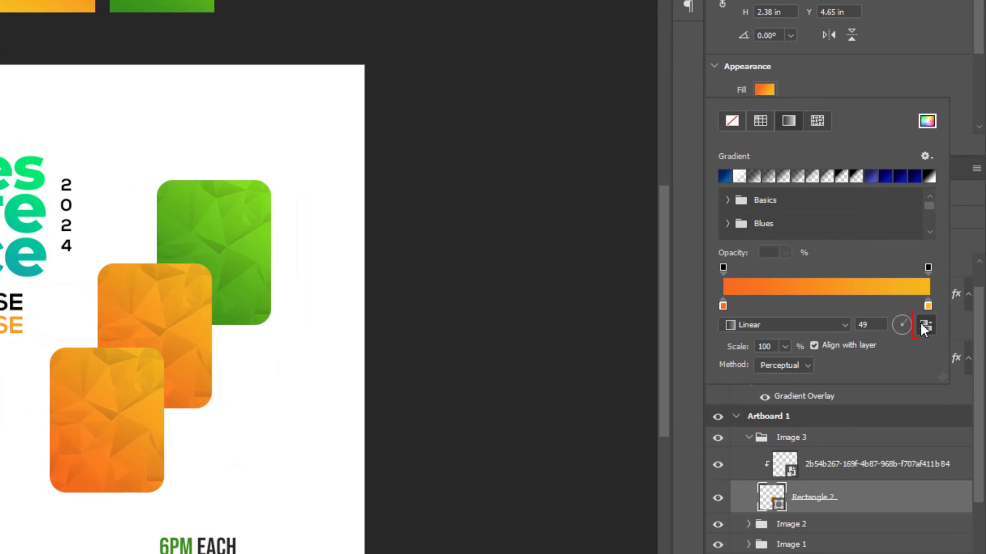
{"action": "left_click", "coordinate": [937, 349]}
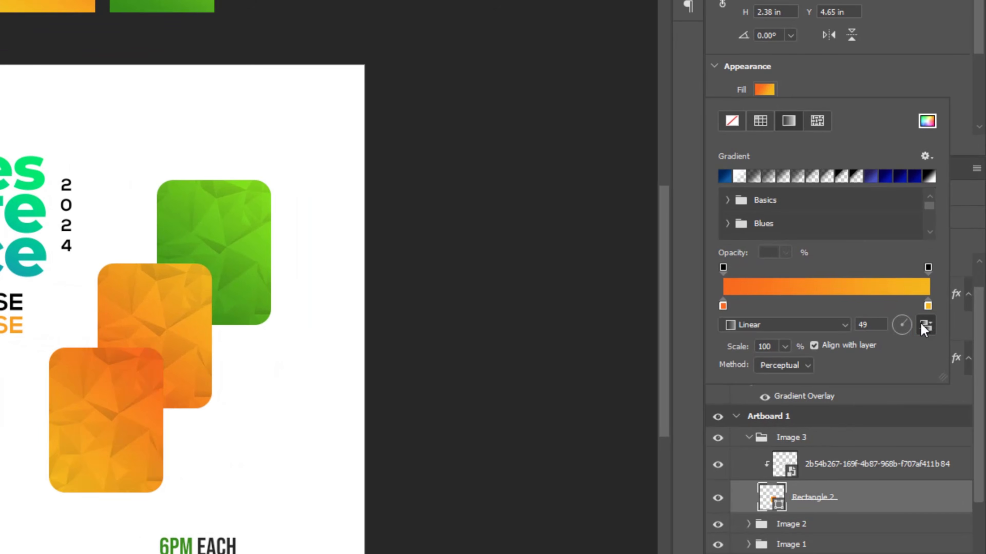
{"action": "left_click", "coordinate": [882, 76]}
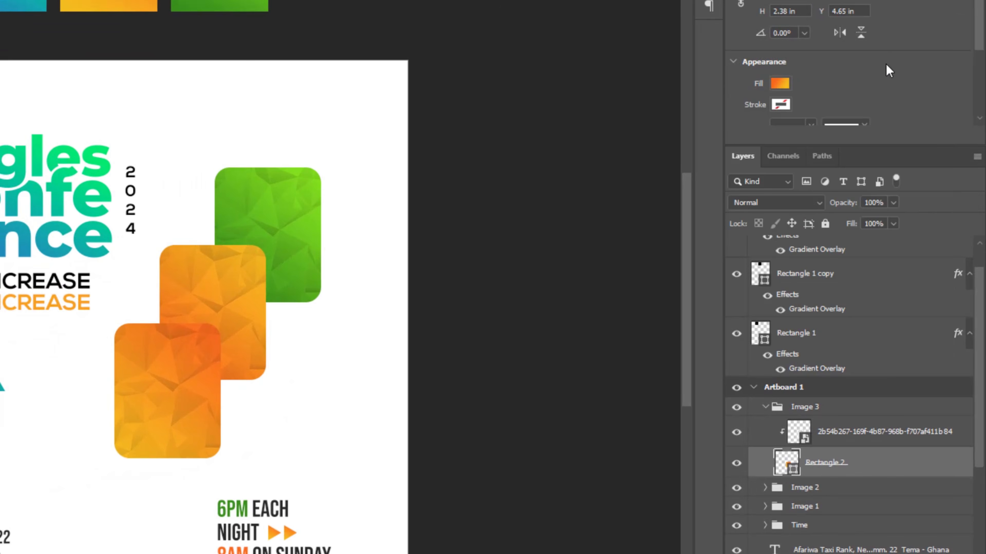
{"action": "left_click", "coordinate": [180, 301]}
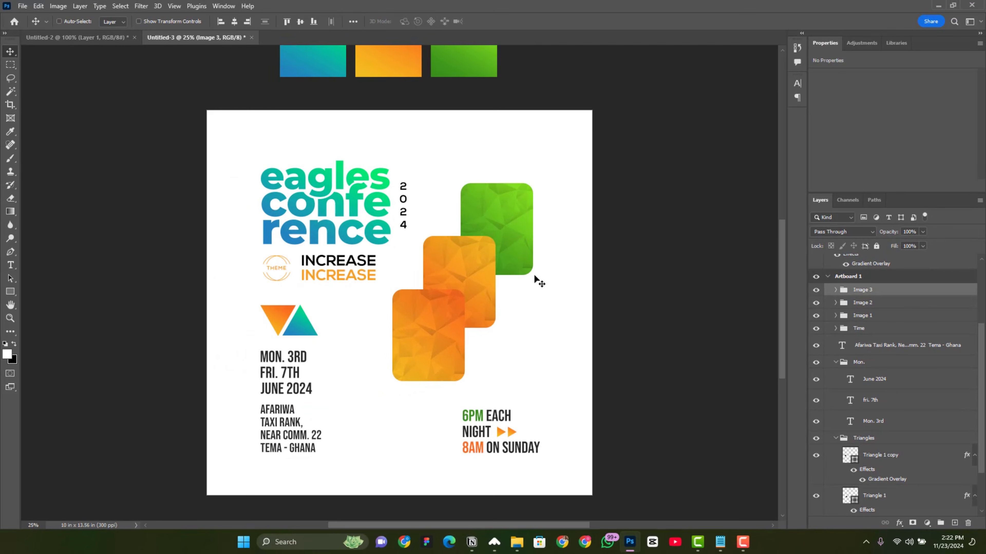
- Select the green card's rectangle in the Image 1 group and place the embedded image MOG3 directly above it
{"action": "right_click", "coordinate": [492, 225]}
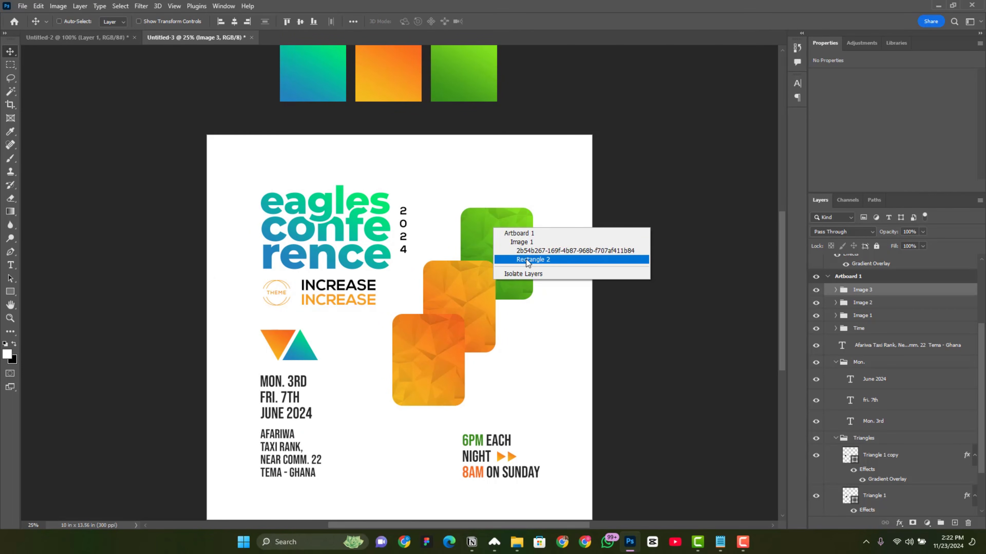
{"action": "left_click", "coordinate": [517, 264]}
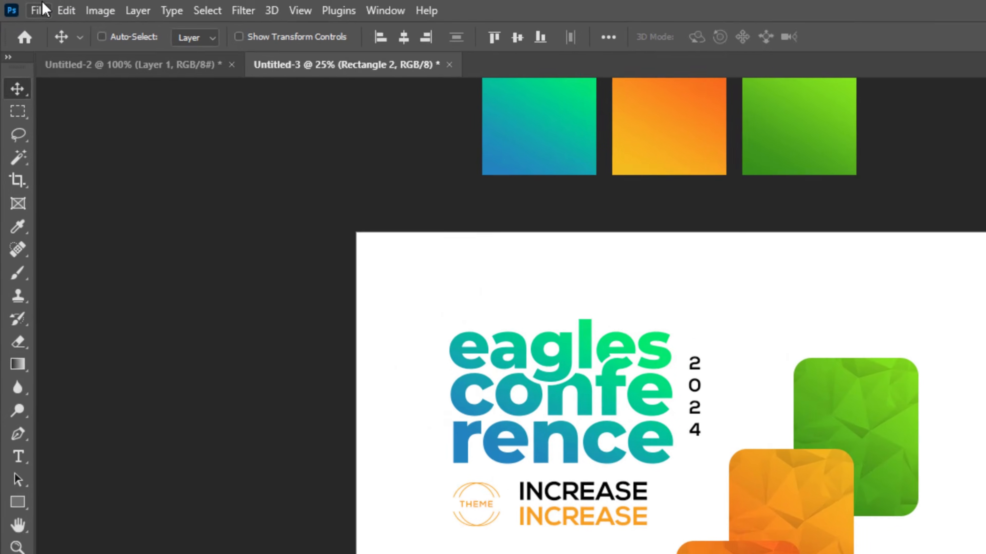
{"action": "left_click", "coordinate": [22, 6]}
{"action": "left_click", "coordinate": [118, 222]}
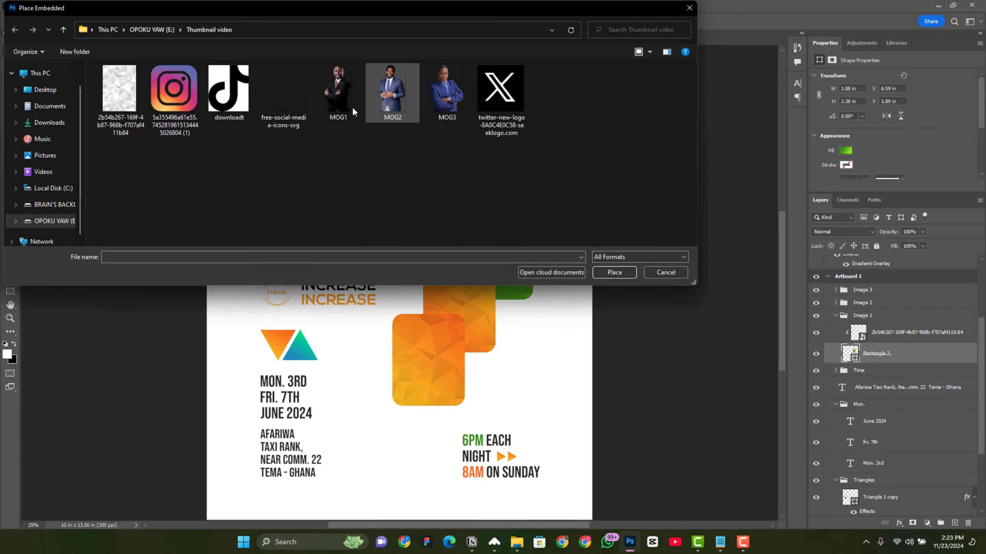
{"action": "double_click", "coordinate": [445, 88]}
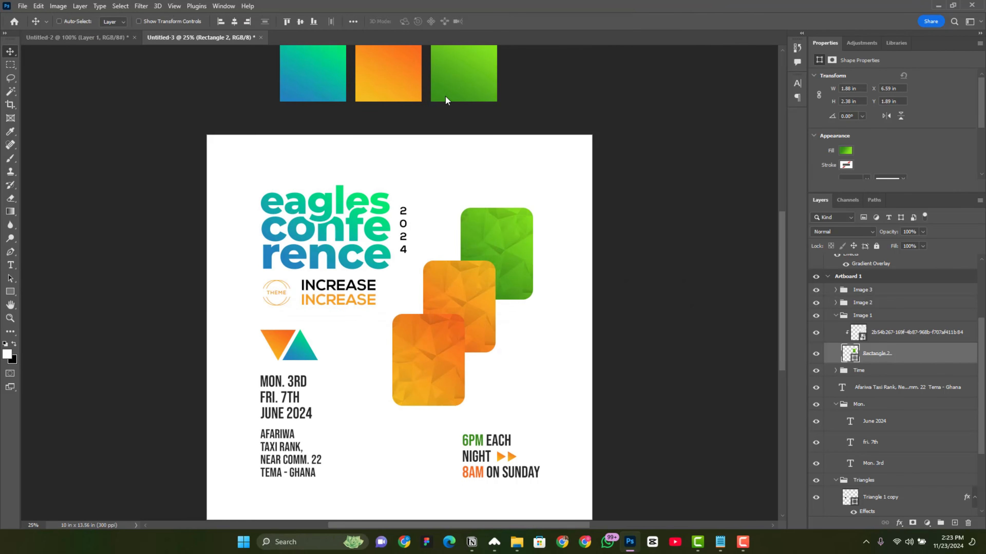
- Move the MOG3 portrait over the green card, flip it horizontally and enlarge it to about 131%
{"action": "left_click_drag", "start_coordinate": [440, 288], "coordinate": [497, 232]}
{"action": "right_click", "coordinate": [505, 232]}
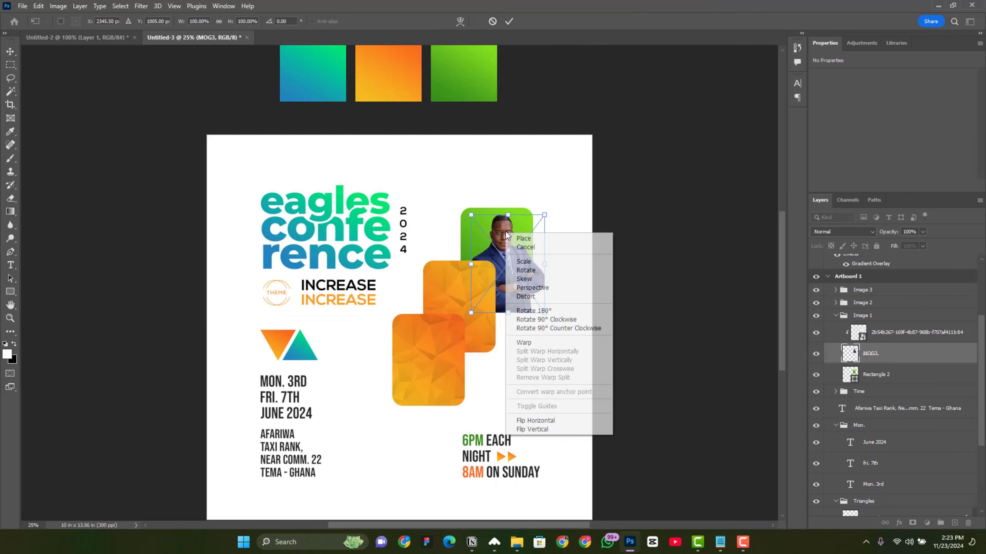
{"action": "left_click", "coordinate": [549, 421]}
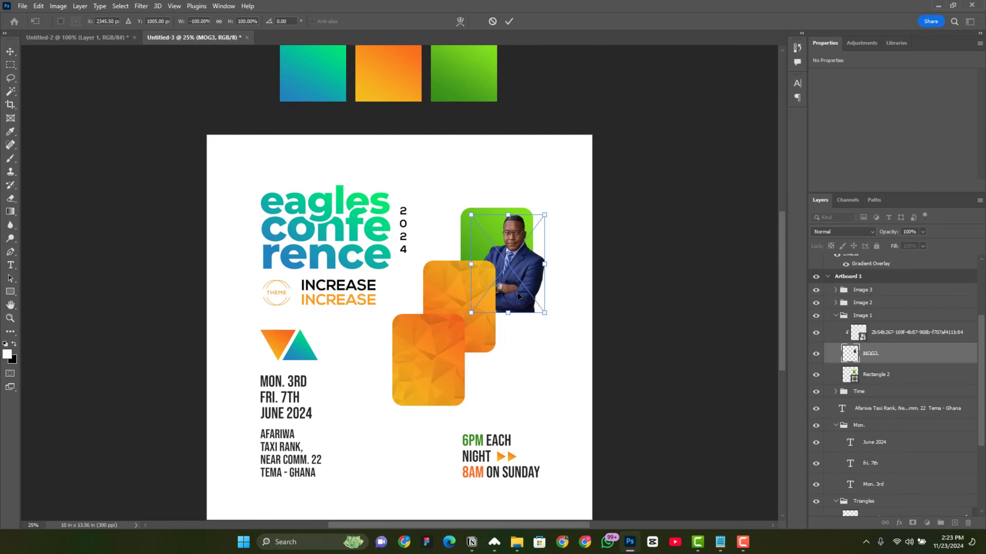
{"action": "left_click_drag", "start_coordinate": [521, 268], "coordinate": [506, 265]}
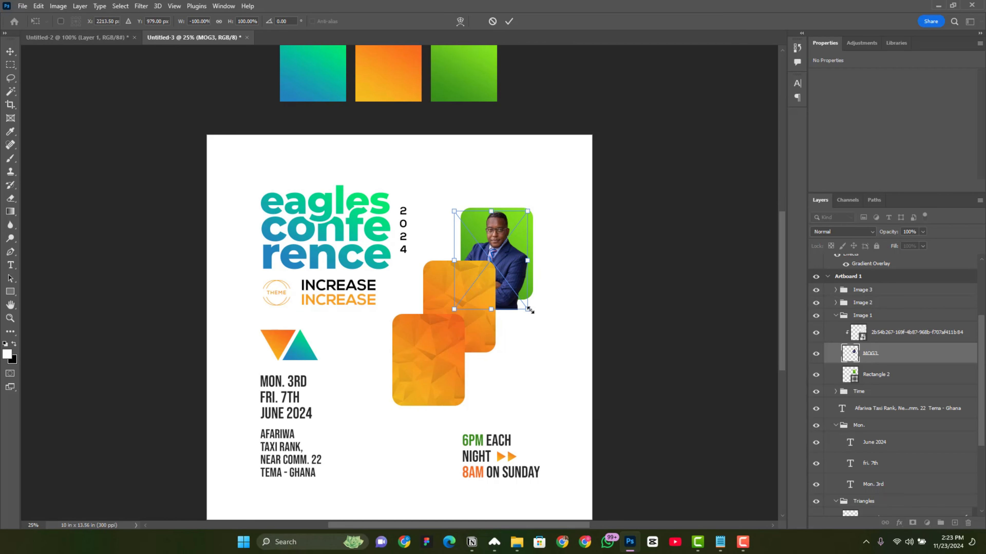
{"action": "left_click_drag", "start_coordinate": [529, 310], "coordinate": [539, 324]}
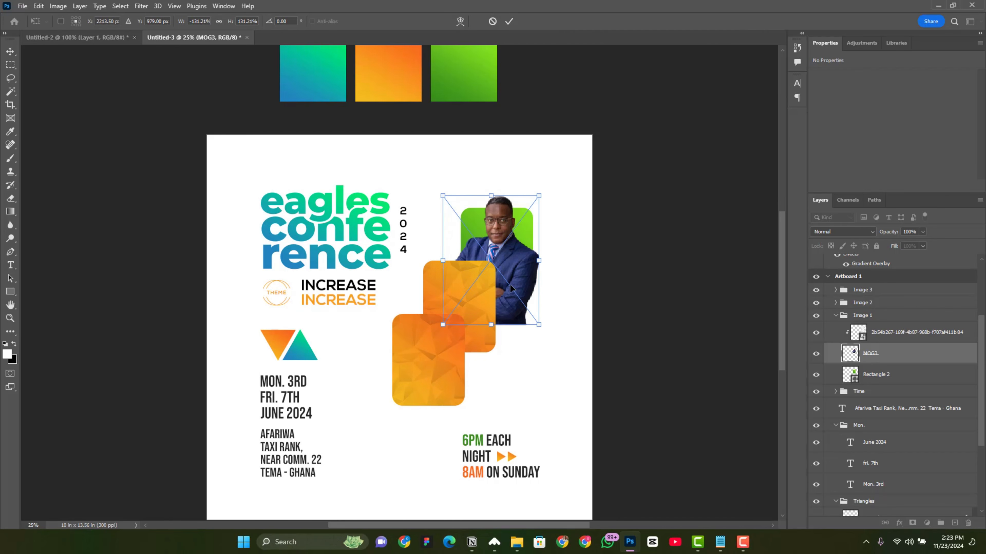
- Lower the MOG3 portrait so its head sits inside the green card, and clip it to the card's rectangle
{"action": "mouse_move", "coordinate": [510, 285]}
{"action": "left_mouse_down"}
{"action": "mouse_move", "coordinate": [507, 301]}
{"action": "mouse_move", "coordinate": [517, 297]}
{"action": "left_mouse_up"}
{"action": "key", "text": "Return"}
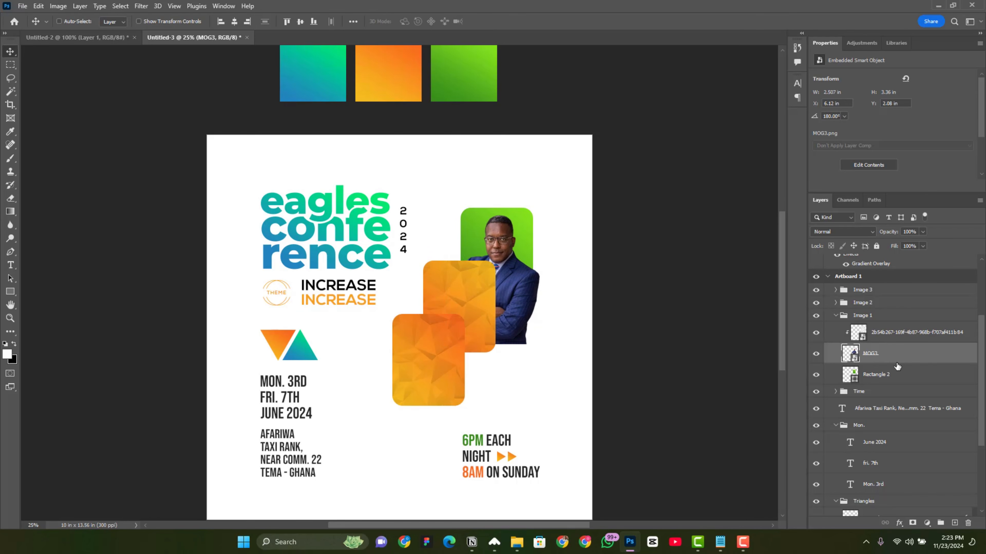
{"action": "right_click", "coordinate": [899, 364]}
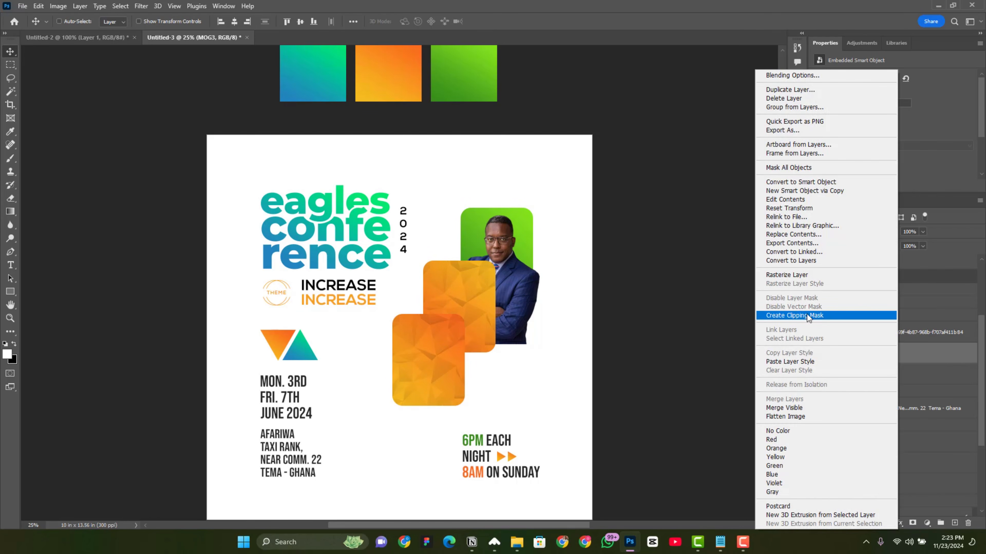
{"action": "left_click", "coordinate": [796, 315]}
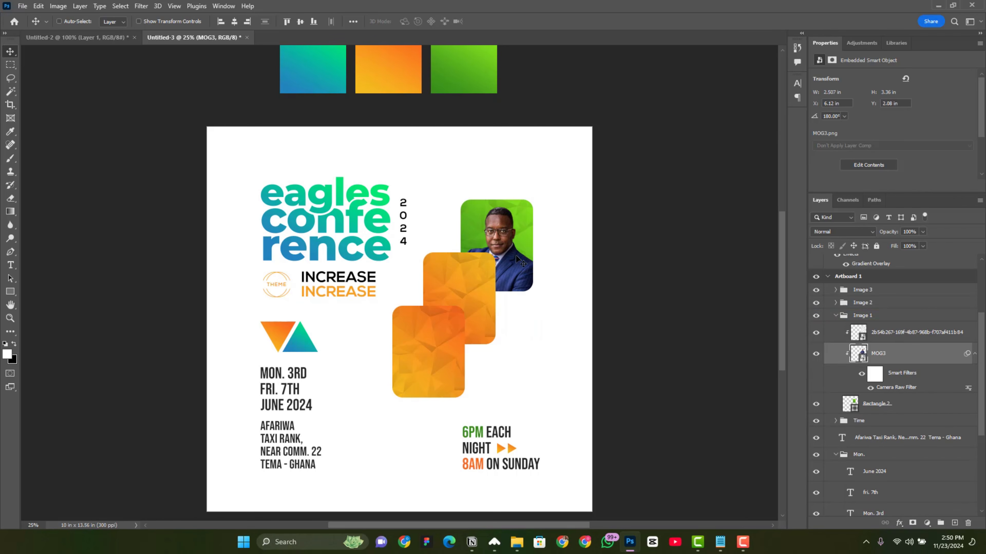
- Select the middle orange card's rectangle in the Image 2 group and place the embedded image MOG1 directly above it
{"action": "scroll", "coordinate": [515, 255], "scroll_direction": "up", "scroll_amount": 1}
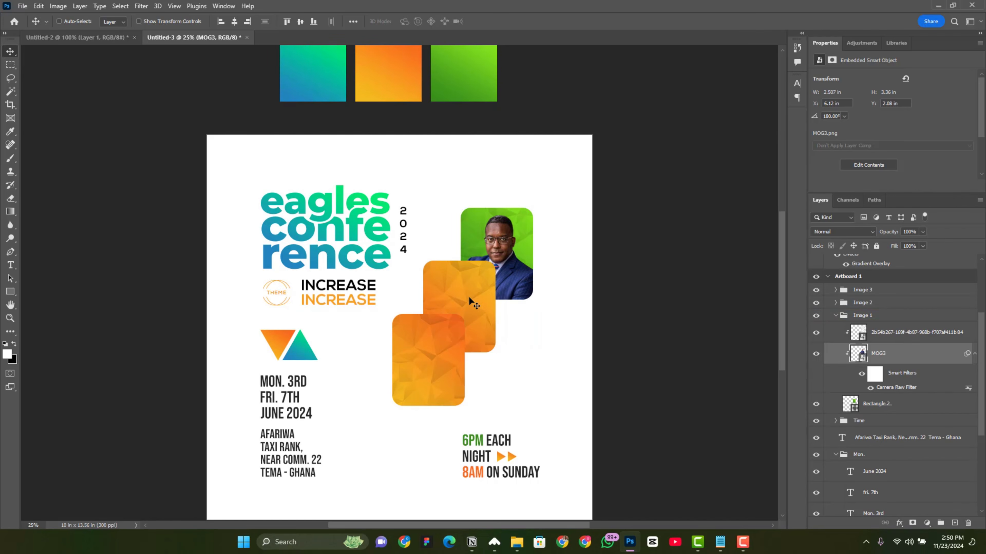
{"action": "scroll", "coordinate": [471, 307], "scroll_direction": "down", "scroll_amount": 1}
{"action": "right_click", "coordinate": [462, 280]}
{"action": "right_click", "coordinate": [464, 279]}
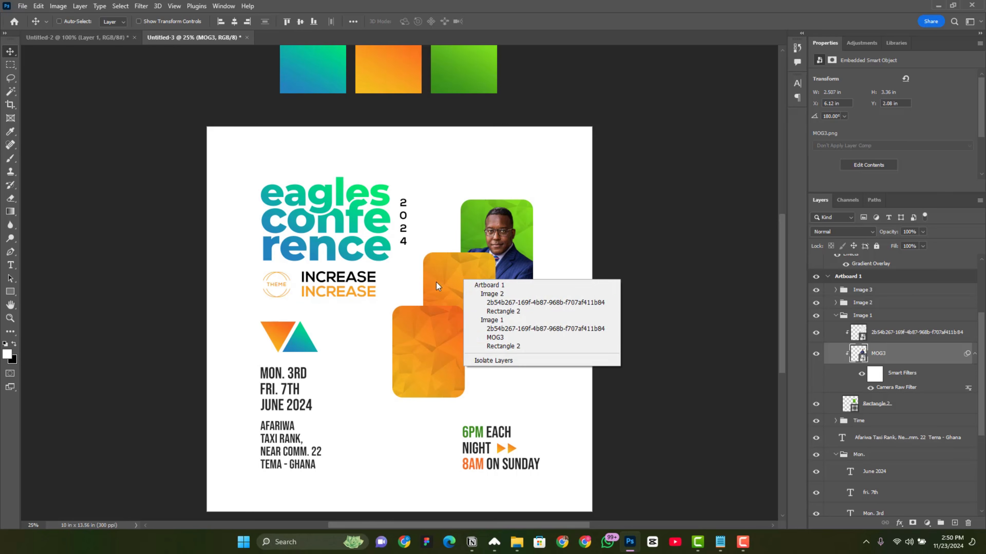
{"action": "left_click", "coordinate": [513, 312]}
{"action": "left_click", "coordinate": [816, 341]}
{"action": "left_click", "coordinate": [816, 340]}
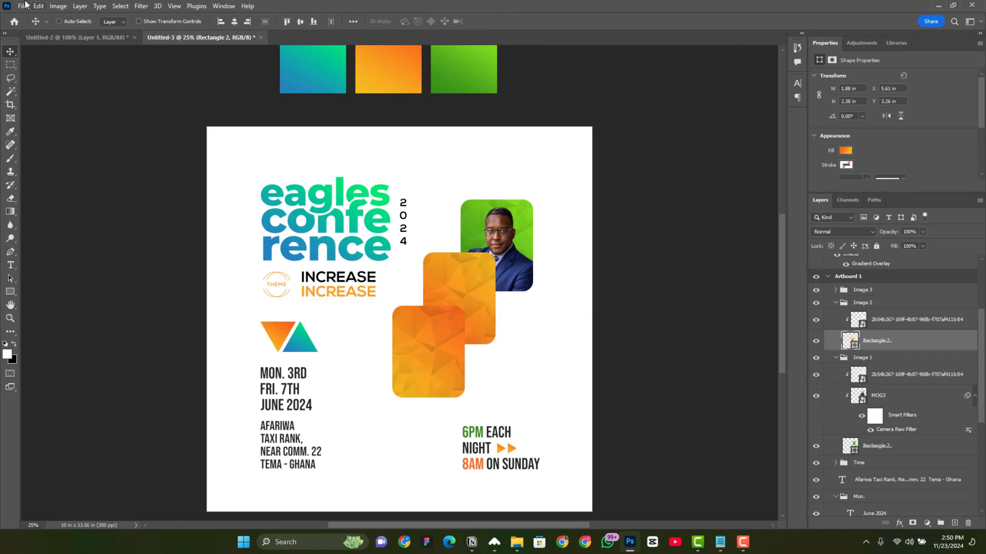
{"action": "left_click", "coordinate": [38, 5]}
{"action": "left_click", "coordinate": [62, 210]}
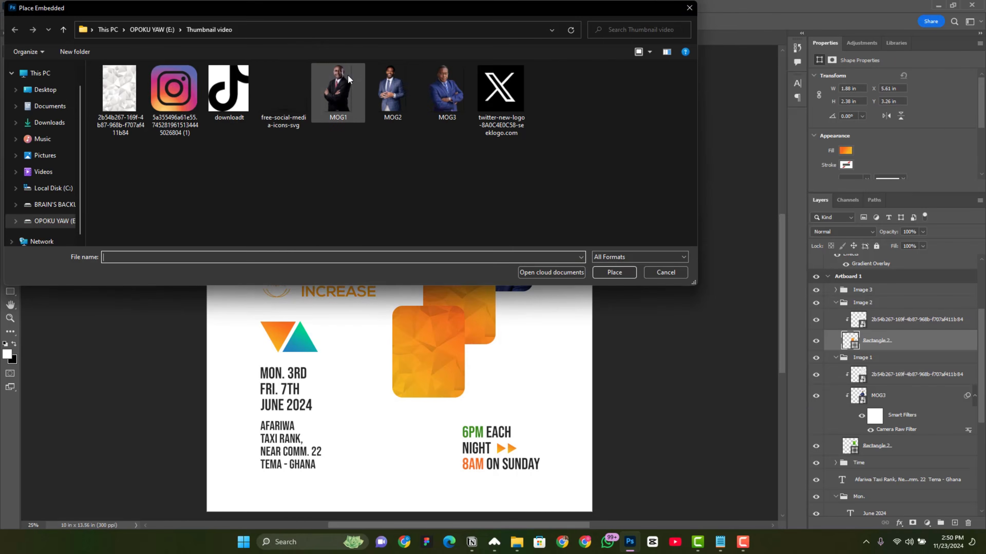
{"action": "double_click", "coordinate": [348, 74]}
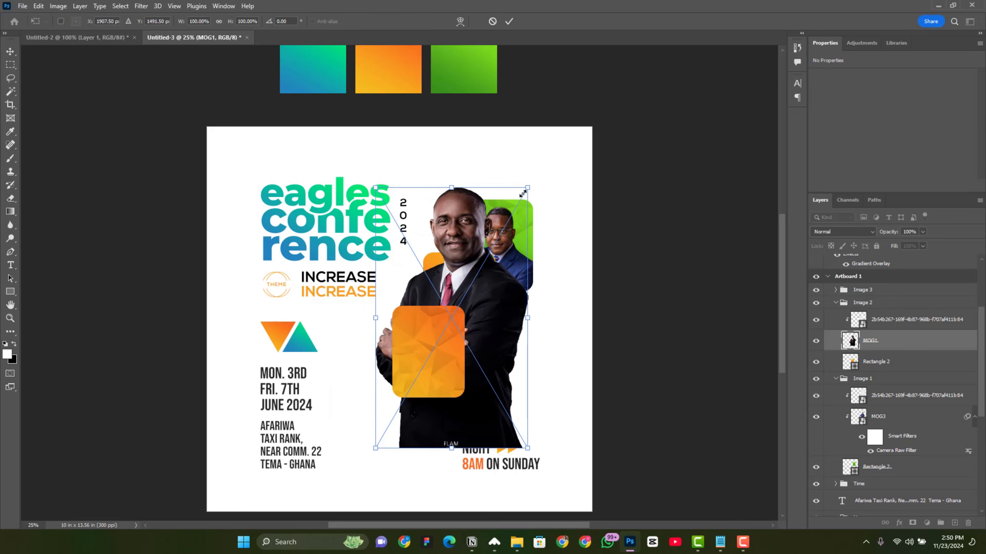
- Scale the MOG1 portrait to about 60% with its head rising above the middle orange card, and clip it to the card's rectangle
{"action": "left_click_drag", "start_coordinate": [522, 193], "coordinate": [494, 246]}
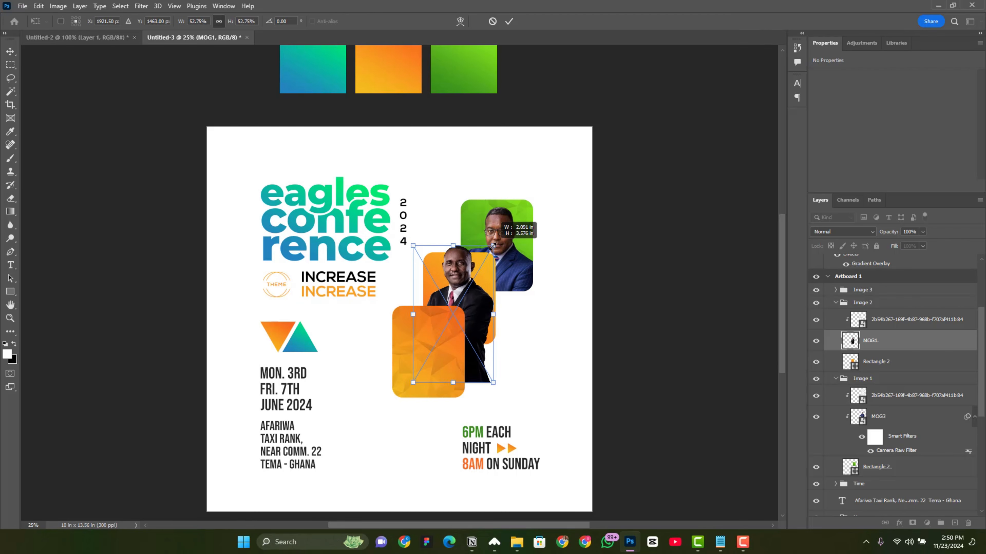
{"action": "left_click_drag", "start_coordinate": [471, 279], "coordinate": [475, 270]}
{"action": "left_click_drag", "start_coordinate": [497, 237], "coordinate": [503, 227]}
{"action": "left_click_drag", "start_coordinate": [494, 256], "coordinate": [488, 256]}
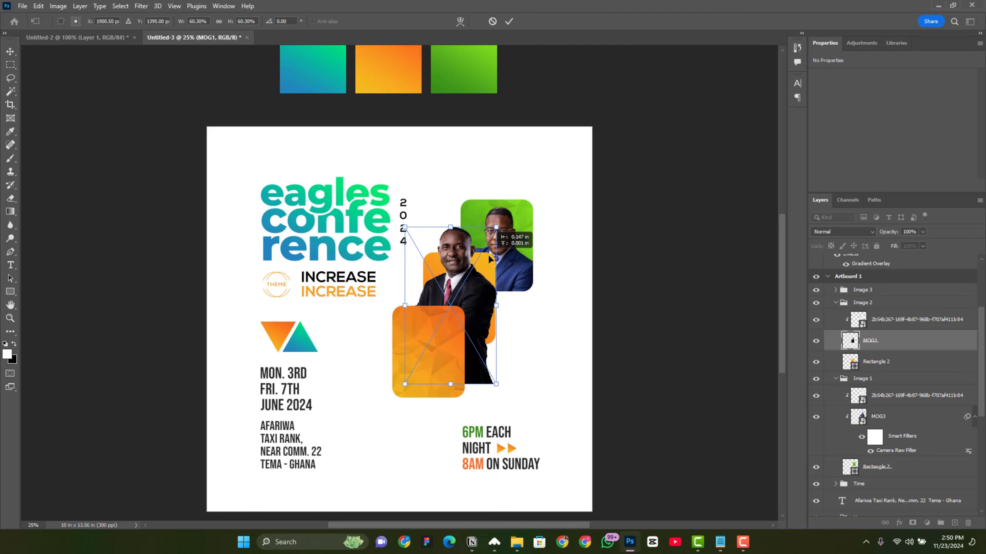
{"action": "key", "text": "Return"}
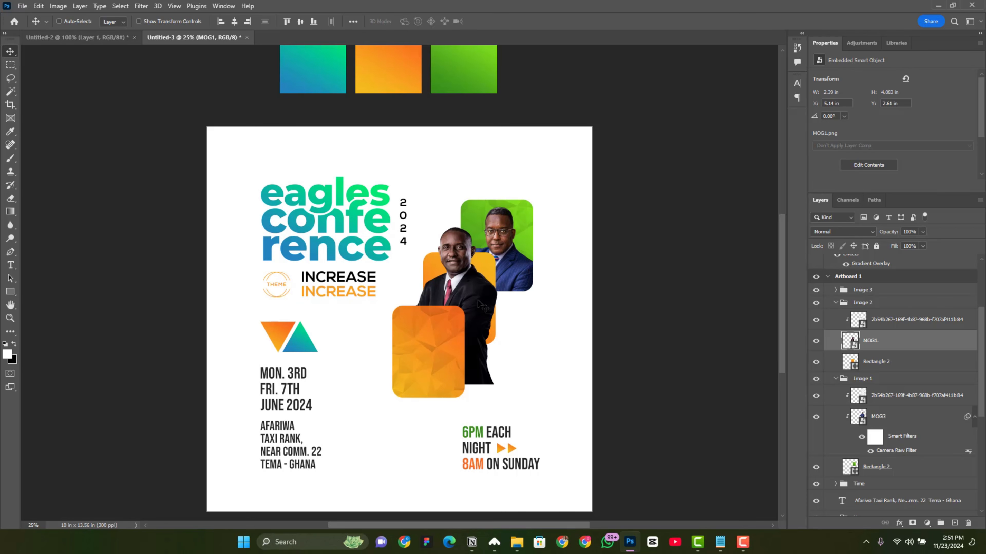
{"action": "right_click", "coordinate": [900, 339]}
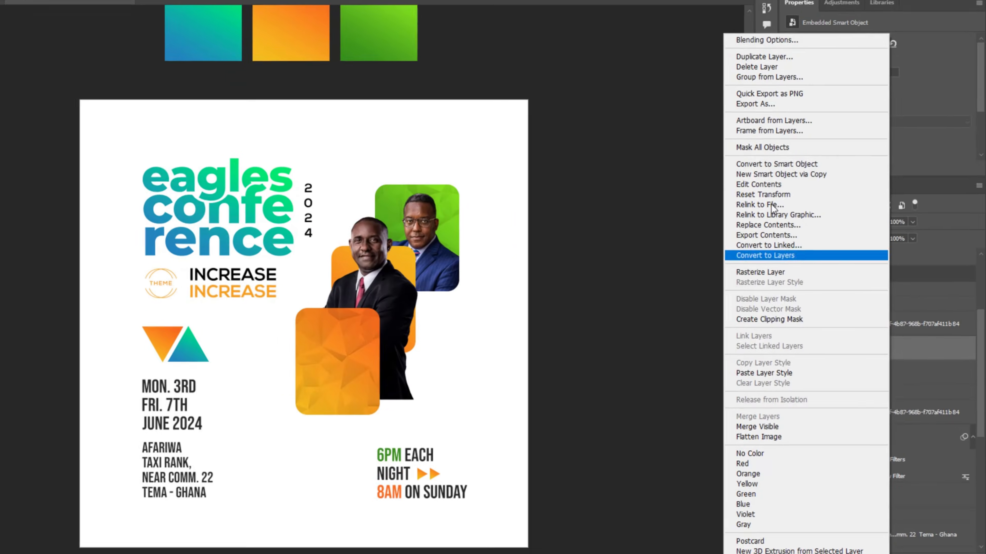
{"action": "left_click", "coordinate": [802, 314]}
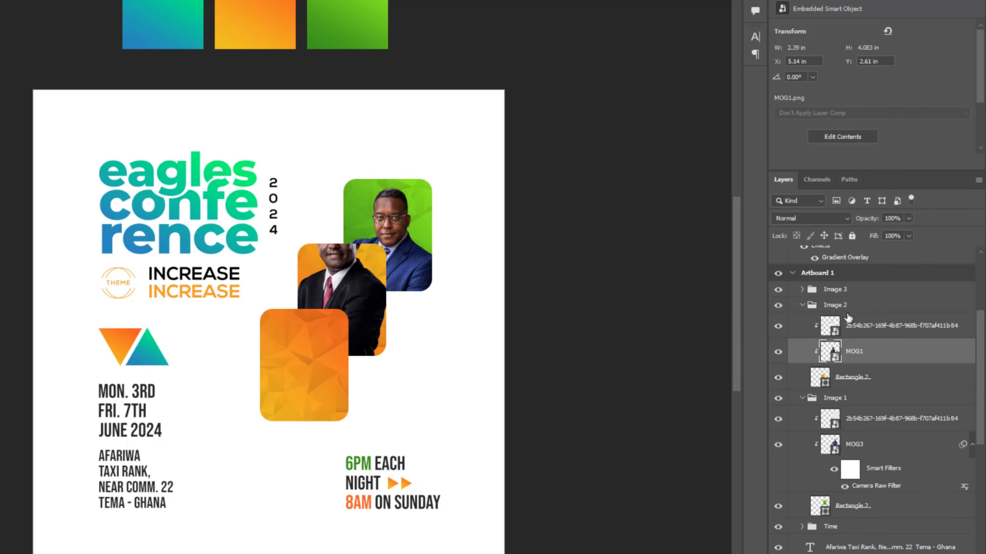
- Duplicate the MOG1 portrait as an unclipped copy and mask out its body outside the middle card, keeping the head overlapping the top edge
{"action": "key", "text": "ctrl+j"}
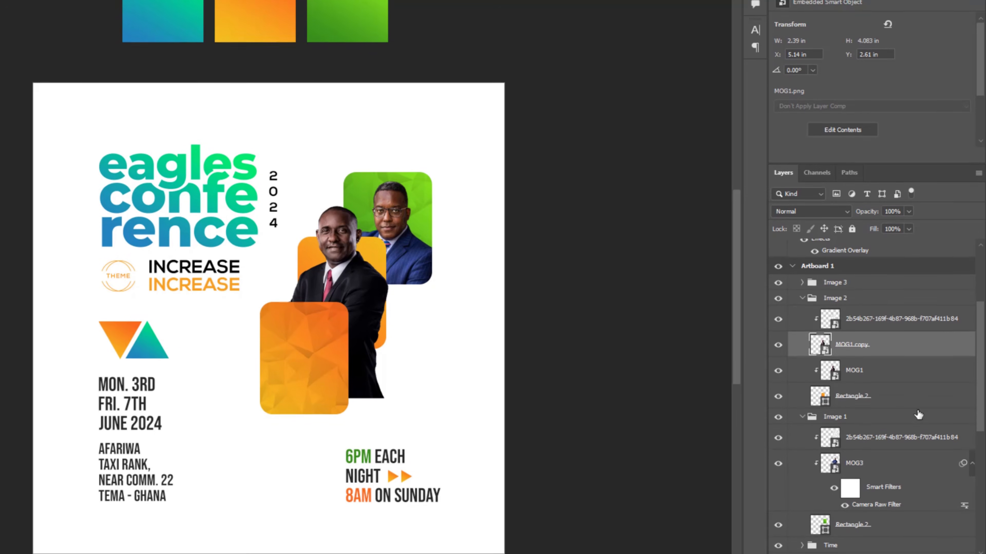
{"action": "left_click", "coordinate": [896, 543]}
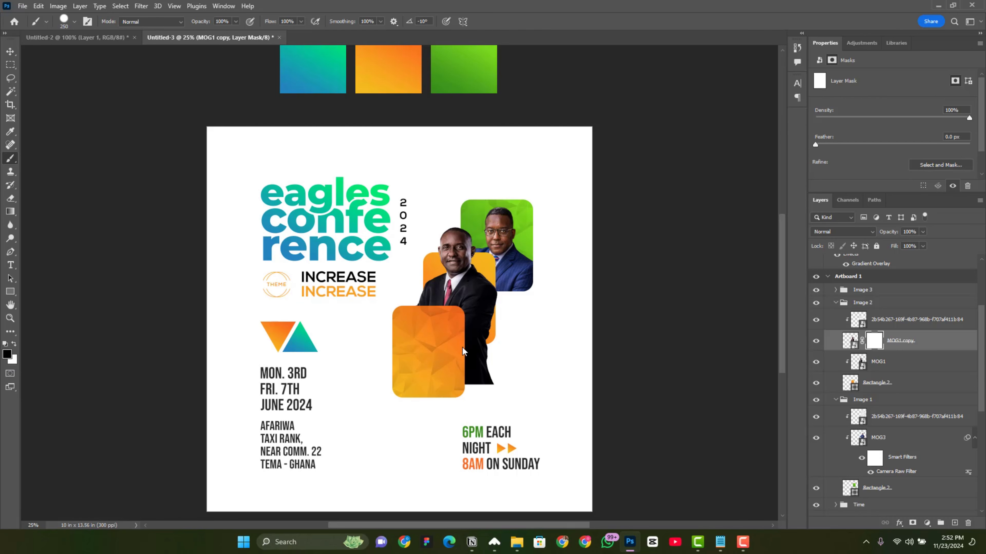
{"action": "mouse_move", "coordinate": [501, 378]}
{"action": "left_mouse_down"}
{"action": "mouse_move", "coordinate": [477, 367]}
{"action": "mouse_move", "coordinate": [463, 386]}
{"action": "mouse_move", "coordinate": [379, 352]}
{"action": "left_mouse_up"}
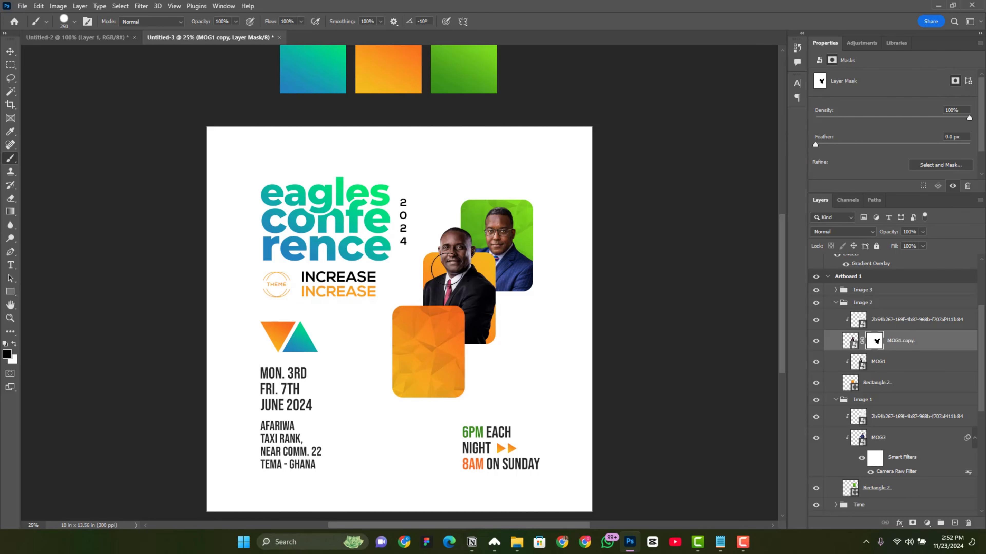
- Link the MOG1 copy, MOG1 and middle card rectangle layers in the Image 2 group
{"action": "left_click", "coordinate": [850, 341]}
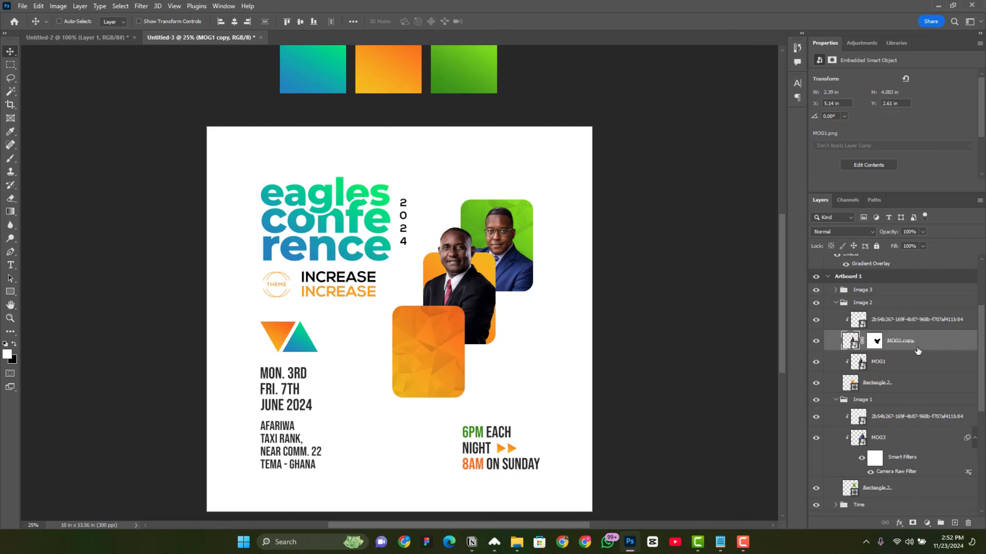
{"action": "left_click", "coordinate": [916, 374], "text": "shift"}
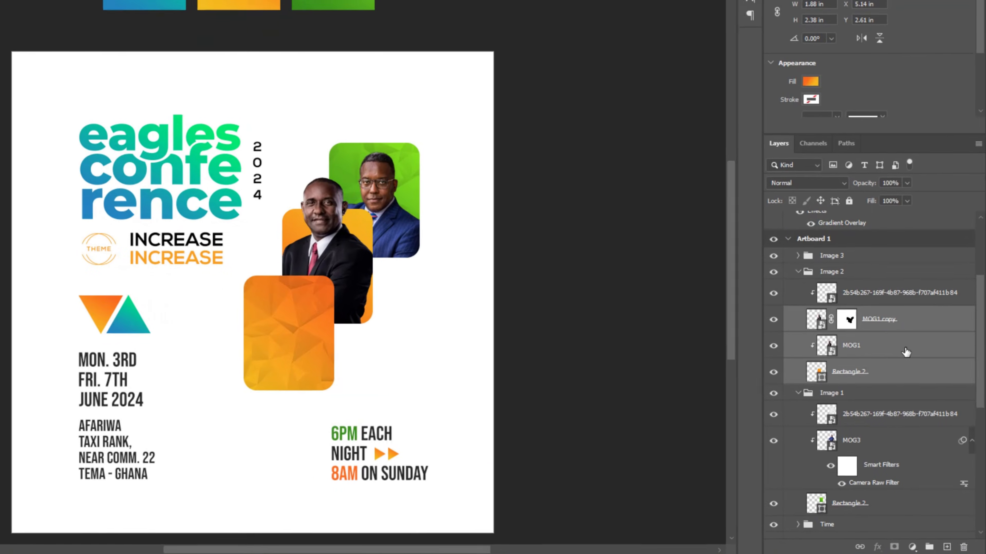
{"action": "right_click", "coordinate": [906, 352]}
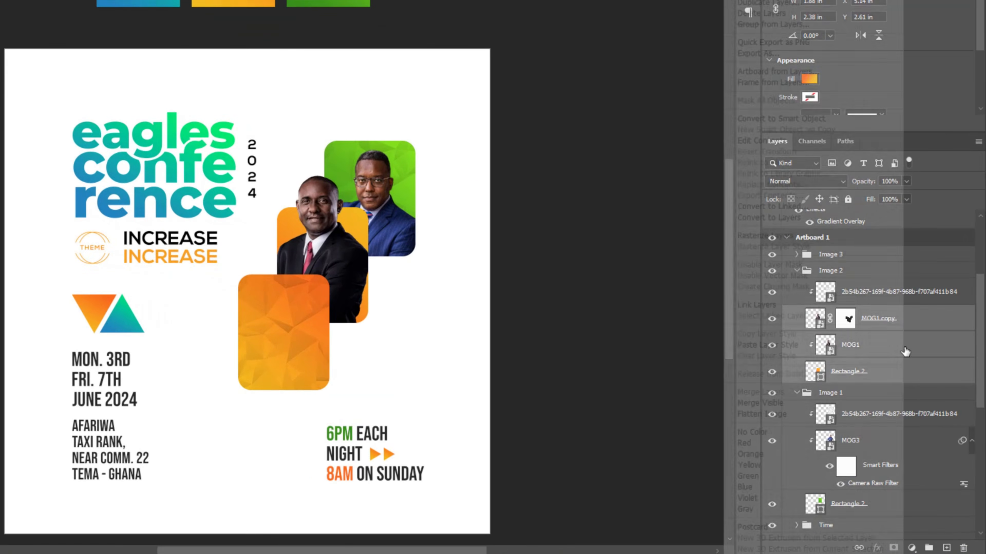
{"action": "left_click", "coordinate": [781, 304]}
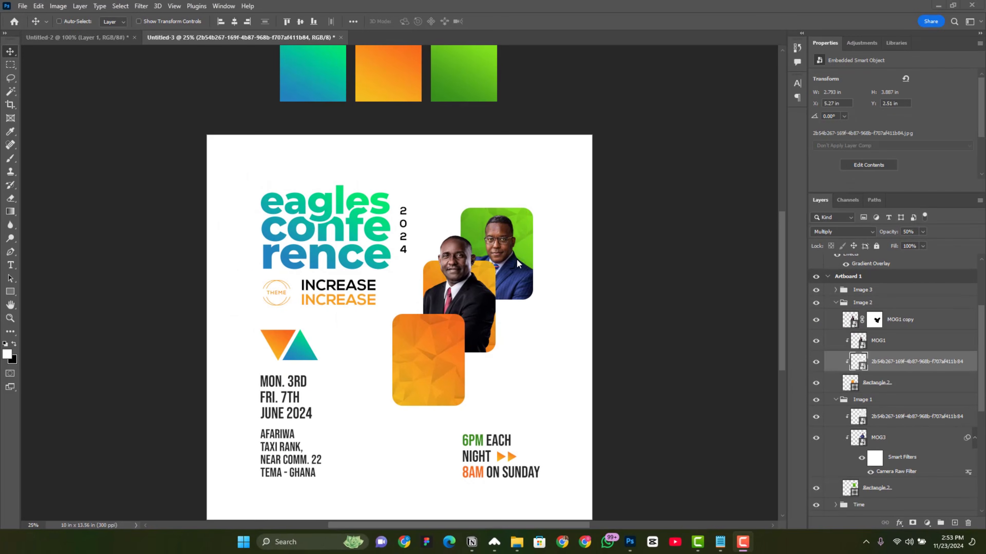
- Move the clipped texture layer below the MOG3 portrait in the Image 1 group
{"action": "left_click", "coordinate": [927, 488]}
{"action": "scroll", "coordinate": [884, 387], "scroll_direction": "down", "scroll_amount": 2}
{"action": "left_click_drag", "start_coordinate": [883, 382], "coordinate": [874, 435]}
{"action": "scroll", "coordinate": [873, 425], "scroll_direction": "up", "scroll_amount": 2}
{"action": "scroll", "coordinate": [462, 241], "scroll_direction": "down", "scroll_amount": 1}
- Try moving the linked middle card slightly, and undo the move
{"action": "right_click", "coordinate": [457, 238]}
{"action": "left_click", "coordinate": [485, 261]}
{"action": "left_click_drag", "start_coordinate": [484, 249], "coordinate": [478, 254]}
{"action": "key", "text": "z"}
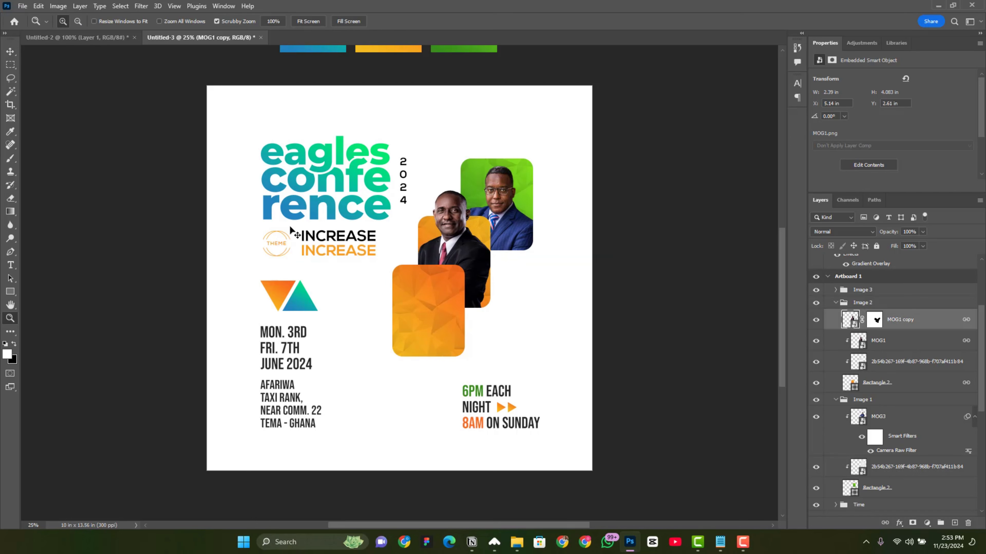
{"action": "key", "text": "ctrl+z"}
{"action": "key", "text": "v"}
- Select the bottom orange card's rectangle in the Image 3 group and place the embedded image MOG2 directly above it
{"action": "scroll", "coordinate": [440, 292], "scroll_direction": "down", "scroll_amount": 1}
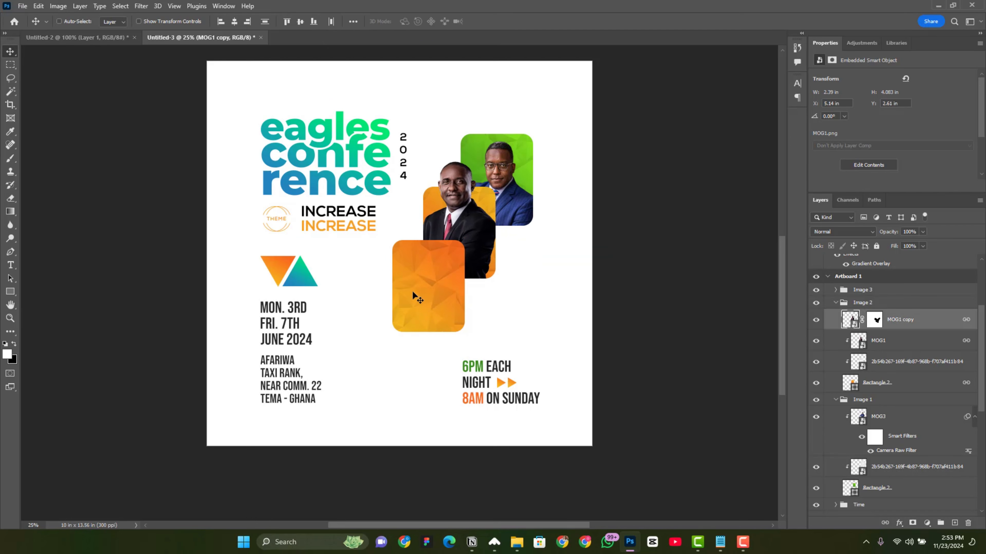
{"action": "right_click", "coordinate": [421, 294]}
{"action": "left_click", "coordinate": [466, 322]}
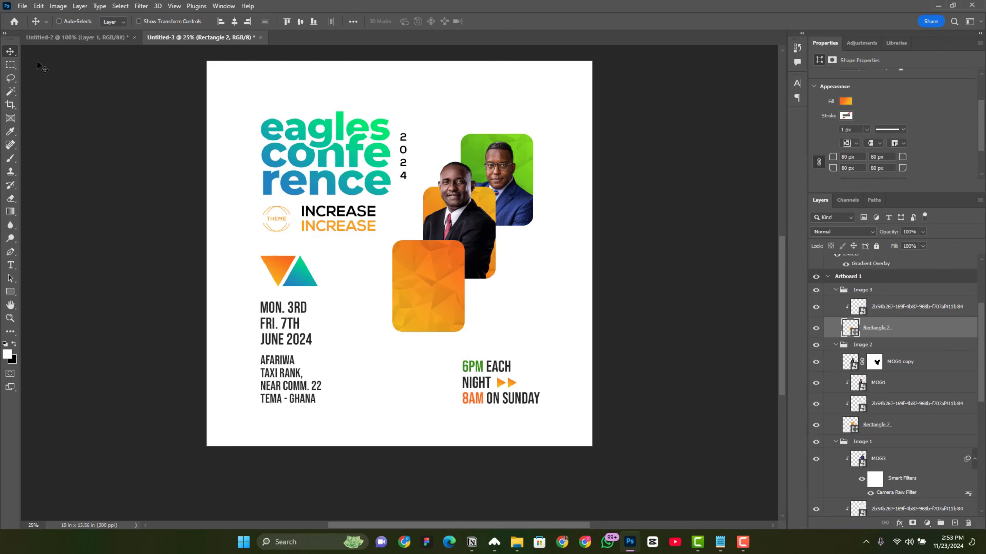
{"action": "left_click", "coordinate": [22, 6]}
{"action": "left_click", "coordinate": [57, 218]}
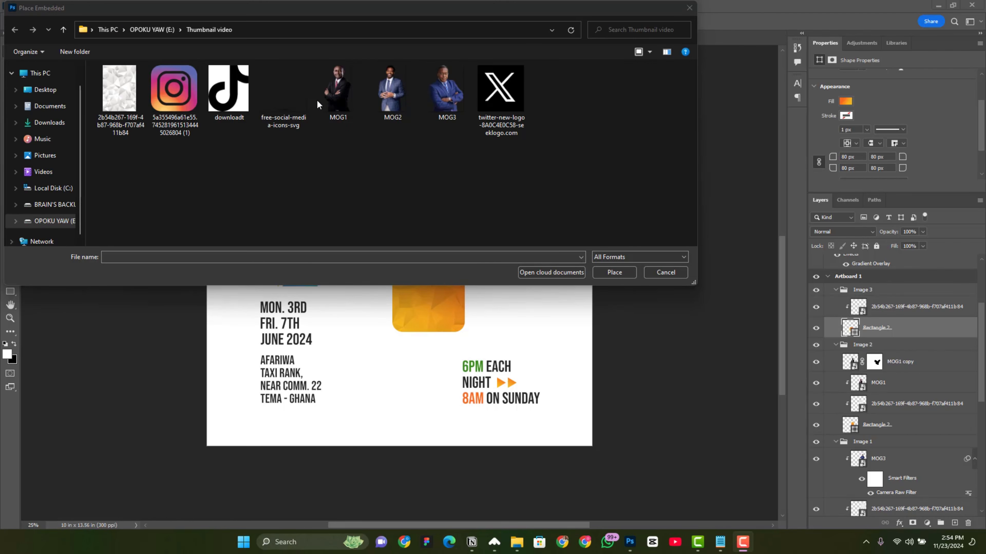
{"action": "double_click", "coordinate": [391, 89]}
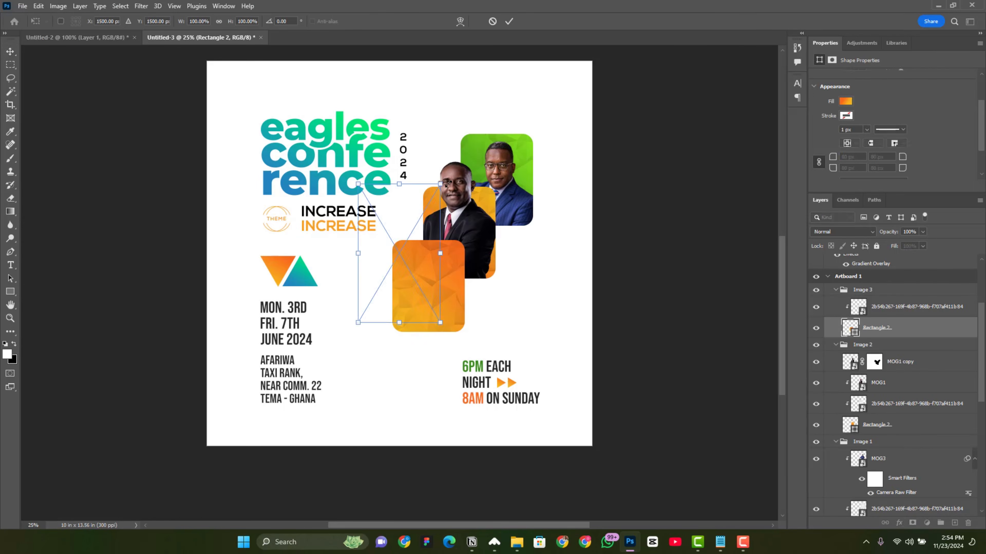
- Scale the MOG2 portrait to about 109% and position it over the bottom orange card with its head above the top edge
{"action": "left_click_drag", "start_coordinate": [421, 217], "coordinate": [452, 260]}
{"action": "left_click_drag", "start_coordinate": [471, 364], "coordinate": [479, 371]}
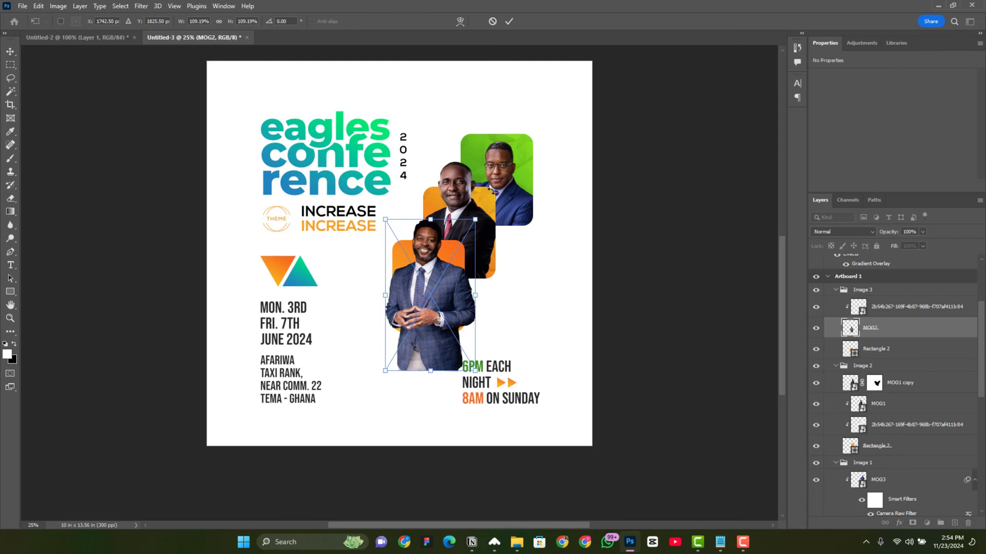
{"action": "left_click", "coordinate": [509, 21]}
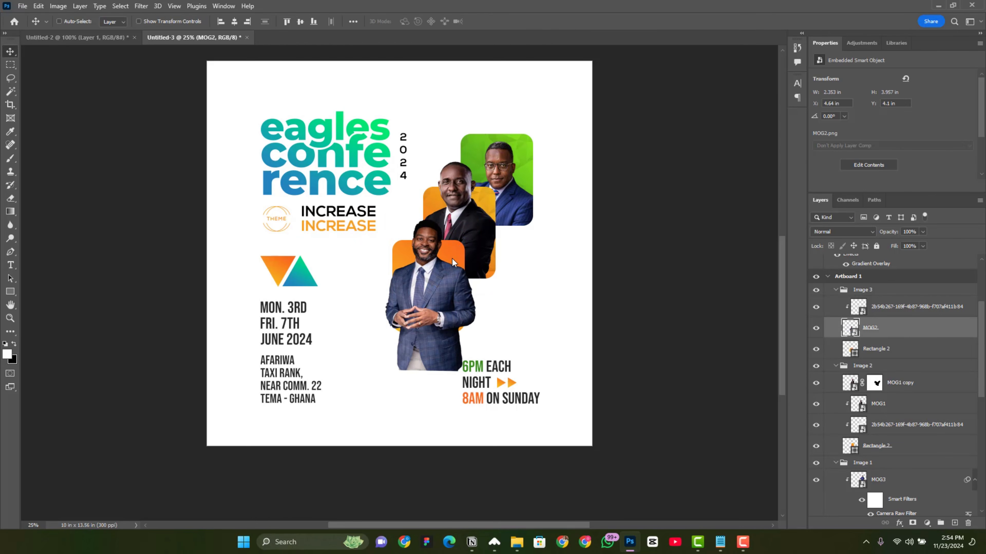
- Move the texture layer below MOG2 in the Image 3 group and clip both the texture and the portrait to the card's rectangle
{"action": "scroll", "coordinate": [907, 370], "scroll_direction": "up", "scroll_amount": 1}
{"action": "left_click_drag", "start_coordinate": [907, 370], "coordinate": [898, 337]}
{"action": "scroll", "coordinate": [900, 349], "scroll_direction": "up", "scroll_amount": 2}
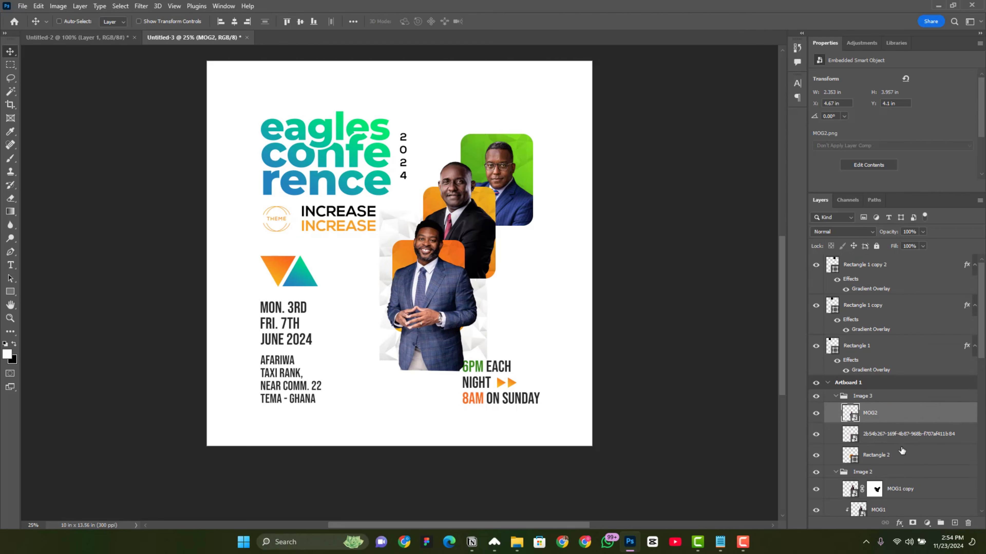
{"action": "left_click", "coordinate": [905, 440]}
{"action": "left_click", "coordinate": [906, 444], "text": "alt"}
{"action": "left_click", "coordinate": [903, 422], "text": "alt"}
{"action": "left_click", "coordinate": [897, 422]}
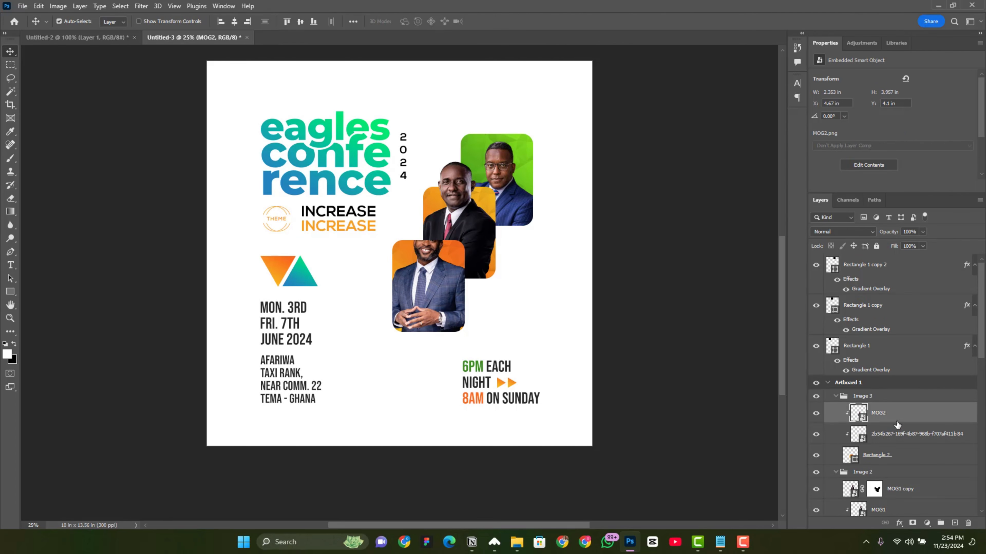
- Duplicate the MOG2 portrait as an unclipped copy and mask out its body outside the bottom card with a 250 px hard brush
{"action": "key", "text": "ctrl+j"}
{"action": "left_click", "coordinate": [912, 523]}
{"action": "key", "text": "b"}
{"action": "key", "text": "x"}
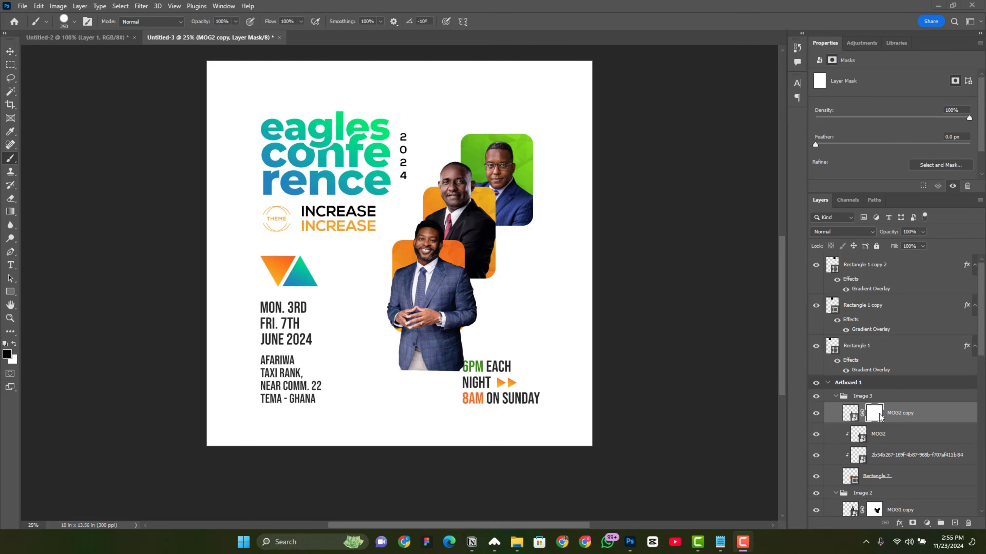
{"action": "left_click", "coordinate": [876, 416]}
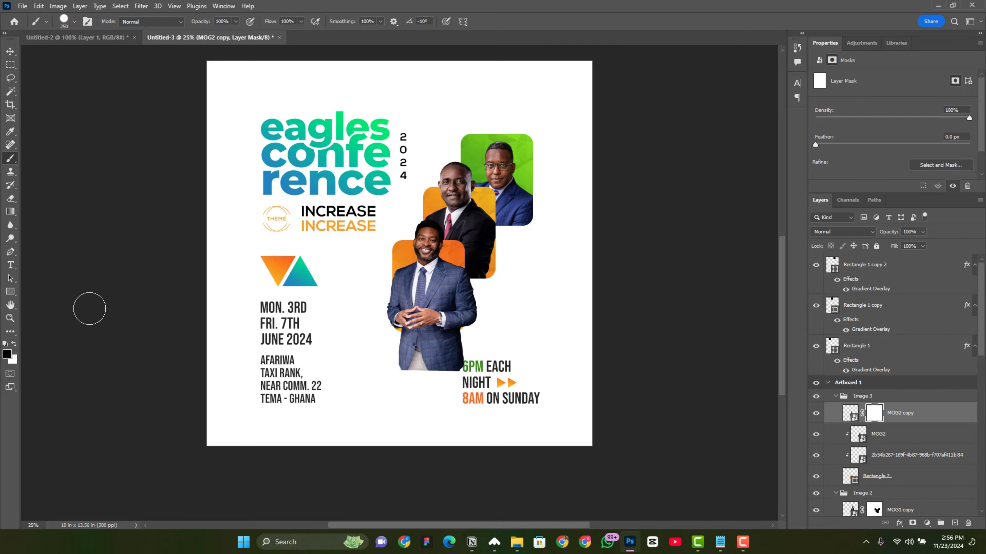
{"action": "right_click", "coordinate": [481, 262]}
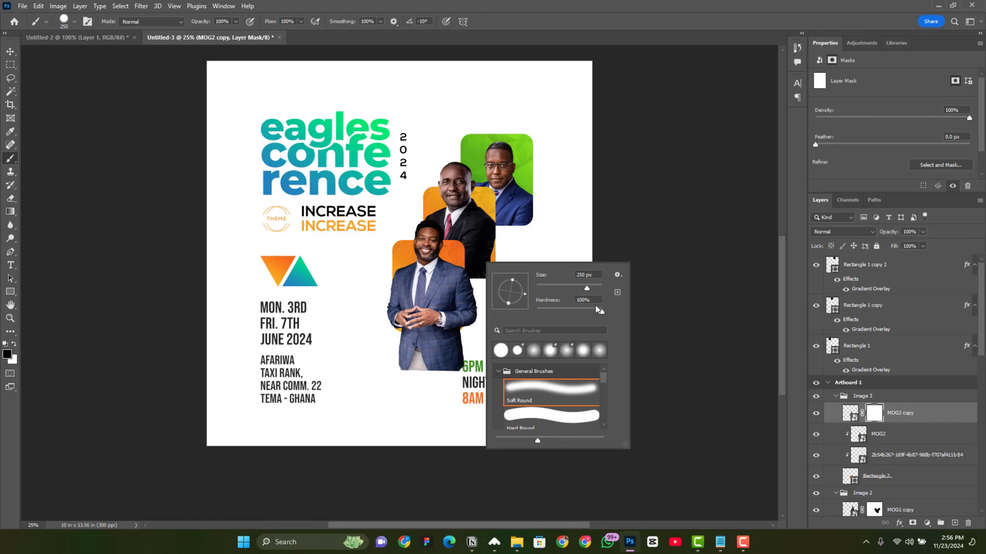
{"action": "left_click", "coordinate": [457, 334]}
{"action": "mouse_move", "coordinate": [470, 344]}
{"action": "left_mouse_down"}
{"action": "mouse_move", "coordinate": [475, 276]}
{"action": "mouse_move", "coordinate": [425, 362]}
{"action": "mouse_move", "coordinate": [401, 334]}
{"action": "left_mouse_up"}
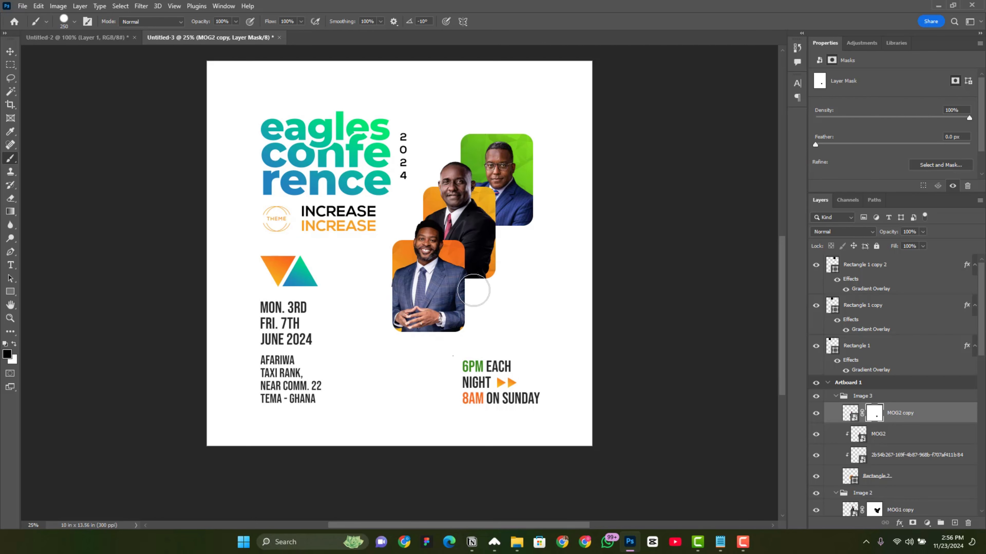
{"action": "scroll", "coordinate": [636, 367], "scroll_direction": "up", "scroll_amount": 1}
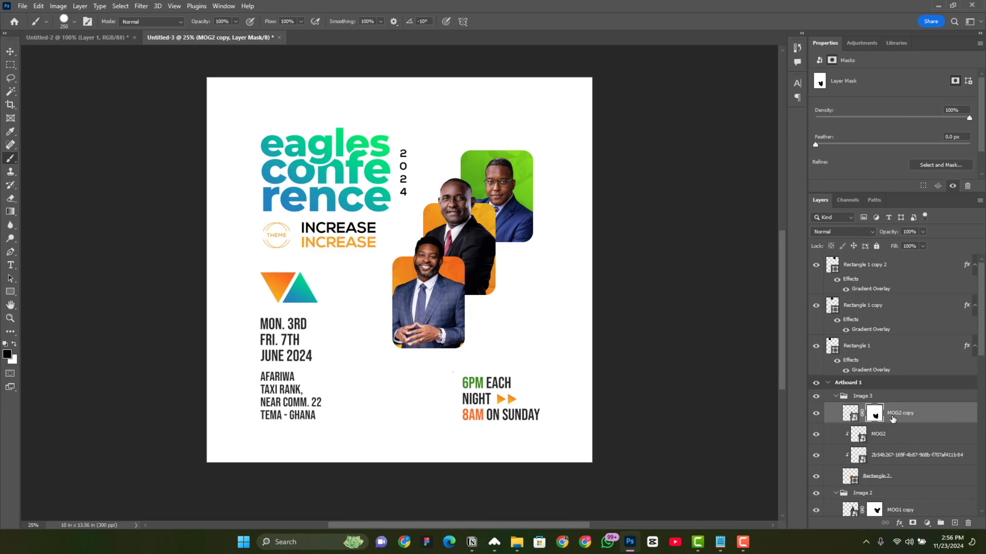
- Link the MOG2 copy, MOG2, texture and rectangle layers of the Image 3 group
{"action": "scroll", "coordinate": [904, 421], "scroll_direction": "down", "scroll_amount": 1}
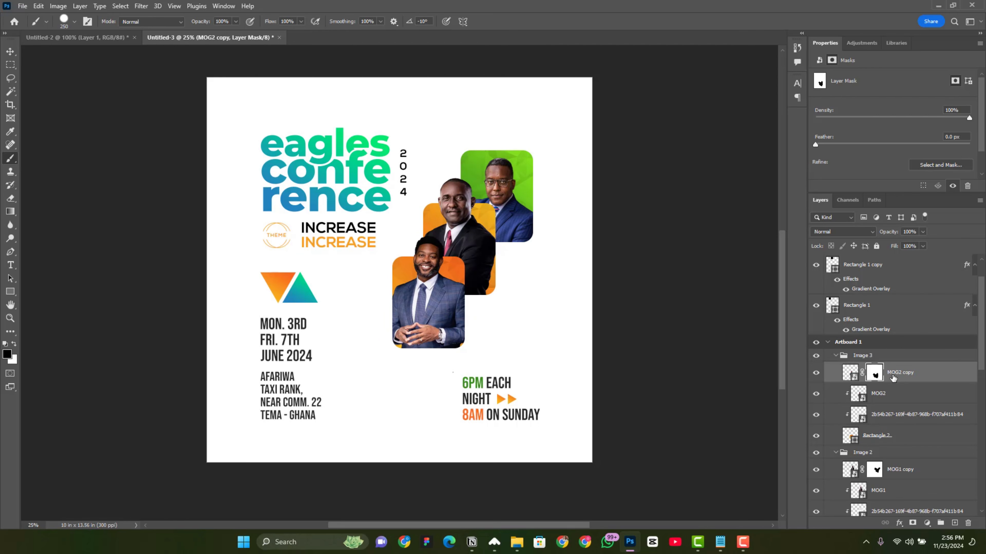
{"action": "left_click", "coordinate": [904, 395], "text": "ctrl"}
{"action": "left_click", "coordinate": [906, 415], "text": "ctrl"}
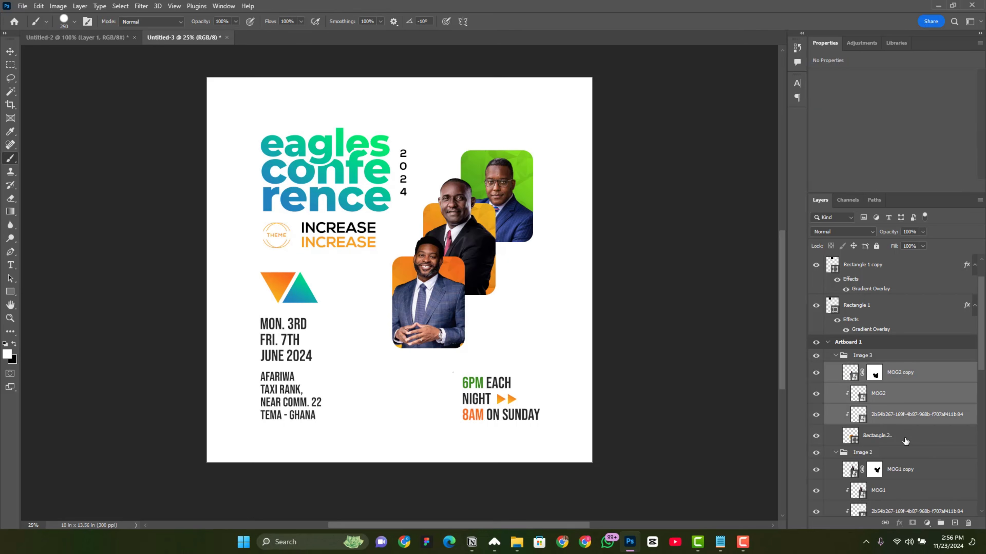
{"action": "left_click", "coordinate": [907, 436], "text": "ctrl"}
{"action": "right_click", "coordinate": [908, 437]}
{"action": "left_click", "coordinate": [831, 325]}
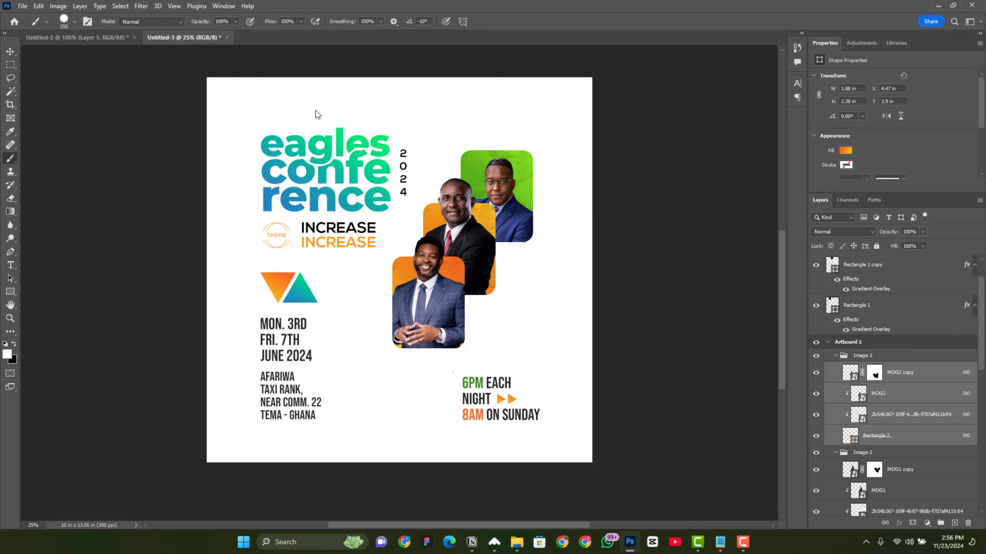
- Scale the linked bottom card with its MOG2 portrait to about 140% and place it lower and further left on the flyer
{"action": "left_click", "coordinate": [906, 373]}
{"action": "left_click", "coordinate": [10, 52]}
{"action": "left_click_drag", "start_coordinate": [424, 337], "coordinate": [423, 366]}
{"action": "key", "text": "ctrl+t"}
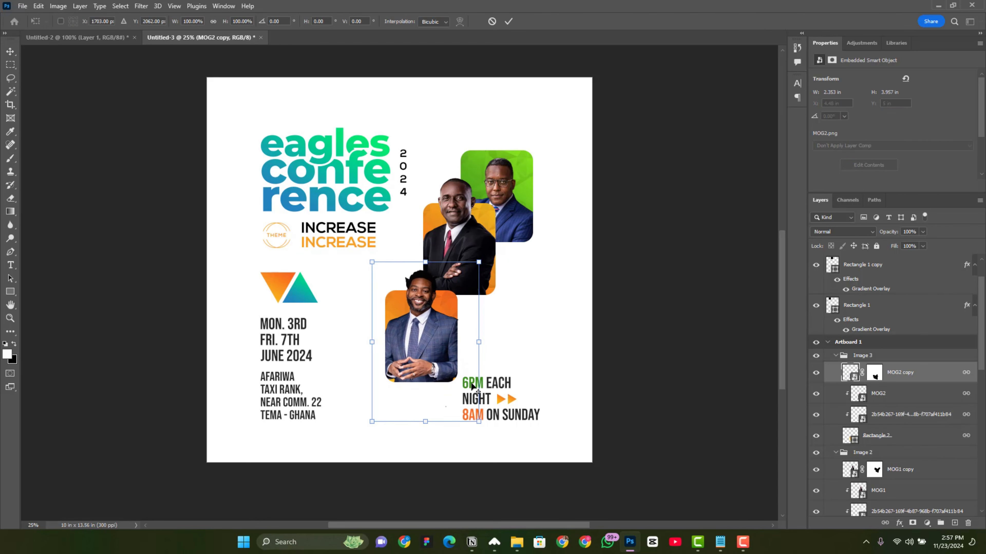
{"action": "left_click_drag", "start_coordinate": [480, 422], "coordinate": [488, 436]}
{"action": "left_click_drag", "start_coordinate": [414, 365], "coordinate": [404, 394]}
{"action": "left_click_drag", "start_coordinate": [478, 276], "coordinate": [502, 259]}
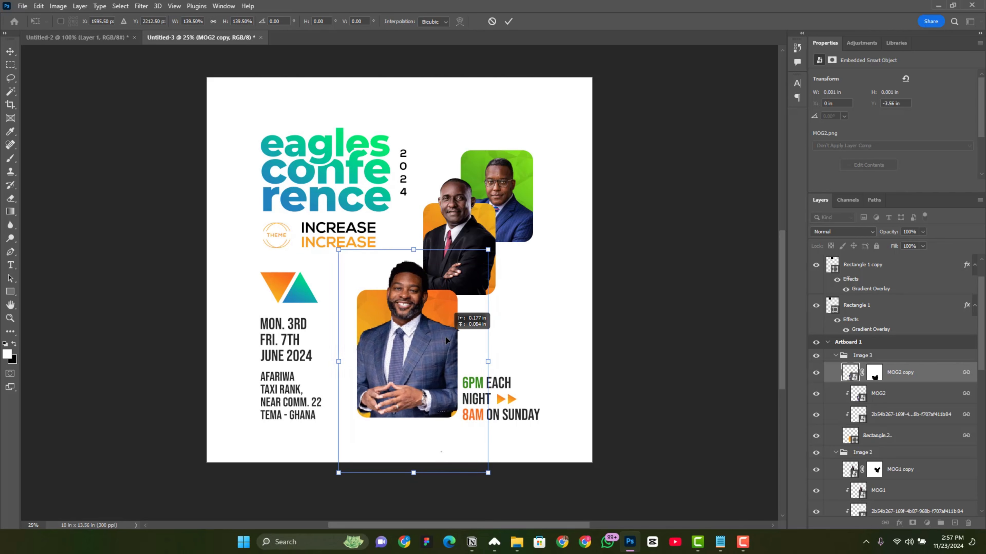
{"action": "left_click_drag", "start_coordinate": [439, 354], "coordinate": [442, 360]}
{"action": "key", "text": "Return"}
{"action": "left_click", "coordinate": [876, 371]}
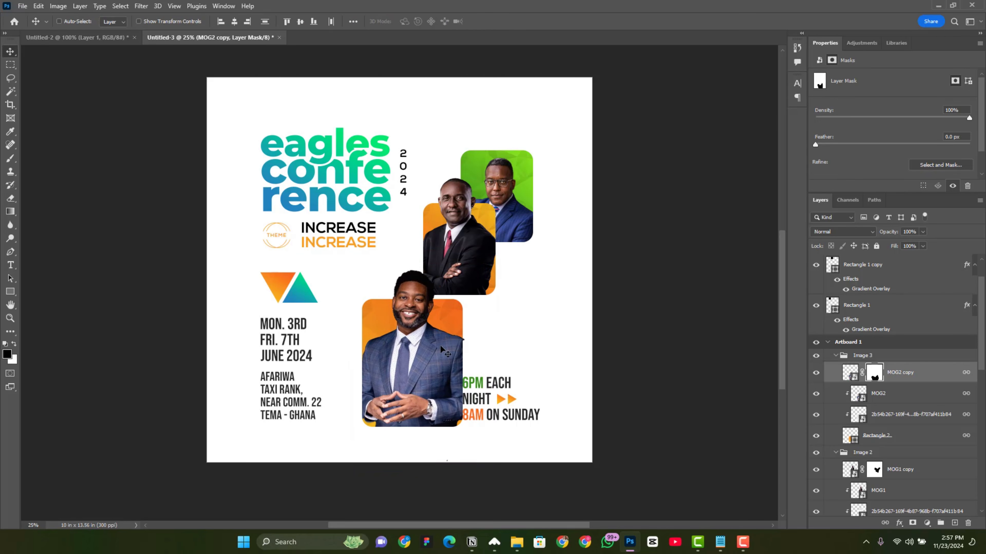
{"action": "key", "text": "b"}
- Unlink the MOG1 copy, MOG1 and rectangle layers in the Image 2 group
{"action": "left_click", "coordinate": [13, 51]}
{"action": "scroll", "coordinate": [466, 244], "scroll_direction": "up", "scroll_amount": 1}
{"action": "right_click", "coordinate": [456, 234]}
{"action": "left_click", "coordinate": [483, 267]}
{"action": "scroll", "coordinate": [907, 396], "scroll_direction": "down", "scroll_amount": 2}
{"action": "left_click", "coordinate": [907, 395], "text": "ctrl"}
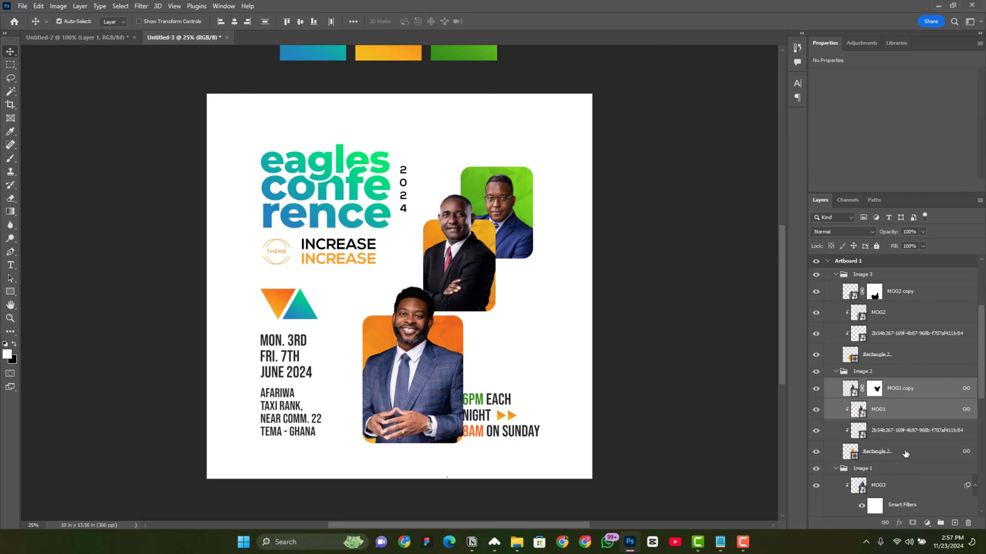
{"action": "left_click", "coordinate": [907, 451], "text": "ctrl"}
{"action": "right_click", "coordinate": [908, 451]}
{"action": "left_click", "coordinate": [854, 329]}
- Scale the two MOG1 portrait layers down slightly within the middle card
{"action": "right_click", "coordinate": [470, 221]}
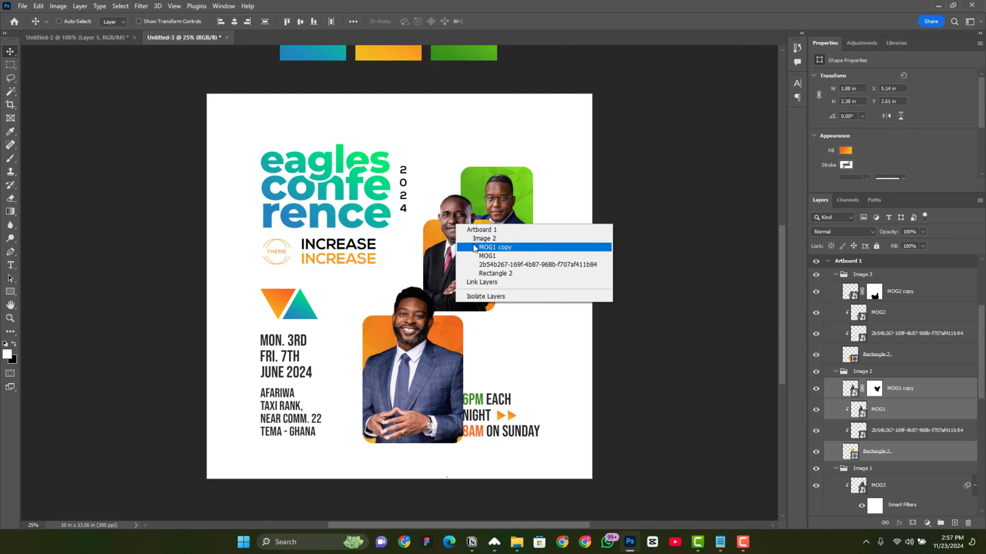
{"action": "left_click", "coordinate": [505, 245]}
{"action": "key", "text": "ctrl+t"}
{"action": "left_click_drag", "start_coordinate": [495, 352], "coordinate": [490, 348]}
{"action": "key", "text": "Return"}
- Move the bottom card aside to the lower left and mask out the stray MOG1 copy parts outside the middle card
{"action": "right_click", "coordinate": [409, 310]}
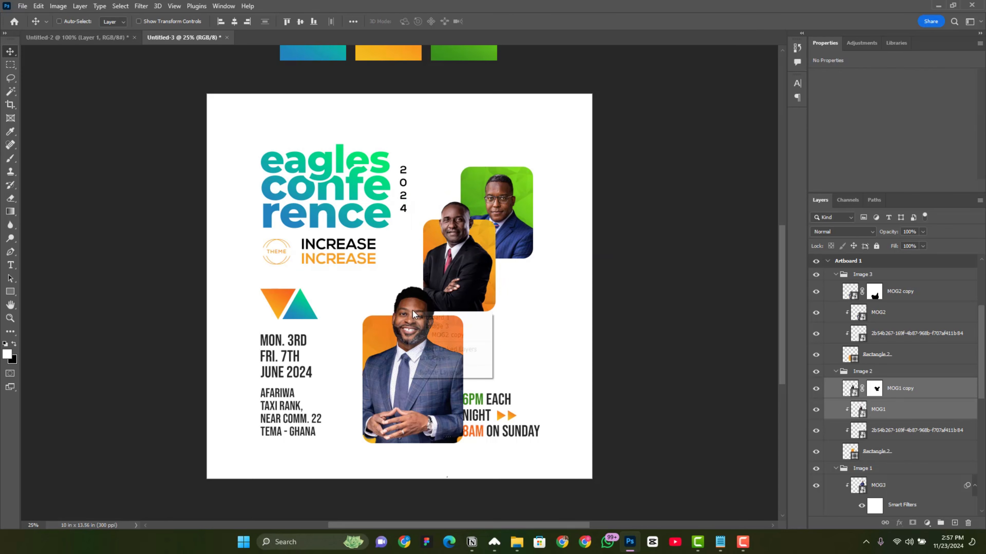
{"action": "left_click", "coordinate": [431, 325]}
{"action": "left_click_drag", "start_coordinate": [430, 326], "coordinate": [367, 346]}
{"action": "right_click", "coordinate": [442, 257]}
{"action": "left_click", "coordinate": [467, 280]}
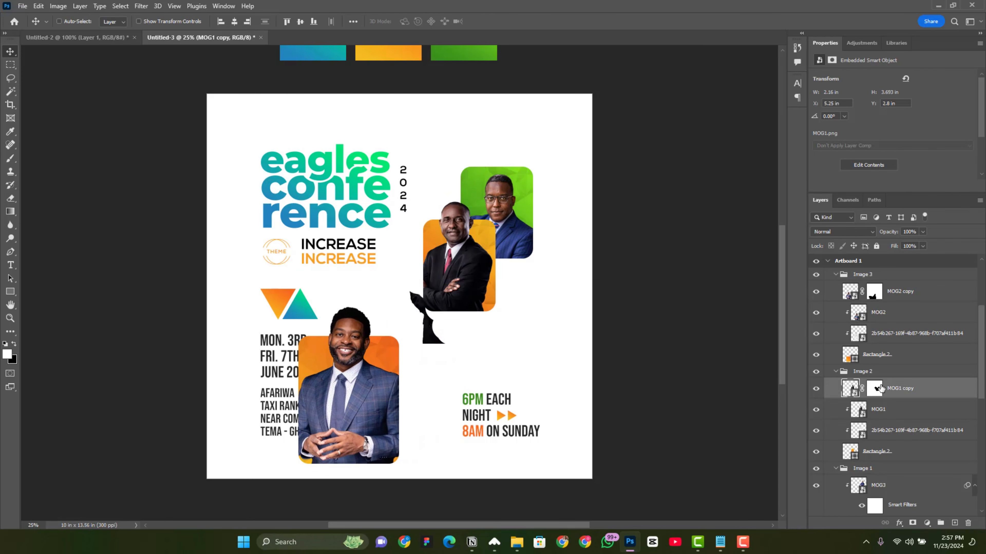
{"action": "left_click", "coordinate": [877, 390]}
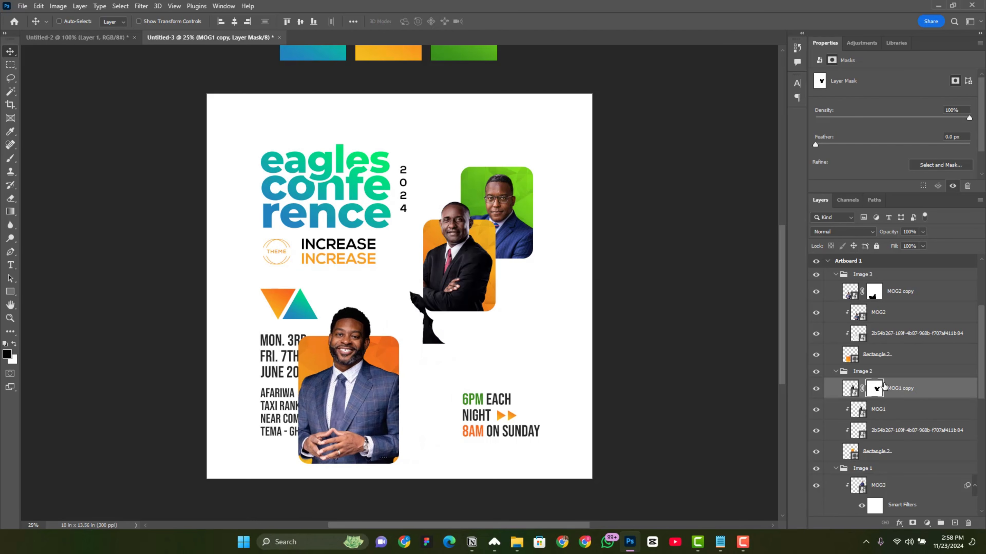
{"action": "key", "text": "b"}
{"action": "mouse_move", "coordinate": [431, 361]}
{"action": "left_mouse_down"}
{"action": "mouse_move", "coordinate": [426, 323]}
{"action": "mouse_move", "coordinate": [413, 291]}
{"action": "left_mouse_up"}
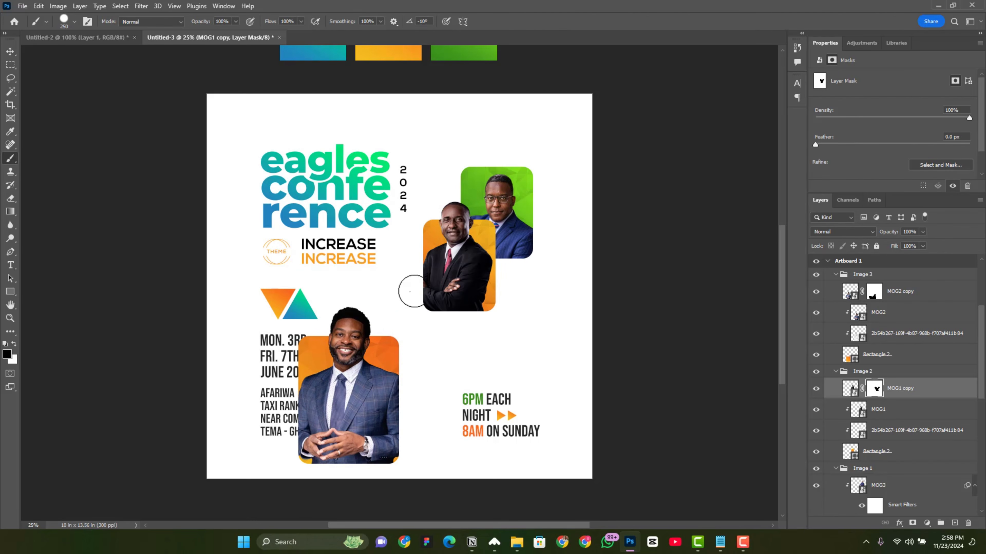
{"action": "key", "text": "x"}
- Nudge the MOG1 and MOG1 copy layers slightly to the right within the middle card
{"action": "left_click", "coordinate": [903, 416]}
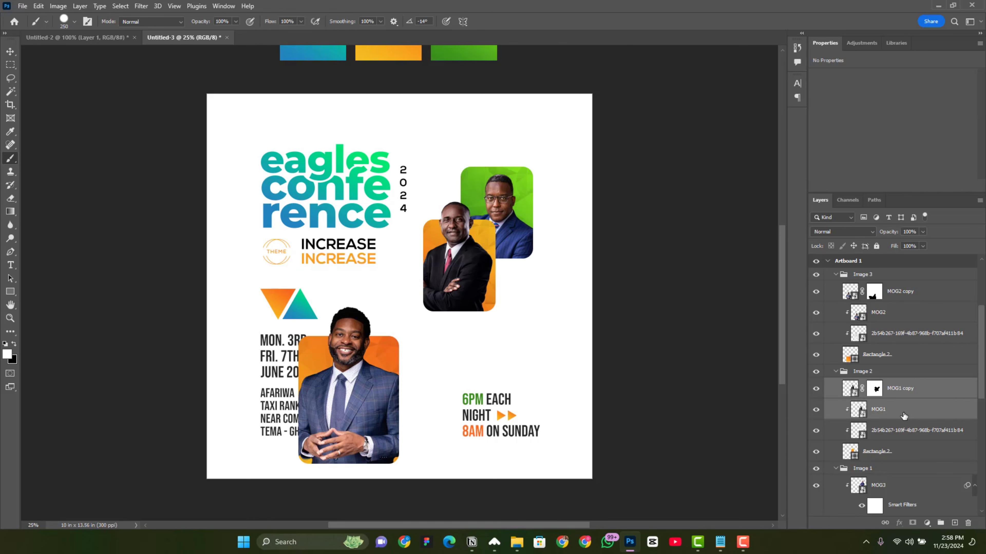
{"action": "key", "text": "v"}
{"action": "key", "text": "shift+Right"}
{"action": "key", "text": "shift+Right"}
- Scale the whole Image 2 group to about 131% and reposition it slightly lower left, overlapping the green card
{"action": "left_click", "coordinate": [869, 372]}
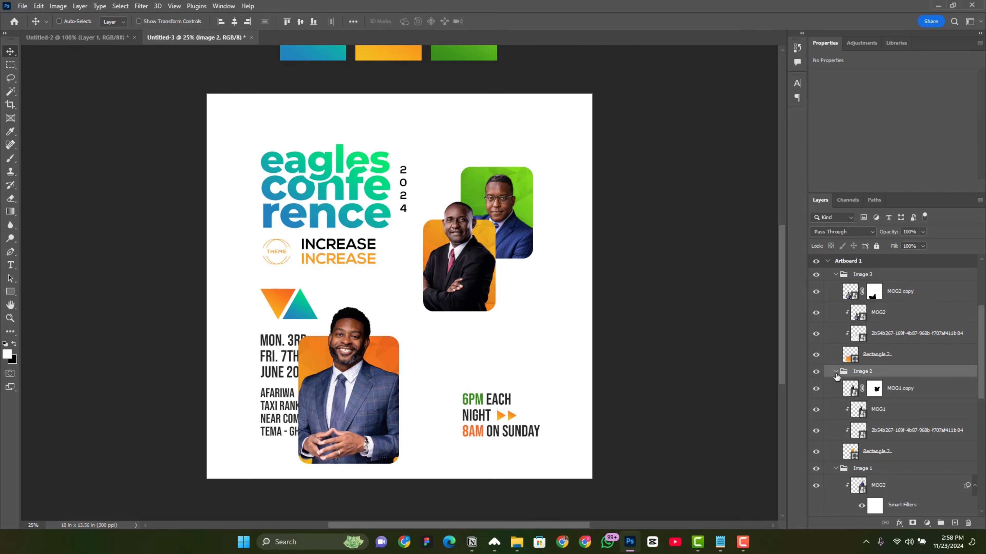
{"action": "left_click", "coordinate": [835, 371]}
{"action": "key", "text": "ctrl+t"}
{"action": "left_click_drag", "start_coordinate": [519, 353], "coordinate": [539, 373]}
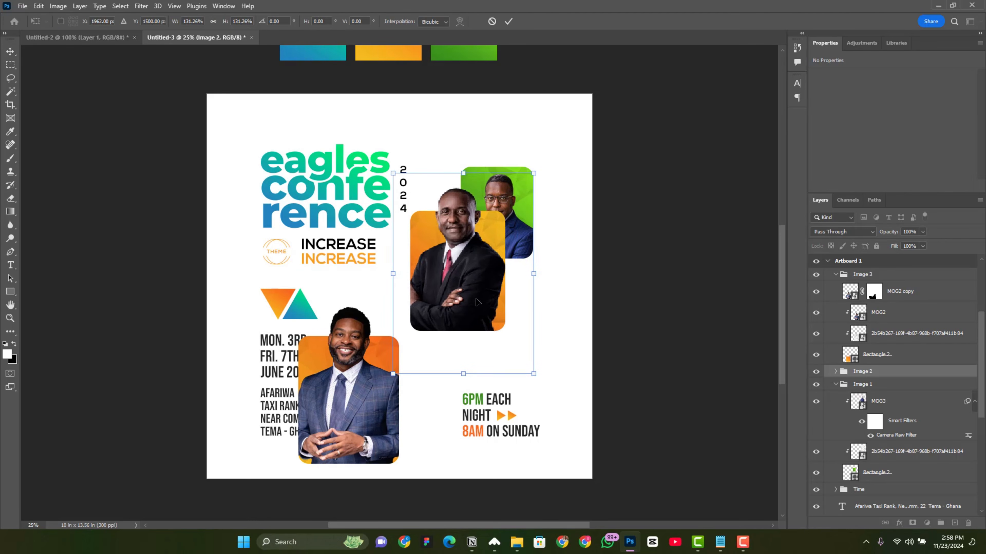
{"action": "left_click_drag", "start_coordinate": [485, 289], "coordinate": [480, 301]}
{"action": "key", "text": "Return"}
- Move the Image 3 group back to the right so it overlaps the lower left corner of the middle card
{"action": "right_click", "coordinate": [283, 355]}
{"action": "left_click", "coordinate": [327, 370]}
{"action": "left_click_drag", "start_coordinate": [326, 367], "coordinate": [412, 356]}
{"action": "key", "text": "ctrl+z"}
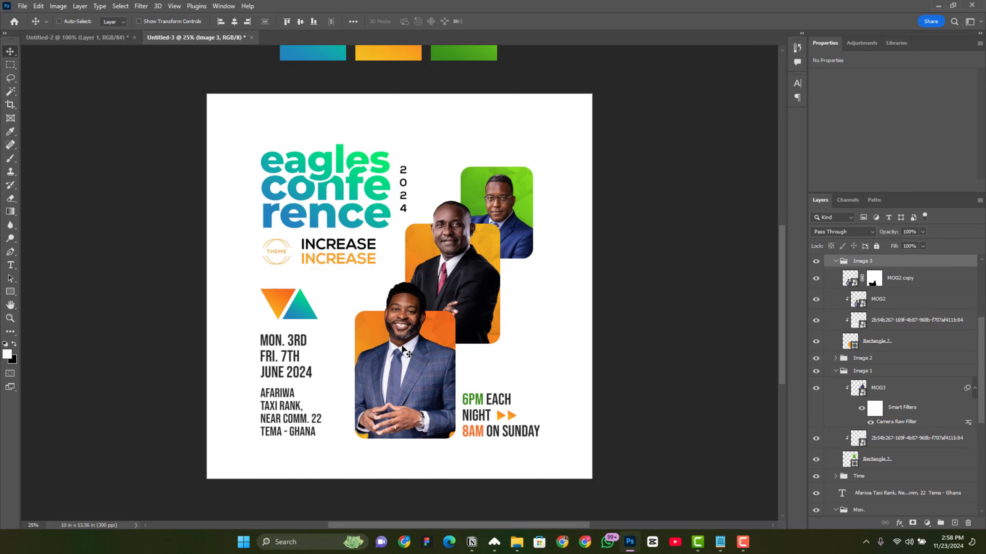
{"action": "key", "text": "shift+Left"}
{"action": "key", "text": "shift+Down"}
- Shift the Image 2 group with the middle card slightly down and to the left
{"action": "right_click", "coordinate": [473, 248]}
{"action": "left_click", "coordinate": [494, 271]}
{"action": "right_click", "coordinate": [474, 268]}
{"action": "left_click", "coordinate": [503, 282]}
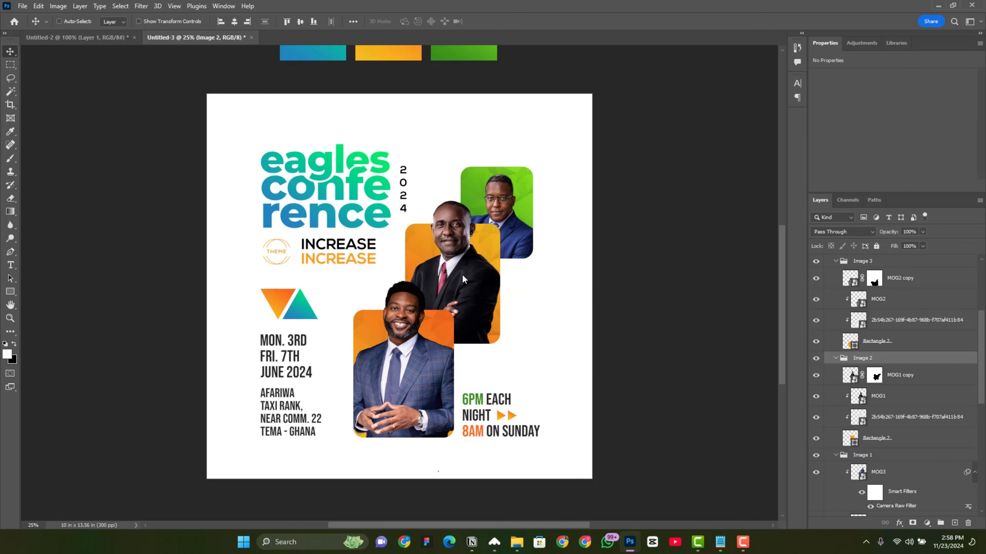
{"action": "left_click_drag", "start_coordinate": [473, 253], "coordinate": [468, 259]}
- Scale the Image 1 group with the green card to about 140.57% and reposition it slightly to the left behind the middle card
{"action": "right_click", "coordinate": [513, 208]}
{"action": "left_click", "coordinate": [523, 217]}
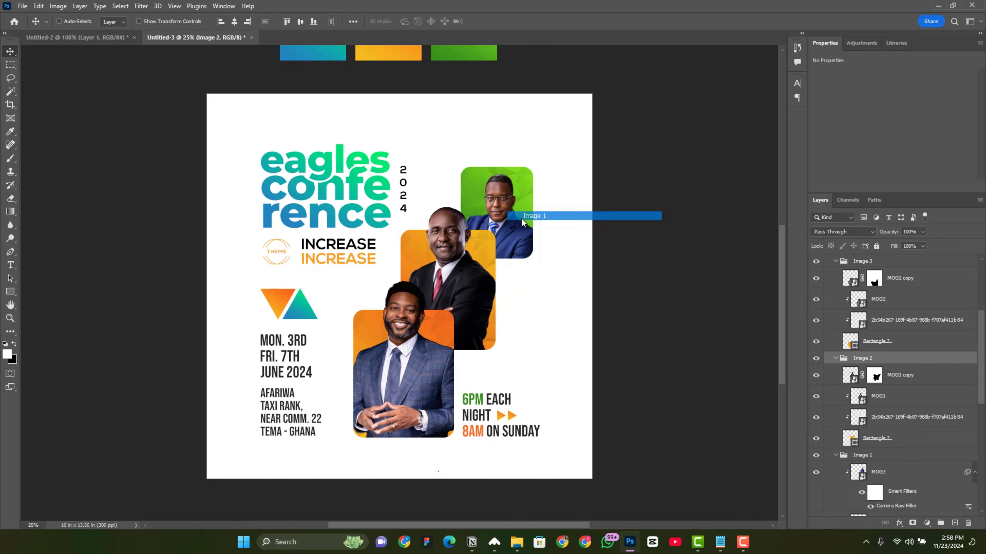
{"action": "key", "text": "ctrl+t"}
{"action": "left_click", "coordinate": [505, 211]}
{"action": "left_click_drag", "start_coordinate": [553, 310], "coordinate": [583, 338]}
{"action": "left_click_drag", "start_coordinate": [512, 238], "coordinate": [505, 240]}
{"action": "key", "text": "Return"}
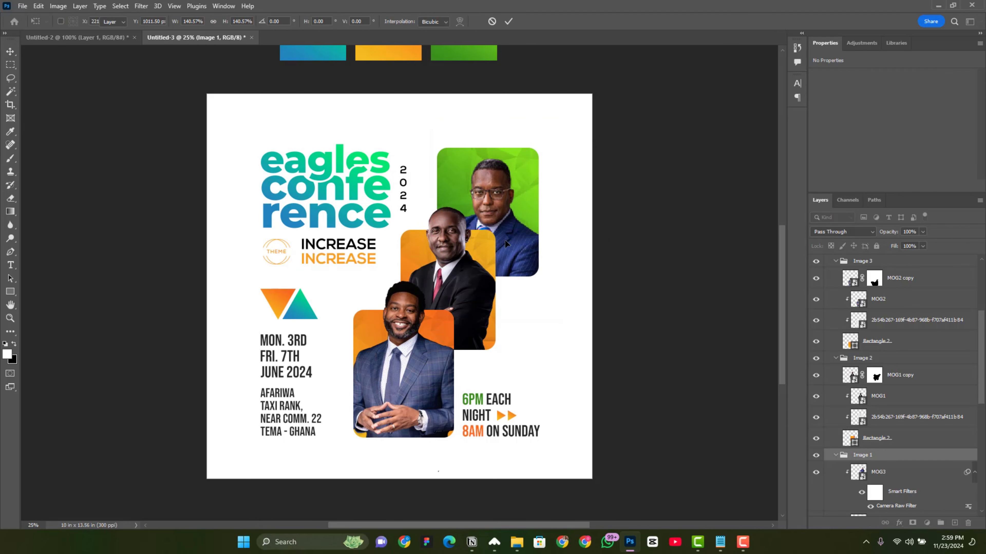
- Draw a circle about 0.28 in wide with the Ellipse tool in the white space below the green card
{"action": "key", "text": "ctrl+minus"}
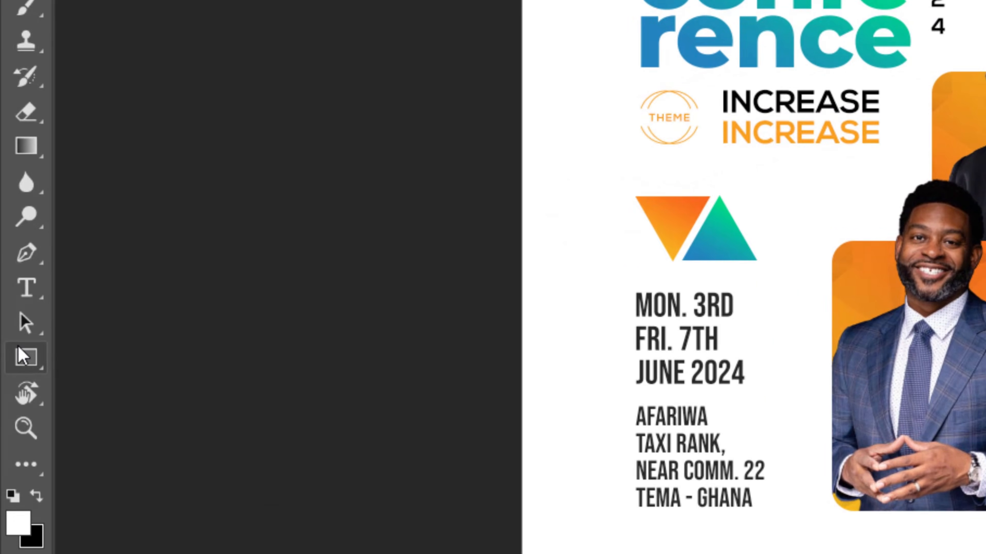
{"action": "right_click", "coordinate": [23, 355]}
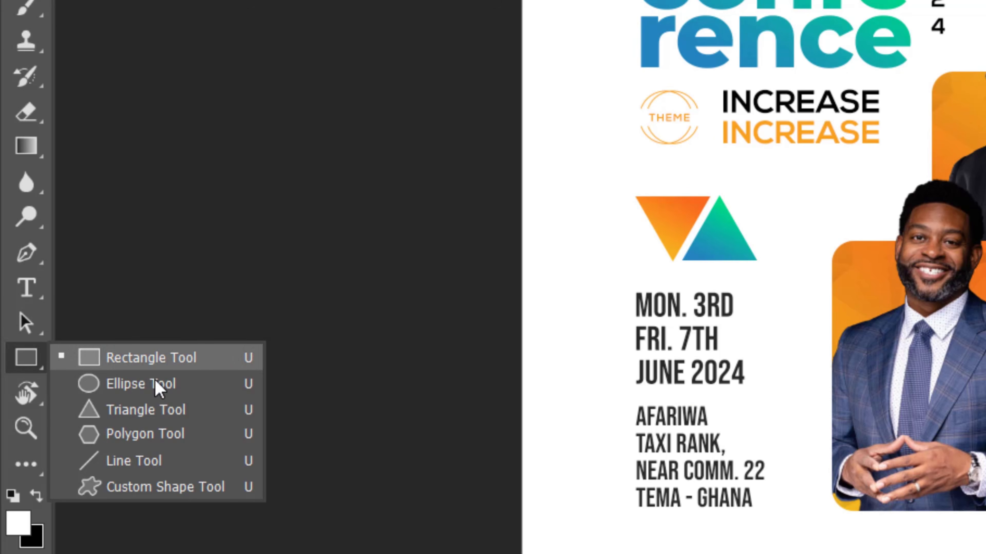
{"action": "left_click", "coordinate": [128, 383]}
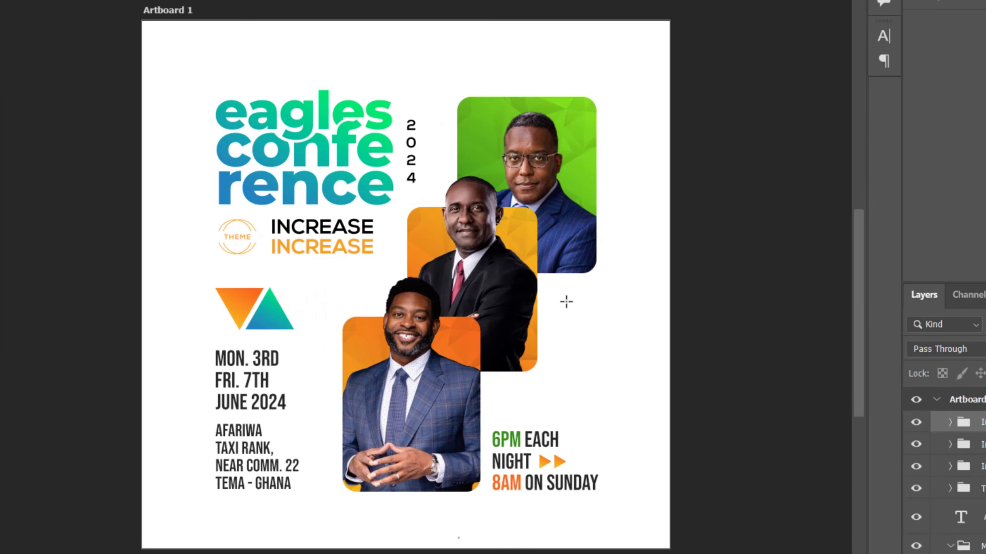
{"action": "left_click_drag", "start_coordinate": [566, 299], "coordinate": [581, 324]}
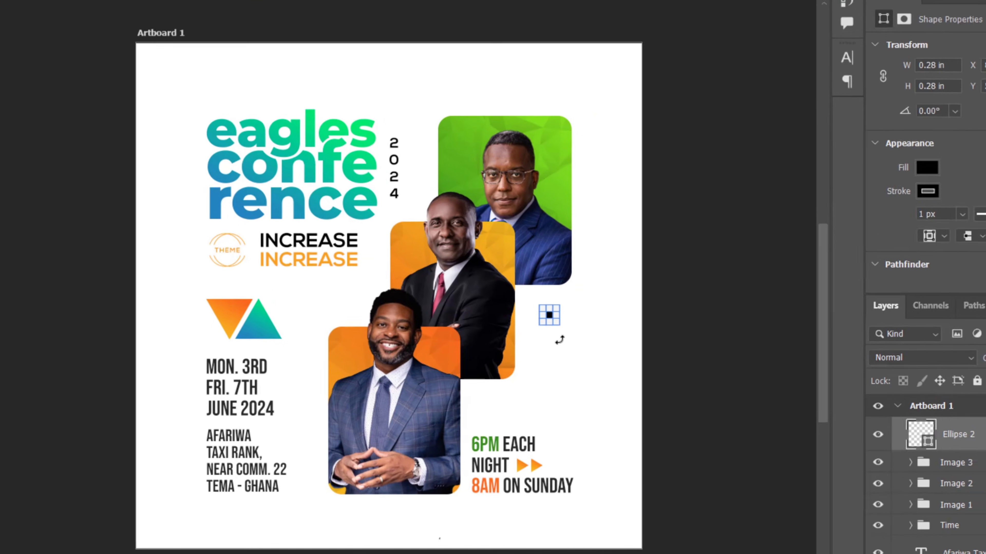
- Remove the stroke from the small circle
{"action": "key", "text": "ctrl+plus"}
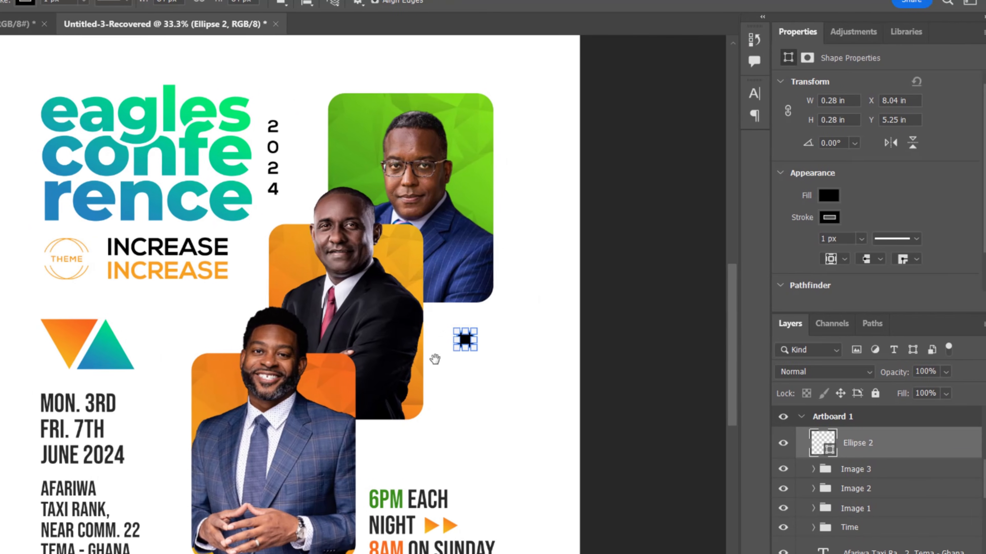
{"action": "left_click", "coordinate": [822, 218]}
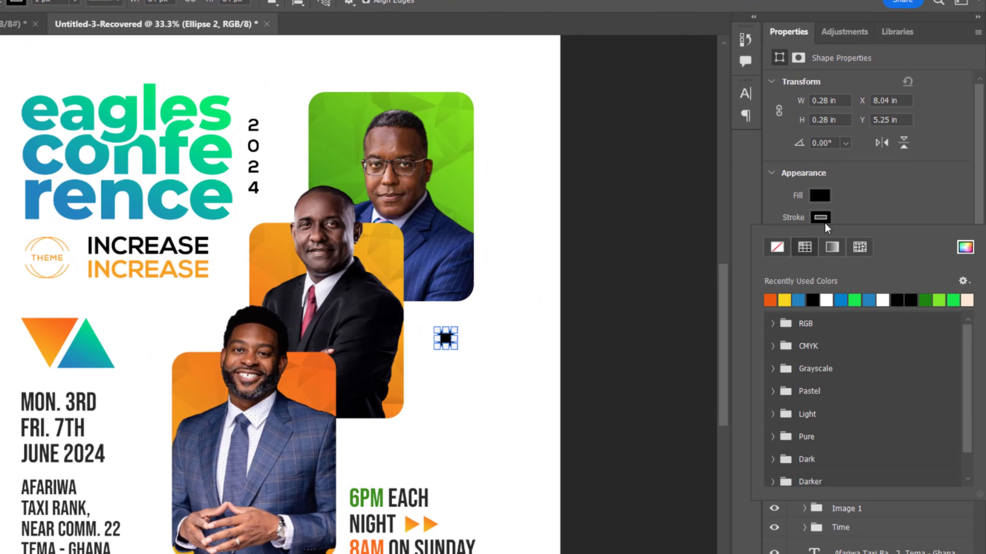
{"action": "left_click", "coordinate": [821, 218]}
{"action": "left_click", "coordinate": [821, 218]}
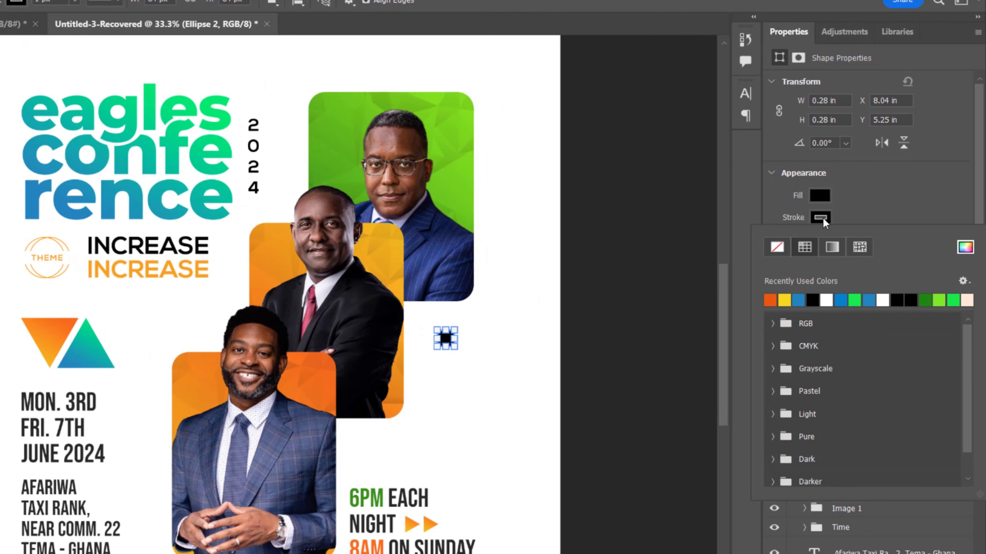
{"action": "left_click", "coordinate": [774, 249]}
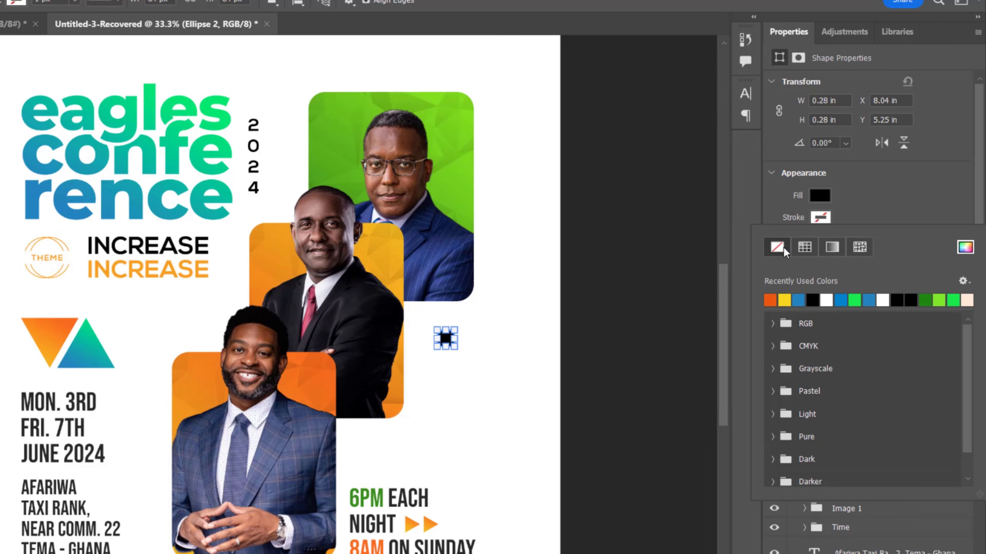
{"action": "left_click", "coordinate": [886, 207]}
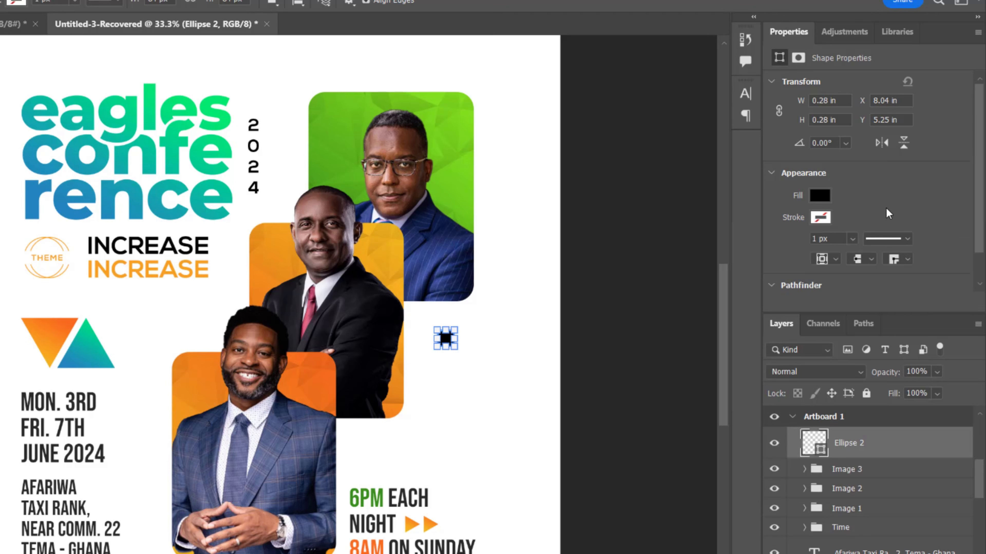
- Fill the small circle with blue 0276b8, based on a colour sampled around the headline
{"action": "left_click", "coordinate": [823, 199]}
{"action": "left_click", "coordinate": [964, 229]}
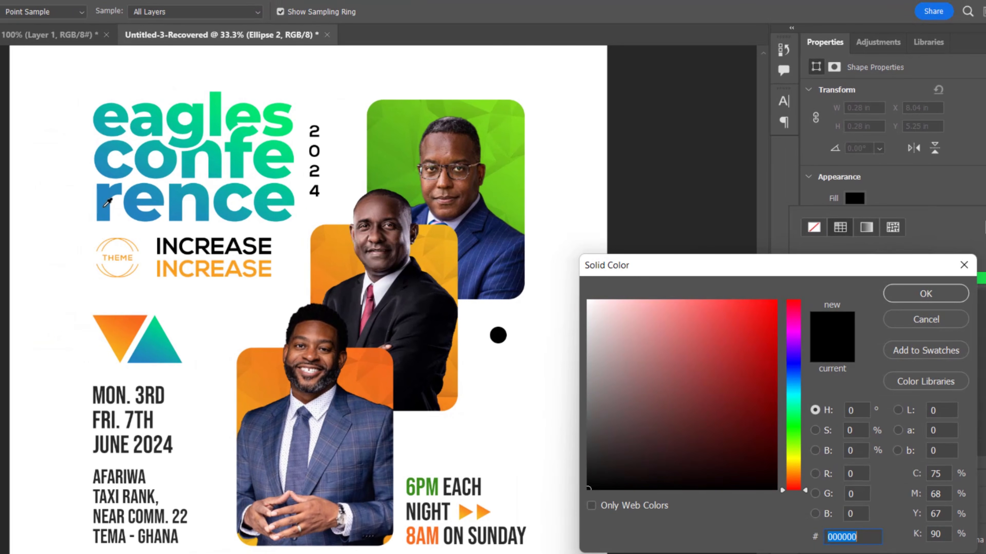
{"action": "left_click", "coordinate": [84, 209]}
{"action": "left_click", "coordinate": [775, 353]}
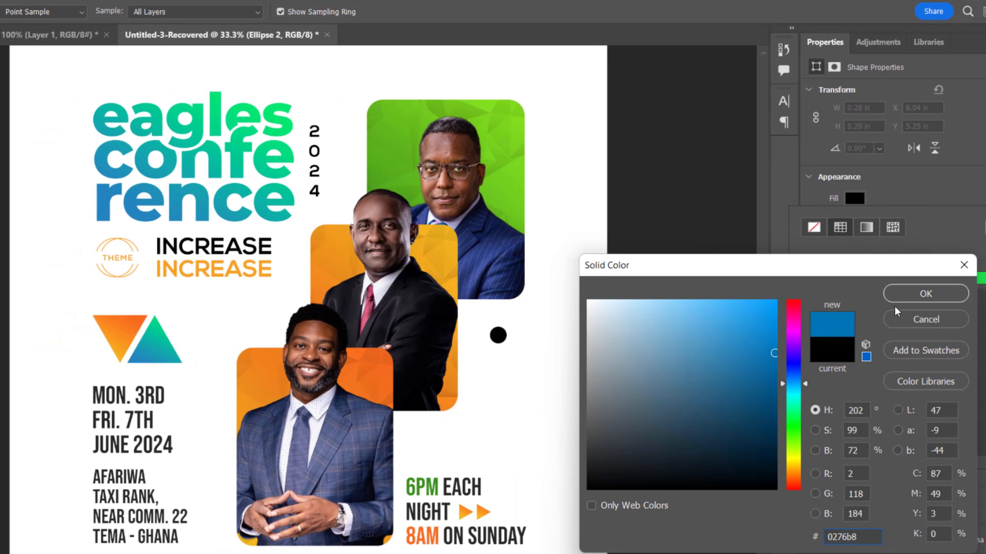
{"action": "left_click", "coordinate": [910, 292]}
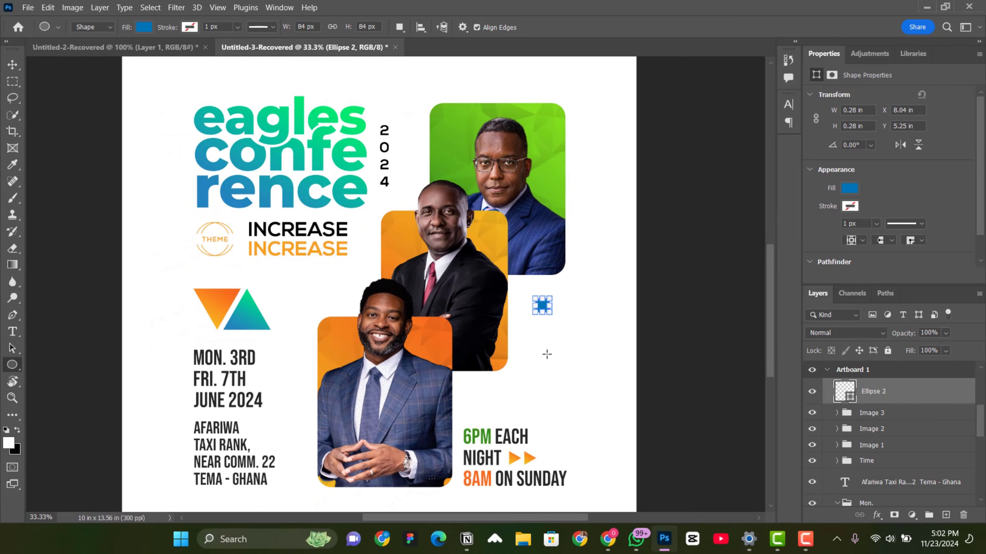
- Duplicate the blue circle three times straight downward to form a vertical column of four dots
{"action": "key", "text": "ctrl+plus"}
{"action": "left_click_drag", "start_coordinate": [546, 355], "coordinate": [430, 214]}
{"action": "left_click", "coordinate": [12, 65]}
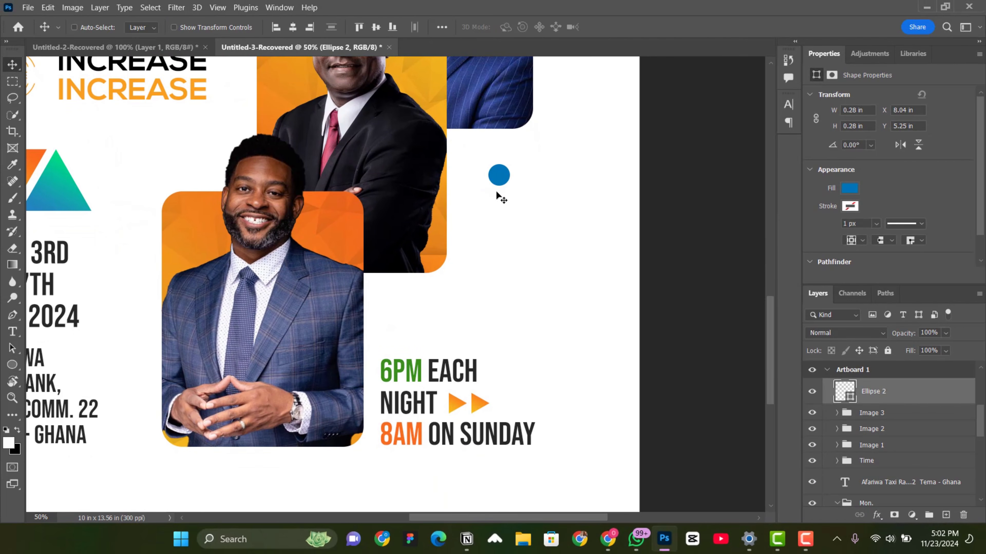
{"action": "left_click_drag", "start_coordinate": [506, 174], "coordinate": [507, 210]}
{"action": "left_click_drag", "start_coordinate": [506, 212], "coordinate": [506, 245]}
{"action": "left_click_drag", "start_coordinate": [505, 247], "coordinate": [506, 286]}
{"action": "scroll", "coordinate": [538, 274], "scroll_direction": "up", "scroll_amount": 1}
{"action": "right_click", "coordinate": [499, 228]}
{"action": "left_click", "coordinate": [484, 246]}
{"action": "key", "text": "ctrl+minus"}
{"action": "right_click", "coordinate": [465, 304]}
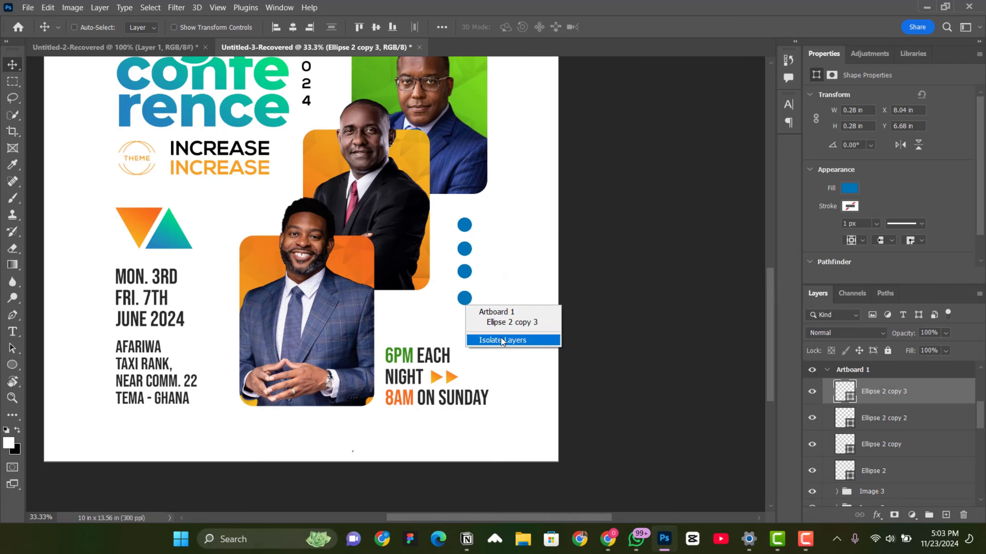
{"action": "left_click", "coordinate": [503, 312]}
{"action": "key", "text": "ctrl+0"}
{"action": "key", "text": "ctrl+plus"}
{"action": "key", "text": "ctrl+plus"}
{"action": "left_click_drag", "start_coordinate": [518, 377], "coordinate": [532, 356]}
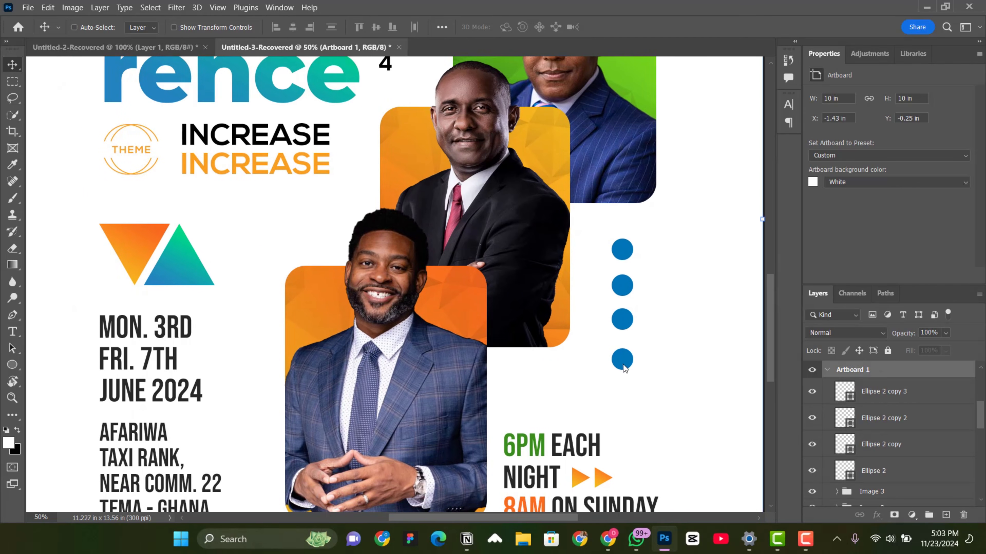
{"action": "right_click", "coordinate": [624, 361]}
{"action": "left_click", "coordinate": [648, 367]}
{"action": "left_click", "coordinate": [852, 189]}
{"action": "left_click", "coordinate": [658, 347]}
- Fill the lowest circle of the column with the recently used orange-red colour
{"action": "right_click", "coordinate": [621, 358]}
{"action": "left_click", "coordinate": [652, 366]}
{"action": "left_click", "coordinate": [850, 189]}
{"action": "left_click", "coordinate": [838, 257]}
{"action": "left_click", "coordinate": [642, 327]}
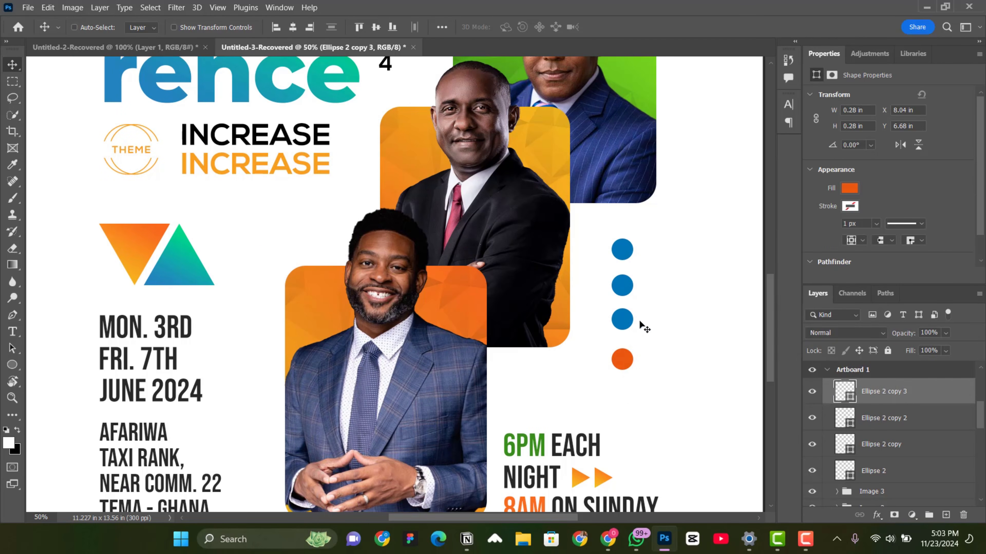
- Fill the third circle from the top with orange f8861c sampled from the orange triangle
{"action": "right_click", "coordinate": [626, 321]}
{"action": "left_click", "coordinate": [653, 328]}
{"action": "left_click", "coordinate": [850, 189]}
{"action": "left_click", "coordinate": [968, 214]}
{"action": "left_click", "coordinate": [524, 445]}
{"action": "left_click", "coordinate": [147, 247]}
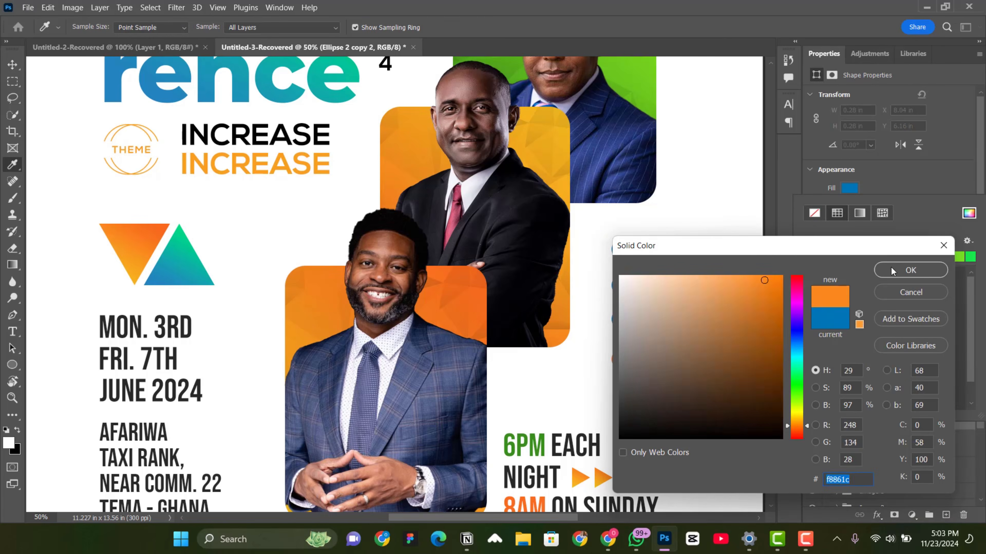
{"action": "key", "text": "Return"}
- Fill the second circle from the top with a light yellow-orange sampled from the orange triangle's lower tip
{"action": "right_click", "coordinate": [627, 286]}
{"action": "left_click", "coordinate": [668, 311]}
{"action": "left_click", "coordinate": [850, 189]}
{"action": "left_click", "coordinate": [969, 214]}
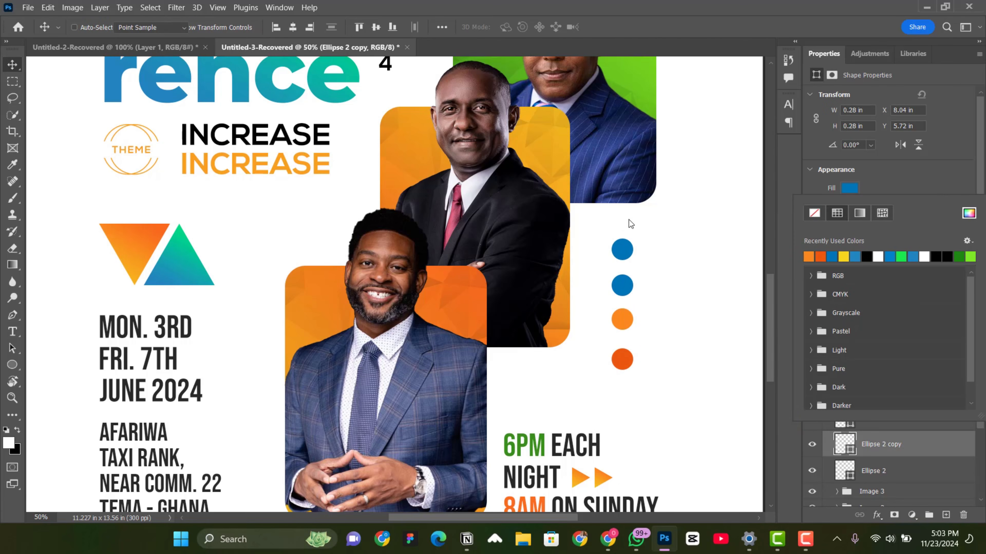
{"action": "left_click", "coordinate": [134, 275]}
{"action": "key", "text": "Return"}
- Select all four circles, distribute them with equal vertical spacing and settle the column below the green card
{"action": "right_click", "coordinate": [622, 256]}
{"action": "left_click", "coordinate": [650, 294]}
{"action": "left_click", "coordinate": [893, 392]}
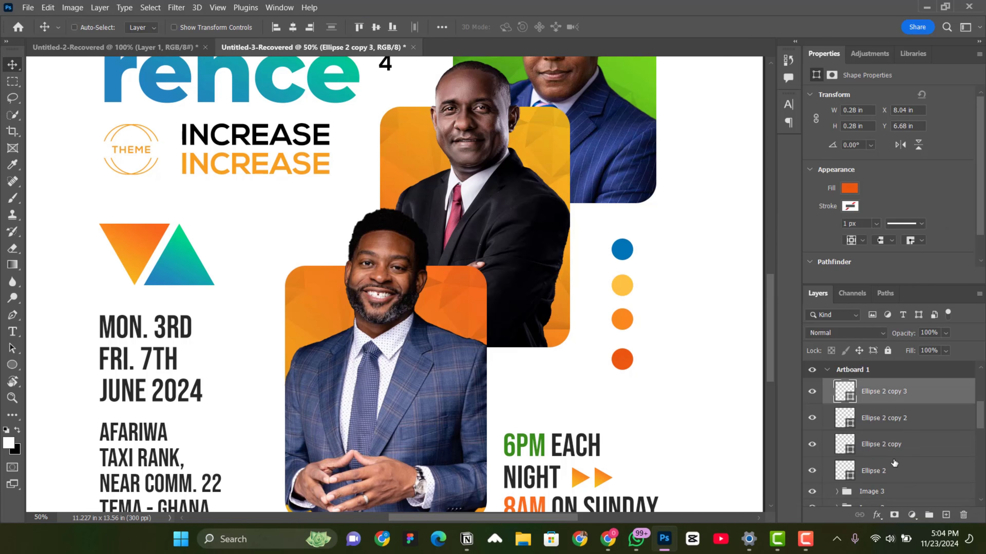
{"action": "left_click", "coordinate": [873, 471], "text": "shift"}
{"action": "left_click", "coordinate": [332, 27]}
{"action": "left_click_drag", "start_coordinate": [635, 267], "coordinate": [636, 279]}
{"action": "key", "text": "ctrl+minus"}
{"action": "key", "text": "ctrl+minus"}
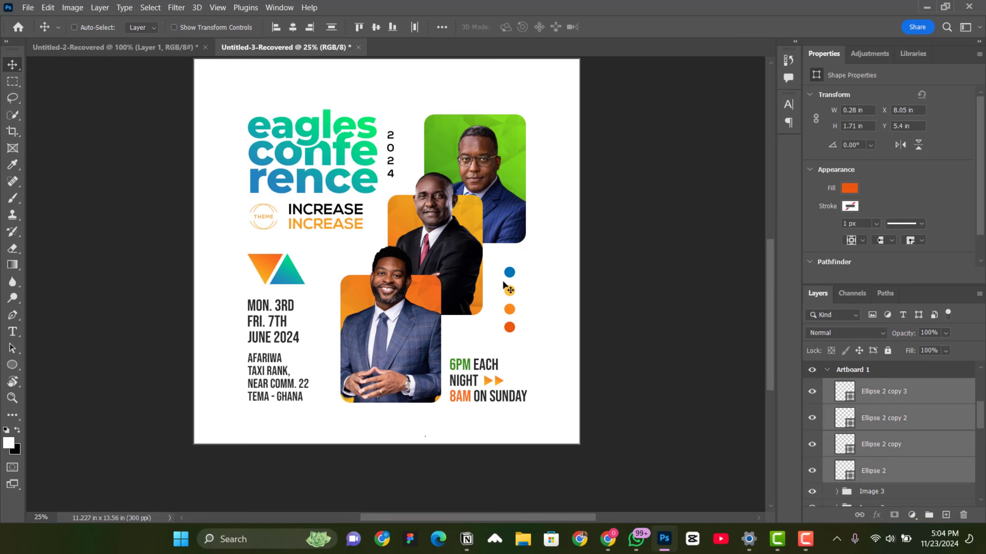
{"action": "left_click_drag", "start_coordinate": [519, 327], "coordinate": [581, 368]}
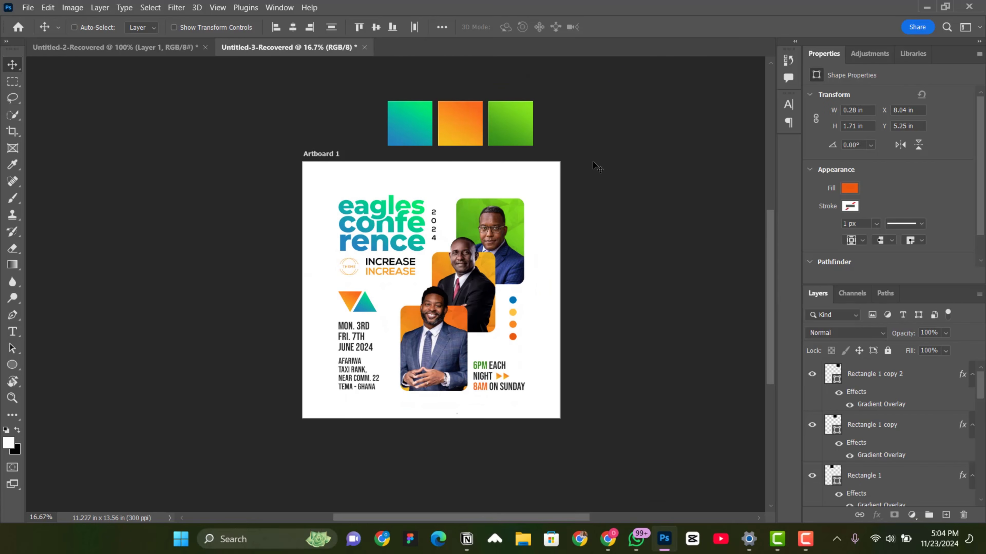
- Select the three gradient swatch squares above the artboard and move them farther up and slightly to the left
{"action": "scroll", "coordinate": [598, 167], "scroll_direction": "up", "scroll_amount": 2}
{"action": "right_click", "coordinate": [414, 137]}
{"action": "left_click", "coordinate": [469, 153]}
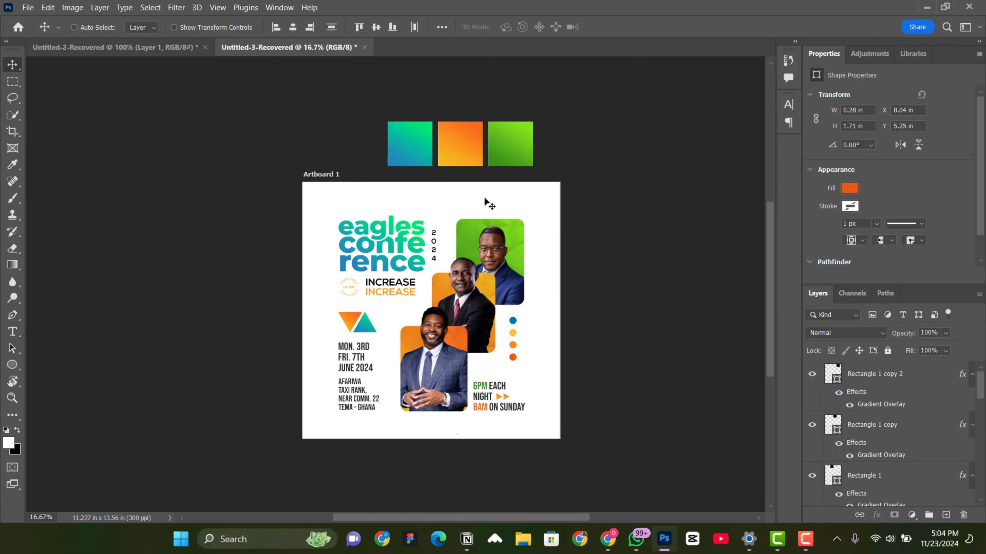
{"action": "right_click", "coordinate": [406, 140]}
{"action": "left_click", "coordinate": [431, 146]}
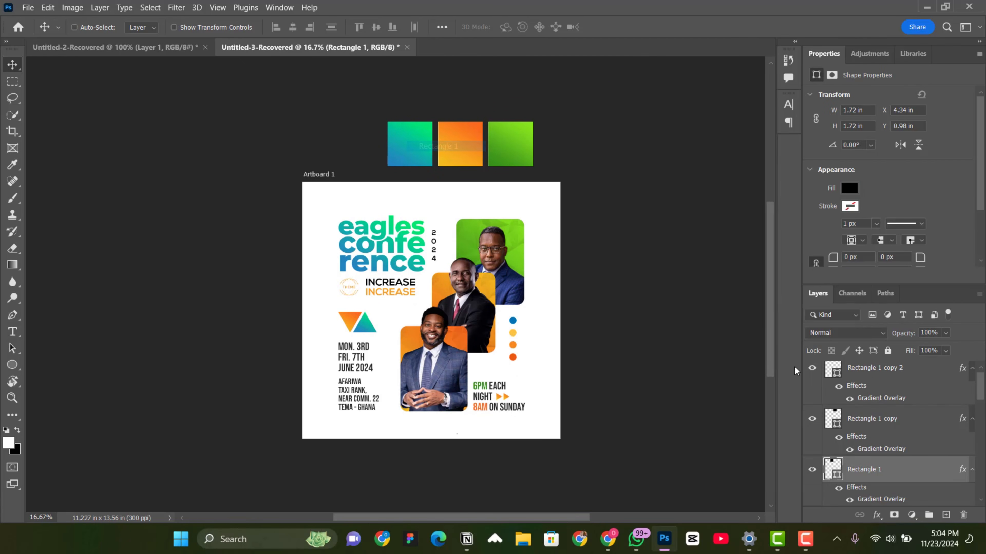
{"action": "left_click", "coordinate": [876, 382], "text": "shift"}
{"action": "left_click_drag", "start_coordinate": [462, 144], "coordinate": [434, 78]}
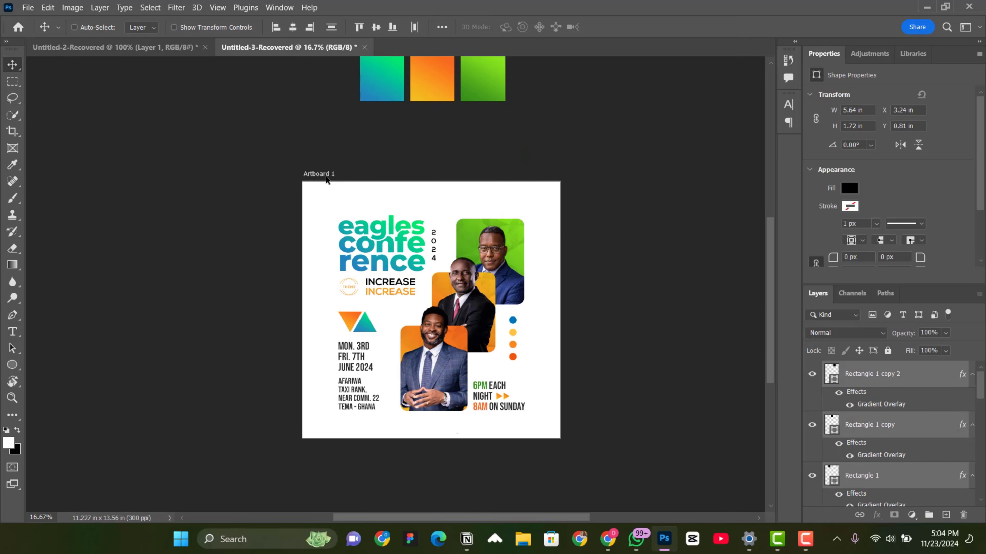
- Extend Artboard 1 upward by 1 in and then downward to a total height of 12.16 in
{"action": "left_click", "coordinate": [321, 175]}
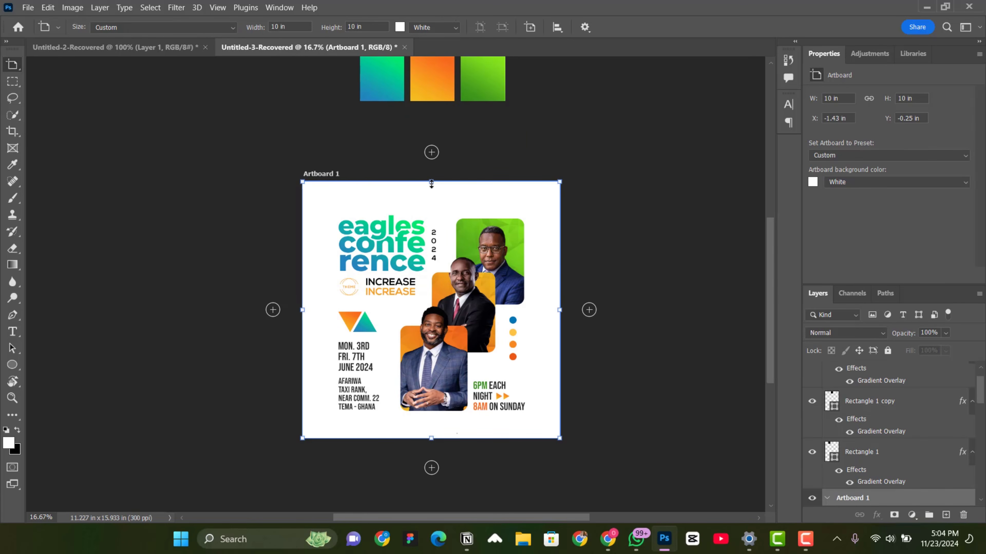
{"action": "left_click_drag", "start_coordinate": [431, 184], "coordinate": [432, 156]}
{"action": "scroll", "coordinate": [459, 376], "scroll_direction": "down", "scroll_amount": 2}
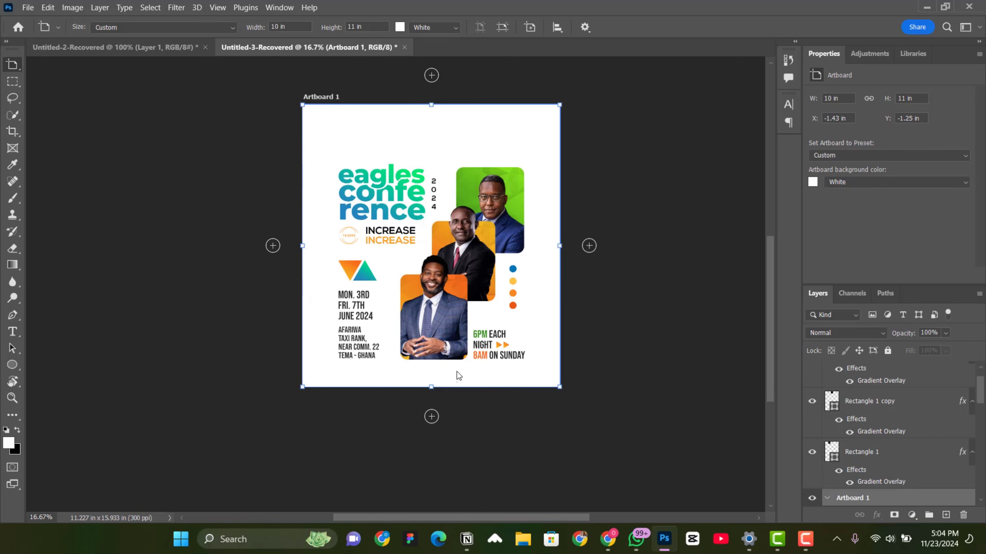
{"action": "left_click_drag", "start_coordinate": [434, 386], "coordinate": [434, 417]}
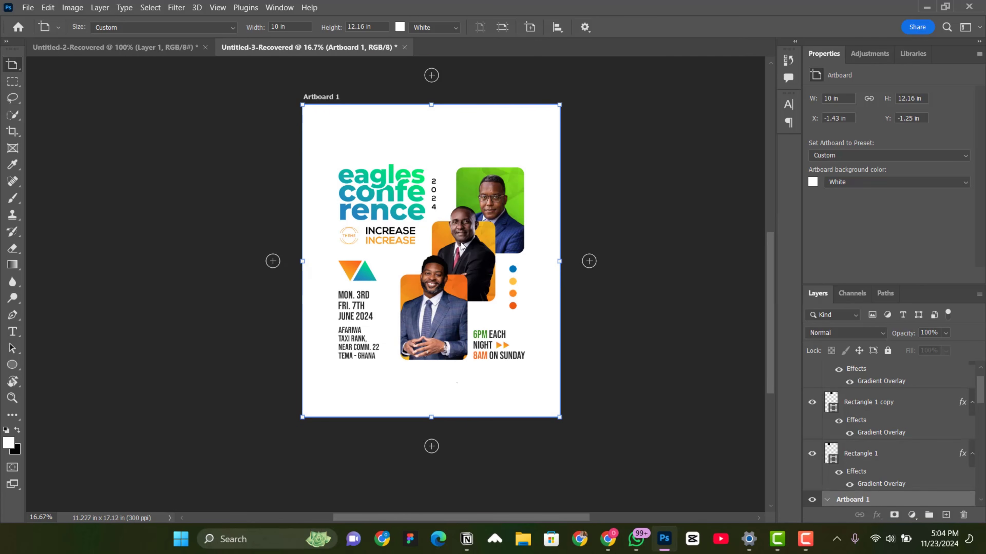
- Place the Instagram icon as an embedded image, scaled to about 0.63 in square, below the lower-left edge of the blue-suited speaker's card
{"action": "scroll", "coordinate": [527, 307], "scroll_direction": "down", "scroll_amount": 2}
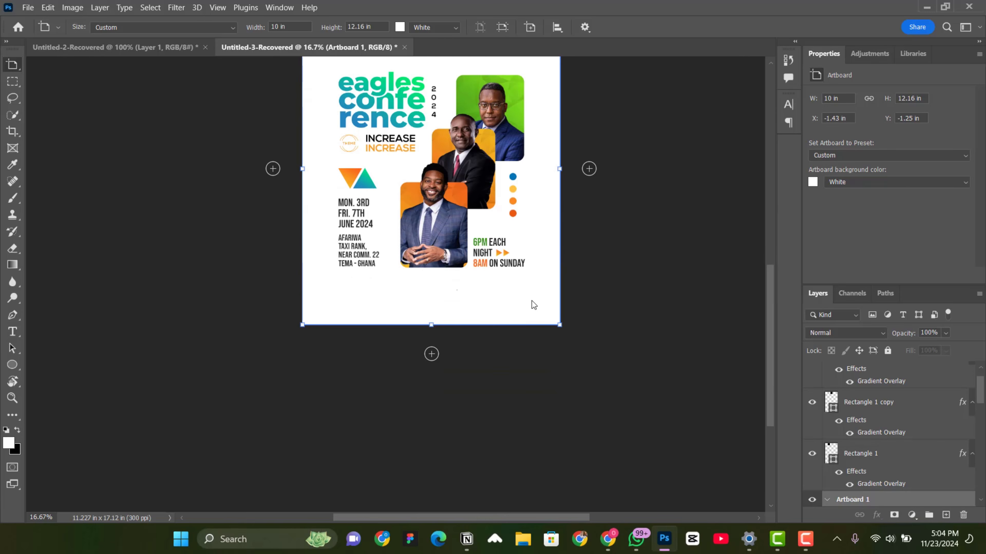
{"action": "key", "text": "ctrl+plus"}
{"action": "left_click_drag", "start_coordinate": [532, 300], "coordinate": [536, 302]}
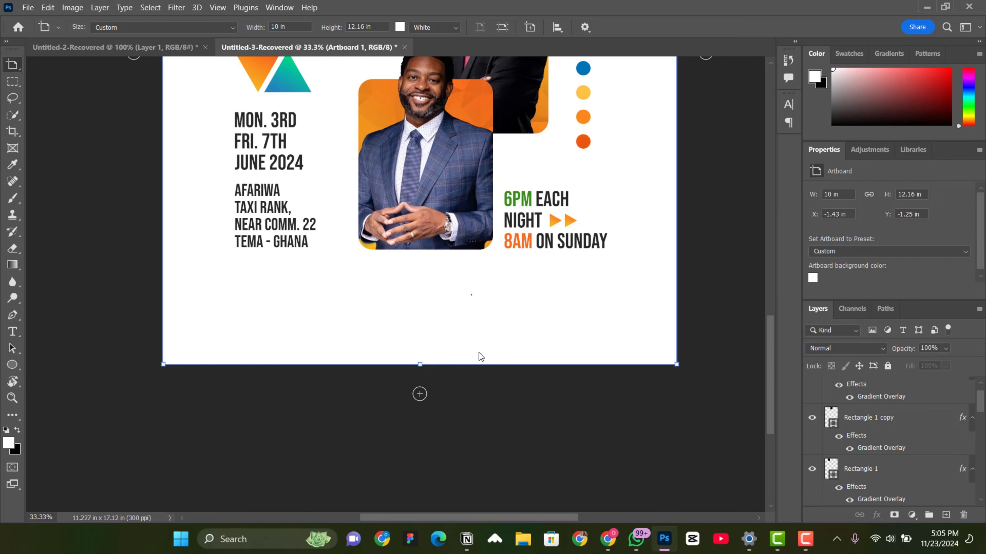
{"action": "left_click", "coordinate": [33, 11]}
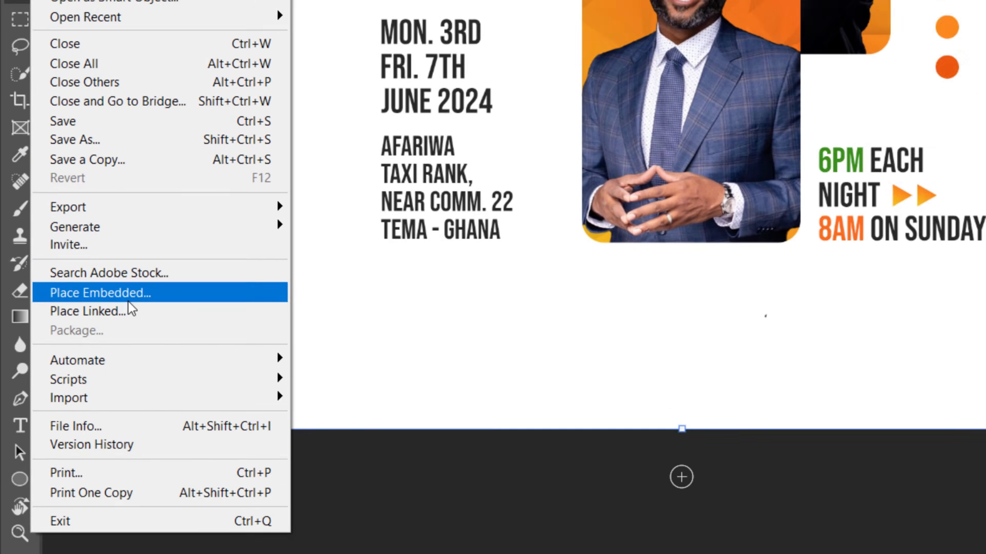
{"action": "left_click", "coordinate": [99, 273]}
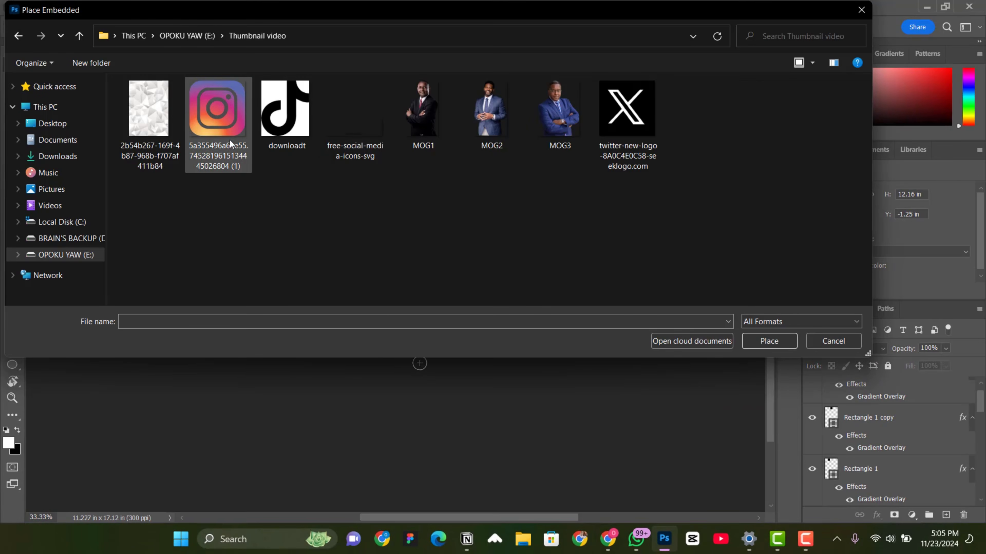
{"action": "double_click", "coordinate": [245, 112]}
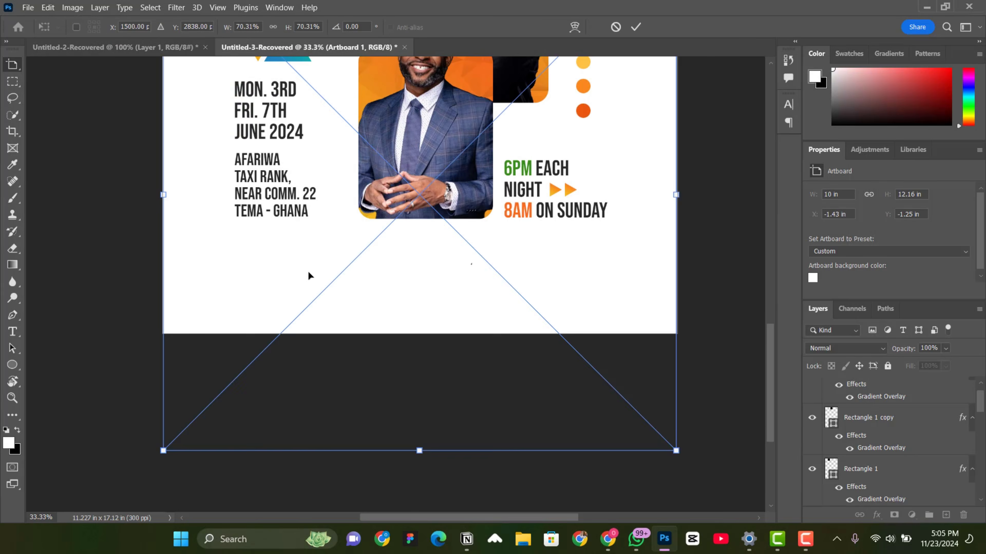
{"action": "left_click_drag", "start_coordinate": [676, 451], "coordinate": [384, 267]}
{"action": "left_click_drag", "start_coordinate": [406, 291], "coordinate": [394, 280]}
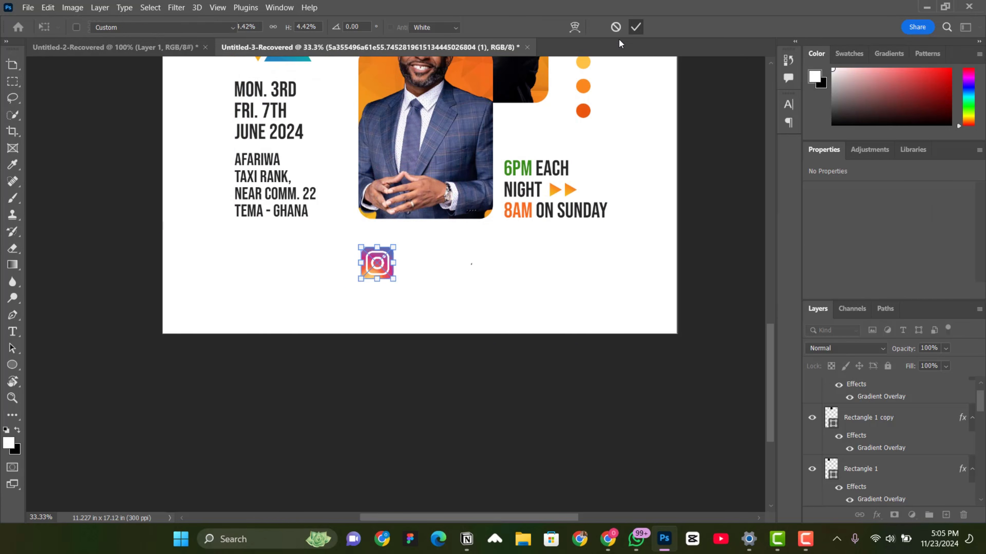
{"action": "left_click", "coordinate": [636, 27]}
- Apply a Color Overlay of #272727 at 100% opacity to the Instagram icon
{"action": "scroll", "coordinate": [878, 355], "scroll_direction": "down", "scroll_amount": 1}
{"action": "scroll", "coordinate": [887, 411], "scroll_direction": "down", "scroll_amount": 4}
{"action": "scroll", "coordinate": [888, 412], "scroll_direction": "up", "scroll_amount": 2}
{"action": "left_click", "coordinate": [878, 515]}
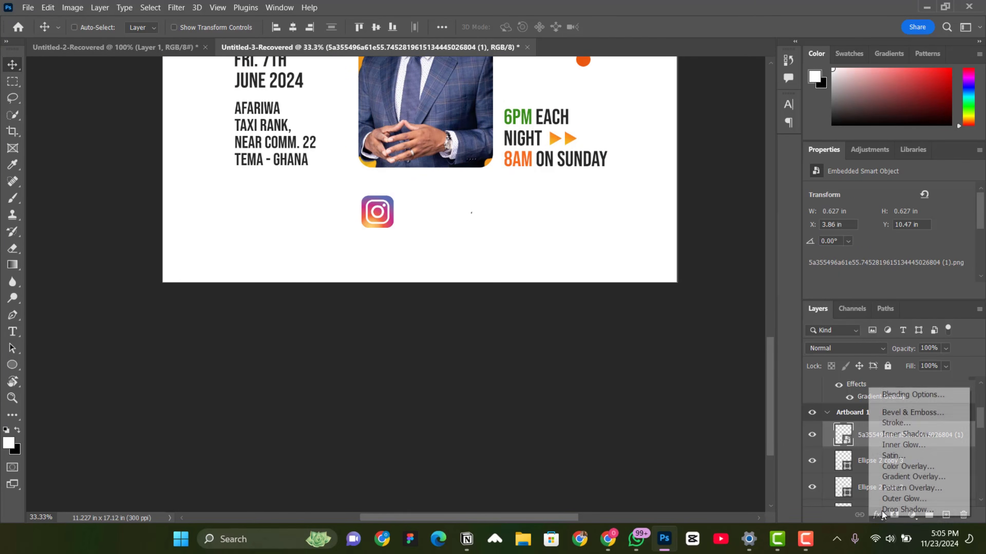
{"action": "left_click", "coordinate": [894, 469]}
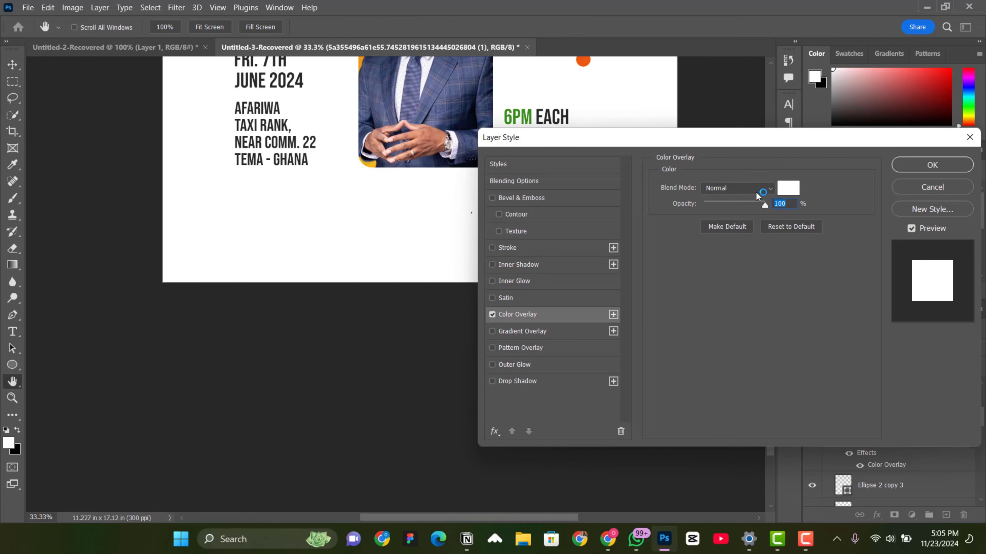
{"action": "left_click", "coordinate": [784, 184]}
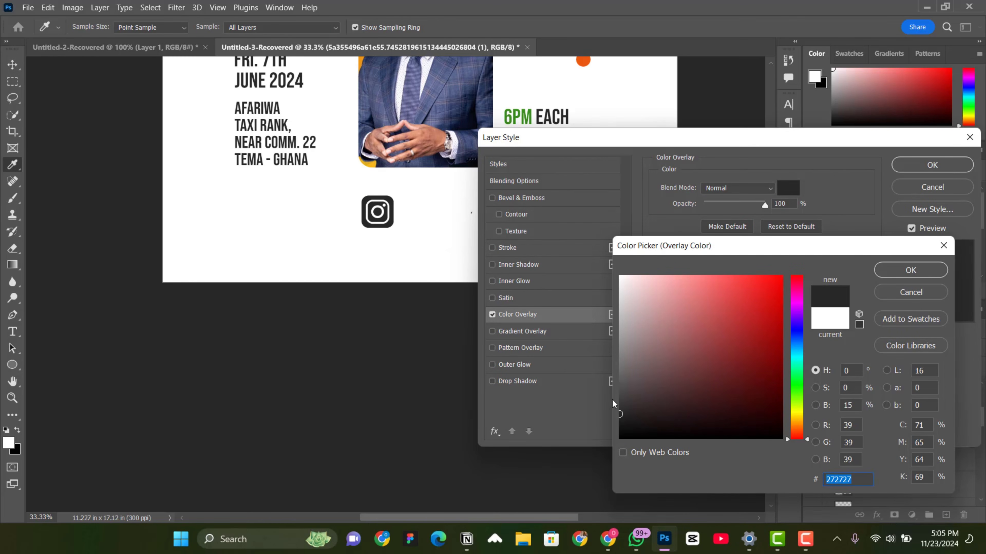
{"action": "left_click", "coordinate": [910, 271]}
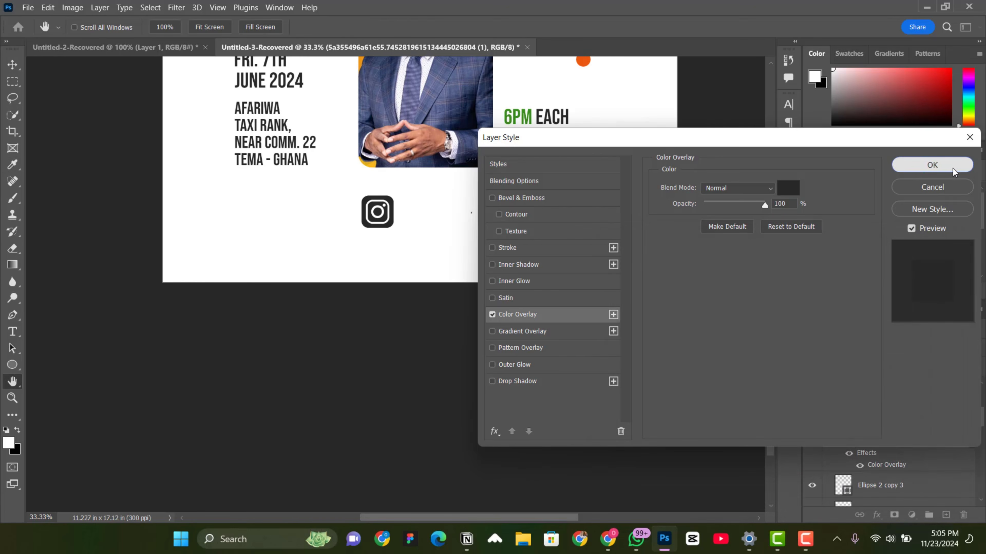
{"action": "left_click", "coordinate": [953, 168]}
- Place the TikTok logo file downloadt as an embedded image to the right of the Instagram icon
{"action": "scroll", "coordinate": [484, 302], "scroll_direction": "up", "scroll_amount": 2}
{"action": "left_click", "coordinate": [28, 7]}
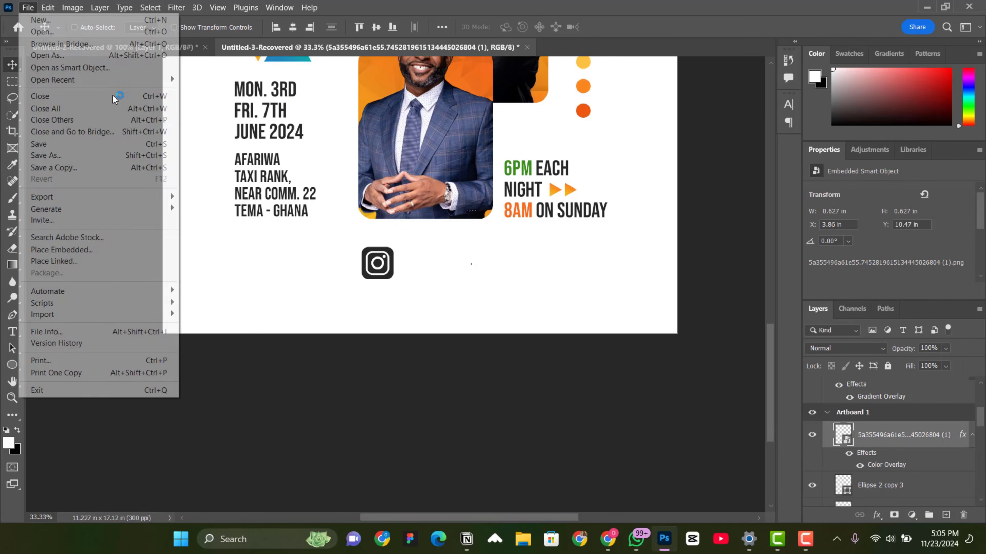
{"action": "left_click", "coordinate": [148, 248]}
{"action": "double_click", "coordinate": [288, 121]}
{"action": "left_click_drag", "start_coordinate": [412, 180], "coordinate": [507, 210]}
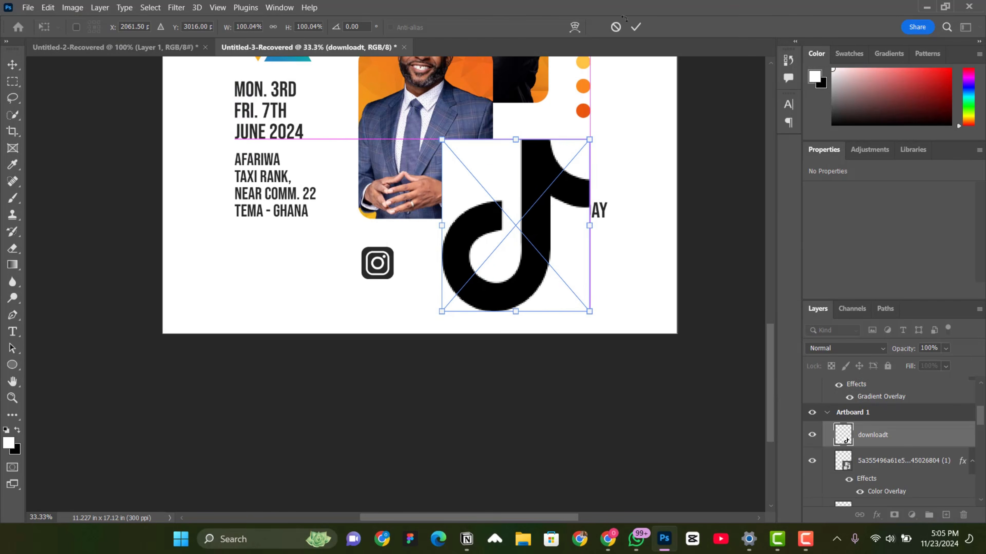
{"action": "left_click", "coordinate": [638, 32]}
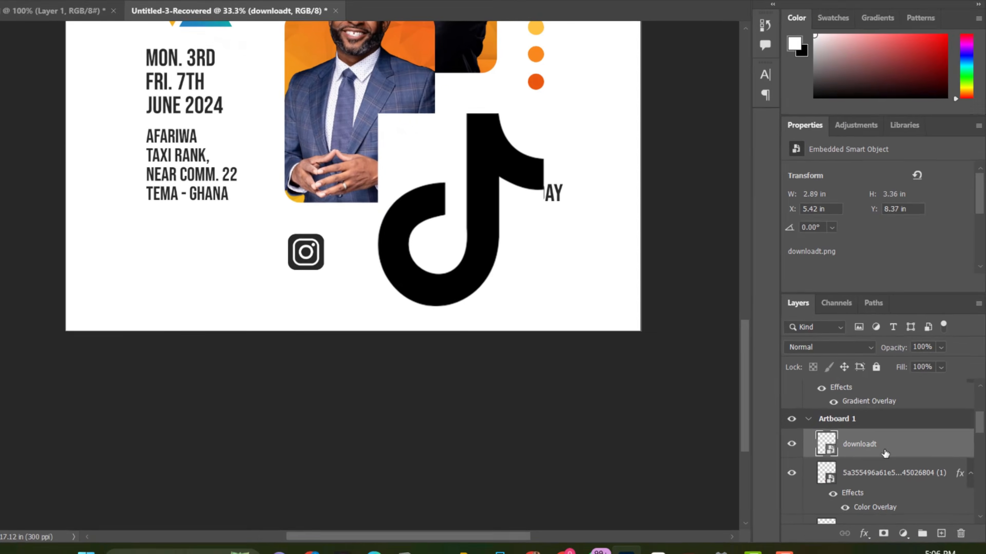
- Rasterize the TikTok logo layer and delete its white background areas with the Magic Wand tool
{"action": "right_click", "coordinate": [903, 434]}
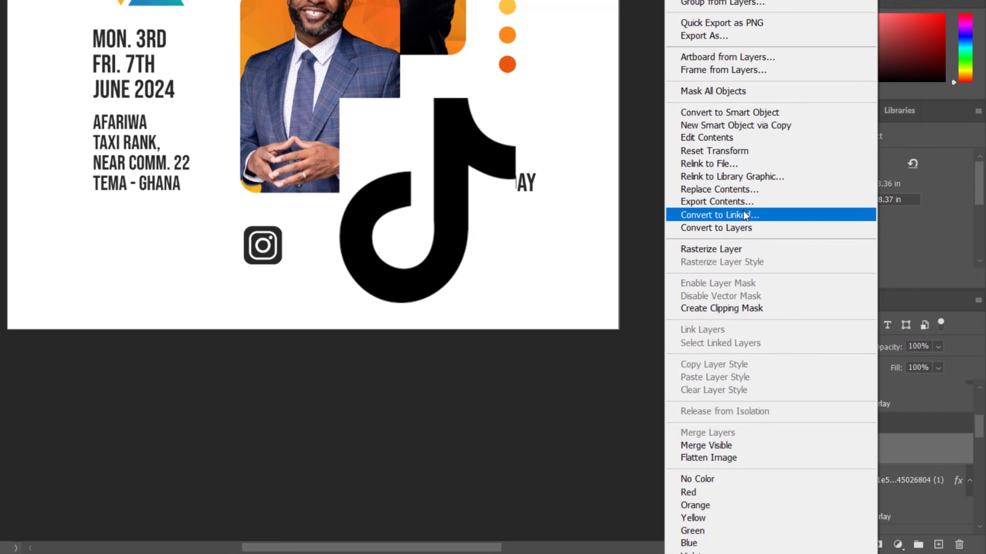
{"action": "left_click", "coordinate": [729, 249]}
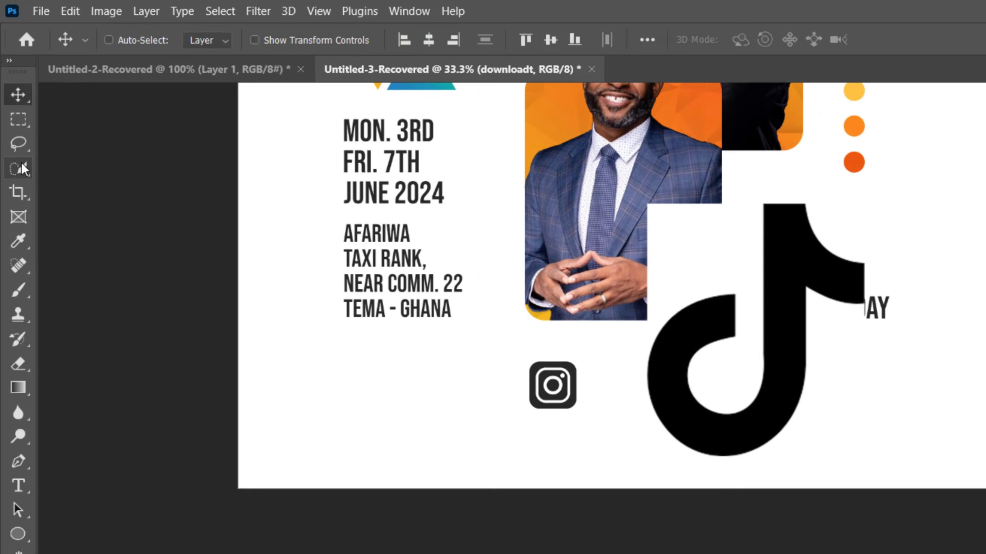
{"action": "left_click", "coordinate": [16, 129]}
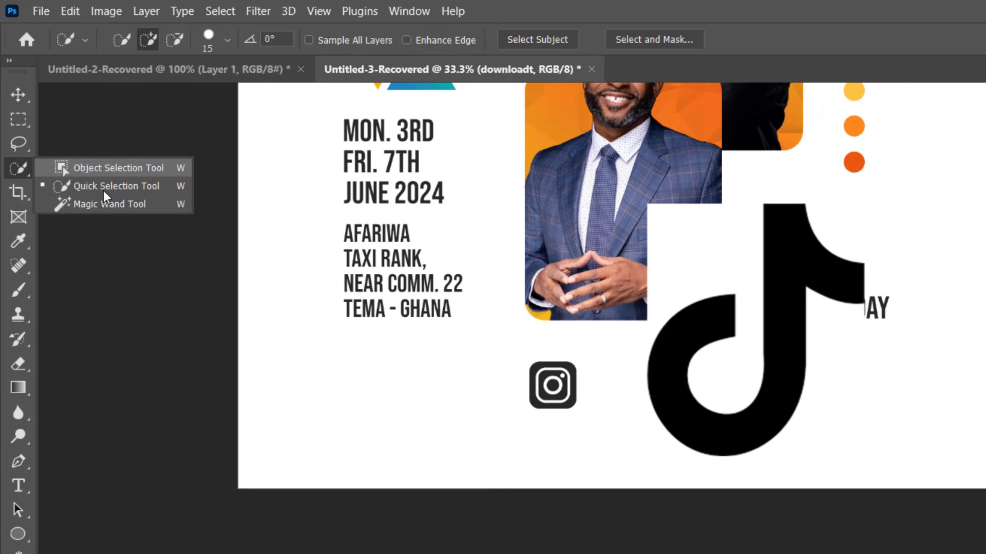
{"action": "left_click", "coordinate": [110, 204]}
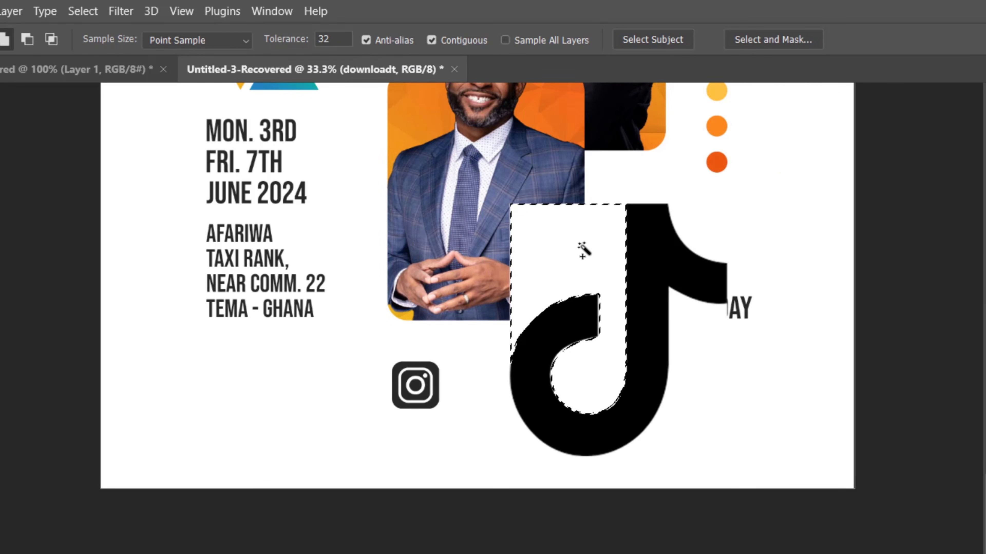
{"action": "left_click", "coordinate": [714, 241]}
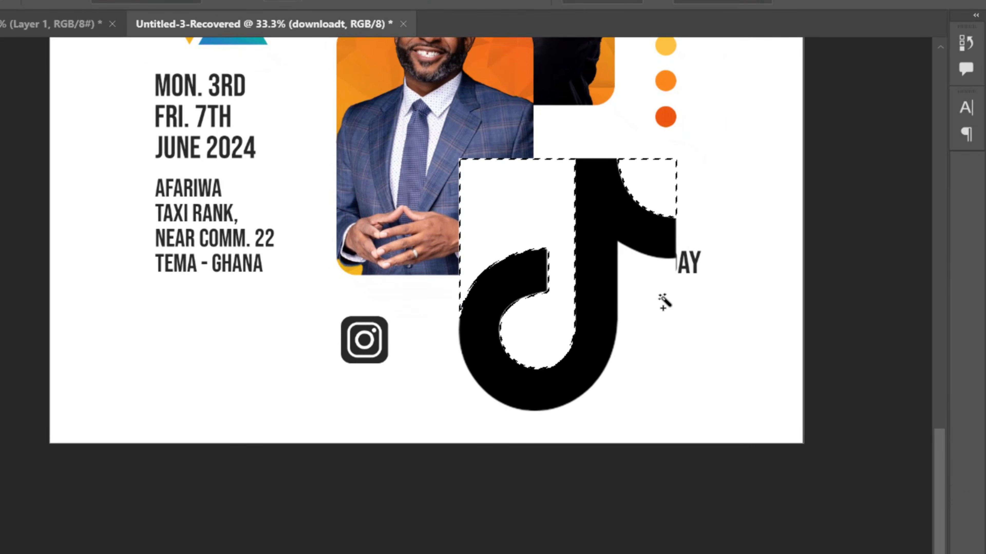
{"action": "key", "text": "Delete"}
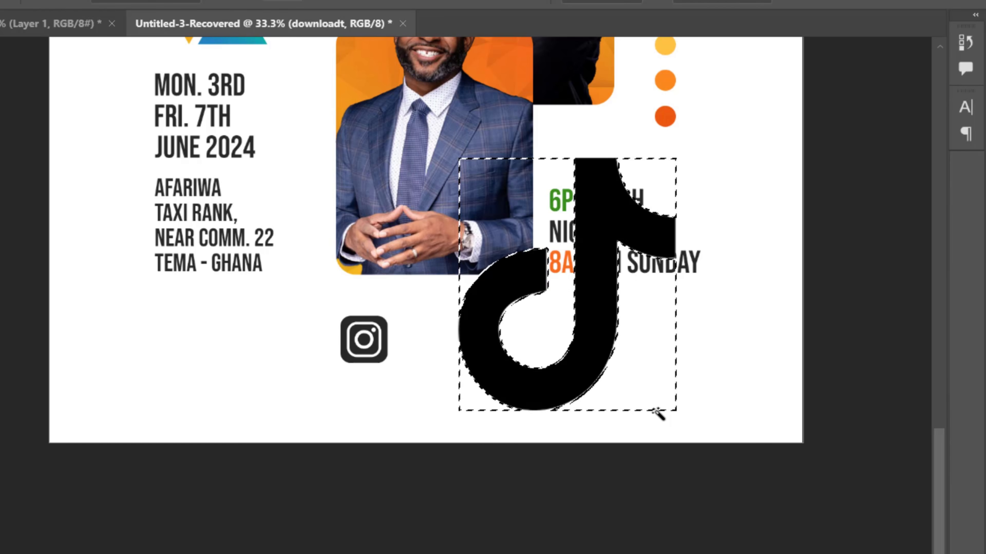
{"action": "key", "text": "ctrl+d"}
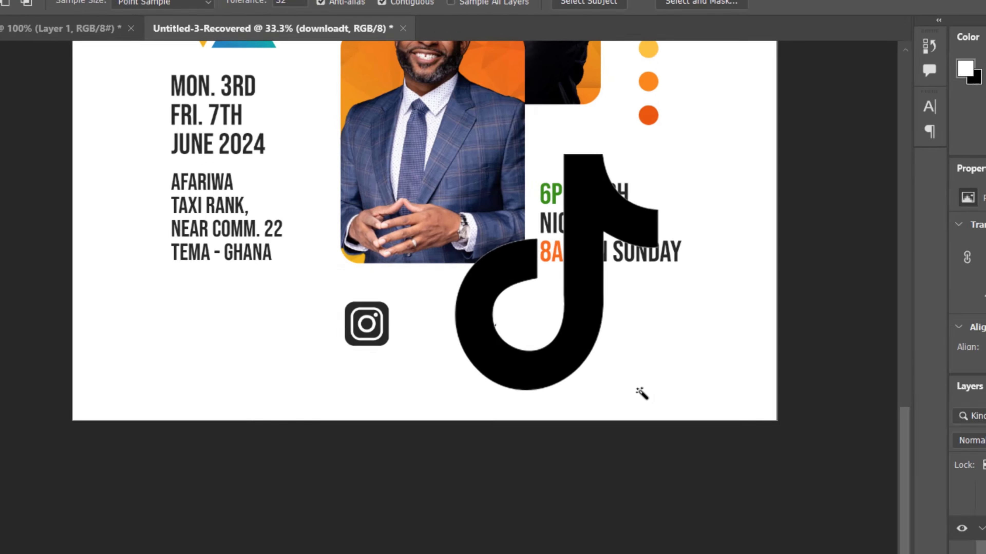
- Scale the TikTok logo down to about 1.62 × 1.88 in
{"action": "key", "text": "v"}
{"action": "key", "text": "ctrl+t"}
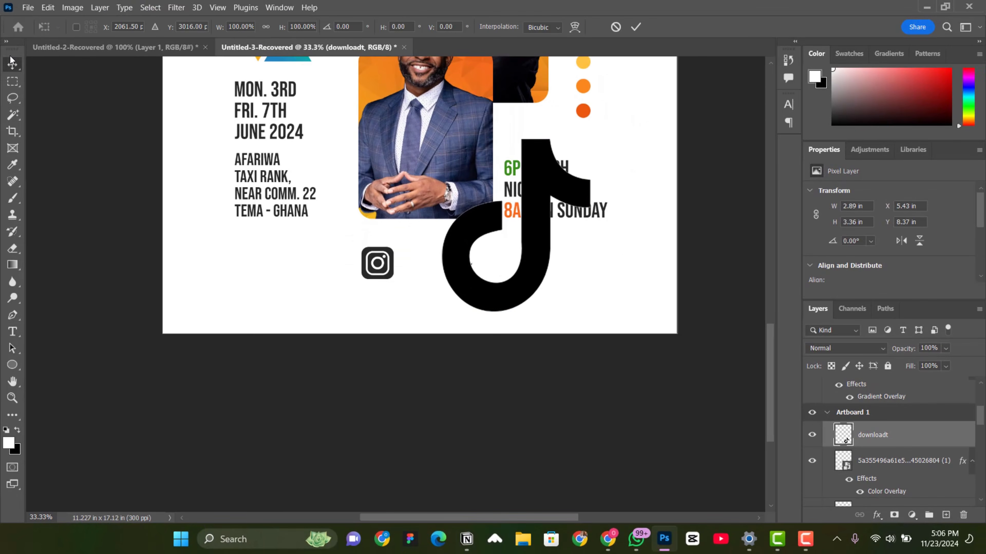
{"action": "left_click_drag", "start_coordinate": [658, 390], "coordinate": [587, 340]}
{"action": "key", "text": "Return"}
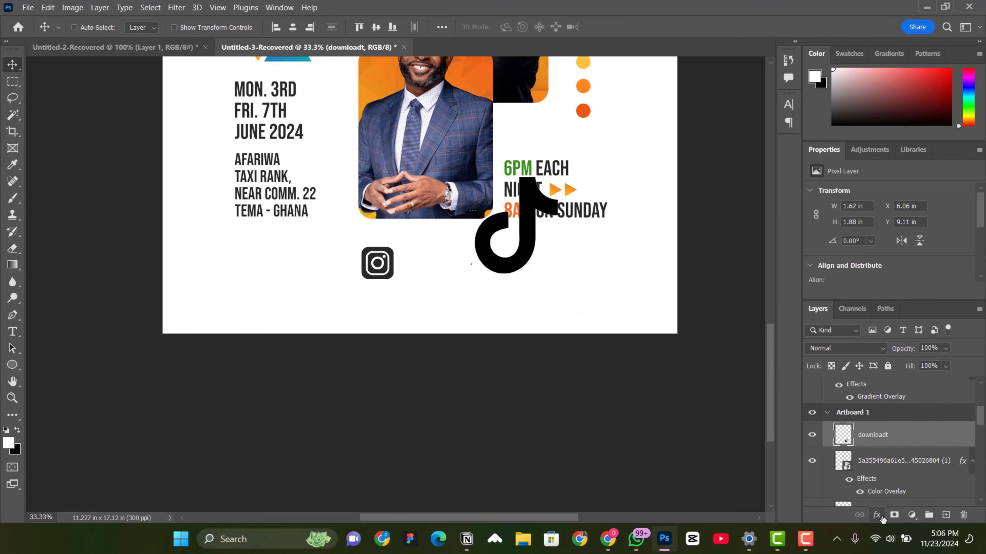
- Apply the Instagram icon's dark grey Color Overlay to the TikTok logo and move the logo closer to that icon
{"action": "left_click", "coordinate": [876, 515]}
{"action": "left_click", "coordinate": [898, 468]}
{"action": "left_click_drag", "start_coordinate": [634, 140], "coordinate": [664, 146]}
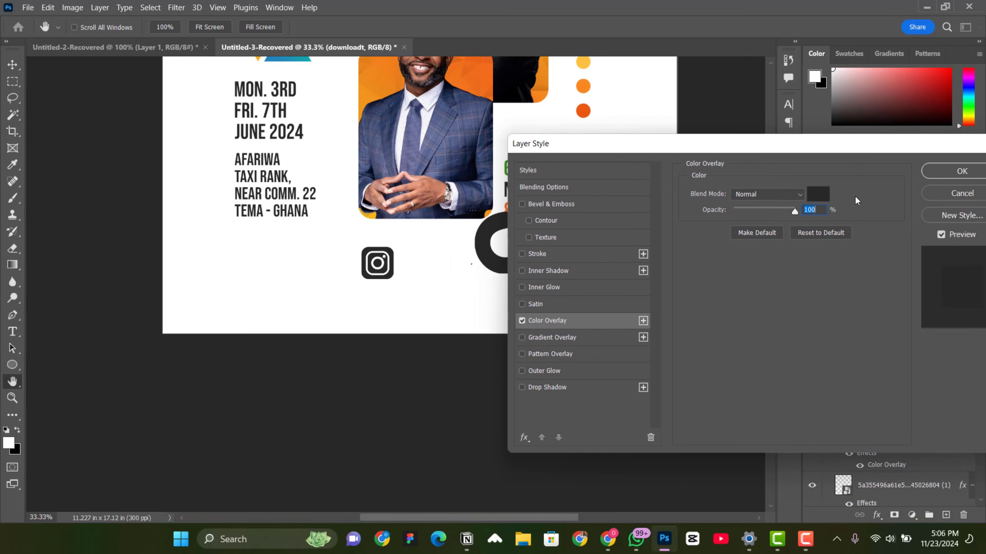
{"action": "left_click_drag", "start_coordinate": [851, 149], "coordinate": [754, 148]}
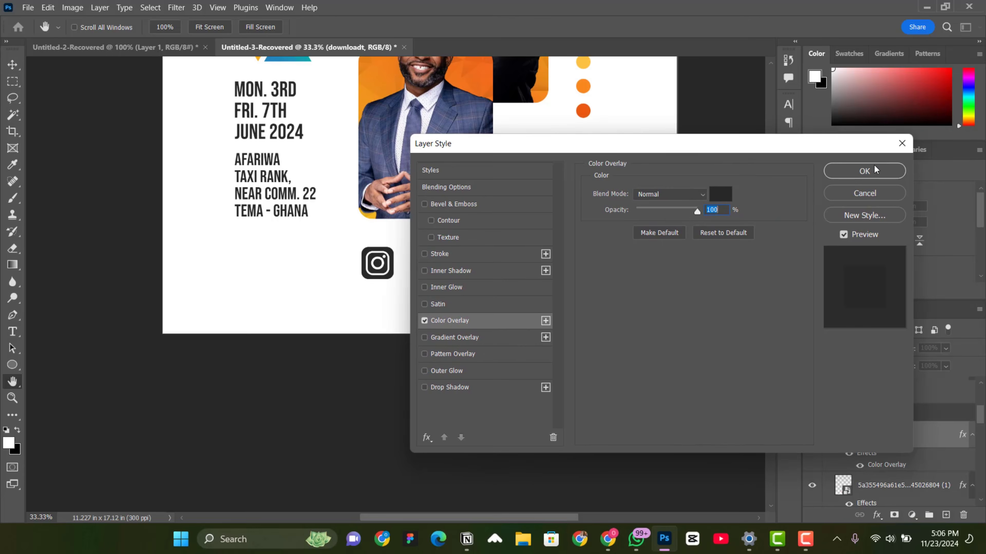
{"action": "left_click", "coordinate": [864, 171]}
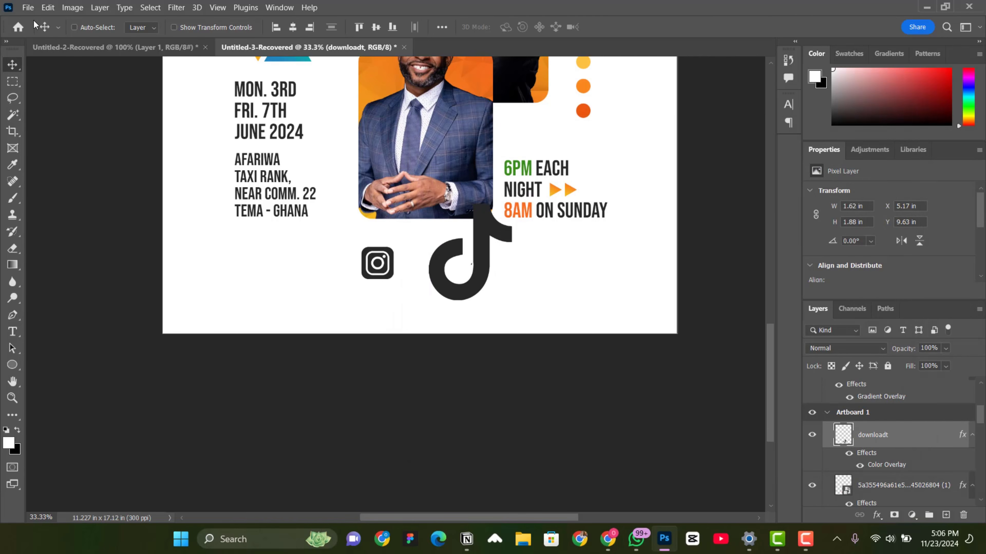
- Place the X logo file twitter-new-logo as an embedded image at 100% scale over the lower middle of the flyer
{"action": "left_click", "coordinate": [26, 8]}
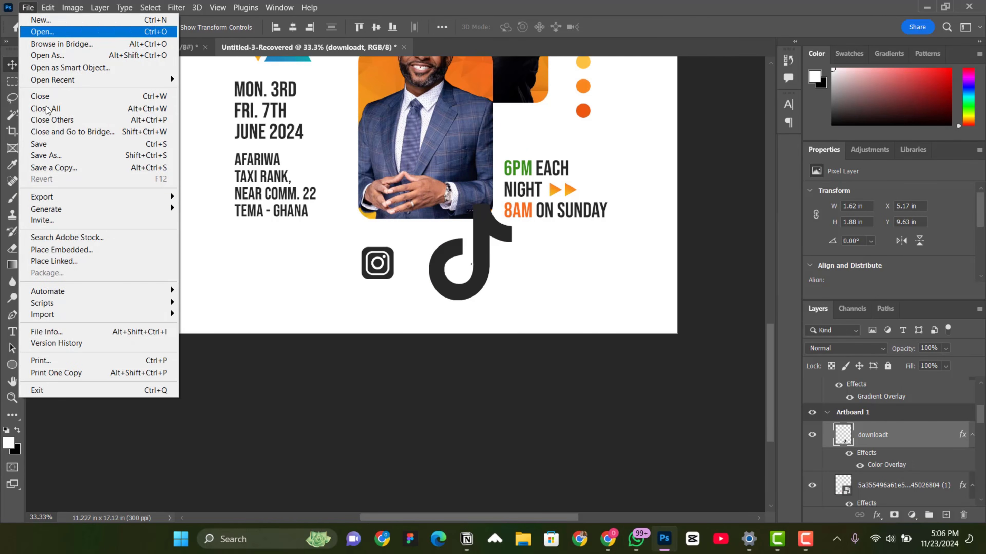
{"action": "left_click", "coordinate": [54, 247]}
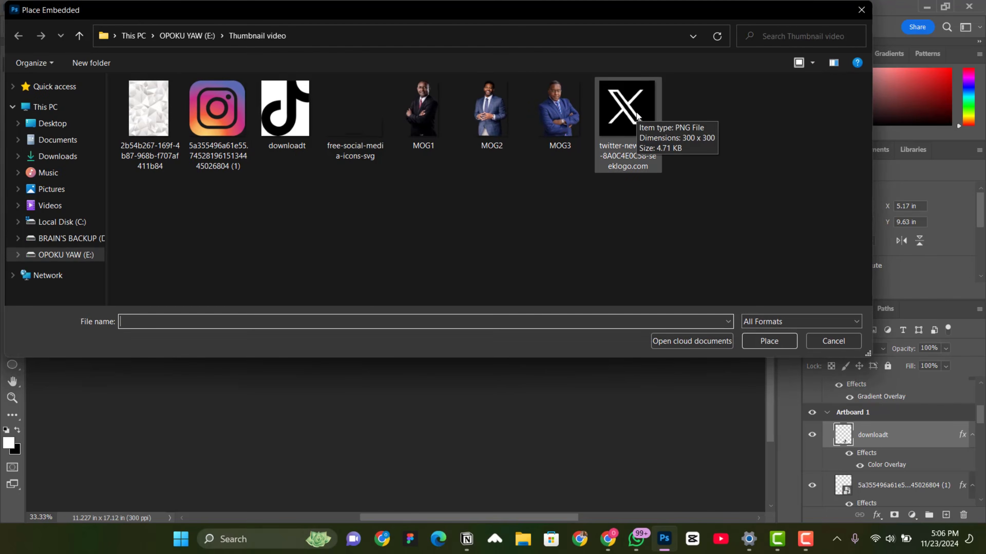
{"action": "double_click", "coordinate": [636, 112]}
{"action": "left_click_drag", "start_coordinate": [458, 235], "coordinate": [494, 233]}
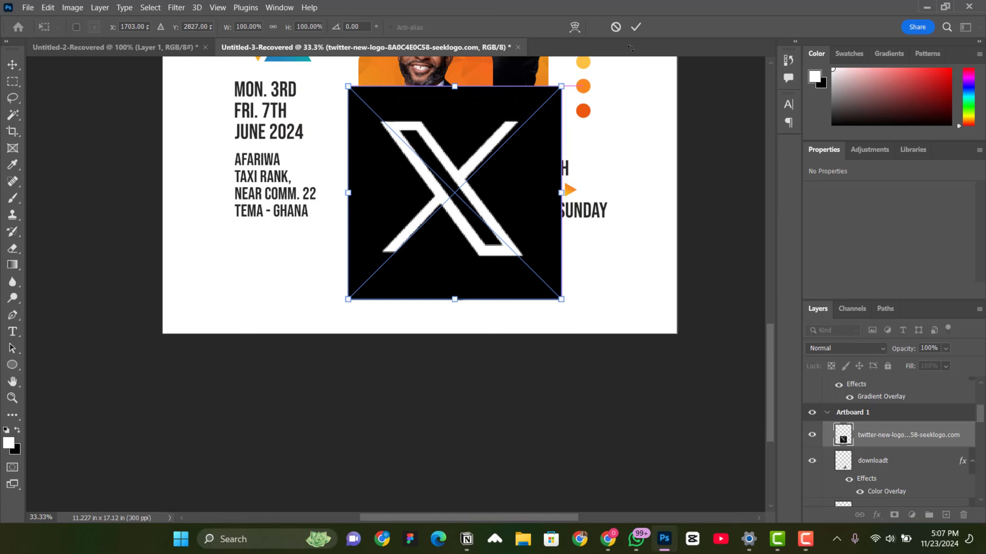
{"action": "left_click", "coordinate": [634, 27]}
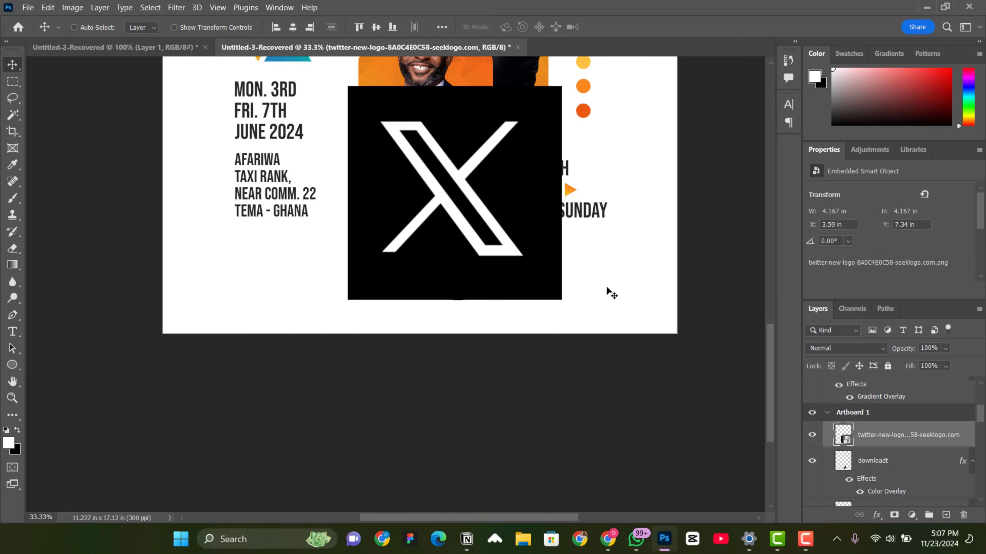
- Rasterize the X logo layer and delete the black areas around and inside the letter with the Magic Wand tool
{"action": "right_click", "coordinate": [908, 432]}
{"action": "left_click", "coordinate": [802, 267]}
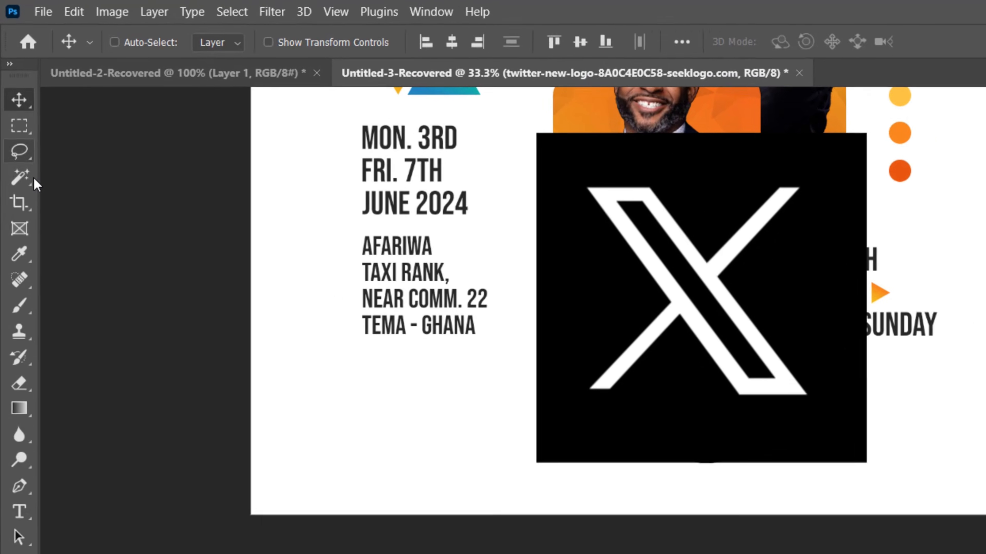
{"action": "left_click", "coordinate": [18, 117]}
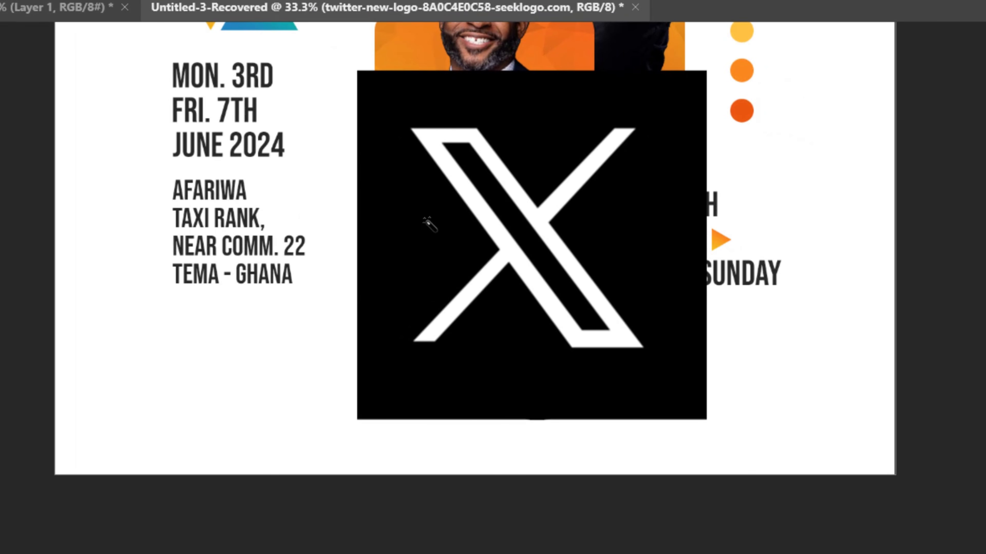
{"action": "left_click", "coordinate": [426, 221]}
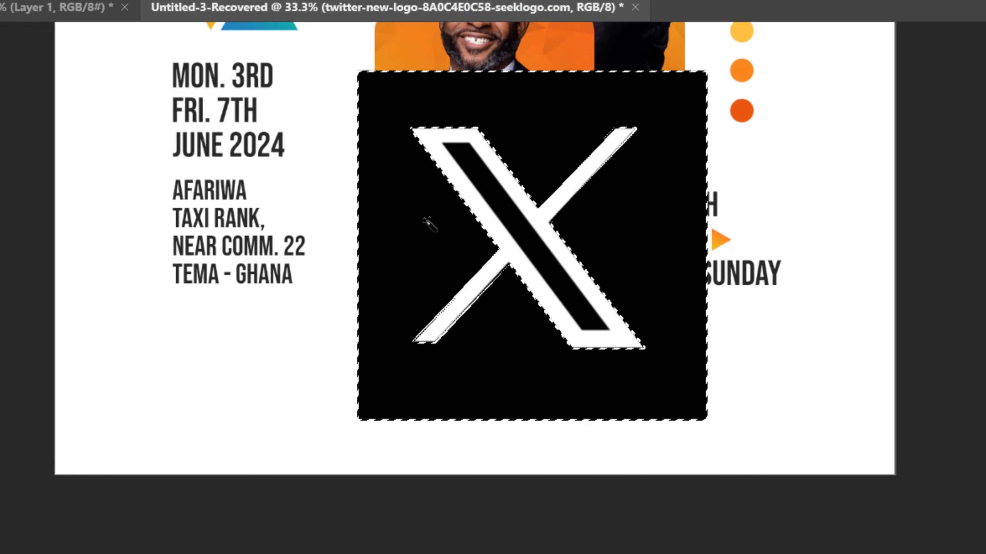
{"action": "left_click", "coordinate": [522, 205], "text": "shift"}
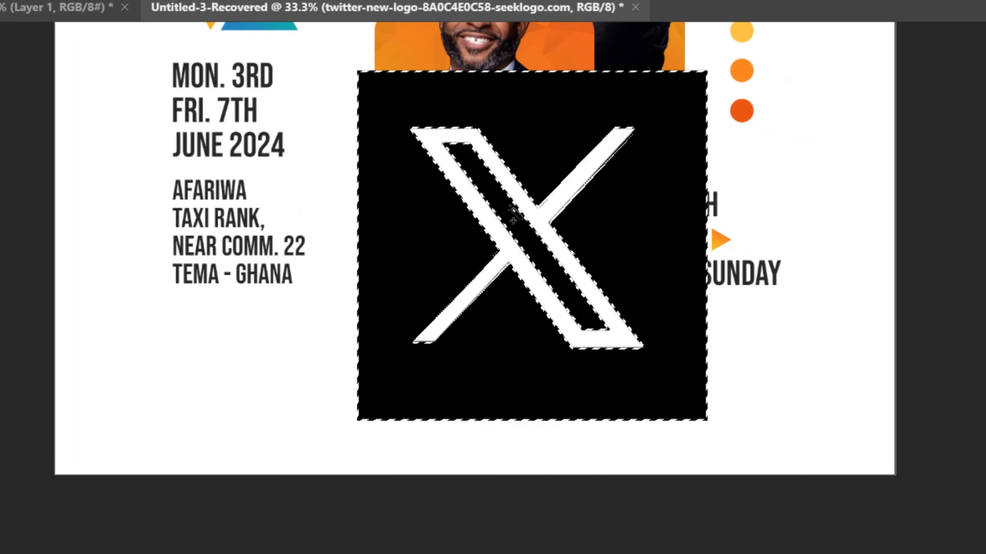
{"action": "key", "text": "Delete"}
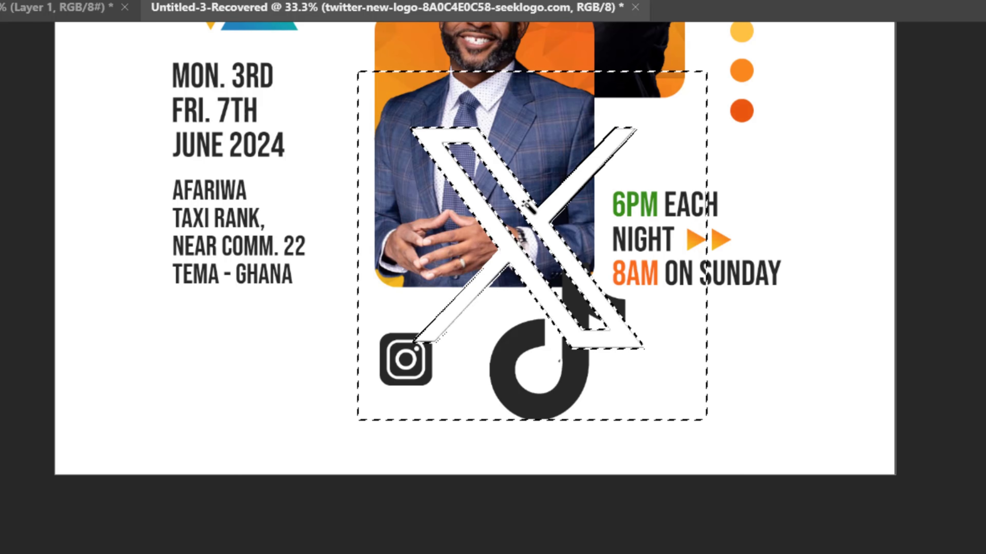
{"action": "key", "text": "ctrl+d"}
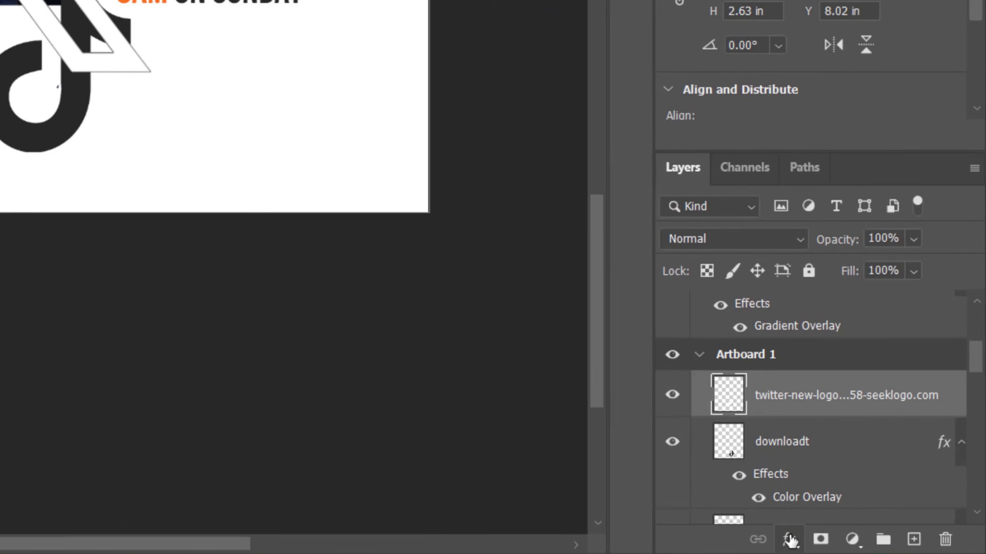
- Apply the same dark grey Color Overlay at 100% opacity to the X logo layer
{"action": "left_click", "coordinate": [876, 515]}
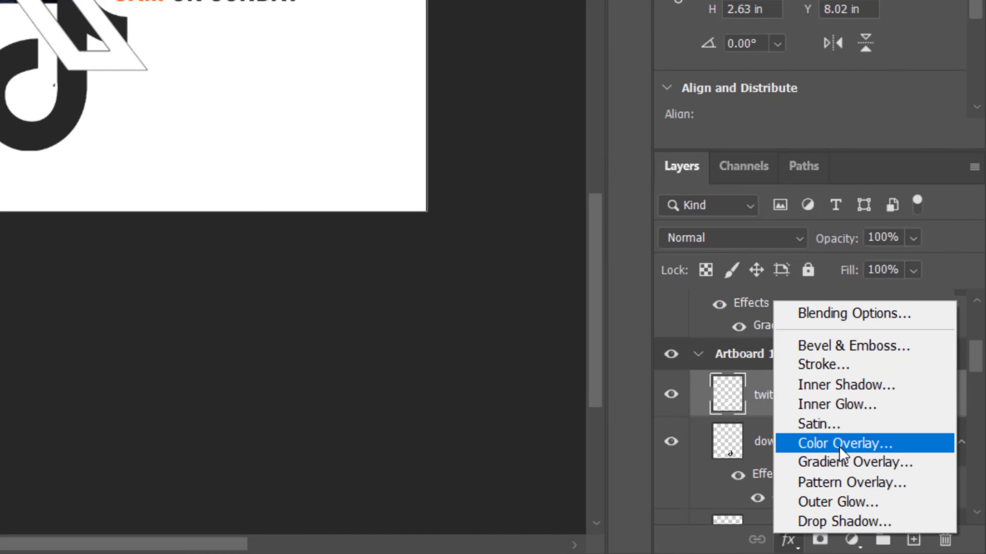
{"action": "left_click", "coordinate": [844, 450]}
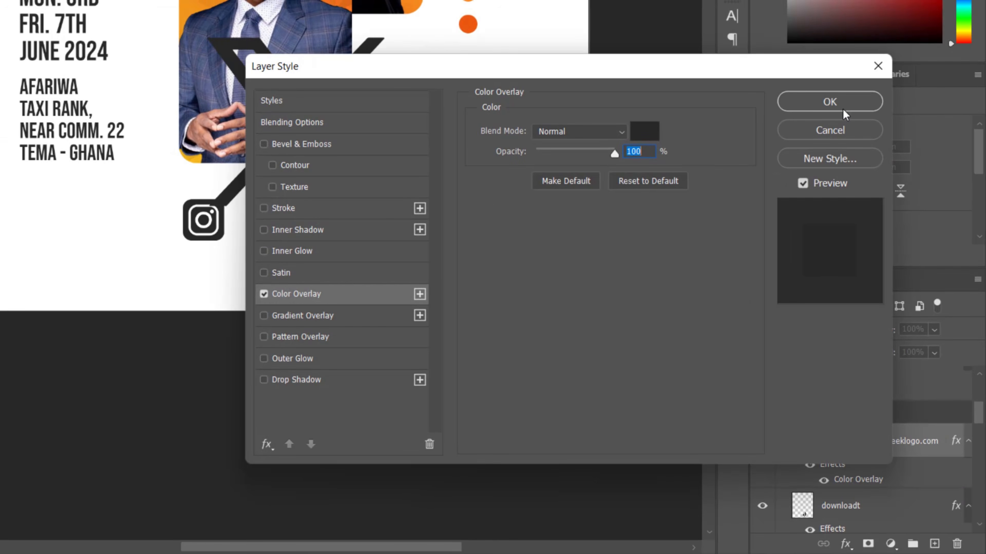
{"action": "left_click", "coordinate": [846, 114]}
- Move the X logo beside the Instagram icon, on the side away from TikTok, and scale it to about 1.67 × 1.58 in
{"action": "key", "text": "v"}
{"action": "left_click_drag", "start_coordinate": [518, 193], "coordinate": [338, 229]}
{"action": "key", "text": "ctrl+t"}
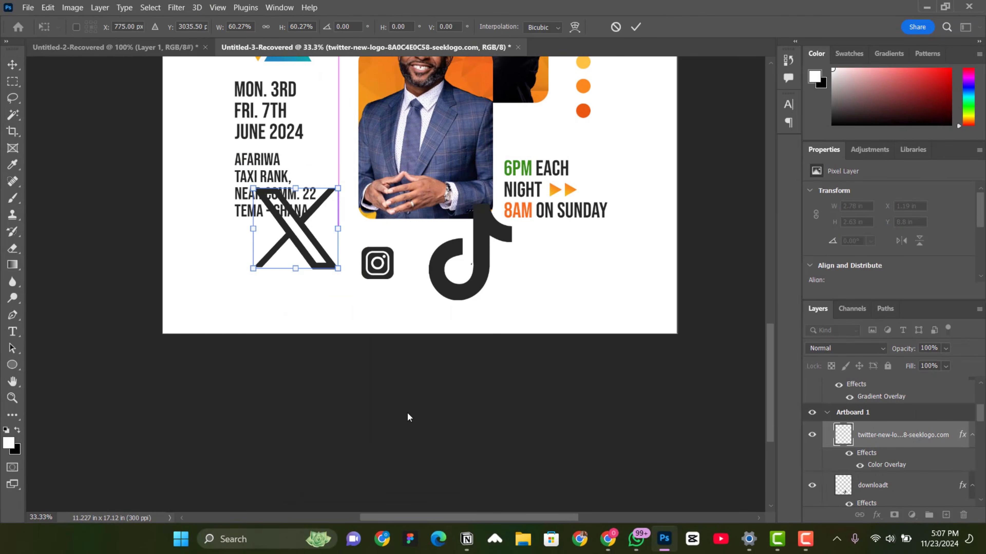
{"action": "left_click", "coordinate": [638, 28]}
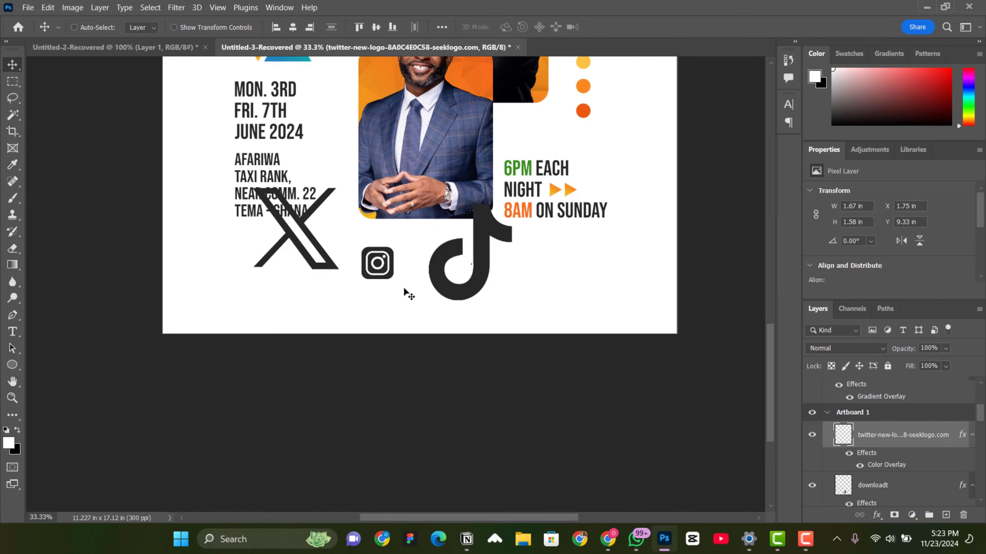
- Place the file free-social-media-icons-svg as an embedded image at 100% scale over the flyer's lower white area
{"action": "left_click", "coordinate": [37, 6]}
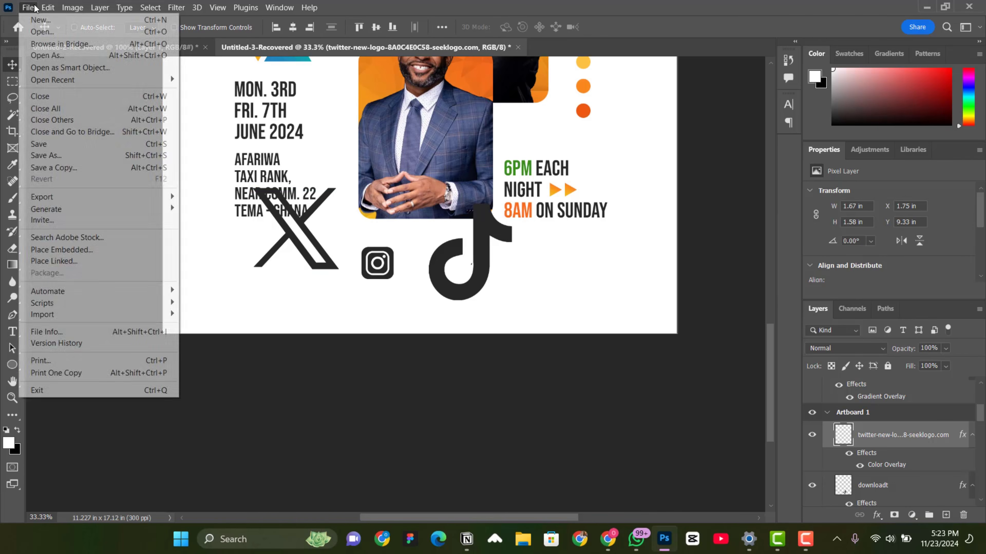
{"action": "left_click", "coordinate": [90, 252]}
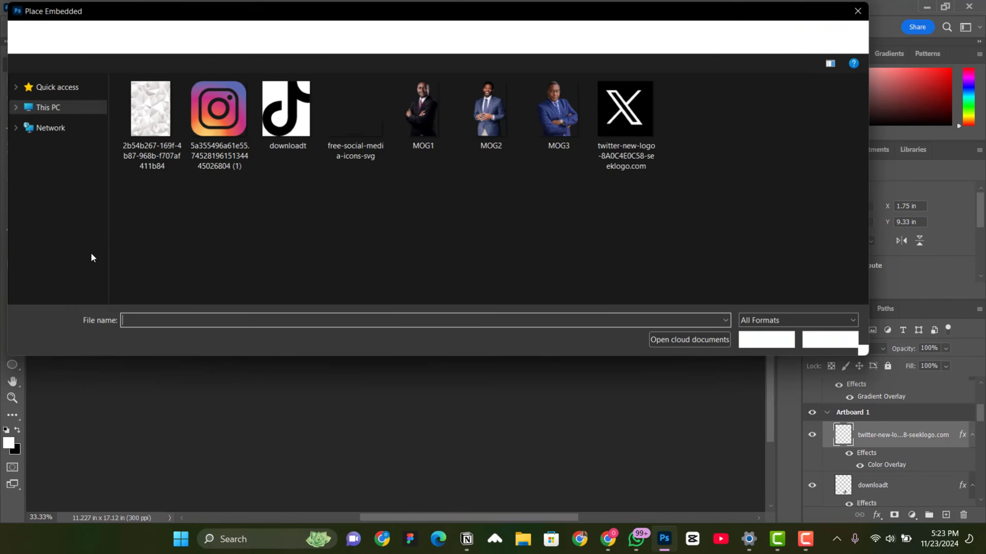
{"action": "double_click", "coordinate": [357, 116]}
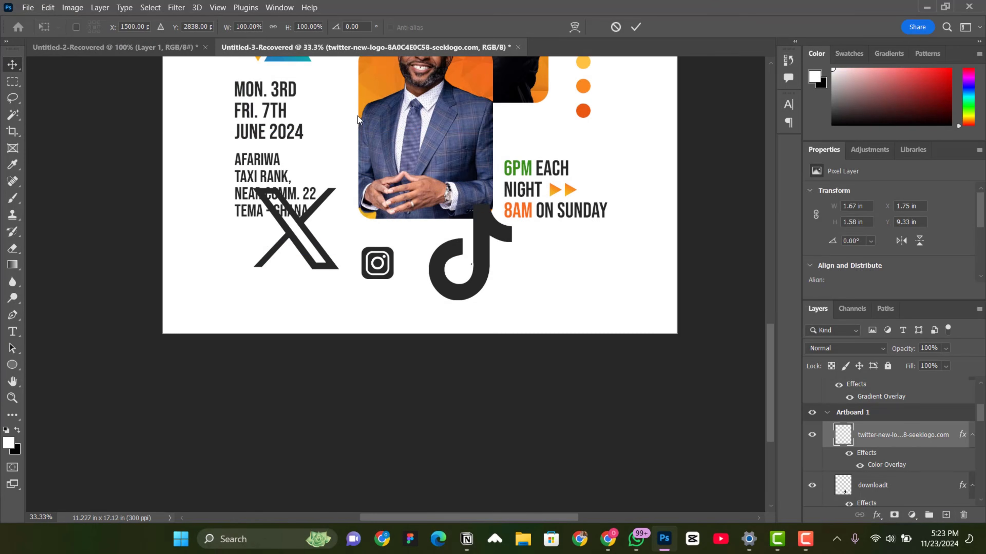
{"action": "left_click_drag", "start_coordinate": [383, 238], "coordinate": [408, 291]}
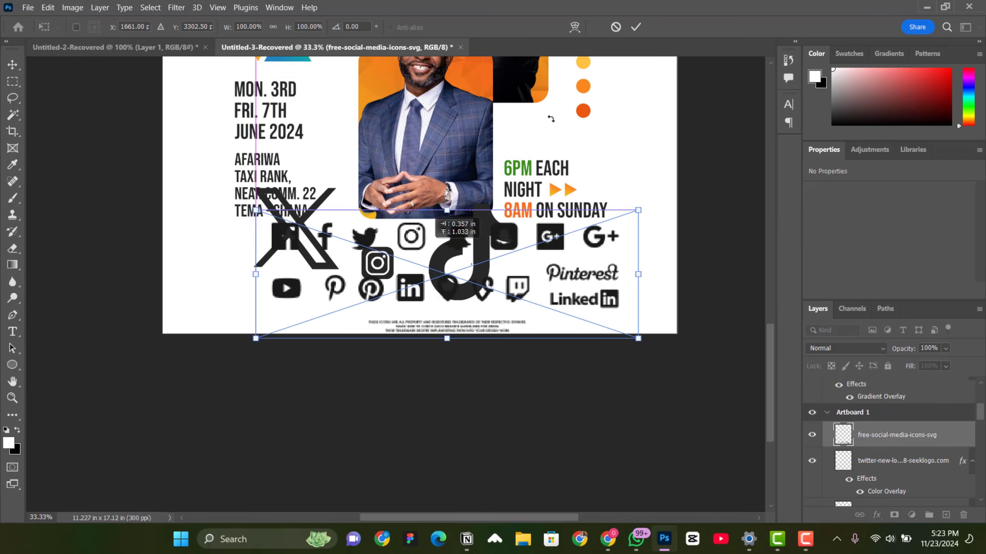
{"action": "key", "text": "Return"}
- Rasterize the icon sheet and copy the plain Facebook f to its own layer with a rectangular marquee selection
{"action": "right_click", "coordinate": [894, 435]}
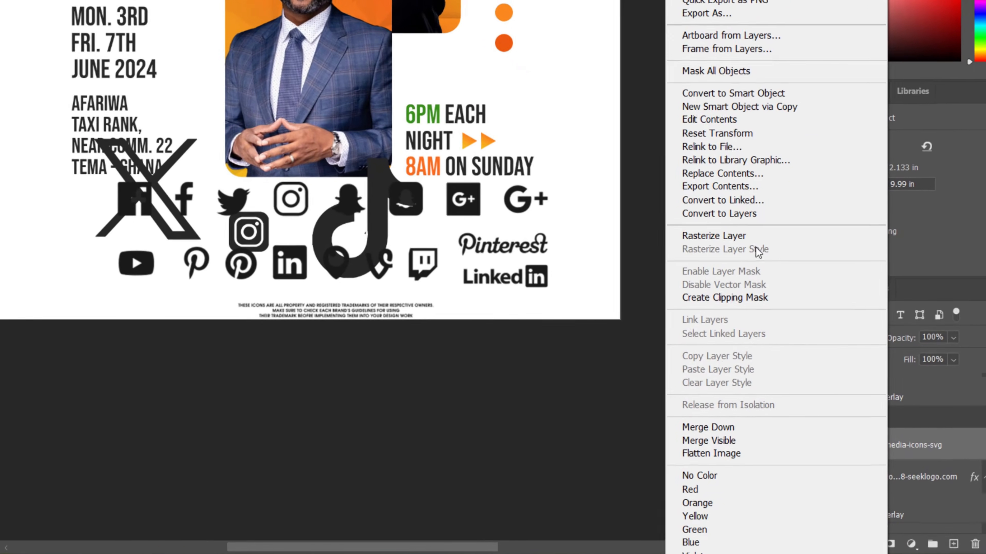
{"action": "left_click", "coordinate": [773, 263]}
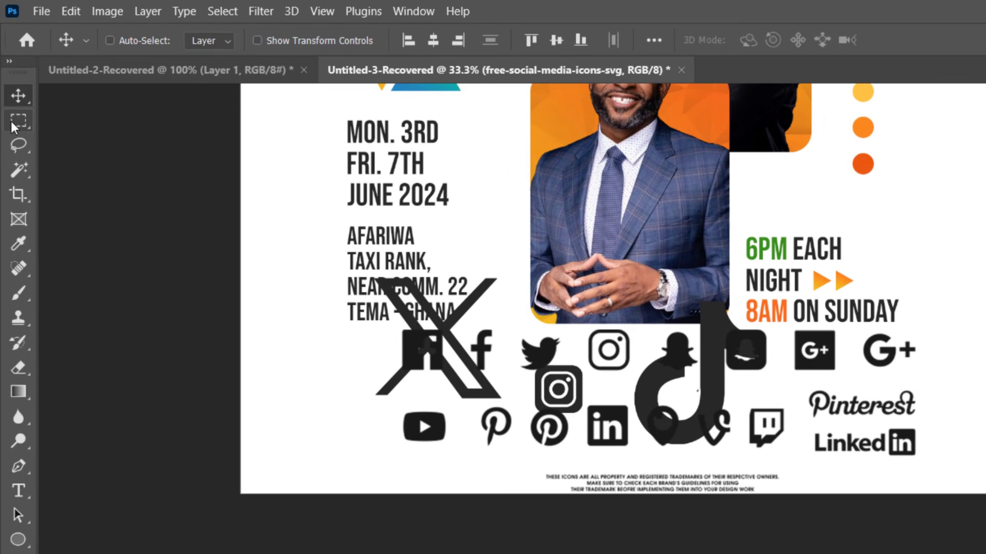
{"action": "left_click", "coordinate": [10, 83]}
{"action": "right_click", "coordinate": [28, 141]}
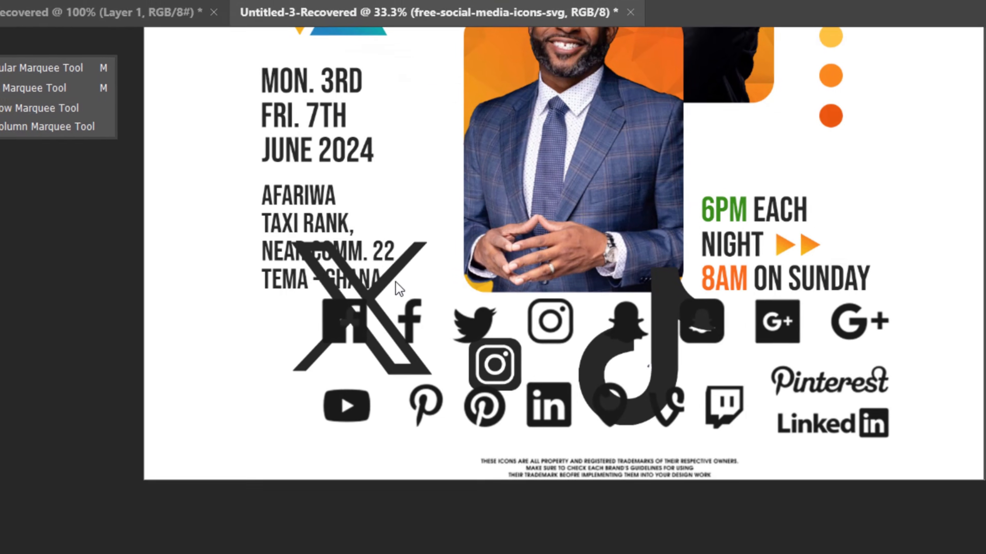
{"action": "left_click_drag", "start_coordinate": [516, 347], "coordinate": [562, 439]}
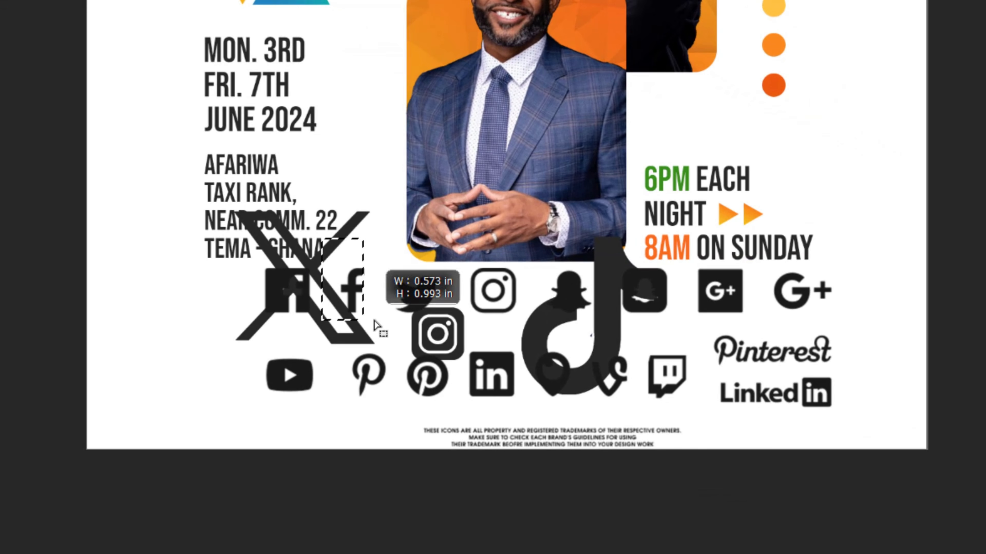
{"action": "left_click_drag", "start_coordinate": [375, 326], "coordinate": [380, 323]}
{"action": "right_click", "coordinate": [342, 319]}
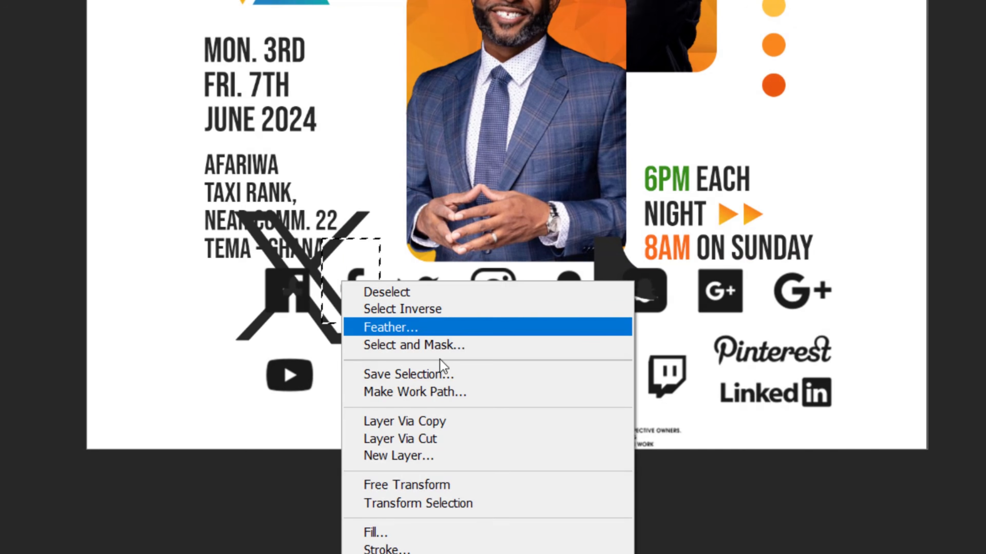
{"action": "left_click", "coordinate": [451, 424]}
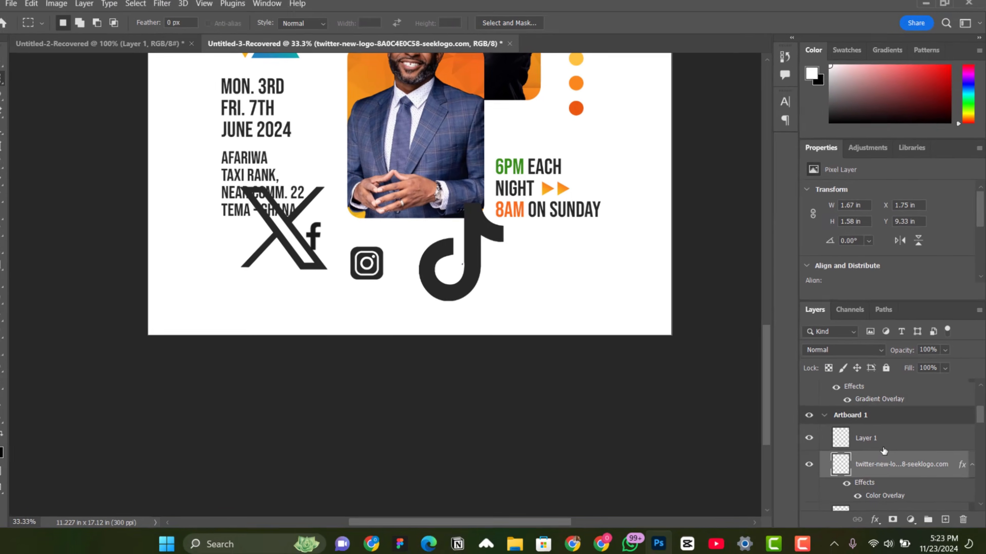
- Move the Facebook icon down to the empty area below the X and Instagram icons and give it a Color Overlay
{"action": "left_click", "coordinate": [866, 464]}
{"action": "key", "text": "v"}
{"action": "left_click_drag", "start_coordinate": [395, 197], "coordinate": [404, 267]}
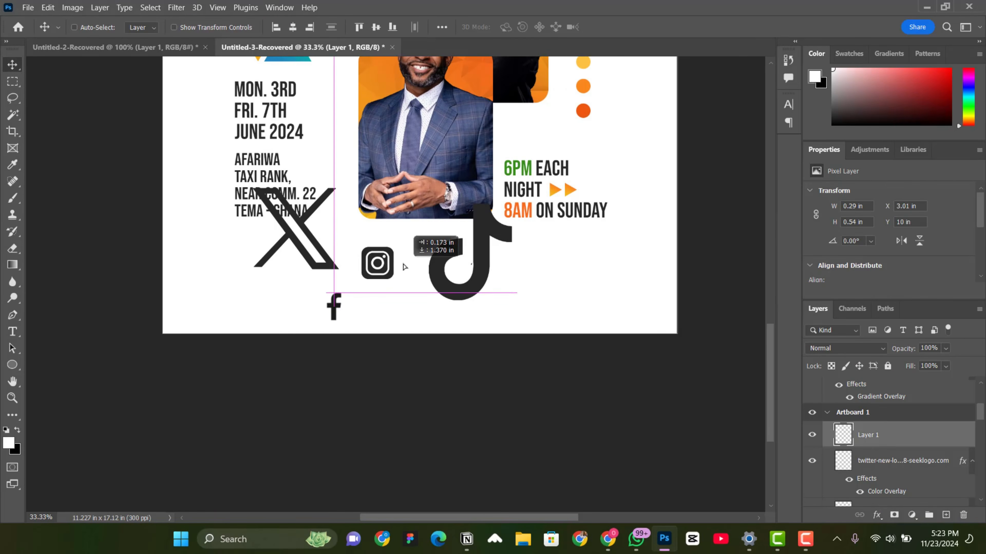
{"action": "left_click", "coordinate": [876, 515]}
{"action": "left_click", "coordinate": [888, 466]}
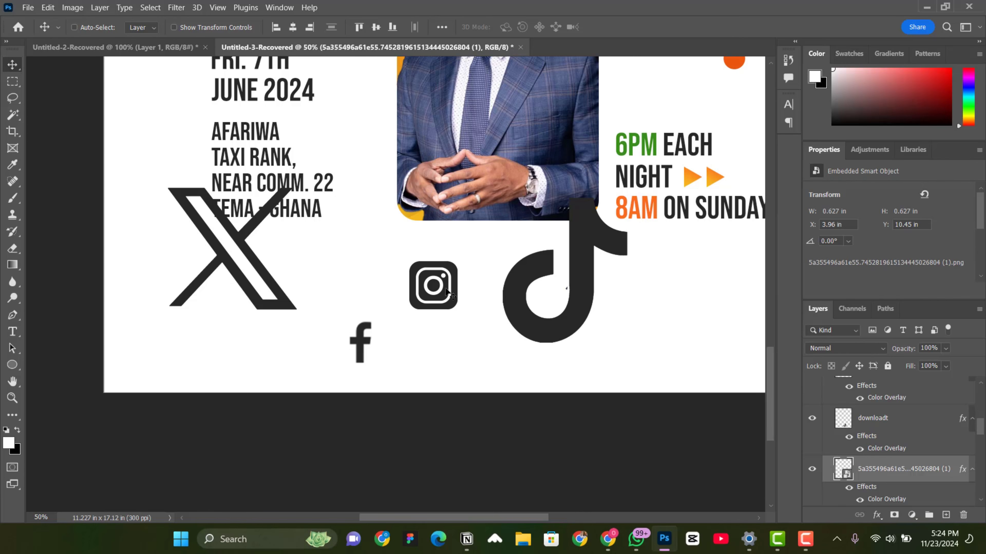
- Delete the old Instagram icon and place free-social-media-icons-svg again as an embedded image at 100% scale
{"action": "right_click", "coordinate": [446, 288]}
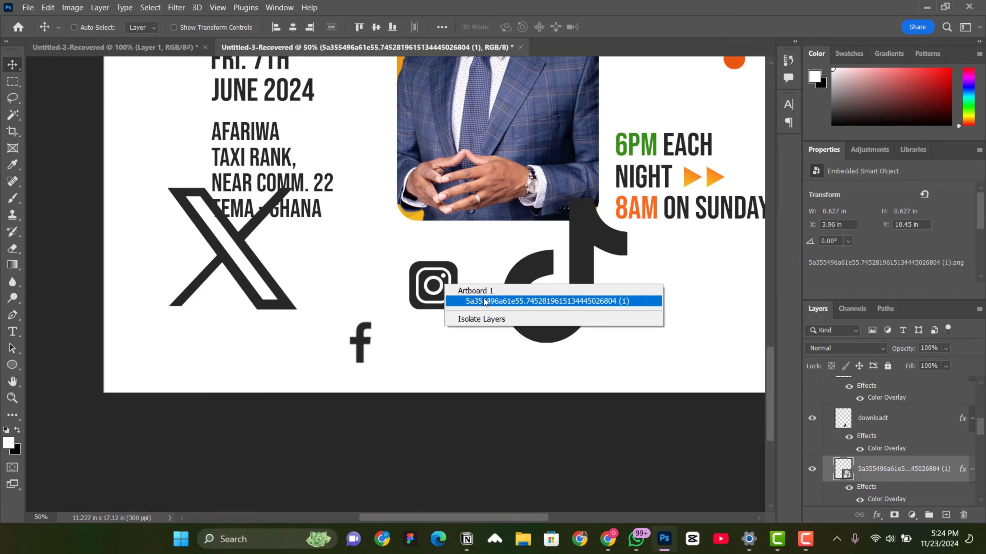
{"action": "left_click", "coordinate": [485, 298]}
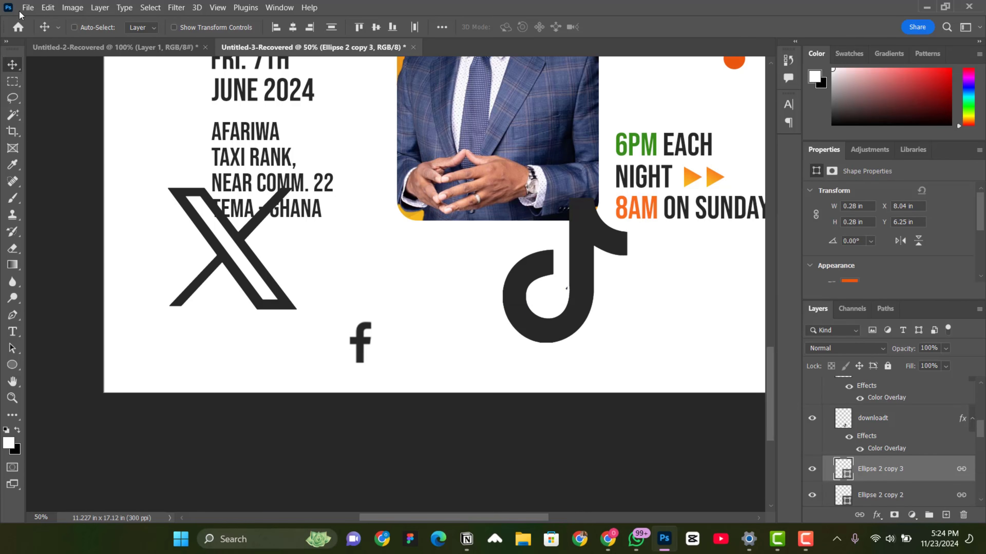
{"action": "left_click", "coordinate": [27, 8]}
{"action": "left_click", "coordinate": [170, 247]}
{"action": "double_click", "coordinate": [371, 126]}
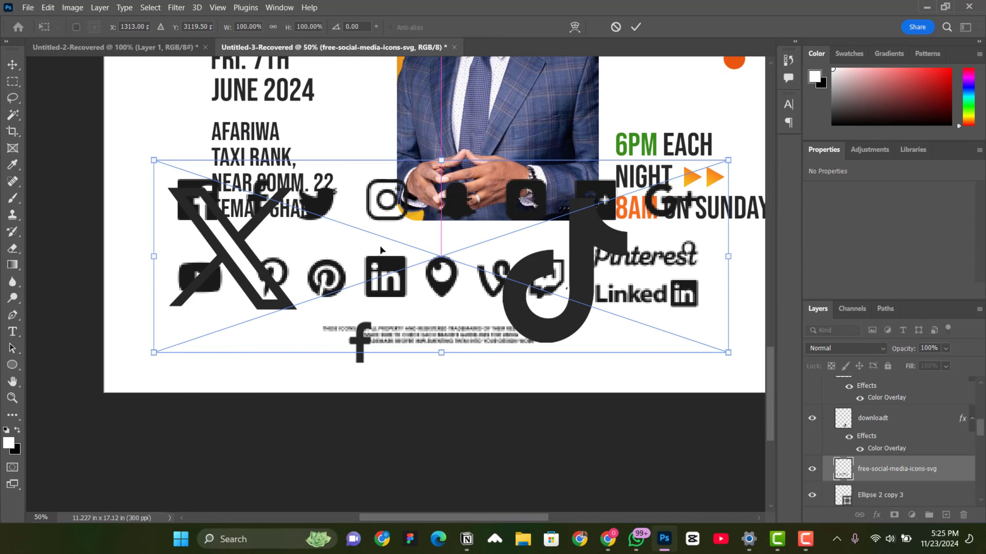
{"action": "left_click", "coordinate": [637, 26]}
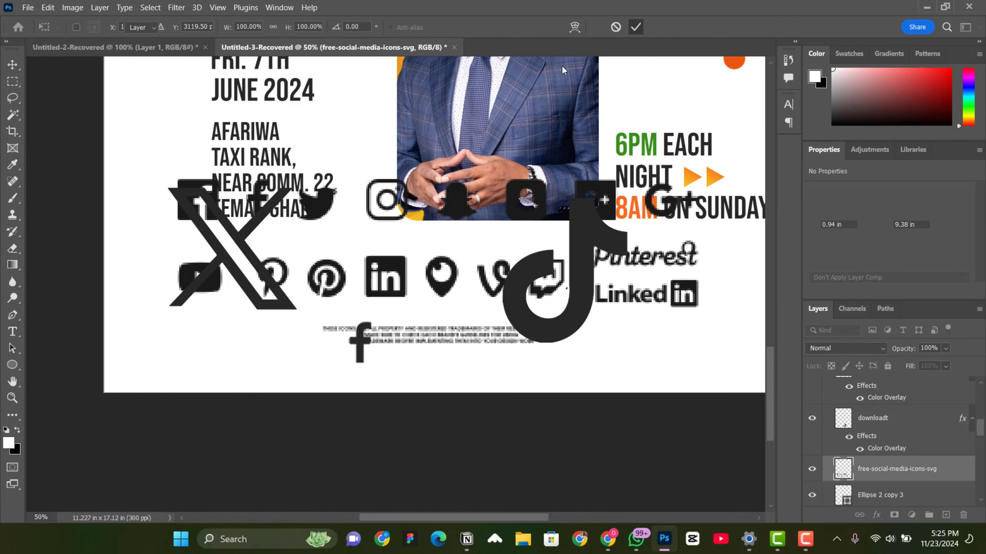
- Rasterize the icon sheet, copy its outlined Instagram icon to a new layer, and delete the sheet layer
{"action": "left_click", "coordinate": [13, 82]}
{"action": "right_click", "coordinate": [871, 472]}
{"action": "left_click", "coordinate": [730, 267]}
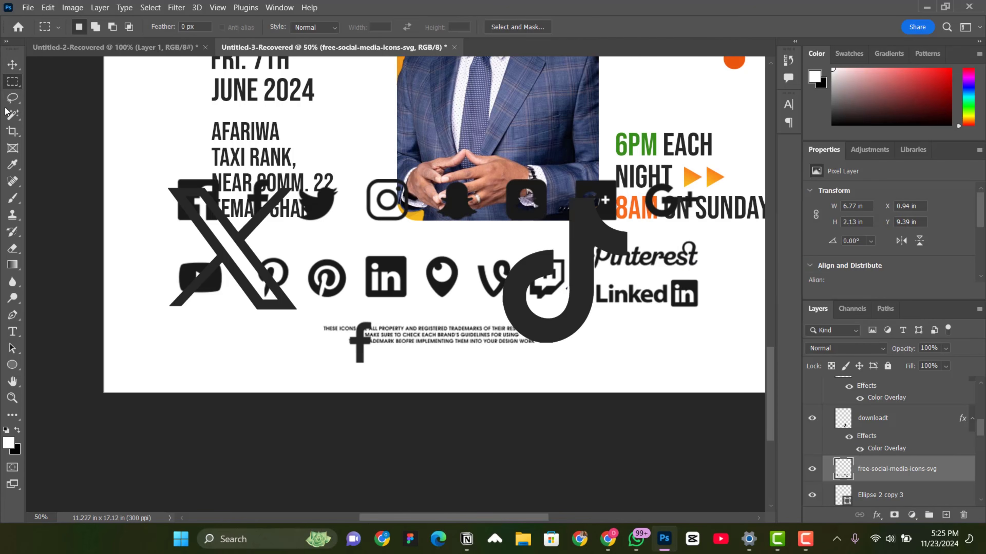
{"action": "right_click", "coordinate": [390, 201]}
{"action": "left_click", "coordinate": [427, 284]}
{"action": "scroll", "coordinate": [909, 445], "scroll_direction": "down", "scroll_amount": 1}
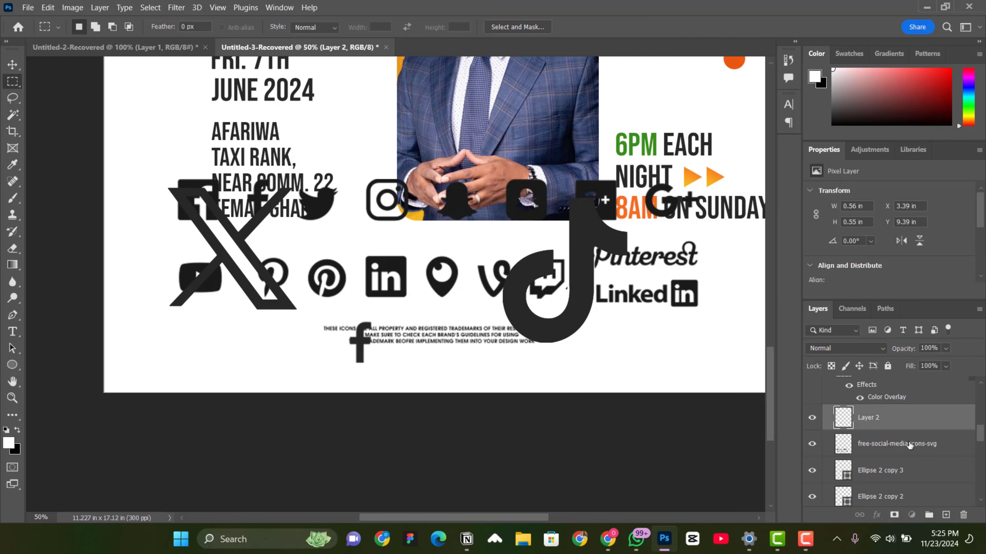
{"action": "left_click", "coordinate": [909, 445]}
{"action": "key", "text": "Delete"}
- Move the outlined Instagram icon down into the white area above the Facebook icon and apply a dark grey Color Overlay
{"action": "left_click", "coordinate": [12, 68]}
{"action": "left_click_drag", "start_coordinate": [408, 213], "coordinate": [390, 276]}
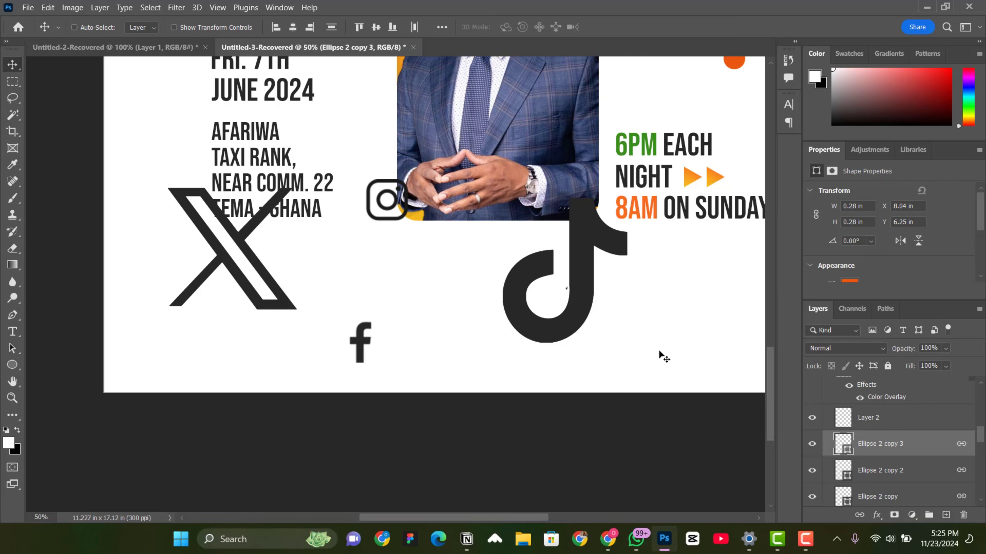
{"action": "left_click", "coordinate": [874, 423]}
{"action": "left_click", "coordinate": [876, 515]}
{"action": "left_click", "coordinate": [911, 462]}
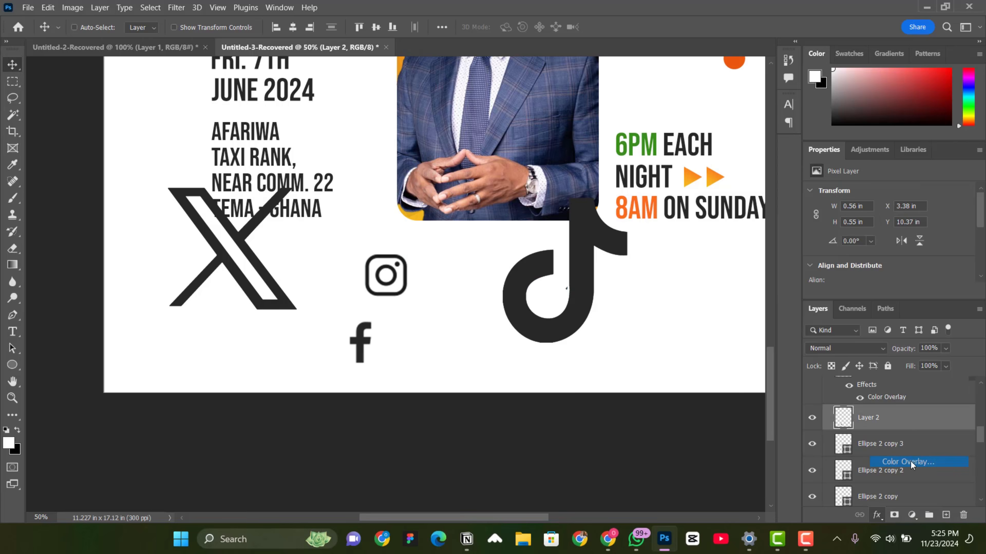
{"action": "left_click", "coordinate": [865, 171]}
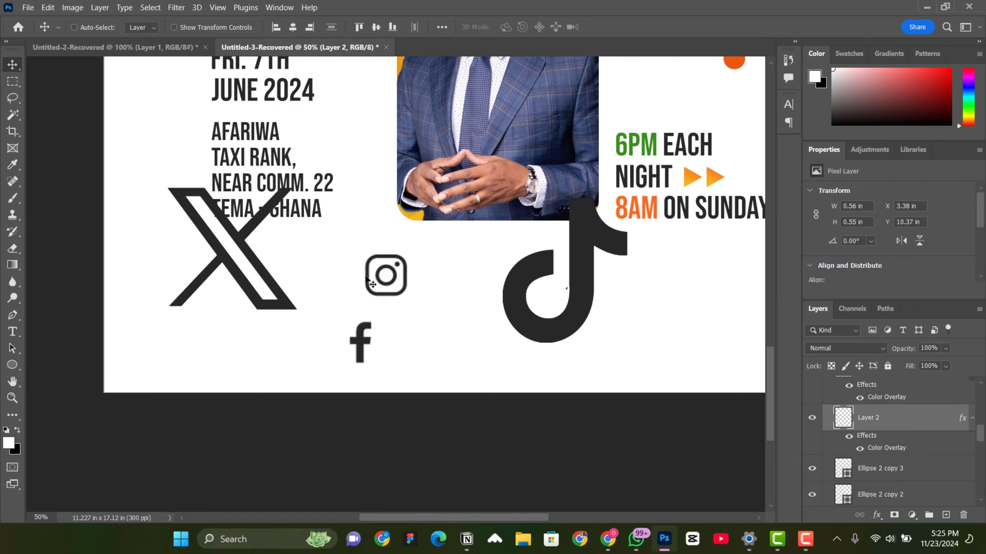
- Scale the X logo down to about 0.55 × 0.52 in and place it right beside the Instagram icon
{"action": "key", "text": "ctrl+plus"}
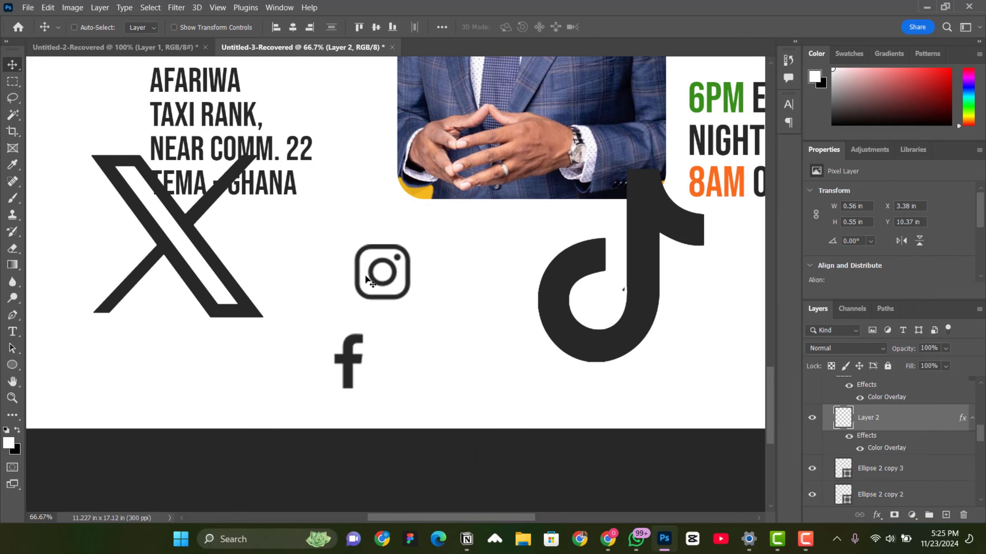
{"action": "key", "text": "ctrl+plus"}
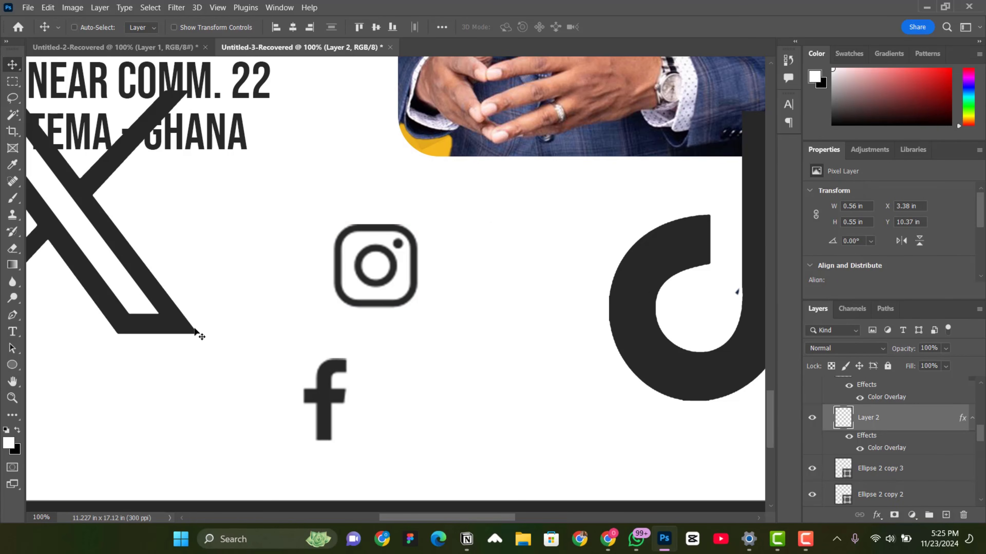
{"action": "left_click_drag", "start_coordinate": [196, 333], "coordinate": [447, 326]}
{"action": "left_click_drag", "start_coordinate": [554, 340], "coordinate": [297, 274]}
{"action": "key", "text": "Return"}
{"action": "key", "text": "ctrl+minus"}
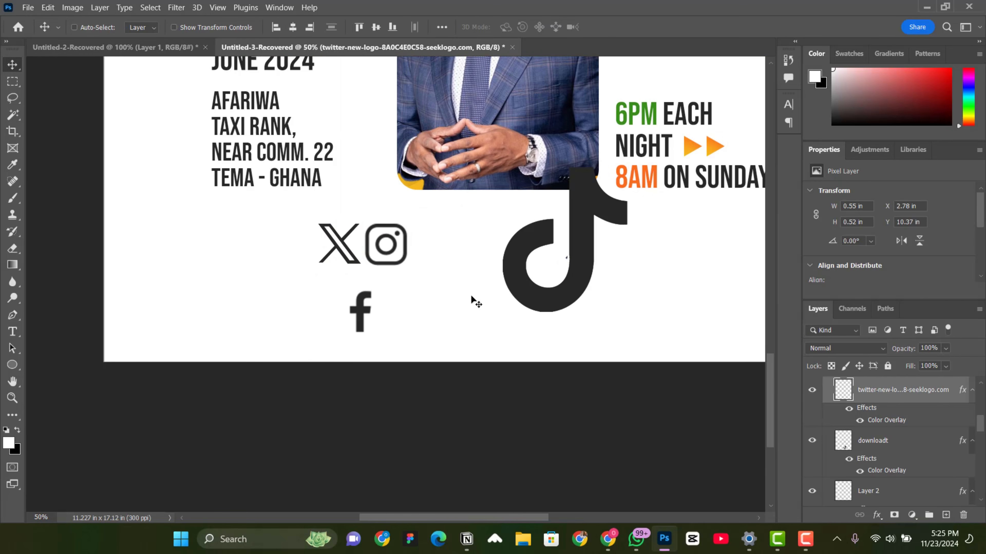
- Swap the TikTok and X logos to opposite sides of the Instagram icon and scale TikTok to about 0.41 × 0.47 in
{"action": "left_click_drag", "start_coordinate": [576, 267], "coordinate": [257, 287]}
{"action": "left_click_drag", "start_coordinate": [340, 245], "coordinate": [451, 260]}
{"action": "left_click", "coordinate": [261, 247], "text": "ctrl"}
{"action": "key", "text": "t"}
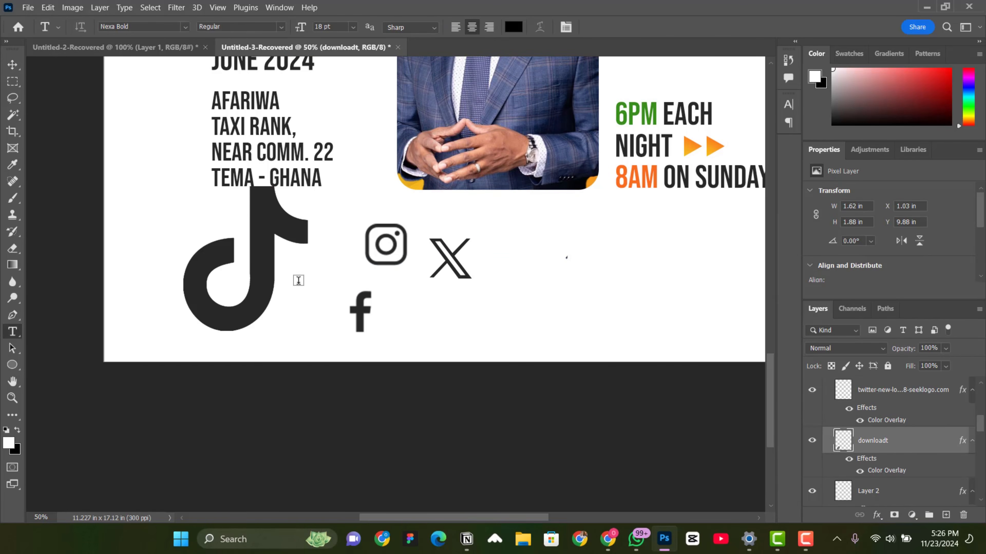
{"action": "key", "text": "ctrl+t"}
{"action": "left_click_drag", "start_coordinate": [286, 302], "coordinate": [333, 268]}
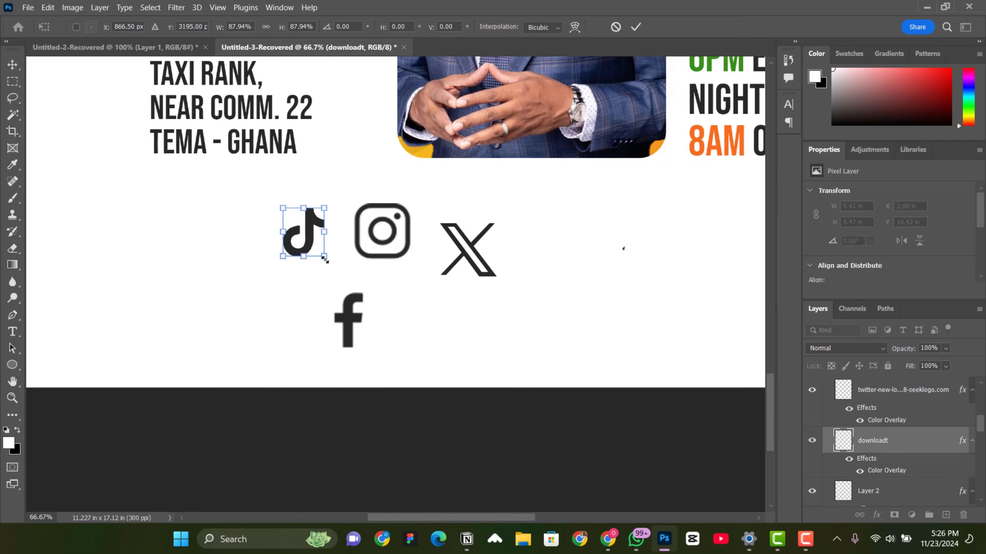
{"action": "key", "text": "Return"}
- Move the Facebook icon to the lower left of the TikTok logo and scale it to about 0.25 × 0.46 in
{"action": "right_click", "coordinate": [357, 316]}
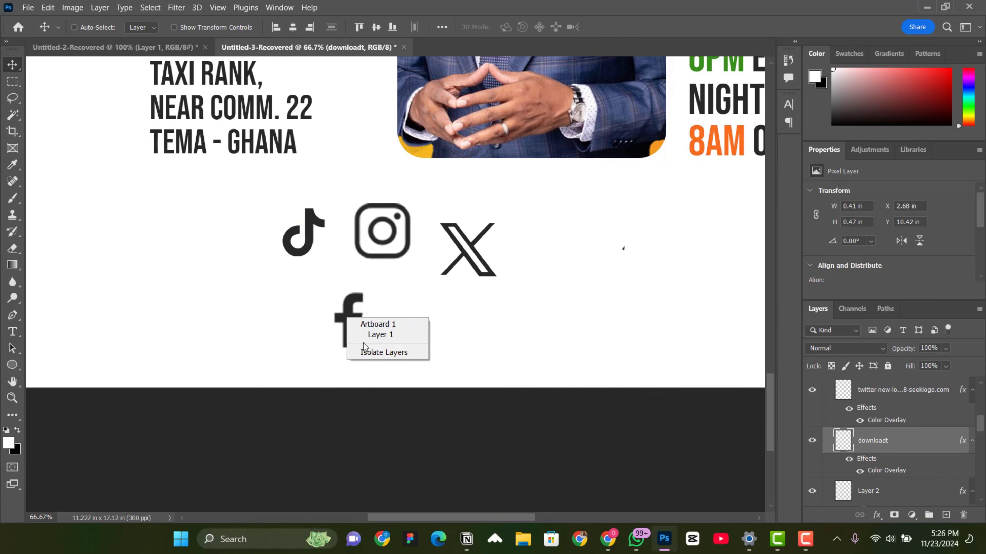
{"action": "left_click", "coordinate": [368, 332]}
{"action": "left_click_drag", "start_coordinate": [341, 343], "coordinate": [241, 315]}
{"action": "key", "text": "ctrl+t"}
{"action": "key", "text": "Return"}
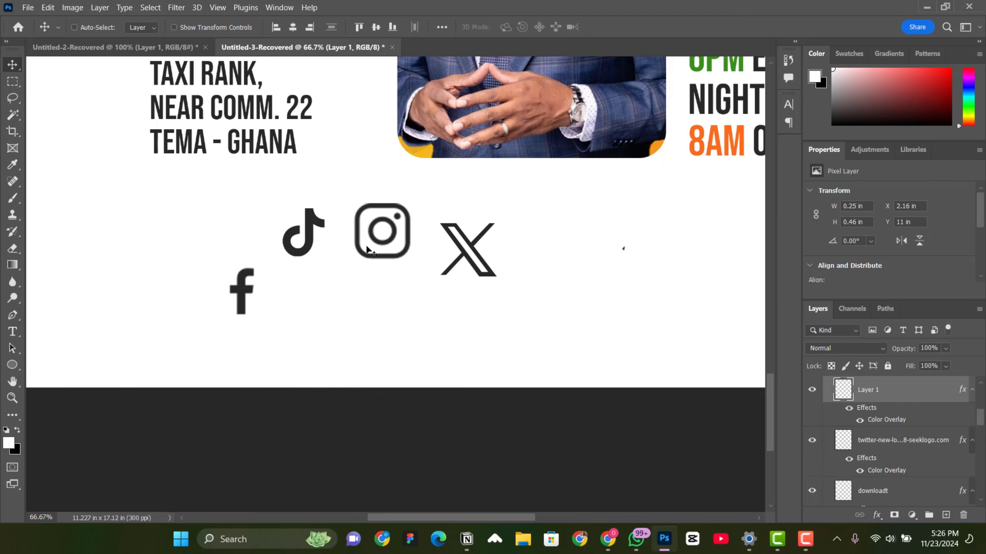
- Line up the Instagram, TikTok and X icons in a row after the Facebook icon and scale the row to about 2.6 × 0.34 in
{"action": "left_click_drag", "start_coordinate": [380, 259], "coordinate": [293, 325]}
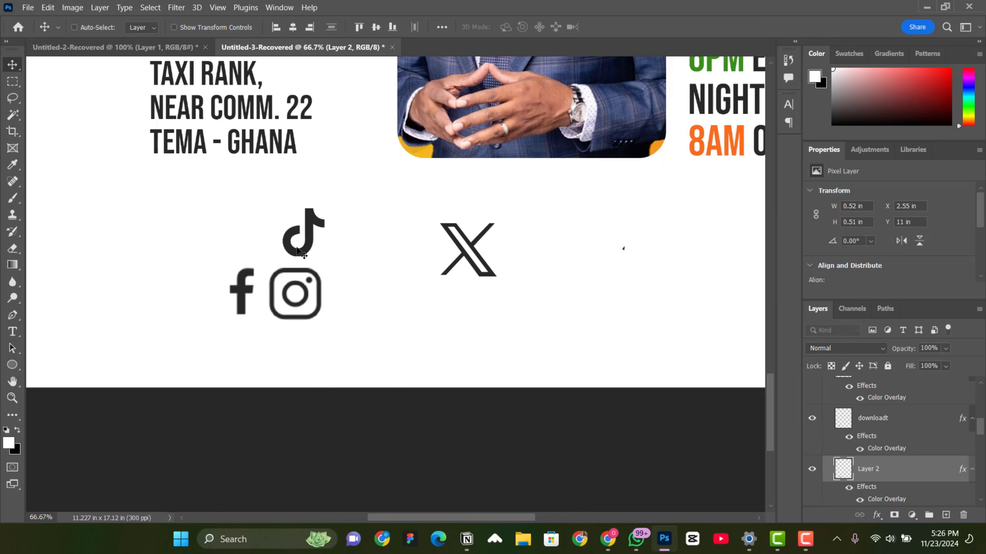
{"action": "left_click_drag", "start_coordinate": [315, 247], "coordinate": [467, 336]}
{"action": "key", "text": "ctrl+minus"}
{"action": "key", "text": "ctrl+minus"}
{"action": "key", "text": "ctrl+minus"}
{"action": "right_click", "coordinate": [423, 317]}
{"action": "key", "text": "ctrl+t"}
{"action": "key", "text": "Return"}
{"action": "key", "text": "ctrl+plus"}
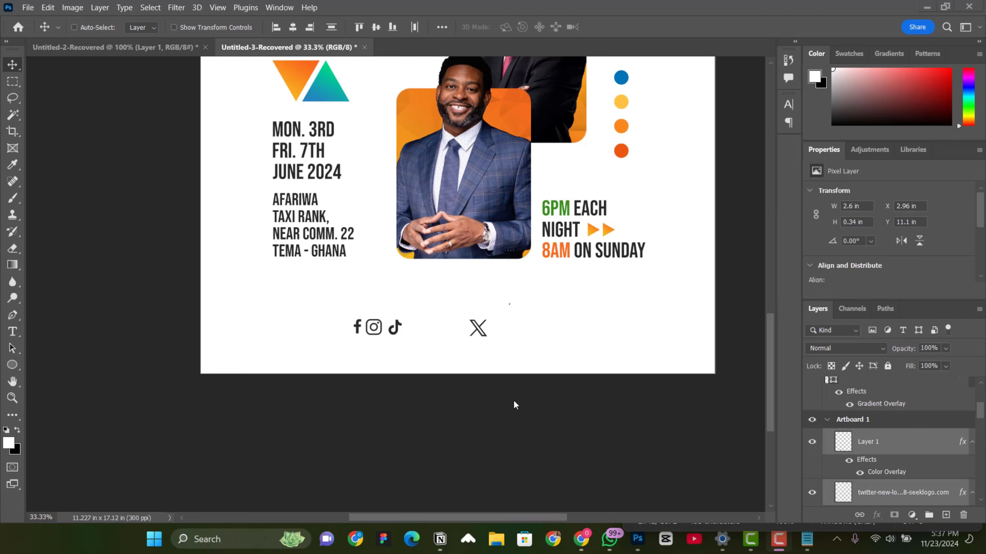
- Add a text layer over the bottom icon row containing the ministry's social media handle
{"action": "key", "text": "ctrl+c"}
{"action": "key", "text": "alt+Tab"}
{"action": "key", "text": "t"}
{"action": "left_click", "coordinate": [426, 334]}
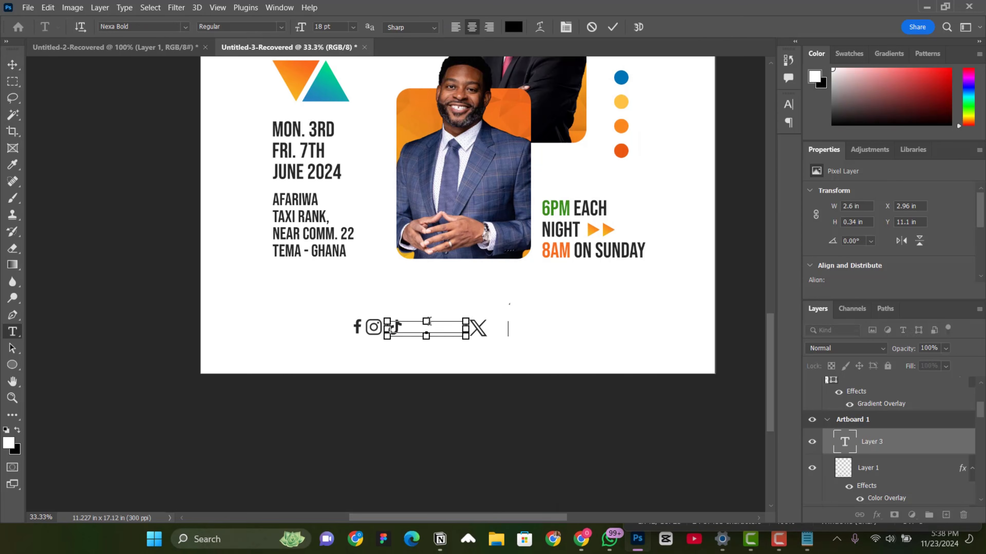
{"action": "key", "text": "ctrl+v"}
{"action": "scroll", "coordinate": [425, 334], "scroll_direction": "up", "scroll_amount": 1}
{"action": "left_click", "coordinate": [616, 27]}
{"action": "left_click", "coordinate": [789, 104]}
{"action": "left_click", "coordinate": [479, 301]}
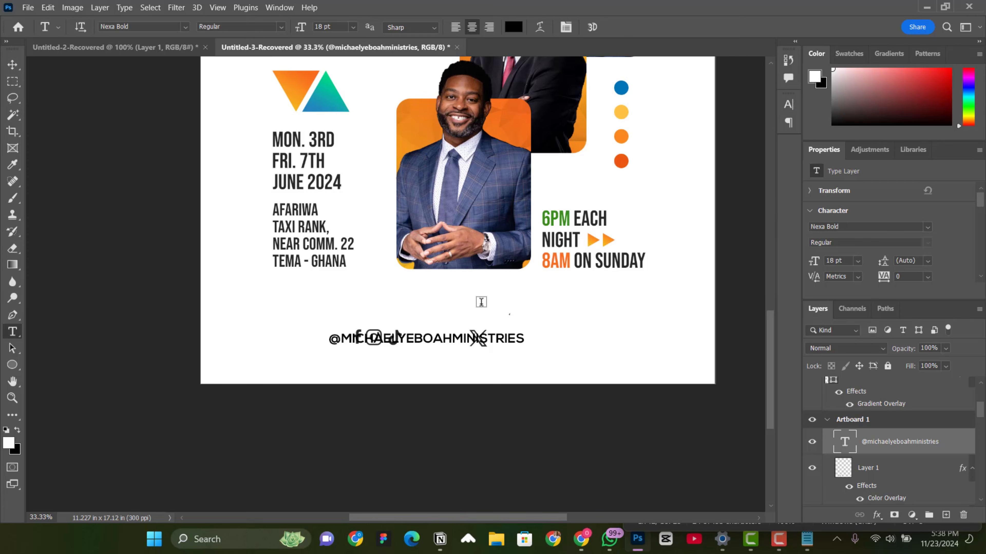
- Set the ministry handle to 14 pt and move it to start beside the TikTok icon
{"action": "key", "text": "v"}
{"action": "left_click_drag", "start_coordinate": [480, 301], "coordinate": [553, 299]}
{"action": "left_click", "coordinate": [857, 260]}
{"action": "left_click", "coordinate": [845, 338]}
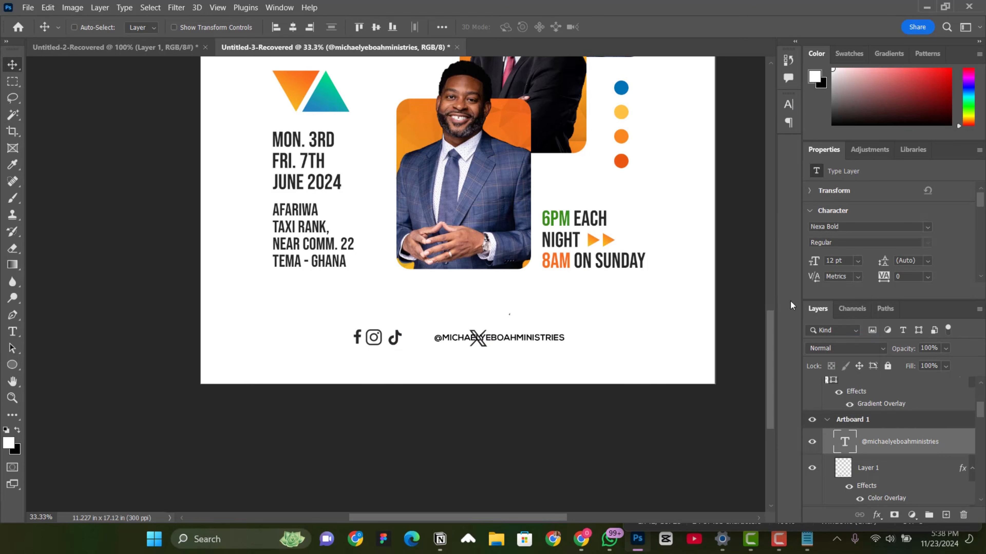
{"action": "left_click", "coordinate": [857, 261]}
{"action": "left_click", "coordinate": [842, 342]}
{"action": "left_click_drag", "start_coordinate": [503, 336], "coordinate": [488, 335]}
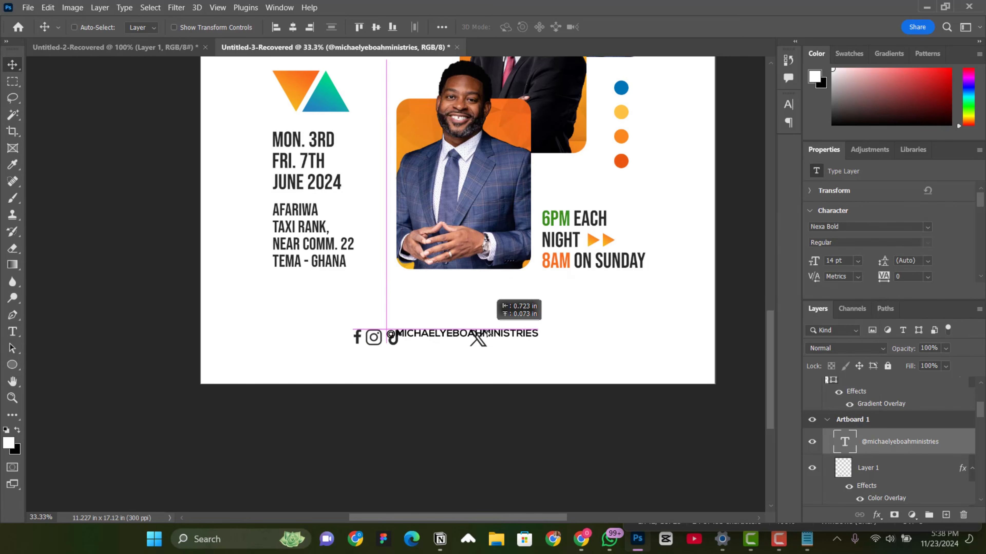
- Duplicate the ministry handle to its right and replace the copy's text with the X handle copied from the notes
{"action": "left_click", "coordinate": [807, 540]}
{"action": "left_click_drag", "start_coordinate": [762, 264], "coordinate": [812, 265]}
{"action": "left_click", "coordinate": [507, 334]}
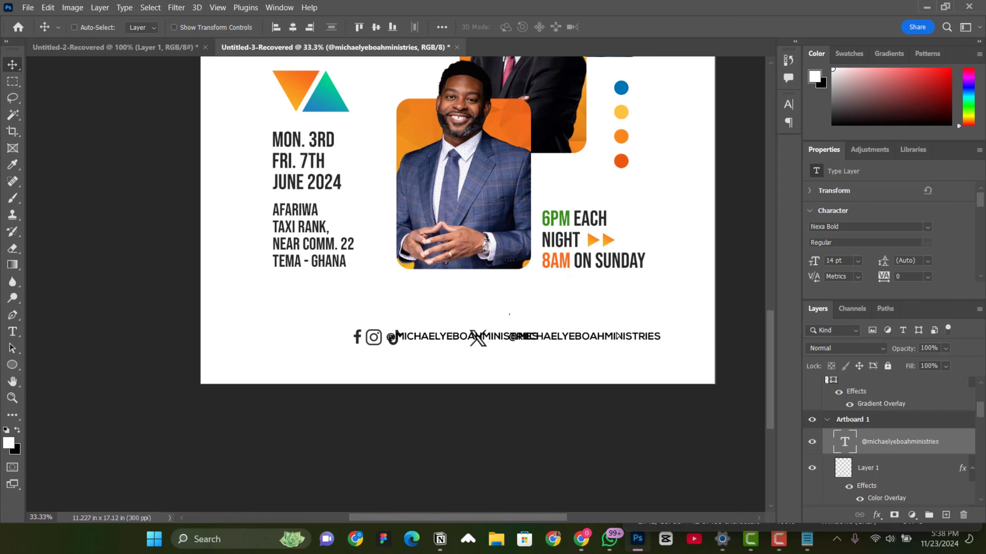
{"action": "double_click", "coordinate": [847, 446]}
{"action": "key", "text": "ctrl+v"}
{"action": "left_click", "coordinate": [689, 280]}
- Select the ministry handle layer and shift it slightly down and to the left within the bottom row
{"action": "scroll", "coordinate": [528, 347], "scroll_direction": "up", "scroll_amount": 1}
{"action": "scroll", "coordinate": [528, 347], "scroll_direction": "up", "scroll_amount": 1}
{"action": "right_click", "coordinate": [398, 314]}
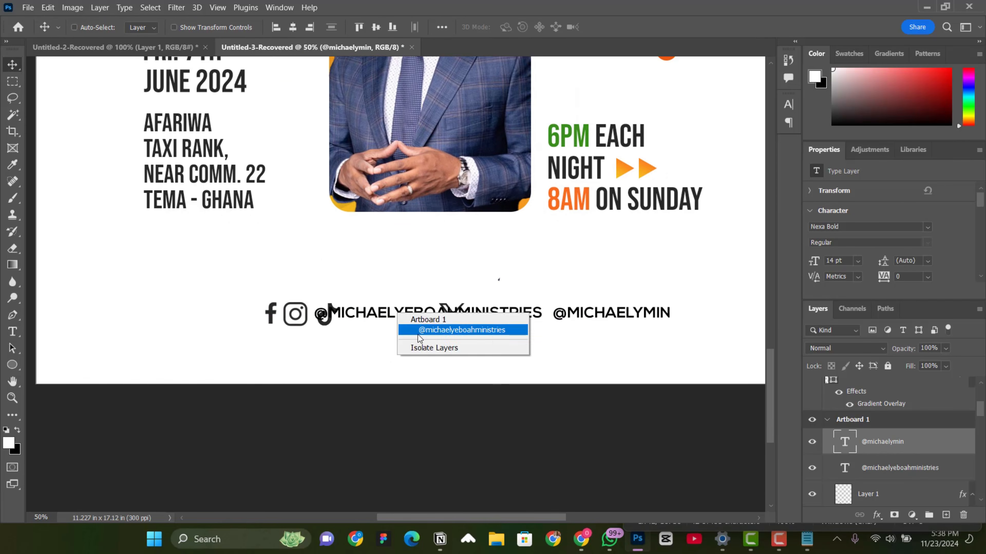
{"action": "left_click", "coordinate": [418, 331]}
{"action": "left_click_drag", "start_coordinate": [301, 312], "coordinate": [277, 320]}
- Move the social icons together to the left of the ministry handle and scale them down to match the text
{"action": "right_click", "coordinate": [271, 319]}
{"action": "left_click", "coordinate": [290, 327]}
{"action": "scroll", "coordinate": [891, 471], "scroll_direction": "down", "scroll_amount": 3}
{"action": "left_click", "coordinate": [891, 471], "text": "shift"}
{"action": "left_click_drag", "start_coordinate": [375, 305], "coordinate": [308, 313]}
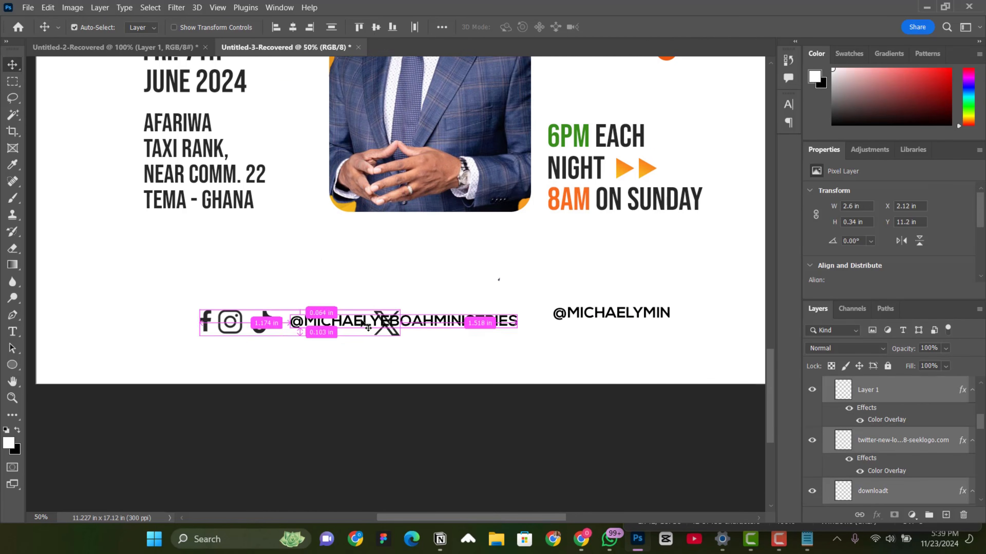
{"action": "key", "text": "ctrl+t"}
{"action": "left_click_drag", "start_coordinate": [399, 347], "coordinate": [589, 367]}
{"action": "key", "text": "Return"}
- Place the X icon after the ministry handle and line up the X handle right beside it
{"action": "key", "text": "ctrl+plus"}
{"action": "left_click", "coordinate": [337, 349], "text": "ctrl"}
{"action": "right_click", "coordinate": [337, 350]}
{"action": "left_click", "coordinate": [352, 378]}
{"action": "key", "text": "ctrl+minus"}
{"action": "right_click", "coordinate": [591, 326]}
{"action": "left_click", "coordinate": [609, 334]}
{"action": "left_click_drag", "start_coordinate": [612, 334], "coordinate": [619, 342]}
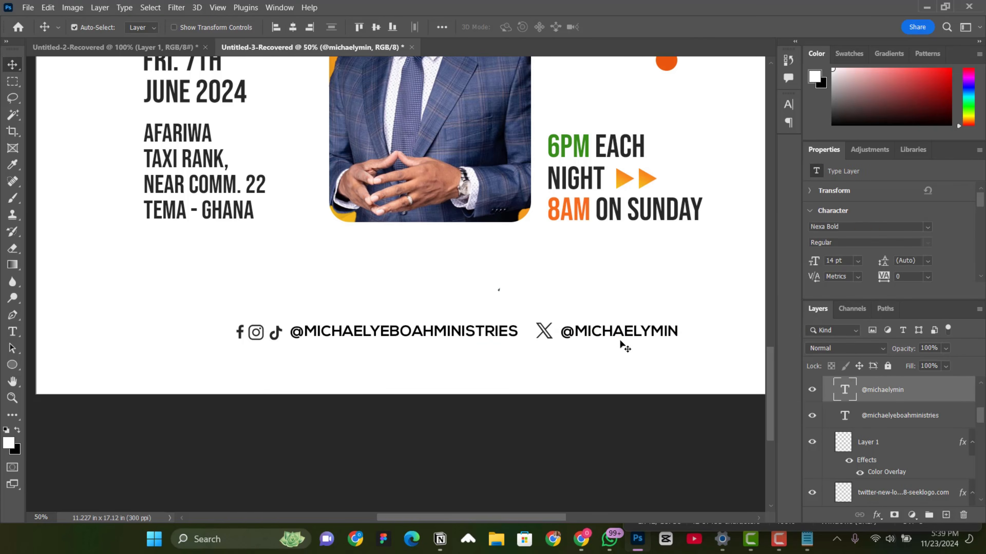
- Select all the social icons and both handles and shift the row slightly left and down near the flyer's lower edge
{"action": "key", "text": "ctrl+minus"}
{"action": "left_click", "coordinate": [907, 419], "text": "ctrl"}
{"action": "left_click", "coordinate": [907, 449], "text": "ctrl"}
{"action": "scroll", "coordinate": [905, 446], "scroll_direction": "down", "scroll_amount": 1}
{"action": "left_click", "coordinate": [901, 443], "text": "ctrl"}
{"action": "scroll", "coordinate": [898, 441], "scroll_direction": "down", "scroll_amount": 1}
{"action": "left_click", "coordinate": [897, 441], "text": "ctrl"}
{"action": "scroll", "coordinate": [898, 440], "scroll_direction": "down", "scroll_amount": 2}
{"action": "left_click", "coordinate": [895, 392], "text": "ctrl"}
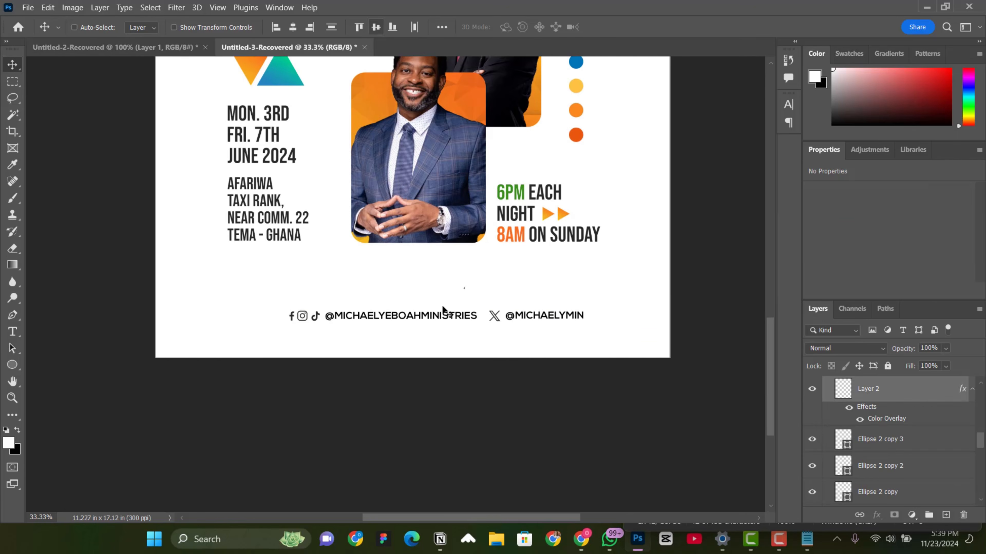
{"action": "left_click_drag", "start_coordinate": [438, 311], "coordinate": [406, 319]}
- Group the social icons and handles into a layer group named Socials
{"action": "left_click", "coordinate": [520, 322], "text": "ctrl"}
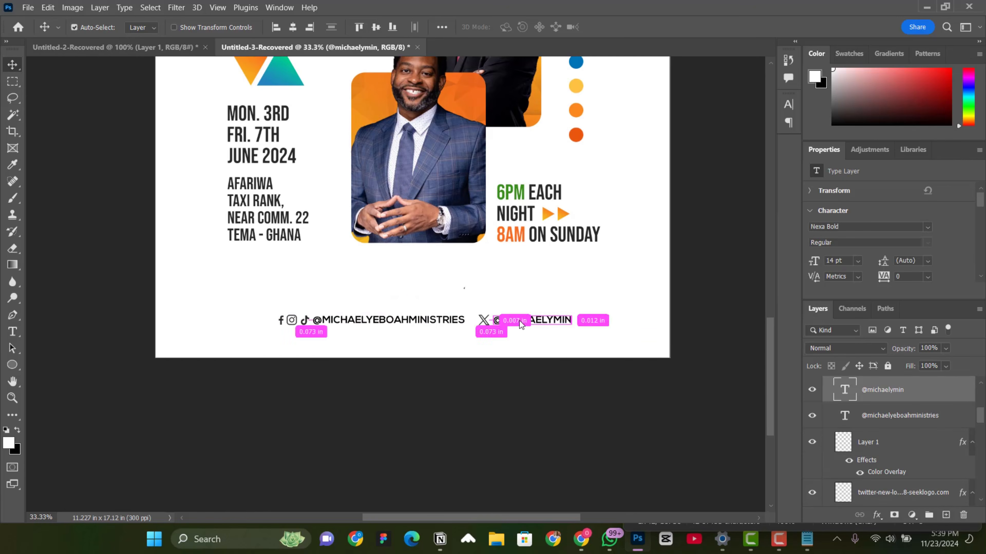
{"action": "key", "text": "ctrl+minus"}
{"action": "scroll", "coordinate": [521, 326], "scroll_direction": "up", "scroll_amount": 2}
{"action": "left_click", "coordinate": [931, 415]}
{"action": "left_click", "coordinate": [905, 442], "text": "ctrl"}
{"action": "scroll", "coordinate": [900, 444], "scroll_direction": "down", "scroll_amount": 3}
{"action": "left_click", "coordinate": [900, 391], "text": "ctrl"}
{"action": "left_click", "coordinate": [900, 442], "text": "ctrl"}
{"action": "key", "text": "ctrl+g"}
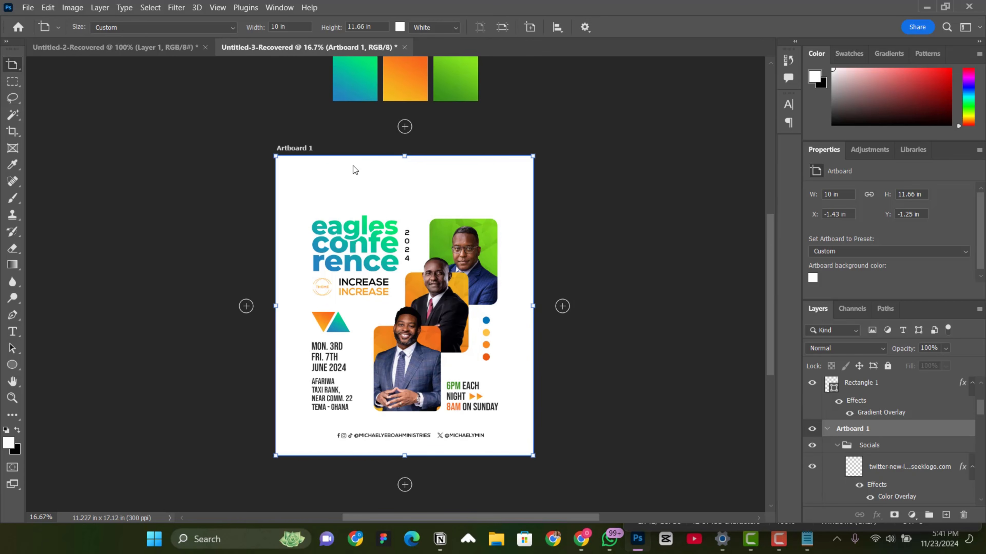
- Bring the Royal Eagles Palace logo from Untitled-2 to the flyer's top centre and scale it to about 2.24 × 1.56 in
{"action": "left_click", "coordinate": [174, 52]}
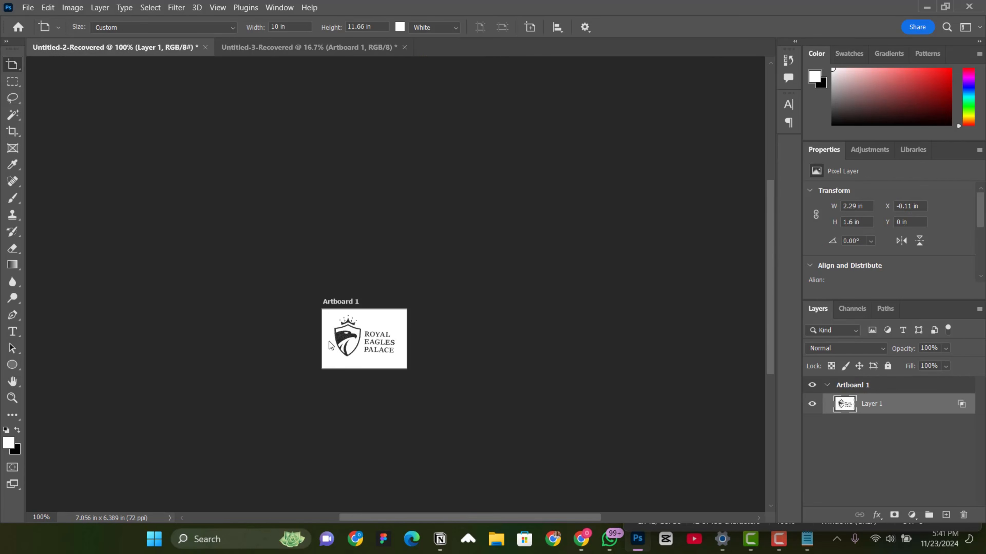
{"action": "key", "text": "v"}
{"action": "left_click_drag", "start_coordinate": [341, 359], "coordinate": [425, 183]}
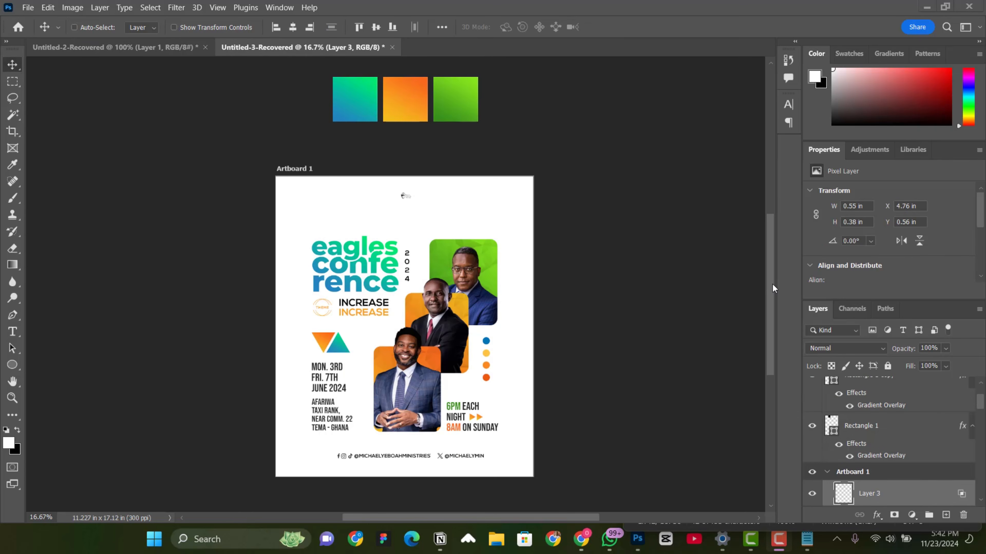
{"action": "key", "text": "ctrl+t"}
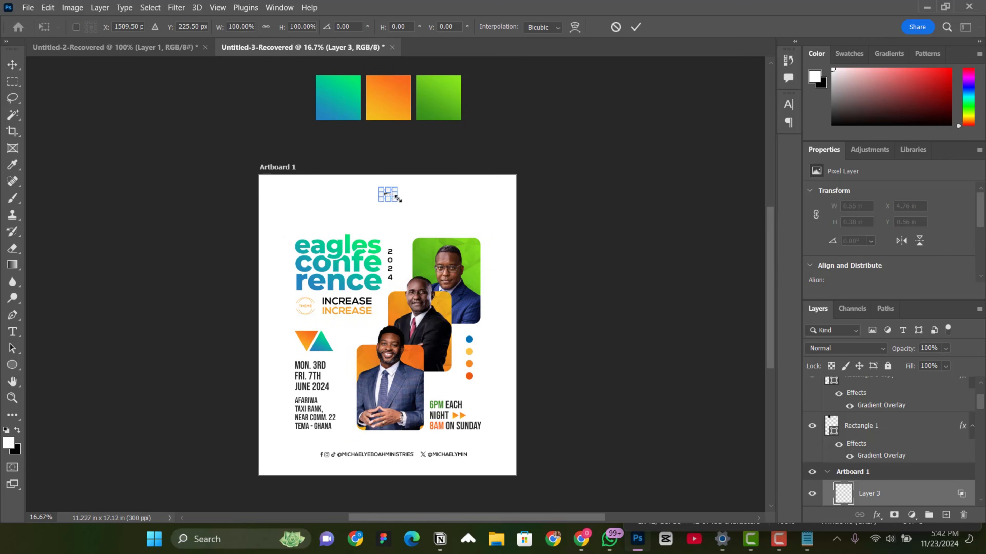
{"action": "mouse_move", "coordinate": [396, 198]}
{"action": "left_mouse_down"}
{"action": "mouse_move", "coordinate": [424, 209]}
{"action": "mouse_move", "coordinate": [402, 213]}
{"action": "mouse_move", "coordinate": [398, 182]}
{"action": "left_mouse_up"}
{"action": "key", "text": "Return"}
{"action": "key", "text": "ctrl+plus"}
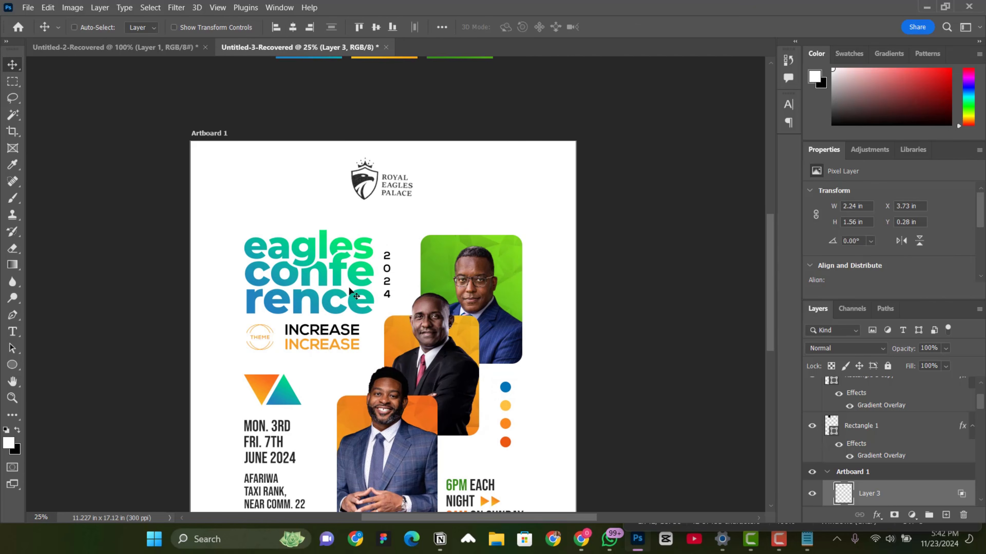
- Duplicate the black INCREASE text to the left of the logo and bring the copy to the front
{"action": "scroll", "coordinate": [333, 338], "scroll_direction": "down", "scroll_amount": 1}
{"action": "right_click", "coordinate": [331, 328]}
{"action": "left_click", "coordinate": [353, 354]}
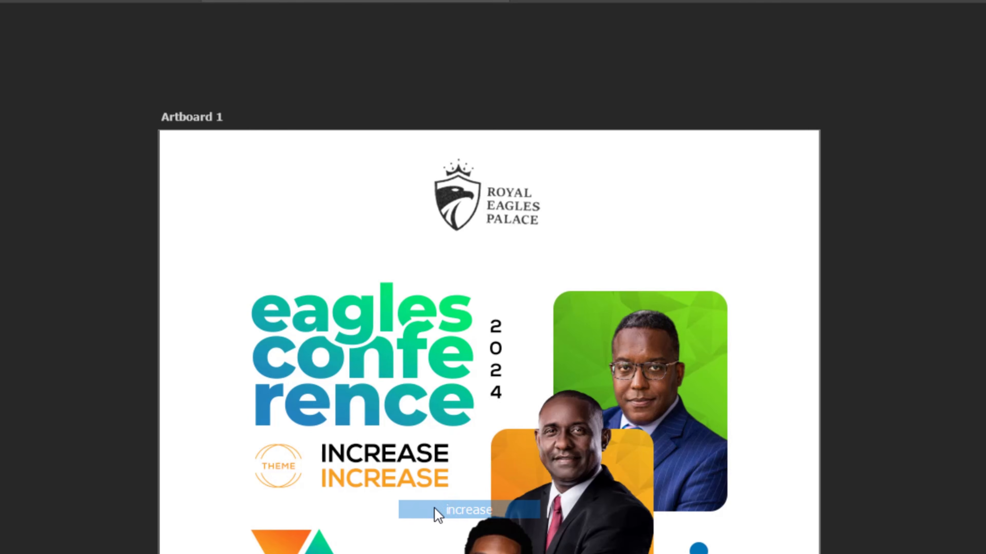
{"action": "left_click_drag", "start_coordinate": [391, 425], "coordinate": [377, 256]}
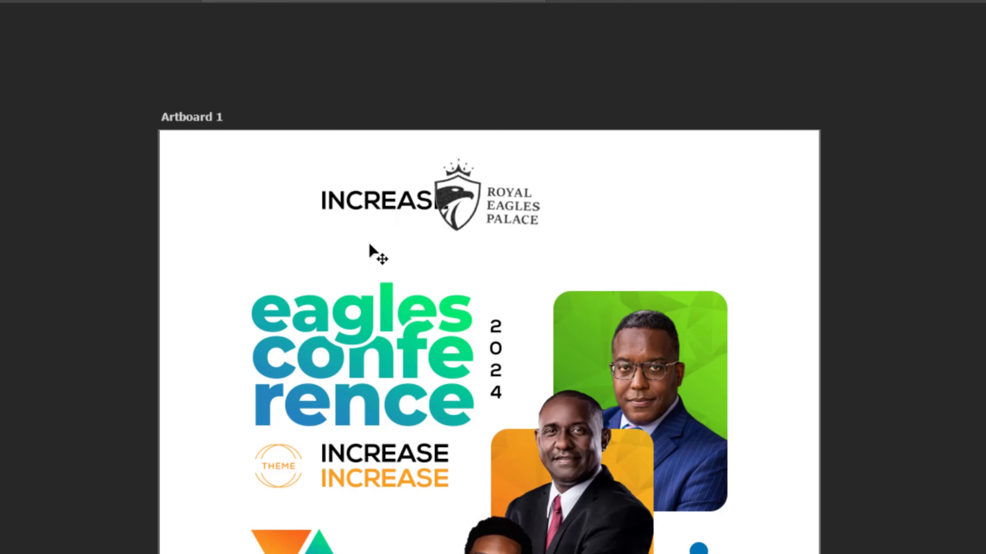
{"action": "key", "text": "ctrl+shift+]"}
{"action": "left_click_drag", "start_coordinate": [371, 215], "coordinate": [338, 223]}
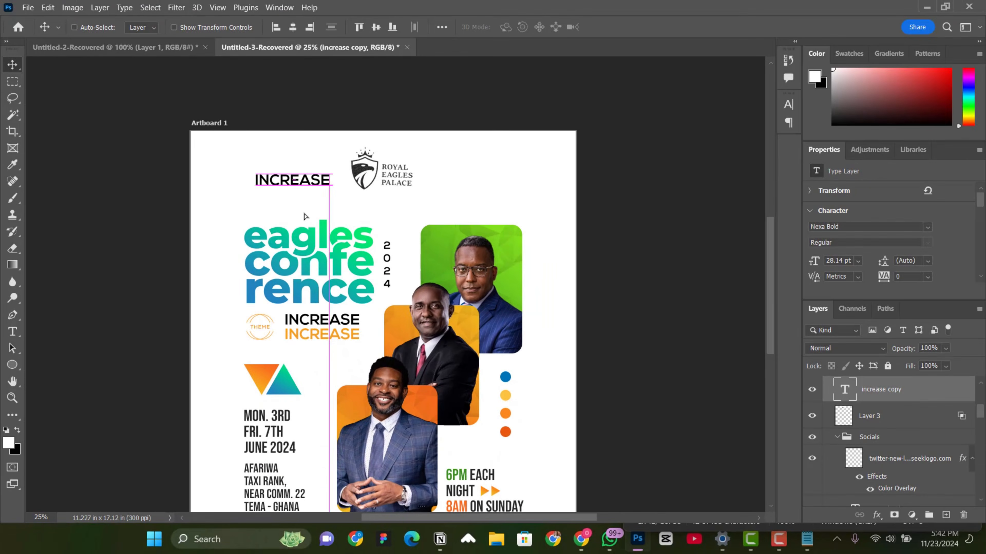
- Replace the copied text with "Eagles conference" on two lines and left-align it
{"action": "double_click", "coordinate": [337, 222]}
{"action": "type", "text": "EA"}
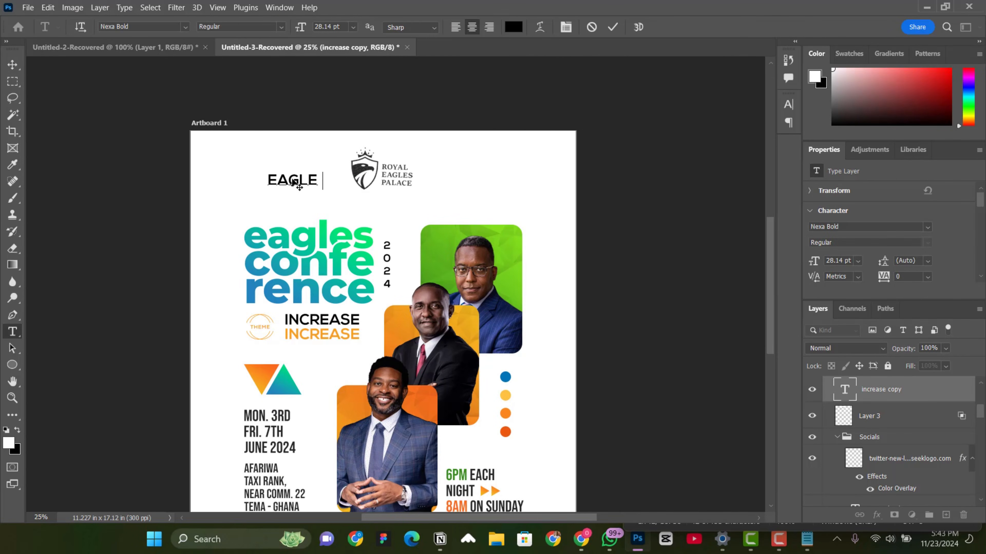
{"action": "type", "text": "gles conference"}
{"action": "left_click", "coordinate": [613, 27]}
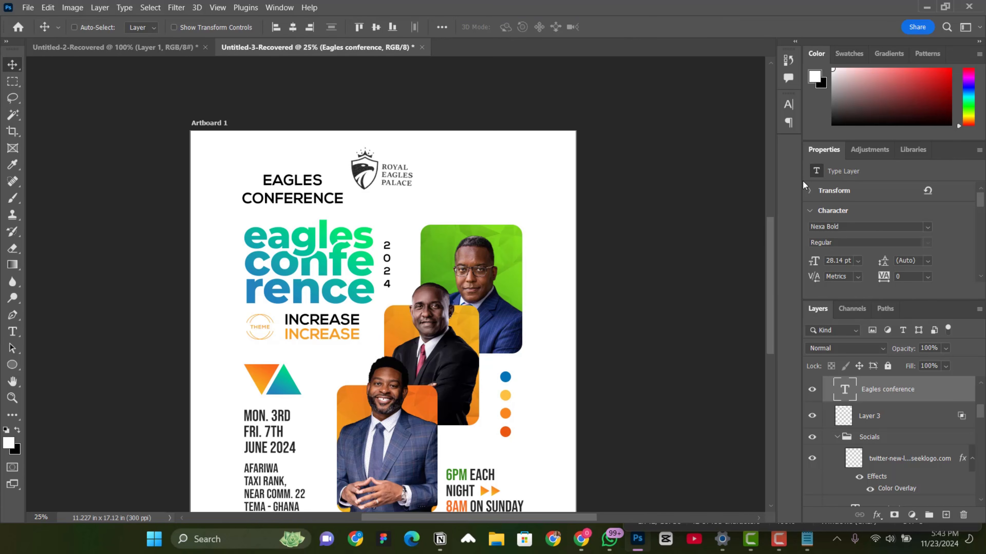
{"action": "left_click", "coordinate": [788, 104]}
{"action": "left_click", "coordinate": [699, 100]}
{"action": "left_click", "coordinate": [657, 125]}
{"action": "left_click", "coordinate": [757, 100]}
- Set the Eagles conference text to 16 pt with 16 pt leading and place it left of the logo
{"action": "left_click", "coordinate": [858, 262]}
{"action": "left_click", "coordinate": [850, 333]}
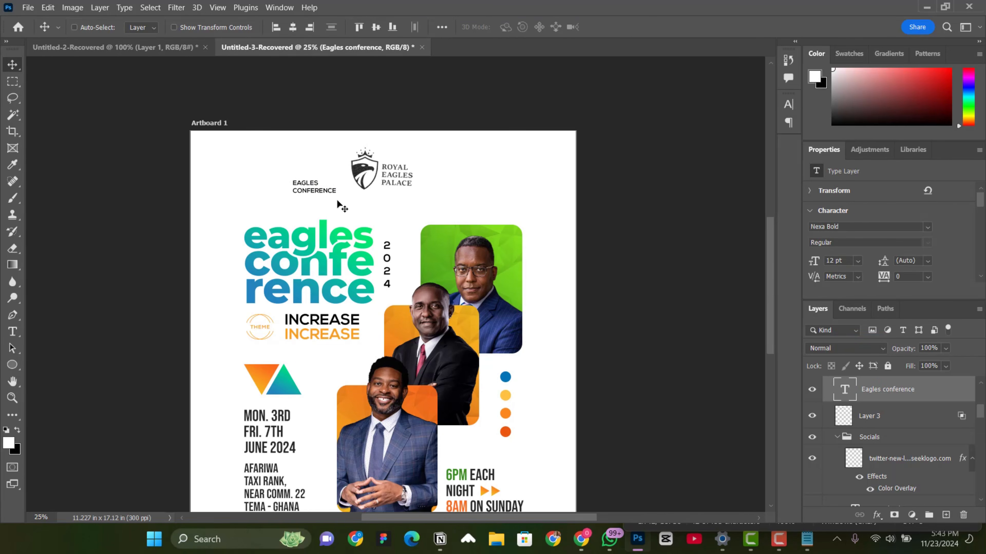
{"action": "left_click", "coordinate": [858, 263]}
{"action": "left_click", "coordinate": [851, 357]}
{"action": "left_click_drag", "start_coordinate": [317, 193], "coordinate": [304, 178]}
{"action": "scroll", "coordinate": [376, 226], "scroll_direction": "down", "scroll_amount": 1}
{"action": "left_click_drag", "start_coordinate": [883, 265], "coordinate": [849, 267]}
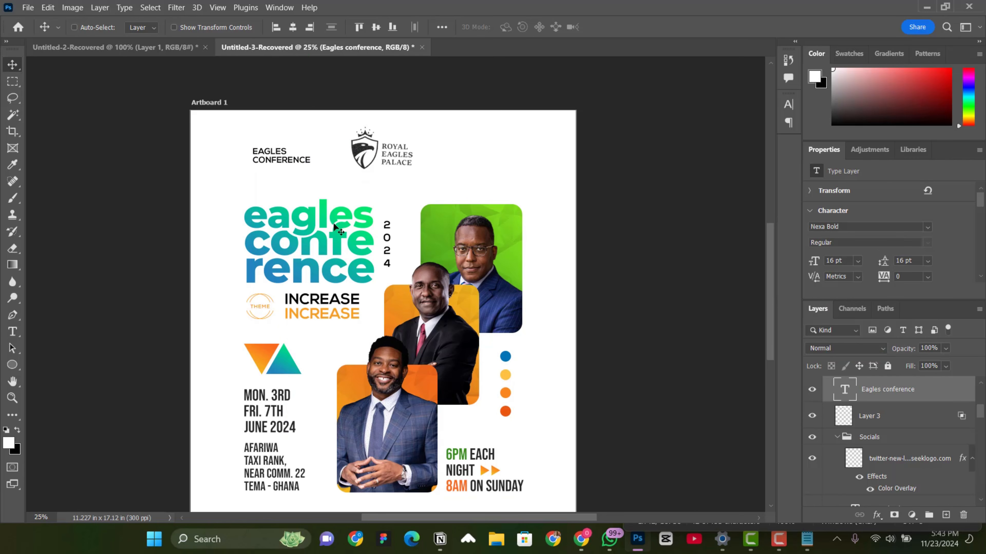
- Duplicate the round THEME badge to the right of the logo, level with the header
{"action": "right_click", "coordinate": [256, 309]}
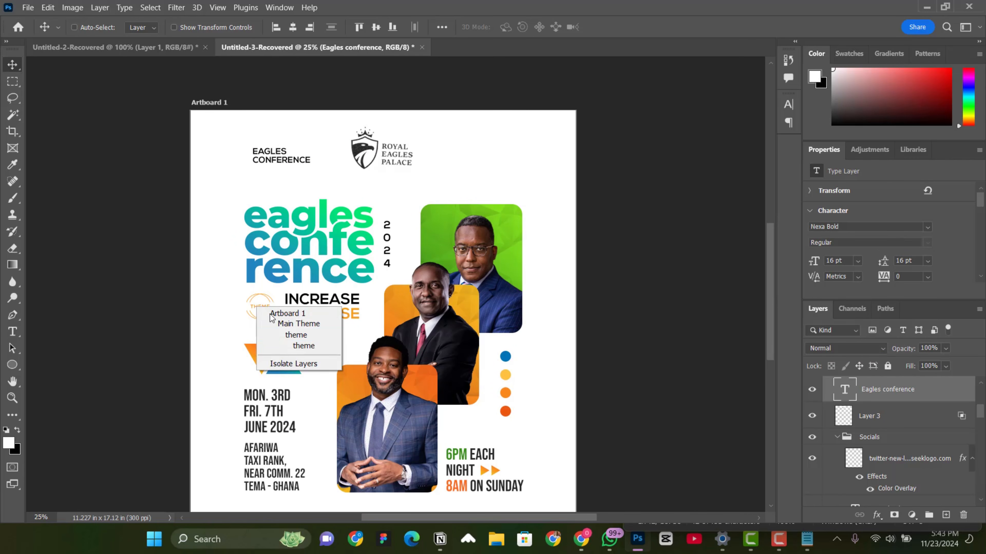
{"action": "left_click", "coordinate": [286, 340]}
{"action": "left_click_drag", "start_coordinate": [395, 232], "coordinate": [517, 159]}
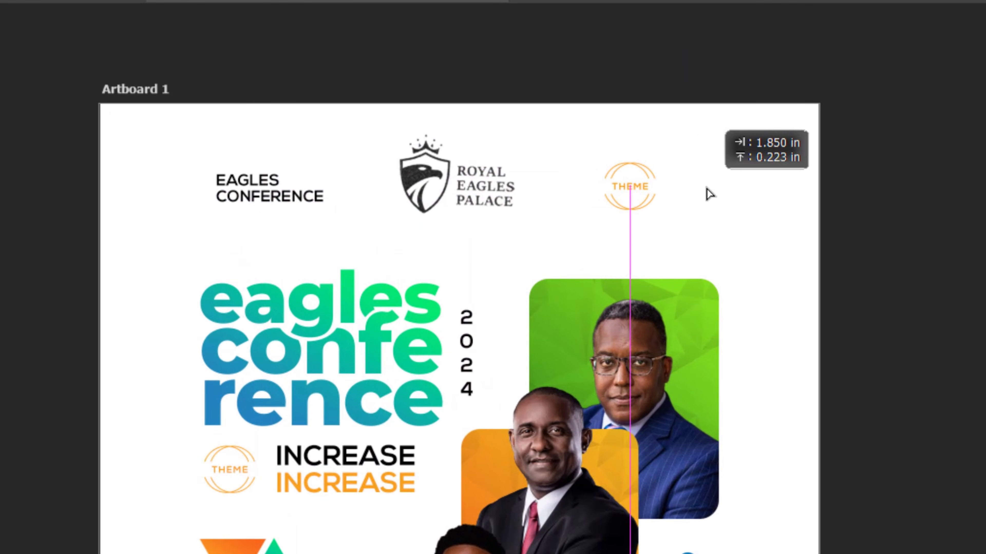
{"action": "left_click_drag", "start_coordinate": [709, 195], "coordinate": [709, 194]}
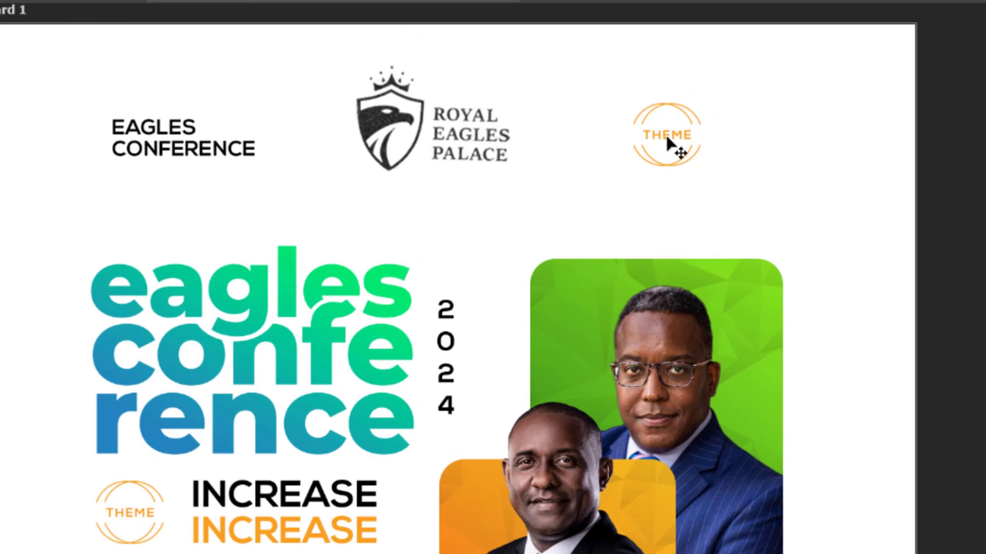
- Change the copied badge's text to "come and join us!" on two lines and set it to 8 pt
{"action": "right_click", "coordinate": [667, 138]}
{"action": "left_click", "coordinate": [724, 190]}
{"action": "double_click", "coordinate": [855, 431]}
{"action": "type", "text": "co"}
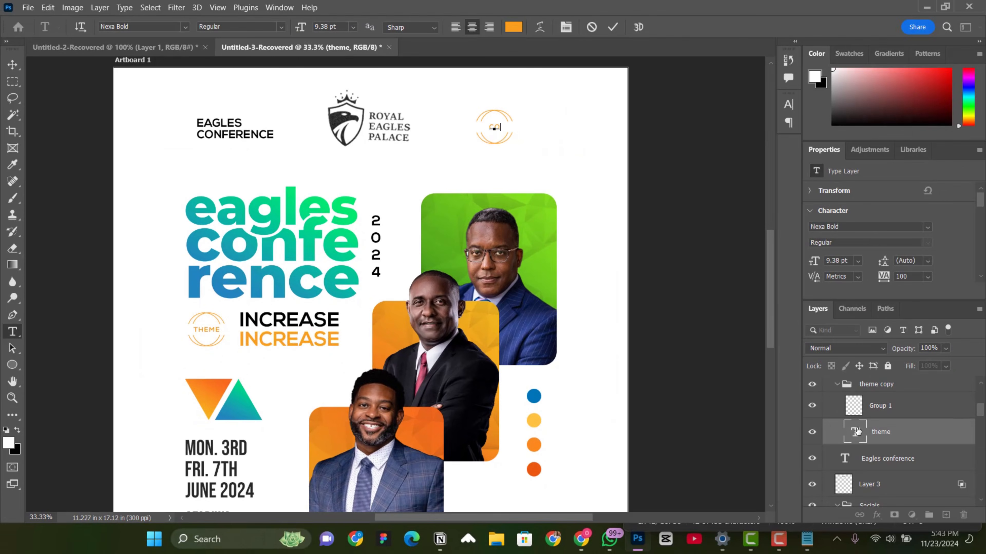
{"action": "type", "text": "me and join us!"}
{"action": "key", "text": "Escape"}
{"action": "key", "text": "v"}
{"action": "left_click", "coordinate": [858, 261]}
{"action": "left_click", "coordinate": [852, 296]}
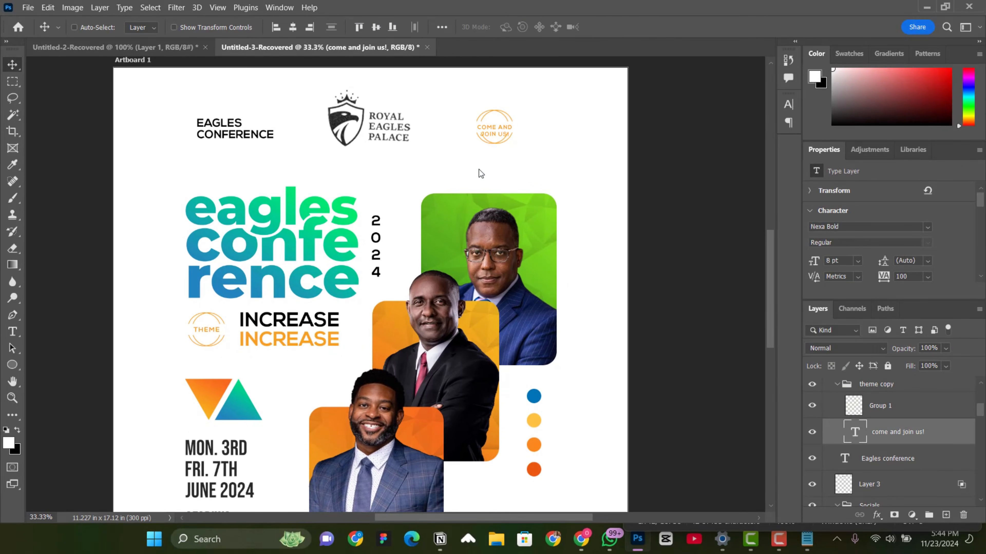
- Enlarge the ring of the copied badge so it surrounds the two-line text
{"action": "key", "text": "ctrl+plus"}
{"action": "scroll", "coordinate": [521, 239], "scroll_direction": "up", "scroll_amount": 2}
{"action": "scroll", "coordinate": [893, 462], "scroll_direction": "up", "scroll_amount": 2}
{"action": "left_click", "coordinate": [891, 465]}
{"action": "key", "text": "ctrl+t"}
{"action": "left_click_drag", "start_coordinate": [572, 126], "coordinate": [577, 131]}
{"action": "key", "text": "Return"}
- Recolor the "come and join us!" text with the dark grey sampled from the eagle logo
{"action": "left_click", "coordinate": [890, 482]}
{"action": "key", "text": "ctrl+minus"}
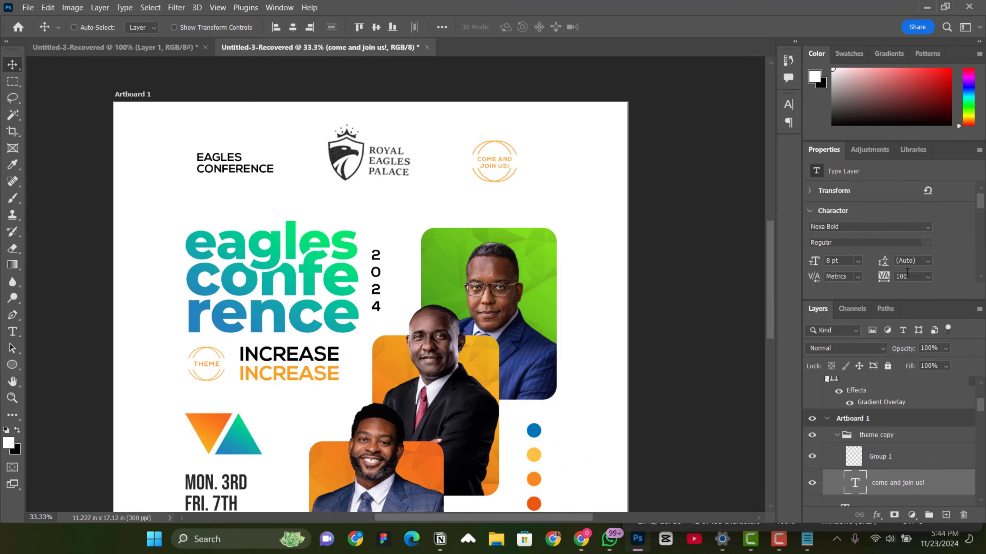
{"action": "scroll", "coordinate": [908, 273], "scroll_direction": "down", "scroll_amount": 1}
{"action": "left_click", "coordinate": [830, 274]}
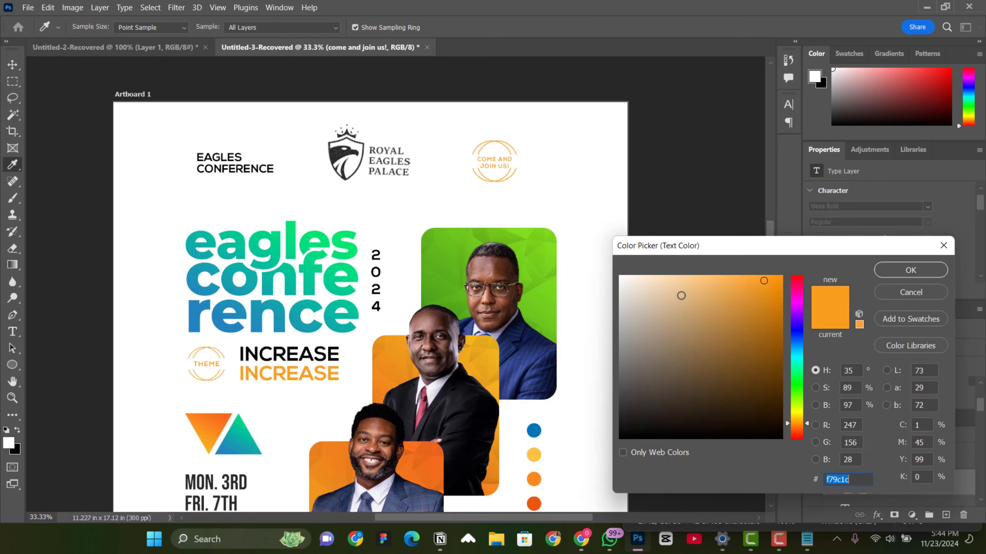
{"action": "left_click", "coordinate": [343, 151]}
{"action": "left_click", "coordinate": [910, 270]}
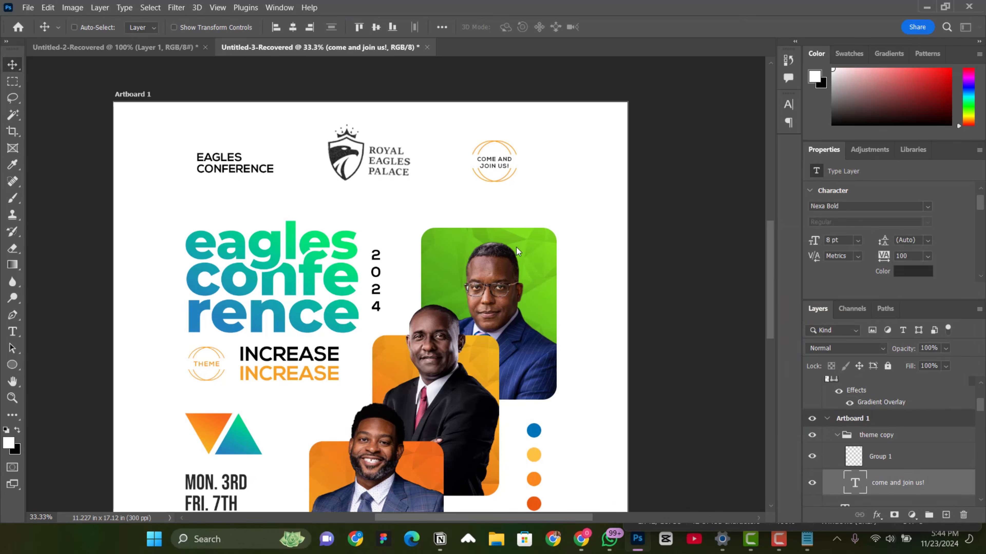
{"action": "key", "text": "ctrl+minus"}
{"action": "key", "text": "ctrl+minus"}
{"action": "left_click_drag", "start_coordinate": [483, 241], "coordinate": [542, 222]}
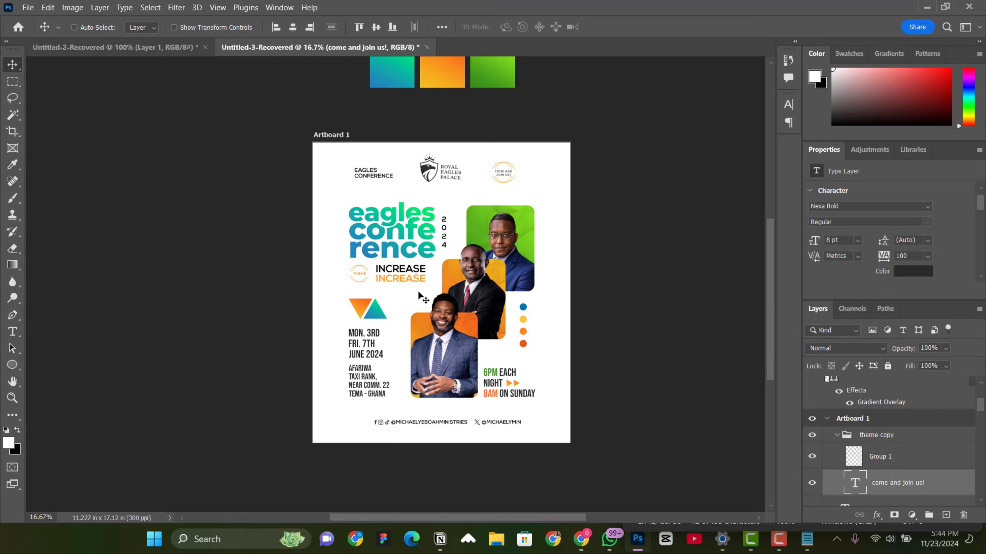
{"action": "scroll", "coordinate": [493, 303], "scroll_direction": "down", "scroll_amount": 1}
{"action": "scroll", "coordinate": [515, 342], "scroll_direction": "up", "scroll_amount": 1}
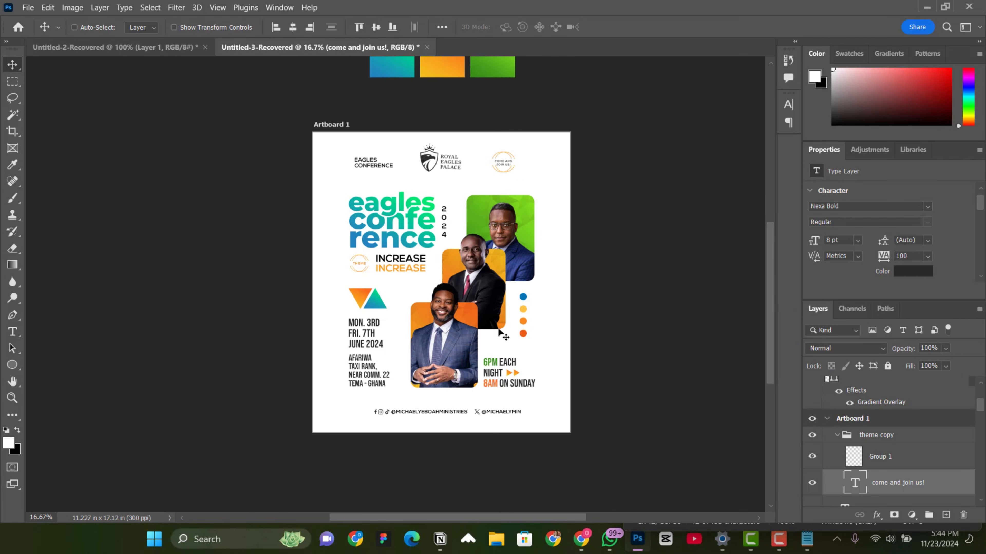
{"action": "scroll", "coordinate": [539, 362], "scroll_direction": "up", "scroll_amount": 2}
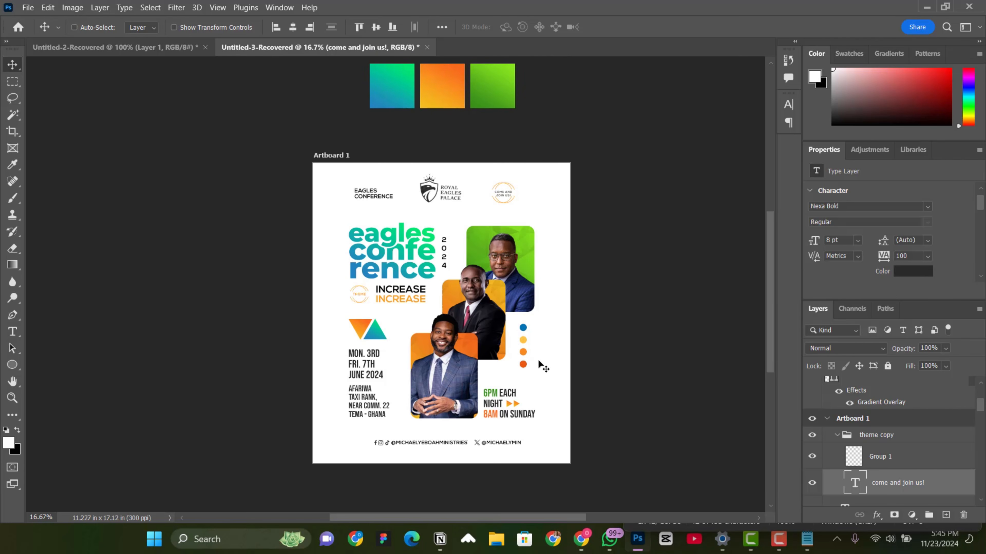
{"action": "scroll", "coordinate": [541, 365], "scroll_direction": "down", "scroll_amount": 1}
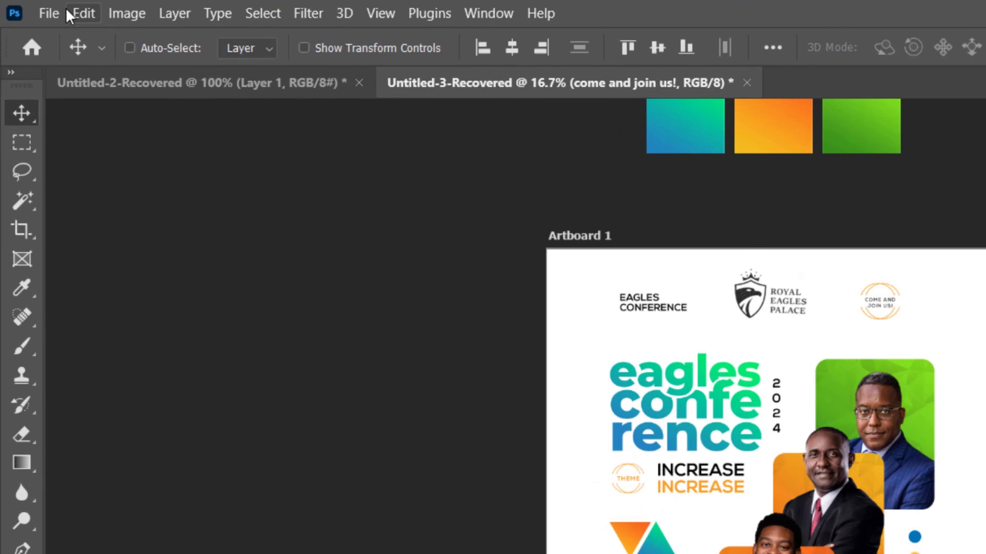
- Place the white fabric texture download (5) as an embedded image and enlarge it to about 12.39 in square, covering Artboard 1
{"action": "left_click", "coordinate": [49, 13]}
{"action": "left_click", "coordinate": [127, 434]}
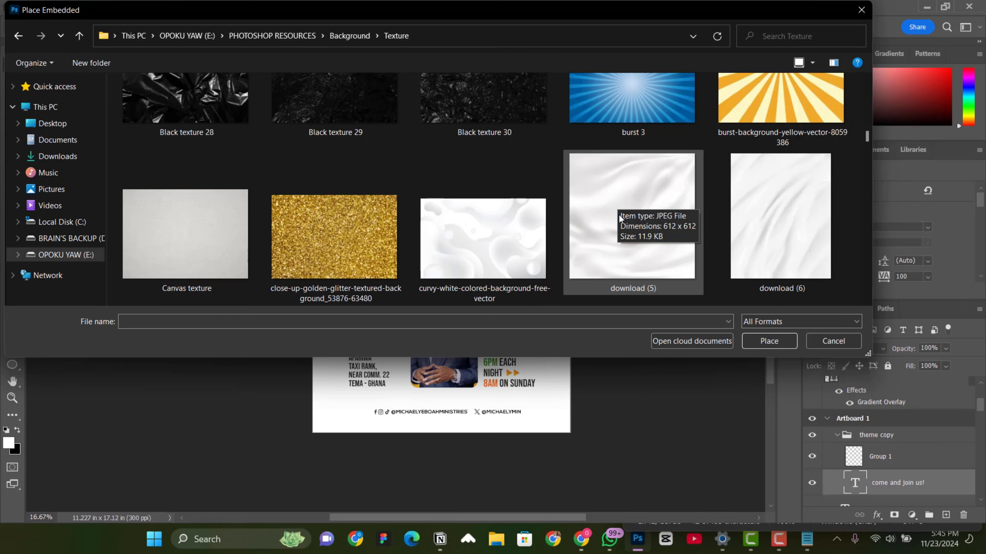
{"action": "double_click", "coordinate": [649, 212]}
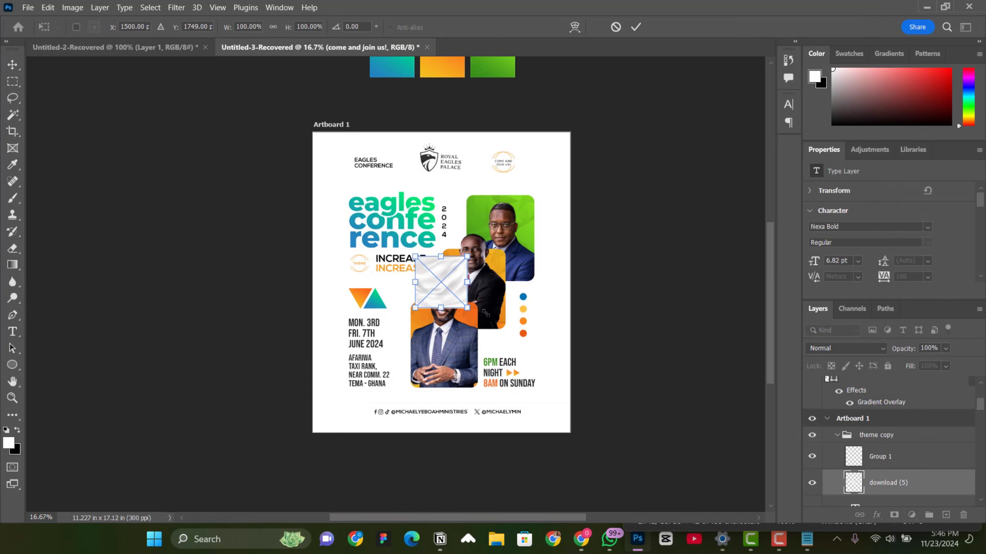
{"action": "left_click_drag", "start_coordinate": [483, 313], "coordinate": [582, 442]}
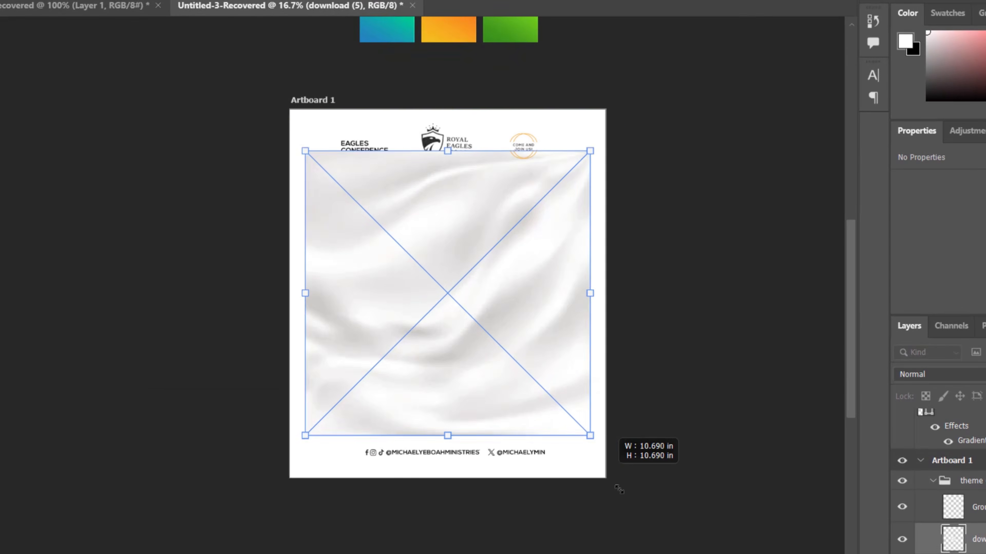
{"action": "left_click_drag", "start_coordinate": [618, 490], "coordinate": [643, 488]}
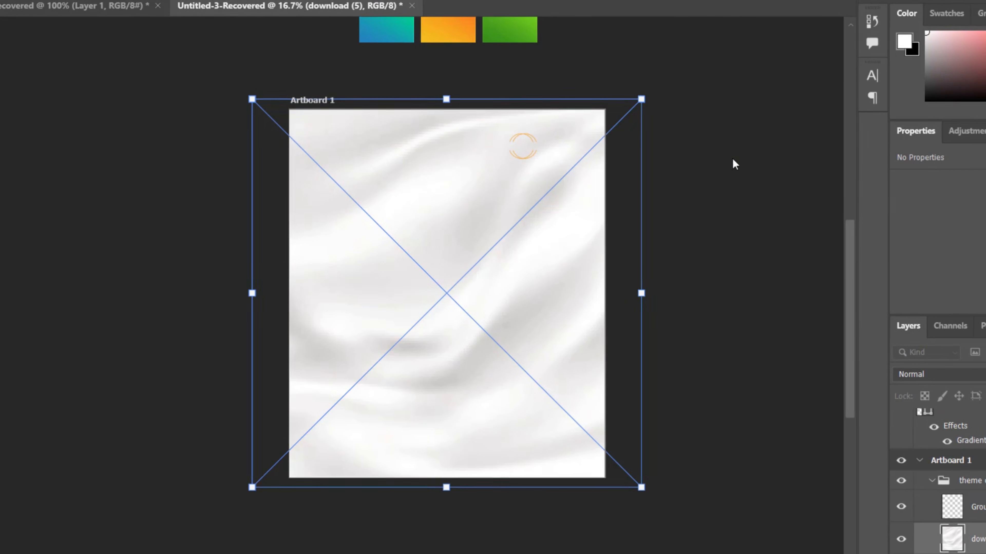
{"action": "key", "text": "Return"}
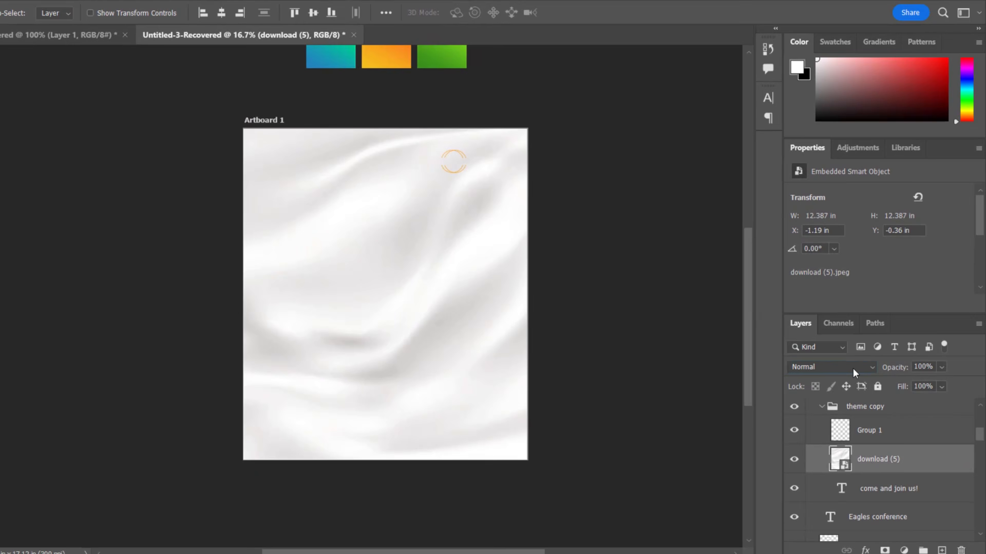
- Blend the fabric texture with Multiply at 50% opacity, and toggle its visibility to compare the flyer with and without it
{"action": "left_click", "coordinate": [852, 368]}
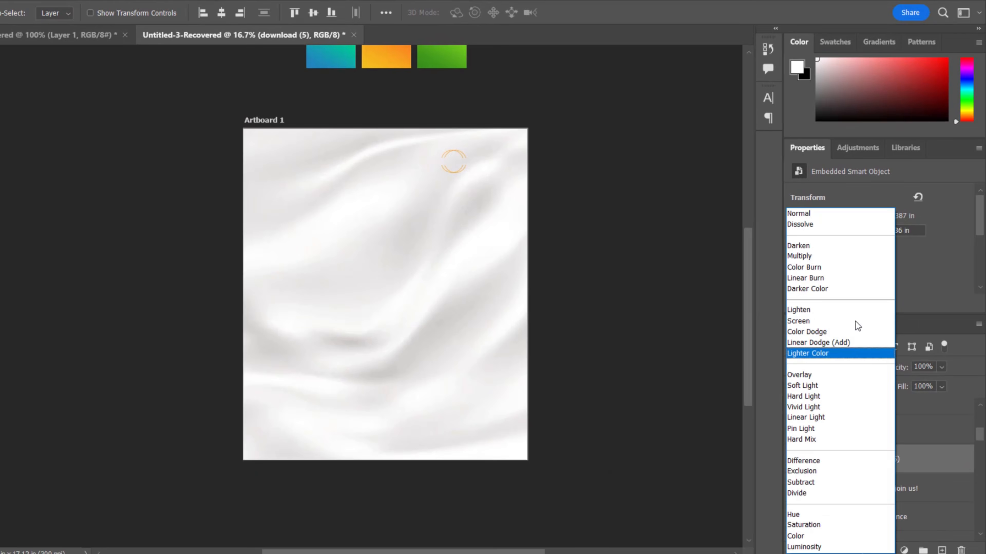
{"action": "left_click", "coordinate": [819, 253]}
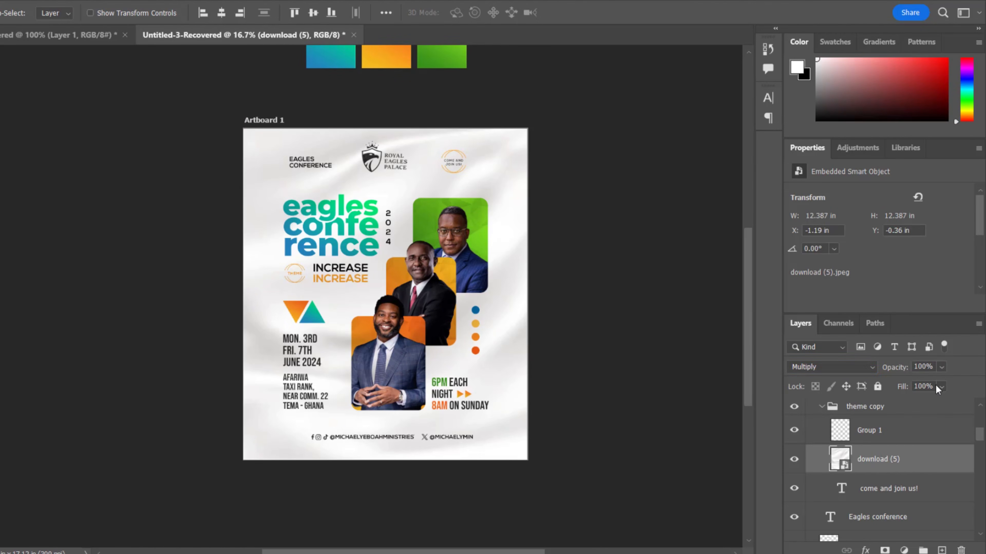
{"action": "key", "text": "5"}
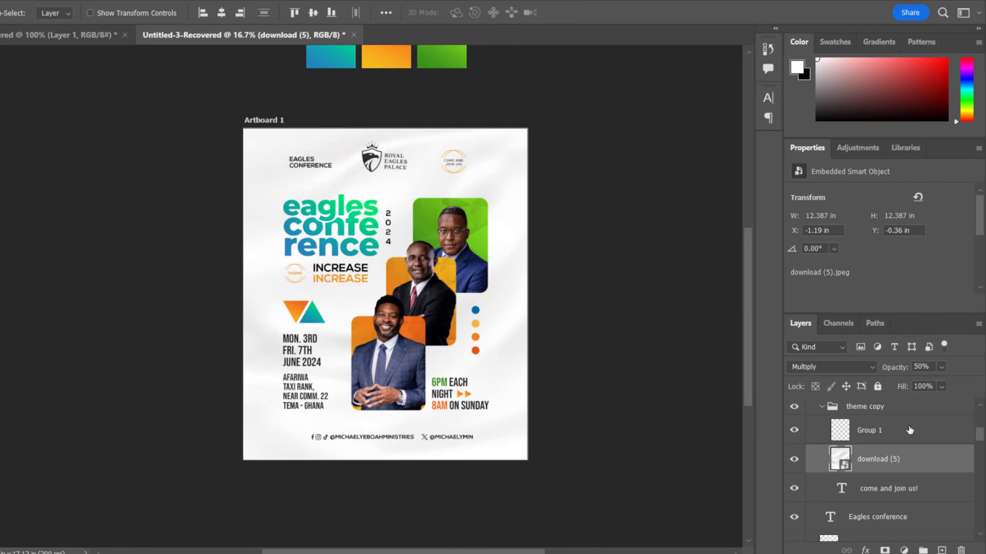
{"action": "left_click", "coordinate": [793, 460]}
{"action": "left_click", "coordinate": [793, 461]}
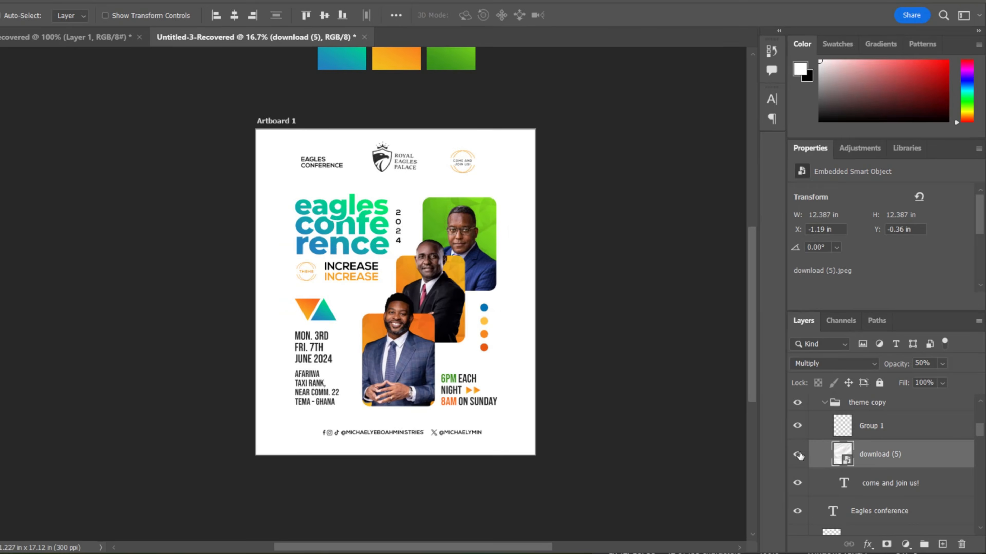
{"action": "scroll", "coordinate": [620, 401], "scroll_direction": "up", "scroll_amount": 1}
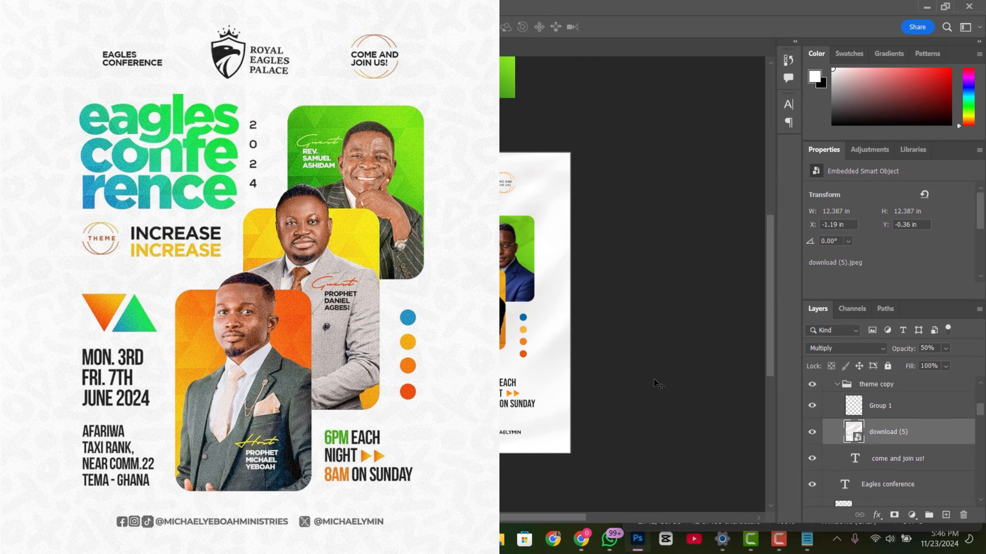